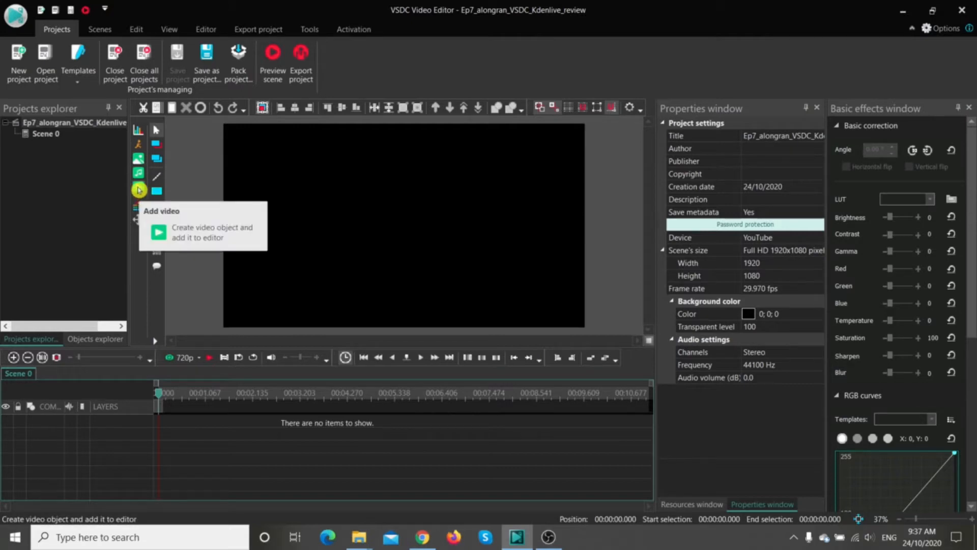
Step: Import IMGP1033.MOV from the Ep7_Footage folder onto a new layer at the scene beginning, and show the objects list
left_click(139, 190)
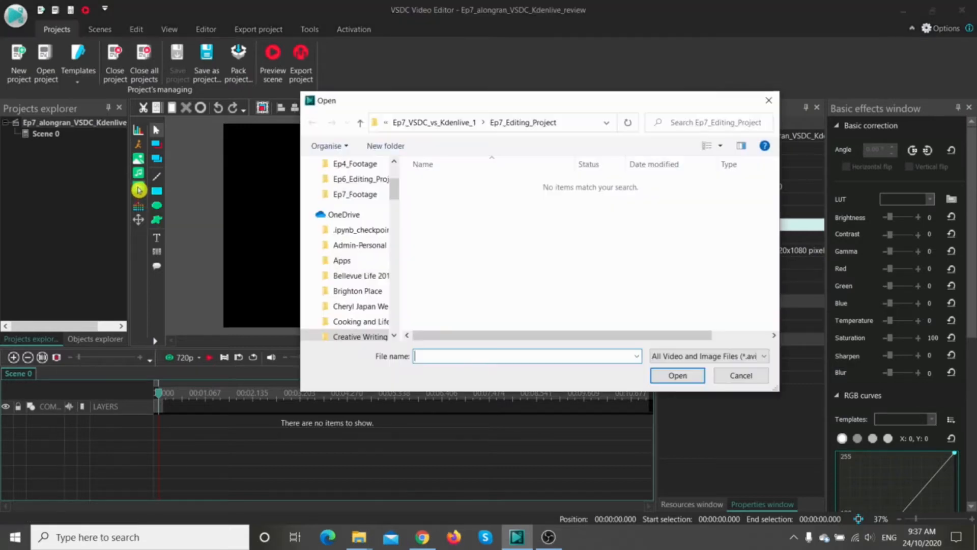
left_click(420, 122)
left_click(423, 122)
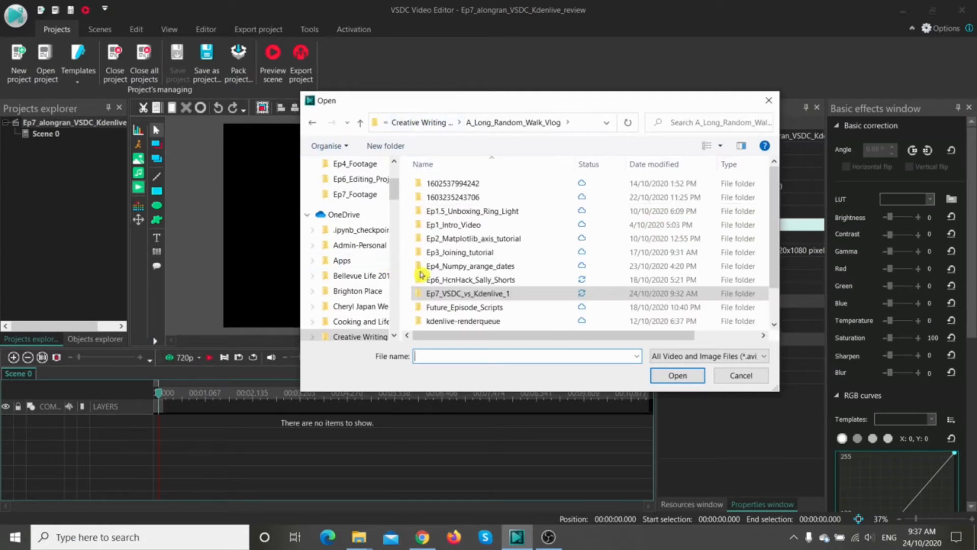
double_click(447, 294)
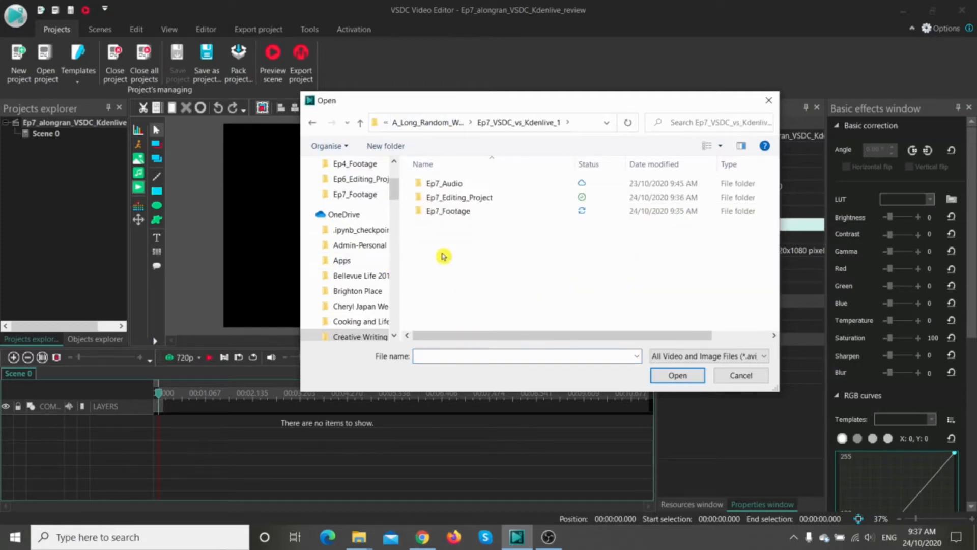
double_click(447, 211)
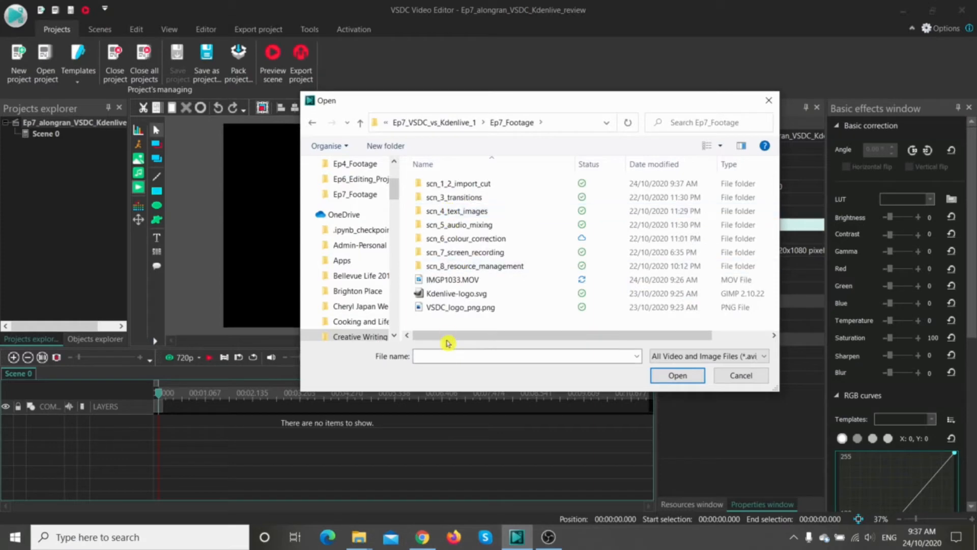
left_click(453, 280)
left_click(663, 377)
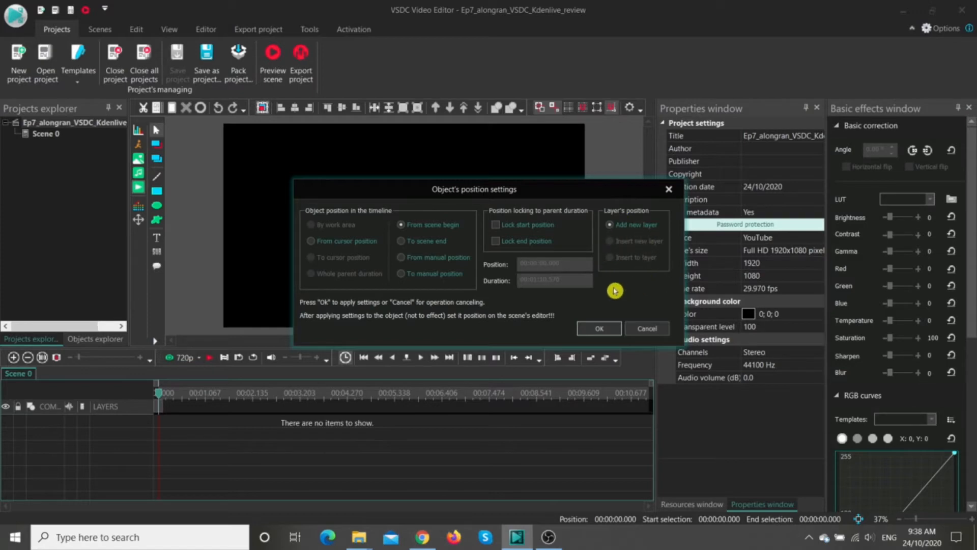
left_click(606, 328)
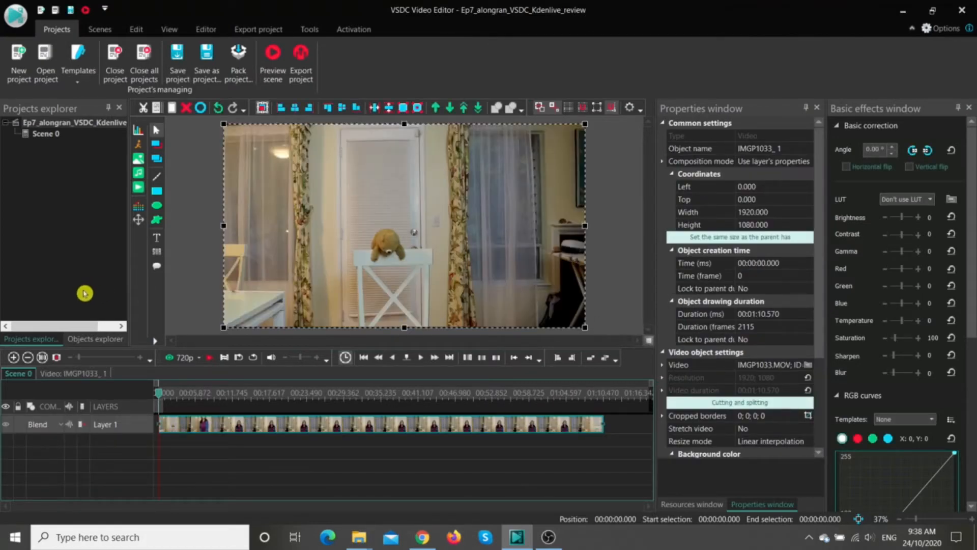
left_click(93, 341)
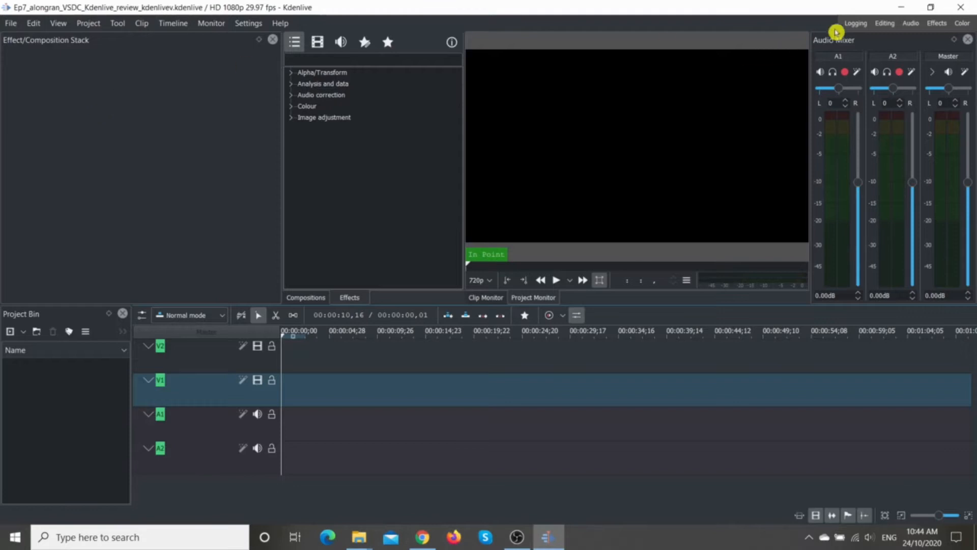
Step: Switch to Kdenlive's Editing layout, import the scn_1_2_import_cut folder from Ep7_Footage into the project bin, and expand it
left_click(885, 24)
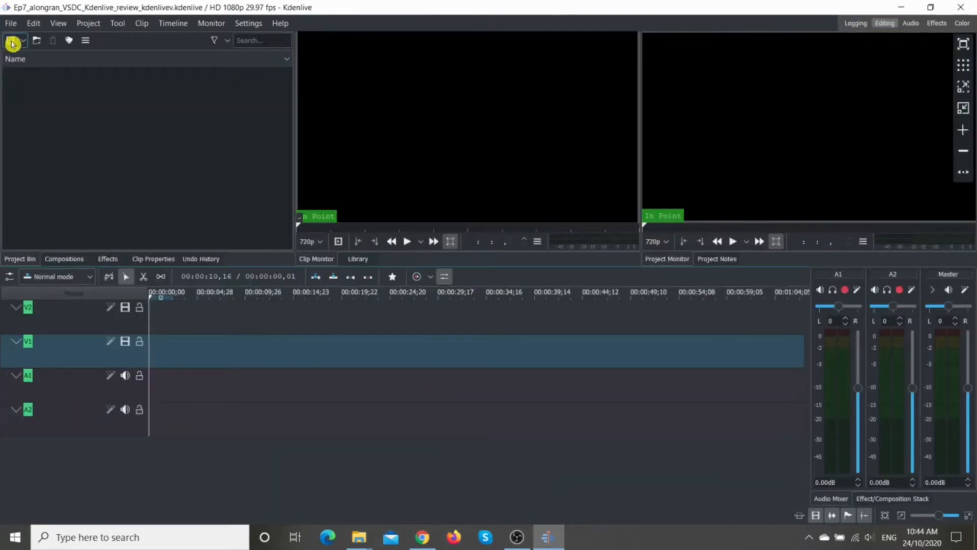
left_click(24, 42)
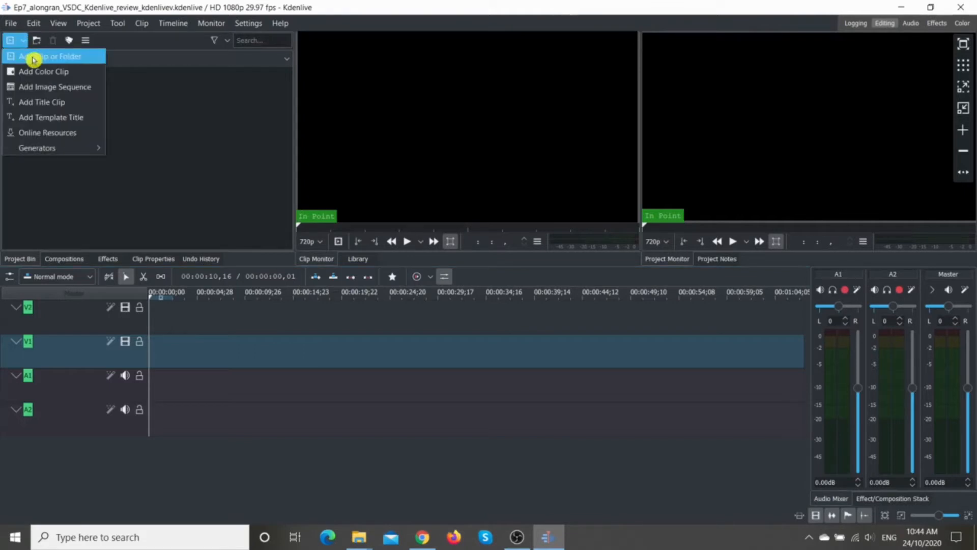
left_click(34, 59)
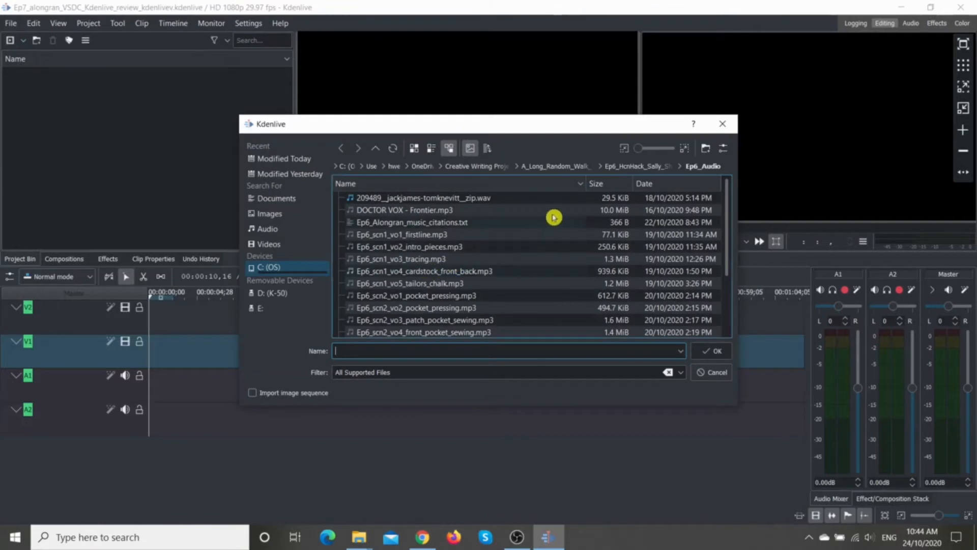
left_click(561, 167)
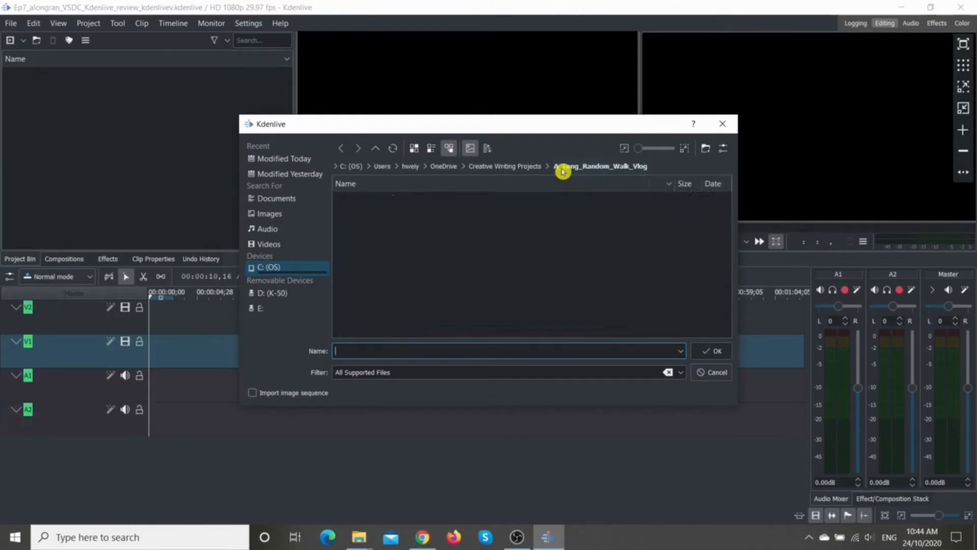
double_click(411, 303)
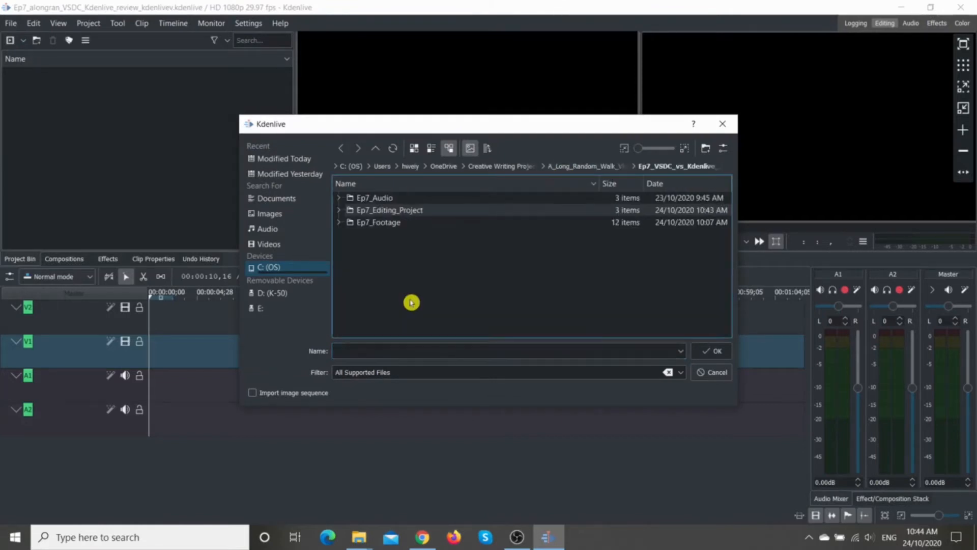
double_click(390, 224)
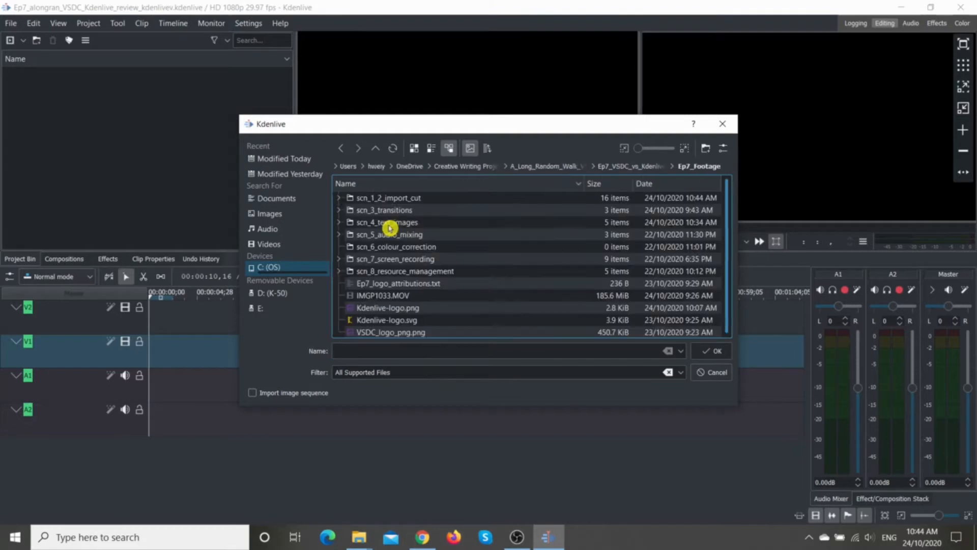
left_click(393, 198)
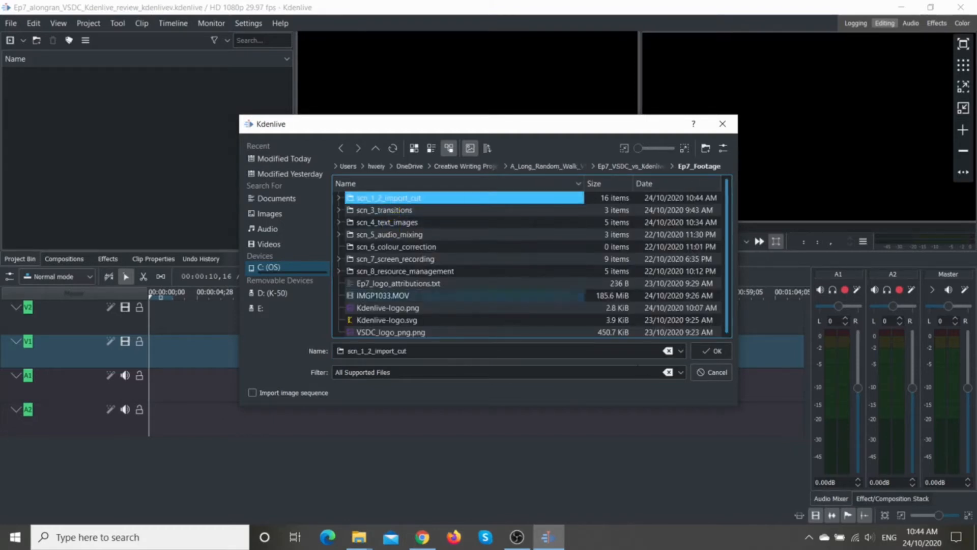
left_click(703, 351)
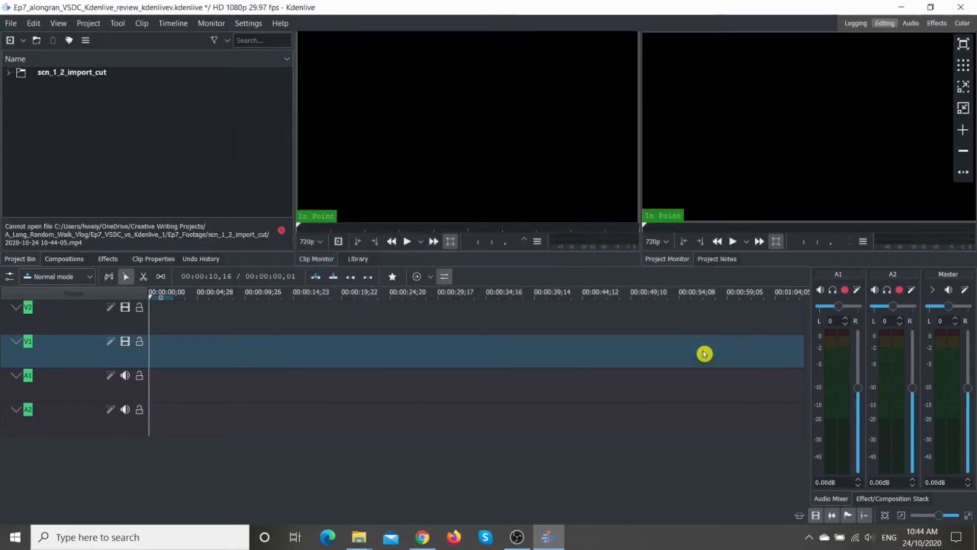
left_click(10, 75)
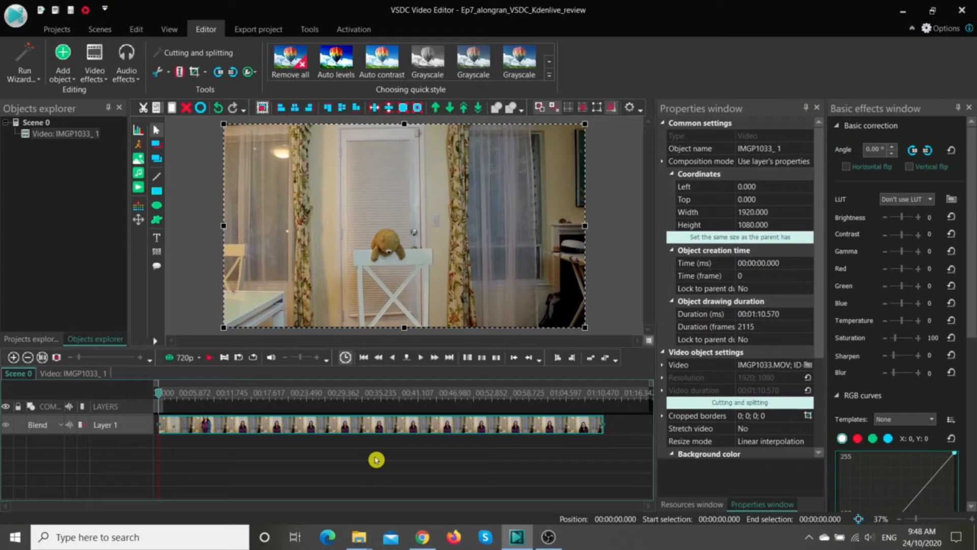
left_click(169, 73)
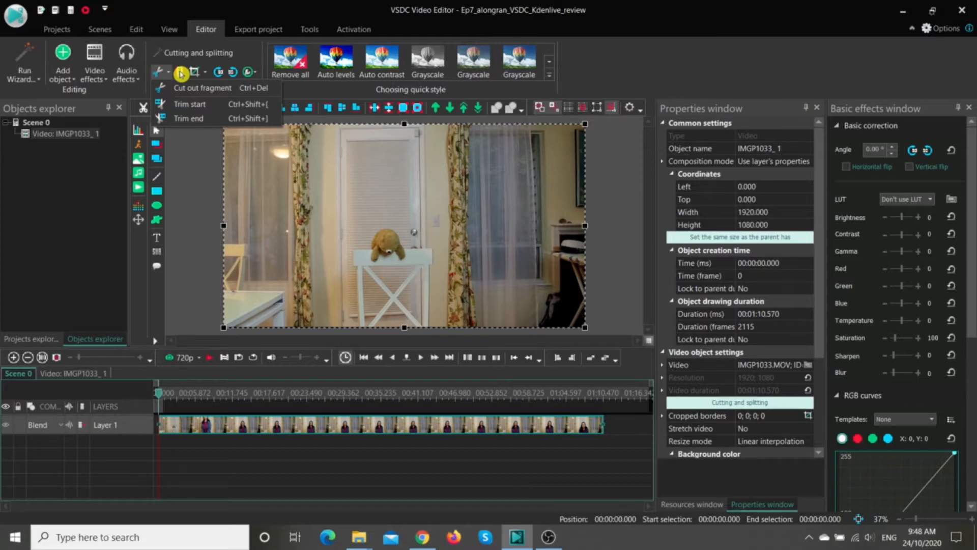
left_click(122, 459)
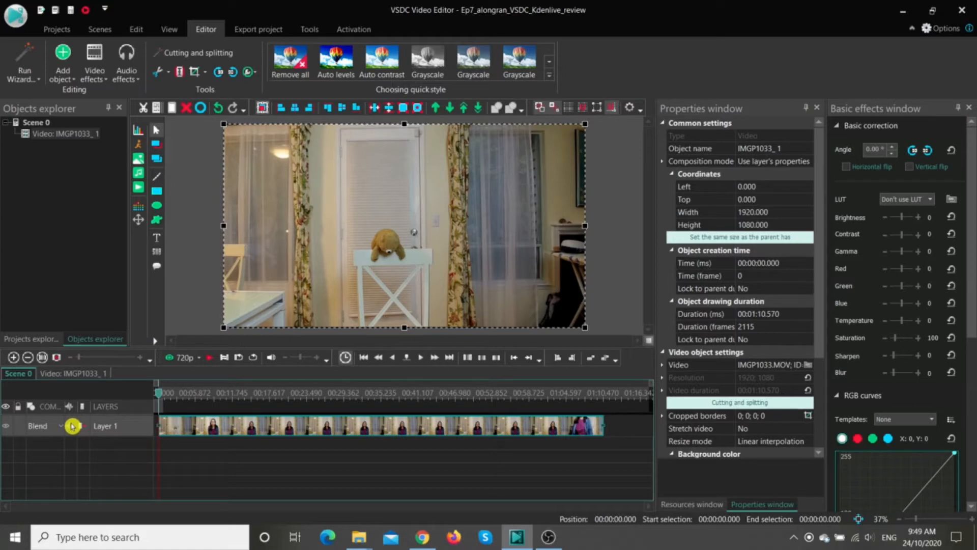
Step: Show the audio waveform on Layer 1 and look over its waveform display options
left_click(73, 425)
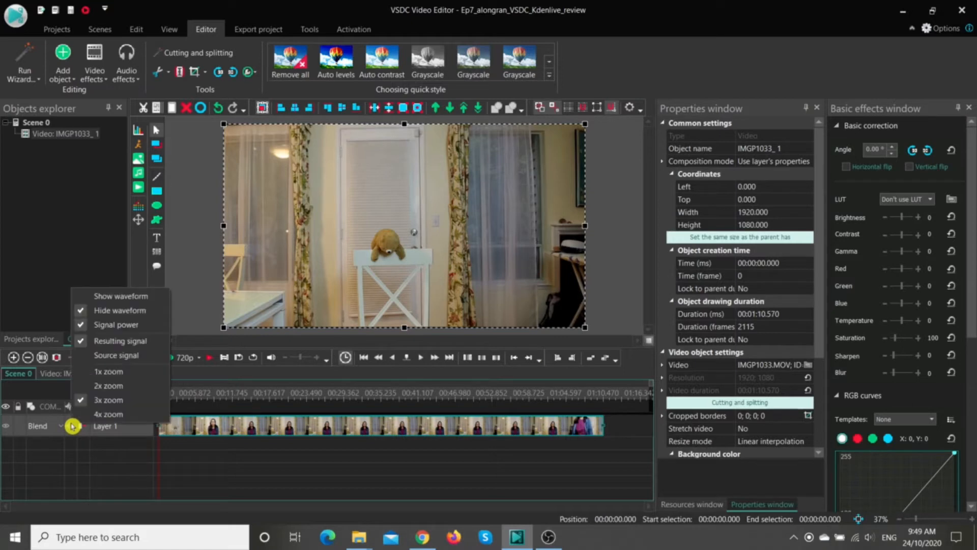
left_click(84, 296)
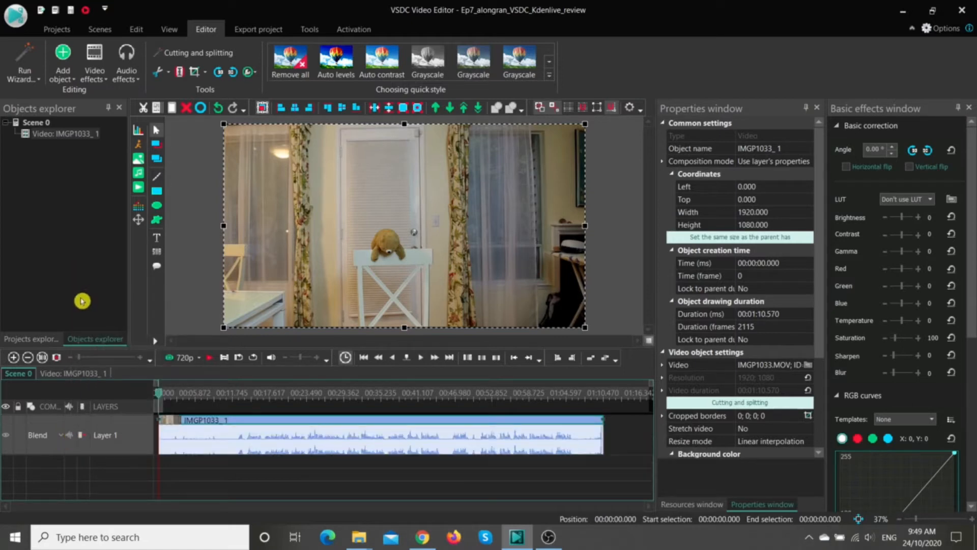
left_click(70, 440)
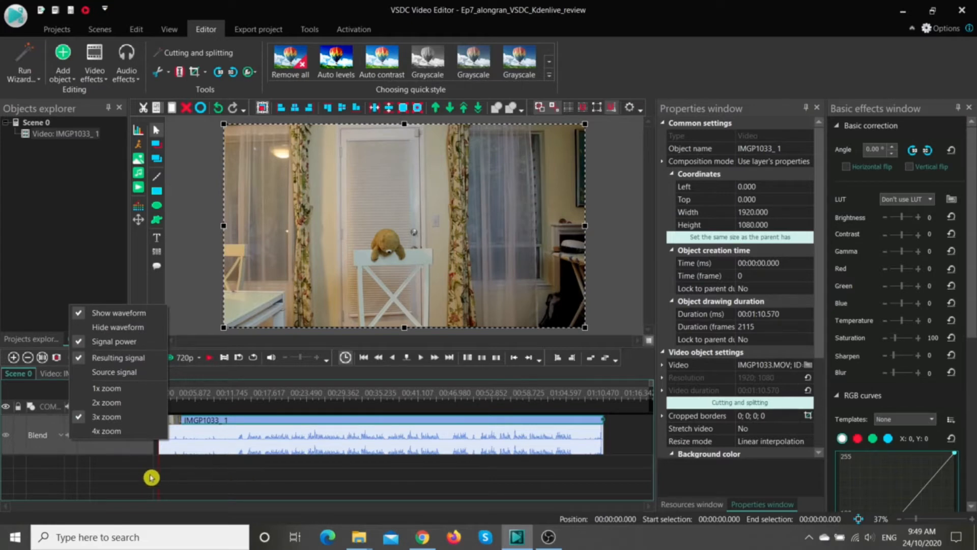
left_click(131, 452)
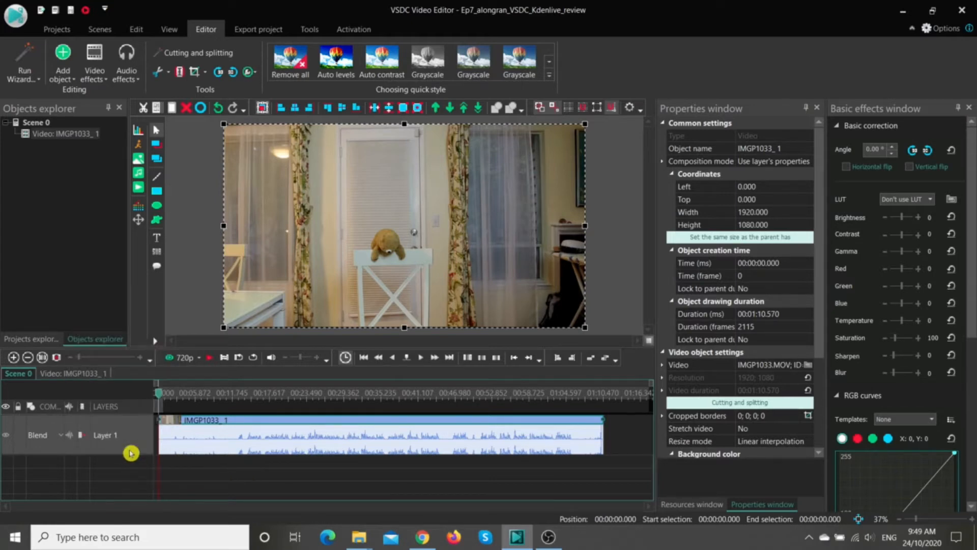
Step: Trim the start of the IMGP1033 clip at about 12.379 seconds, just before the speech begins
left_click(161, 396)
left_click_drag(161, 396, 239, 403)
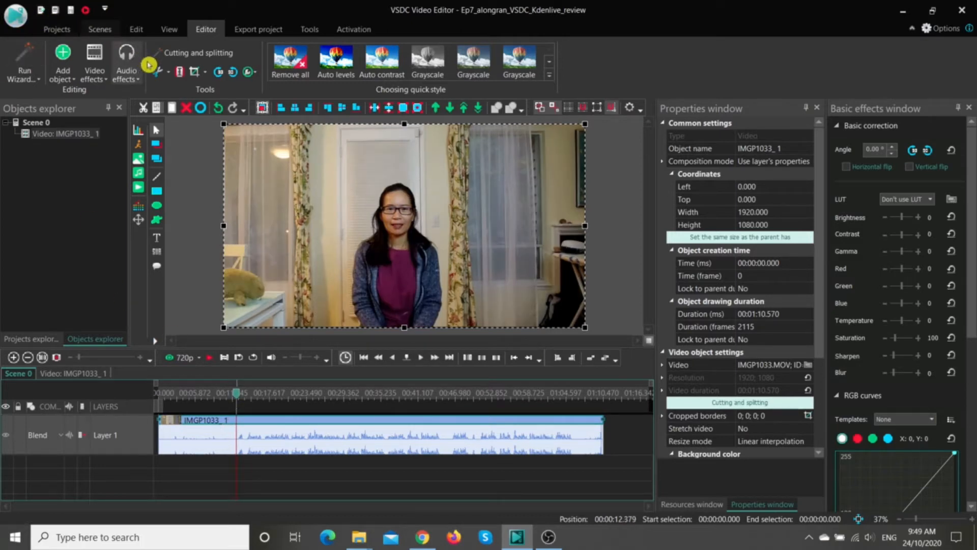
left_click(169, 76)
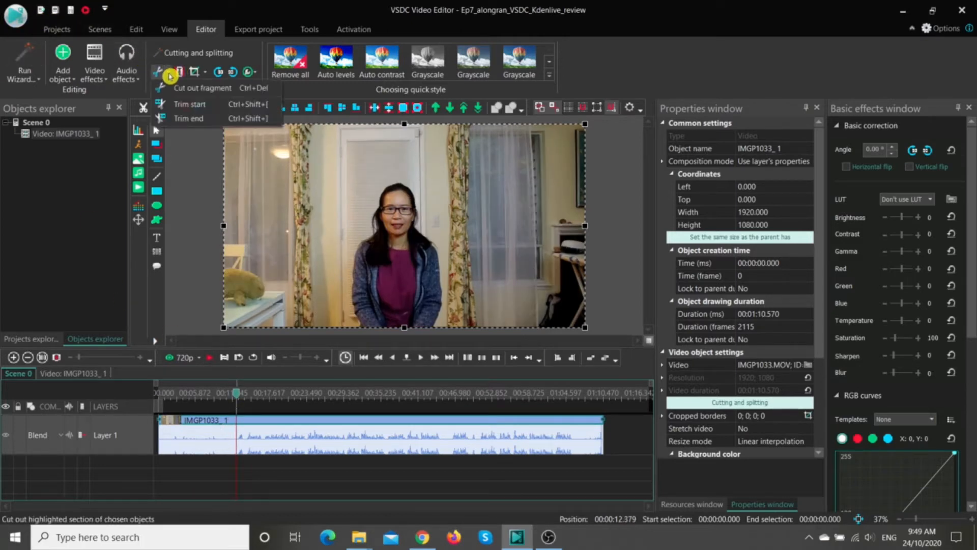
left_click(175, 104)
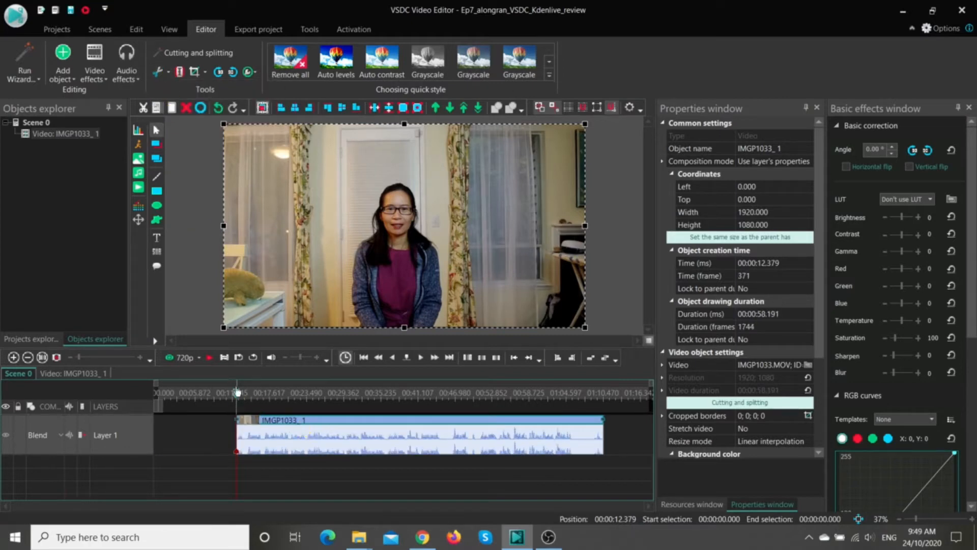
Step: Trim the end of the IMGP1033 clip at about 1:05.965, where the speech finishes
left_click_drag(237, 394, 575, 408)
left_click(168, 76)
left_click(189, 119)
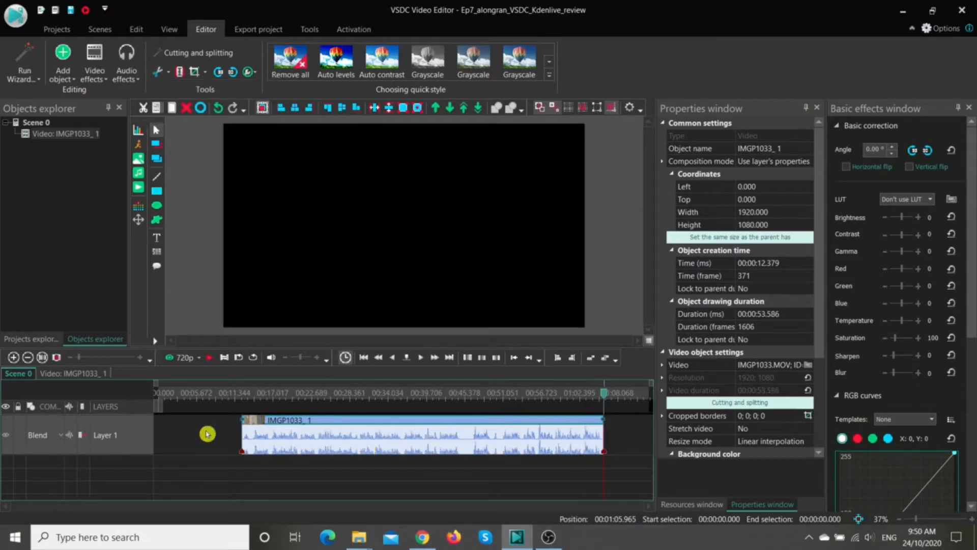
Step: Mark the silent section from about 44.878 to 46.312 seconds and cut that fragment out of the clip
left_click_drag(168, 404, 471, 428)
mouse_move(154, 406)
left_mouse_down()
mouse_move(197, 430)
mouse_move(458, 447)
left_mouse_up()
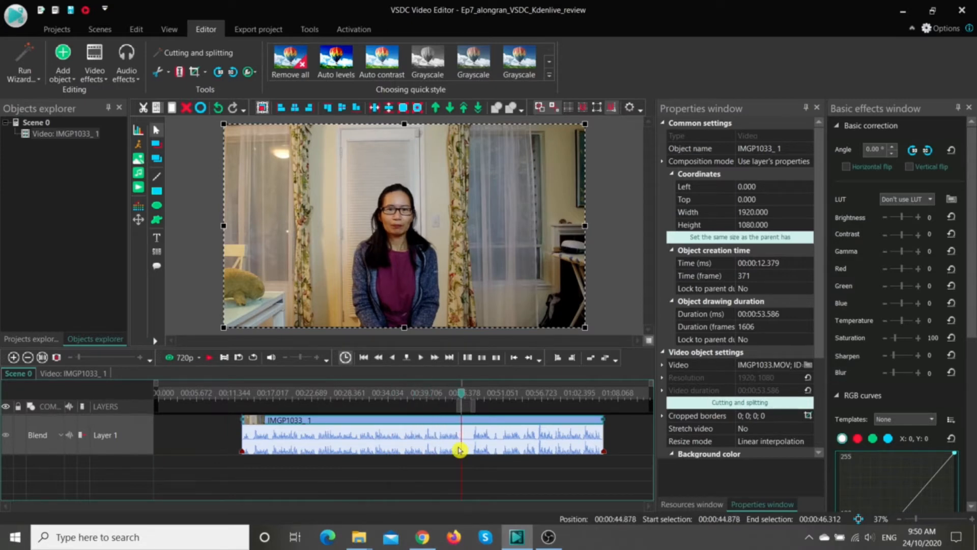
left_click(170, 74)
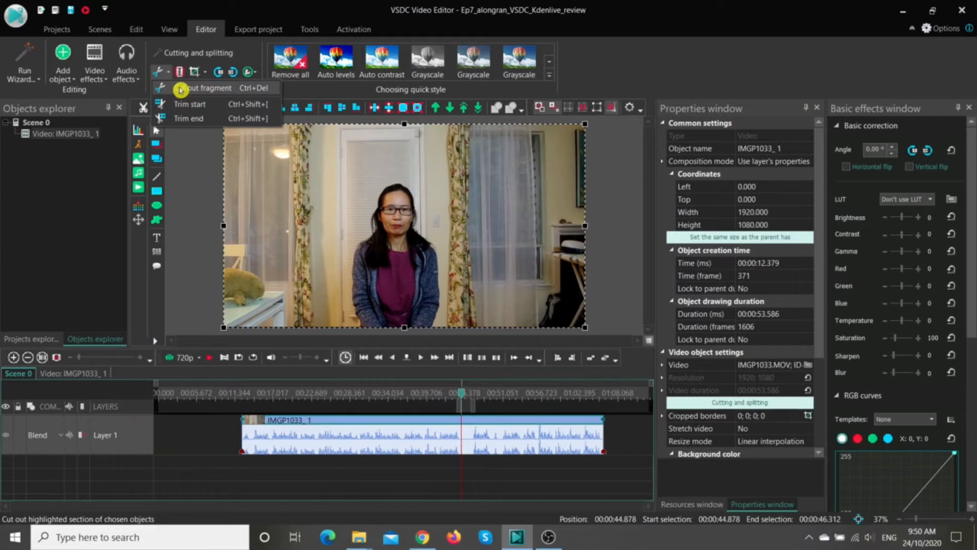
left_click(181, 90)
Step: Set the preview quality to 480p and play the scene from the start of the trimmed clip
left_click(209, 358)
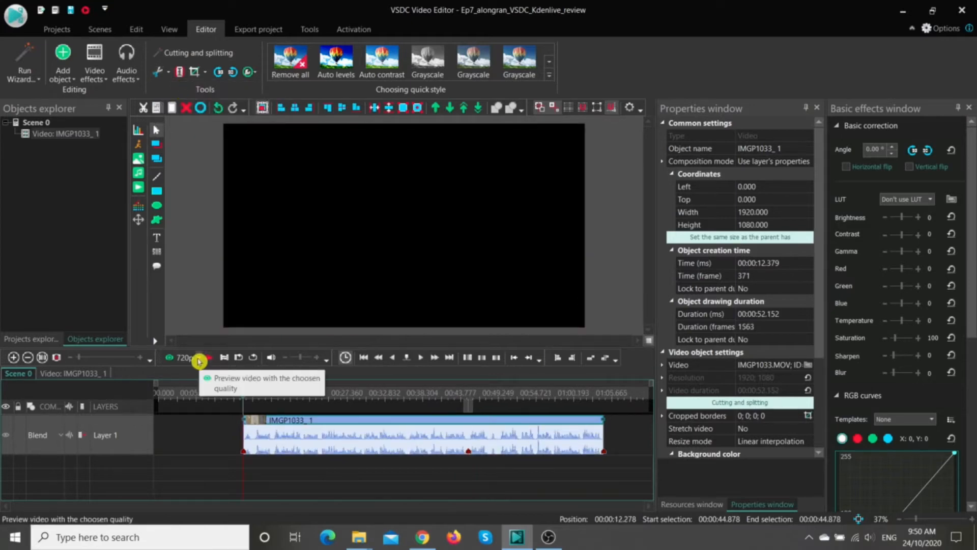
left_click(198, 359)
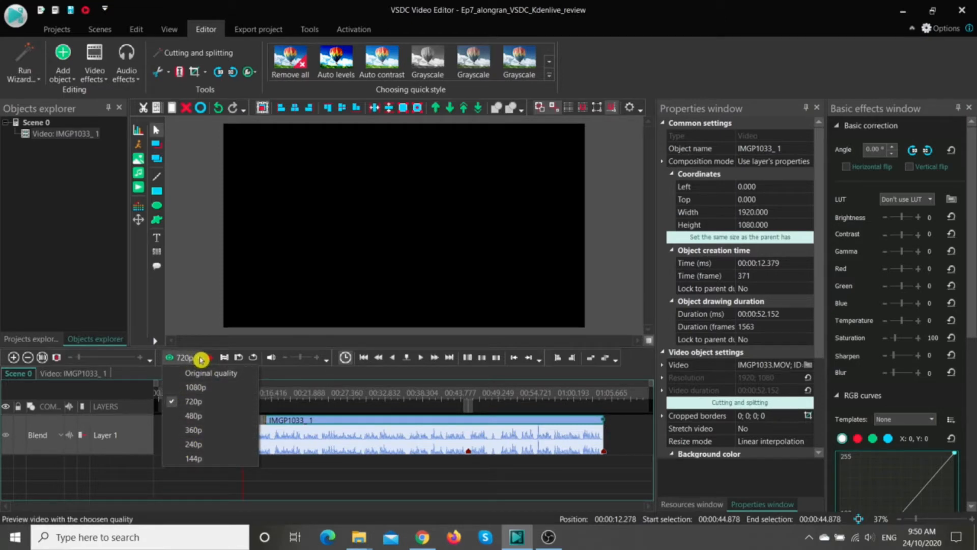
left_click(193, 415)
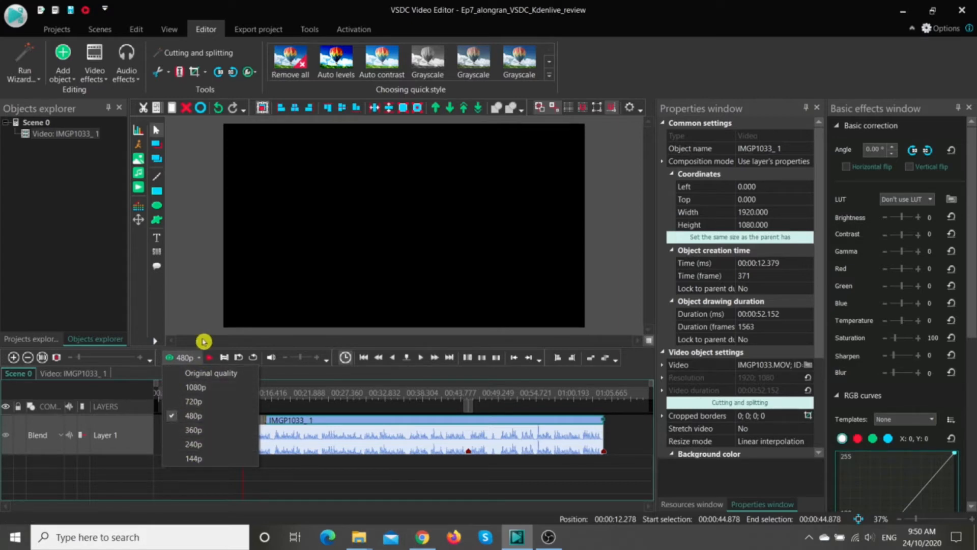
left_click(211, 358)
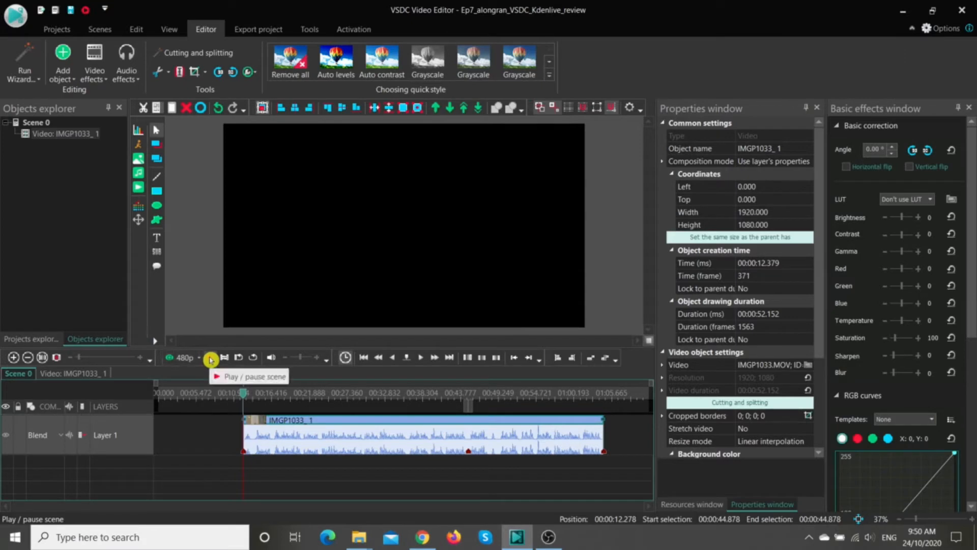
left_click(210, 360)
Step: Split the clip into two parts at about 36.036 seconds and deselect both parts
left_click(408, 395)
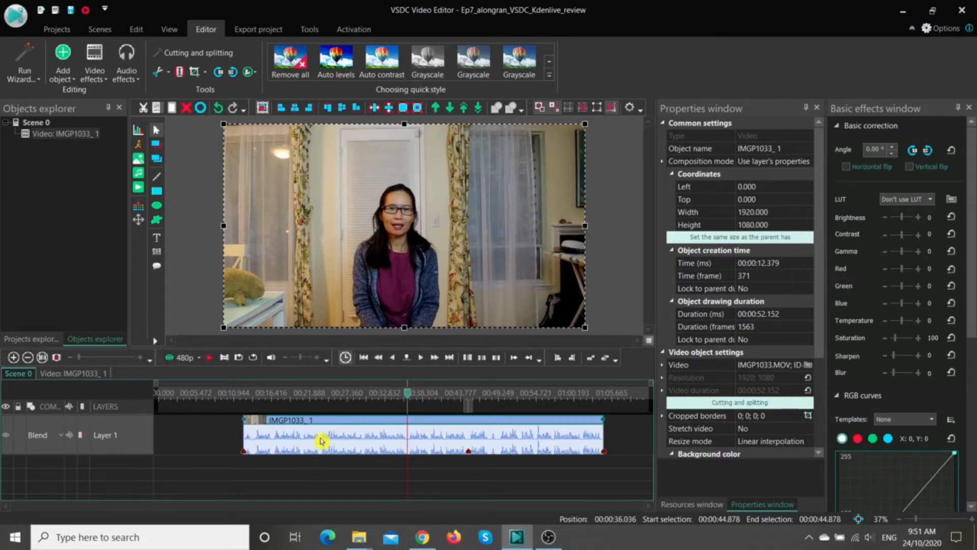
left_click(180, 71)
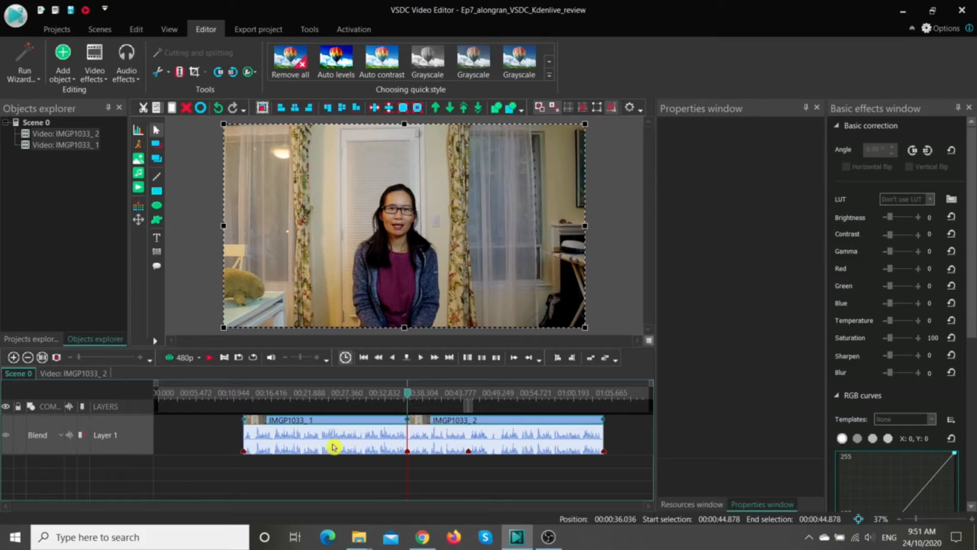
left_click(206, 438)
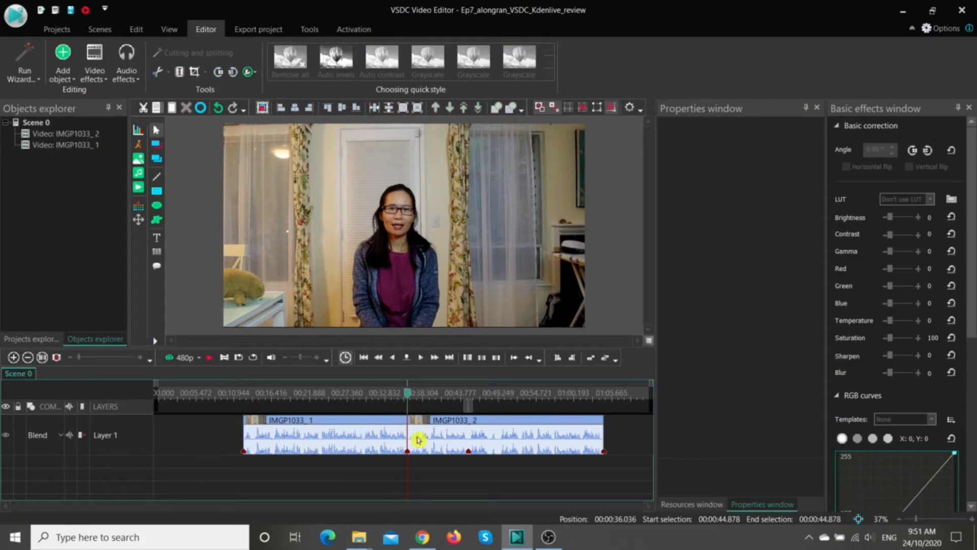
Step: Delete the second part of the split clip, IMGP1033_2, from Layer 1
left_click(439, 439)
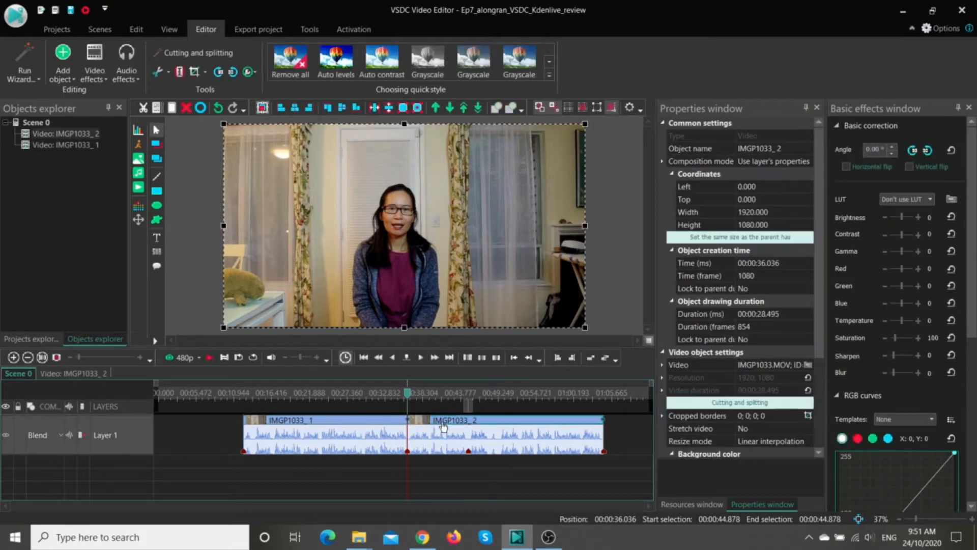
key("Delete")
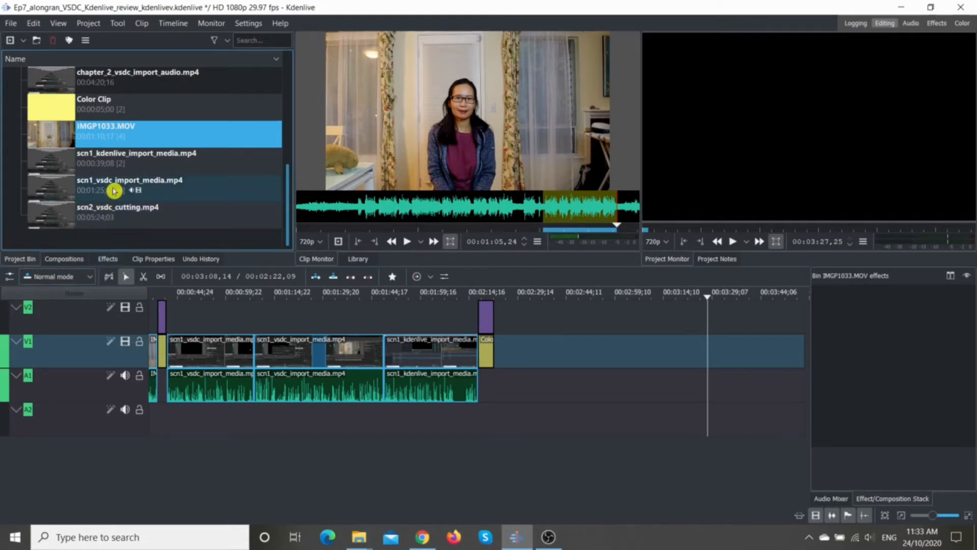
Step: Switch to Kdenlive, load scn2_vsdc_cutting.mp4 from the project bin into the clip monitor and set its zone in point at 00:00:16,09
scroll(115, 190, "up", 10)
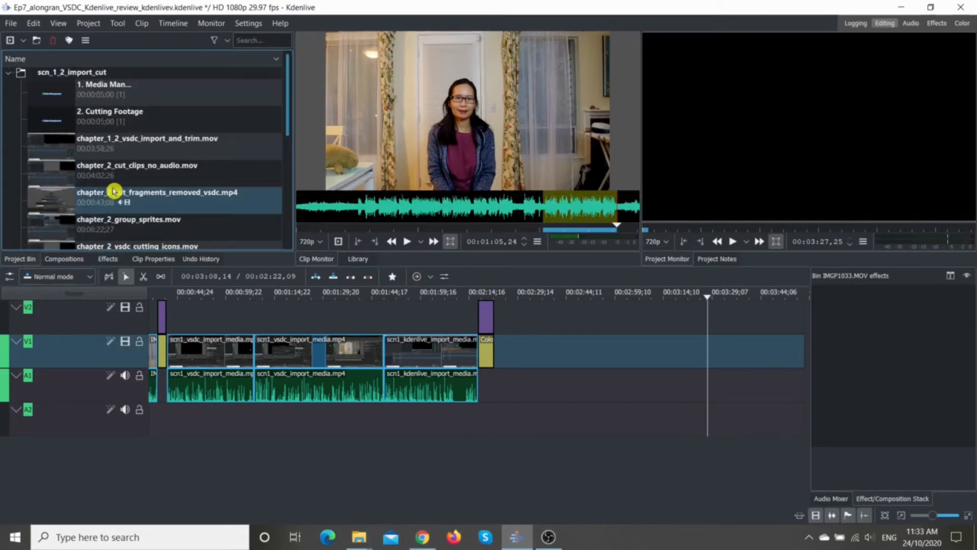
scroll(114, 191, "down", 8)
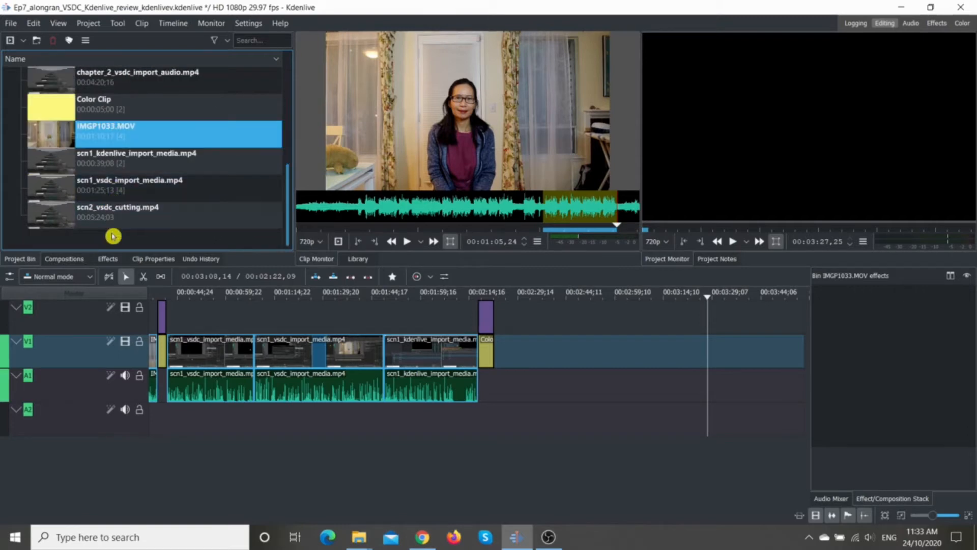
left_click(113, 223)
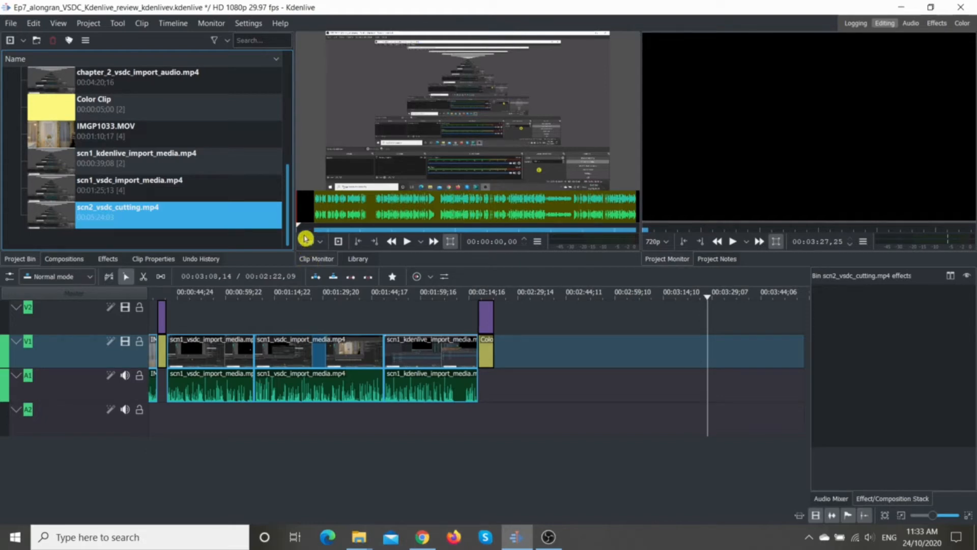
left_click_drag(298, 227, 315, 229)
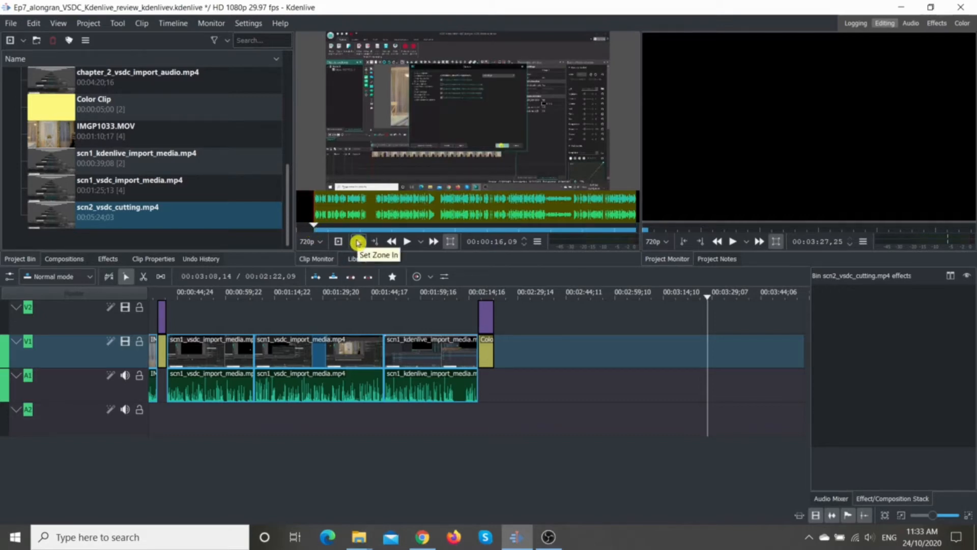
left_click(358, 243)
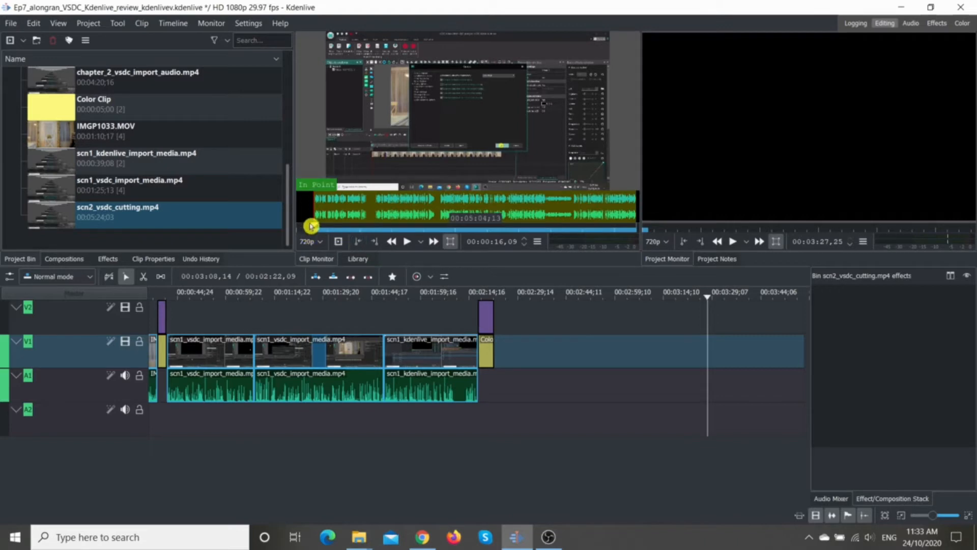
Step: Set the zone out point of scn2_vsdc_cutting.mp4 at 00:05:20,21, near the end of the recording
left_click(406, 230)
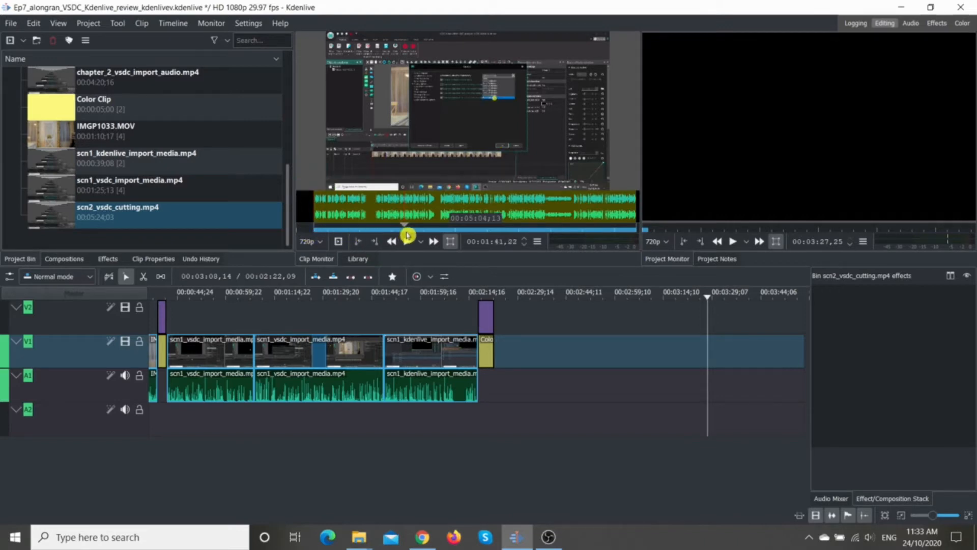
left_click_drag(524, 233, 634, 236)
key("space")
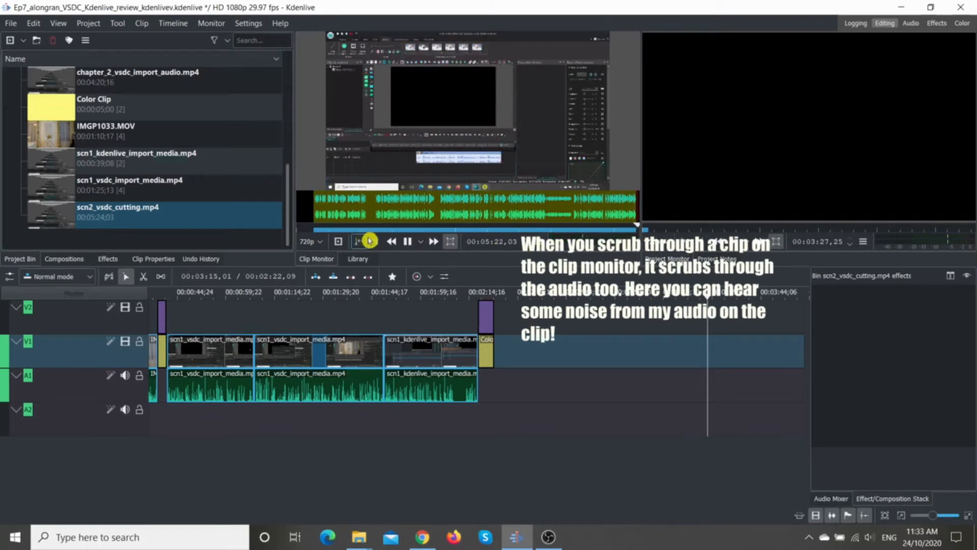
left_click(639, 226)
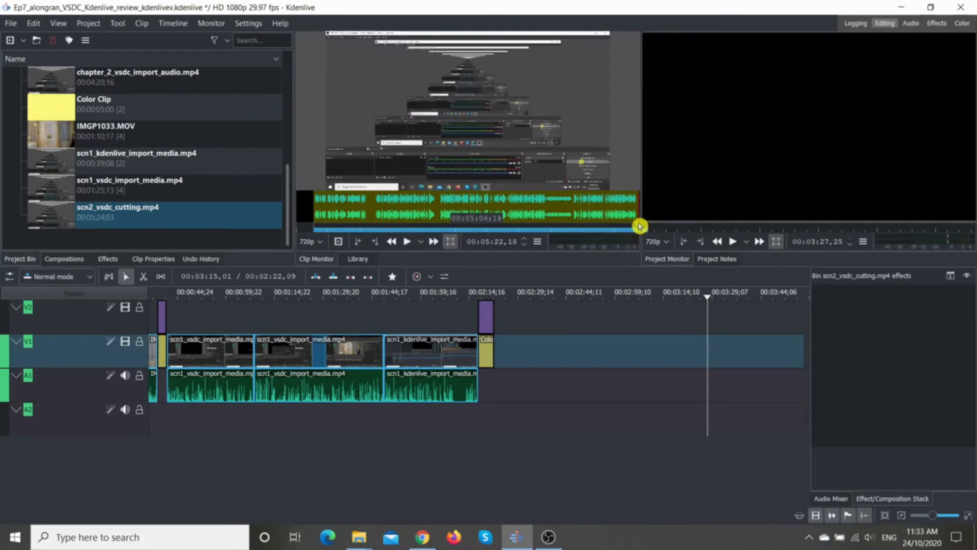
left_click(638, 227)
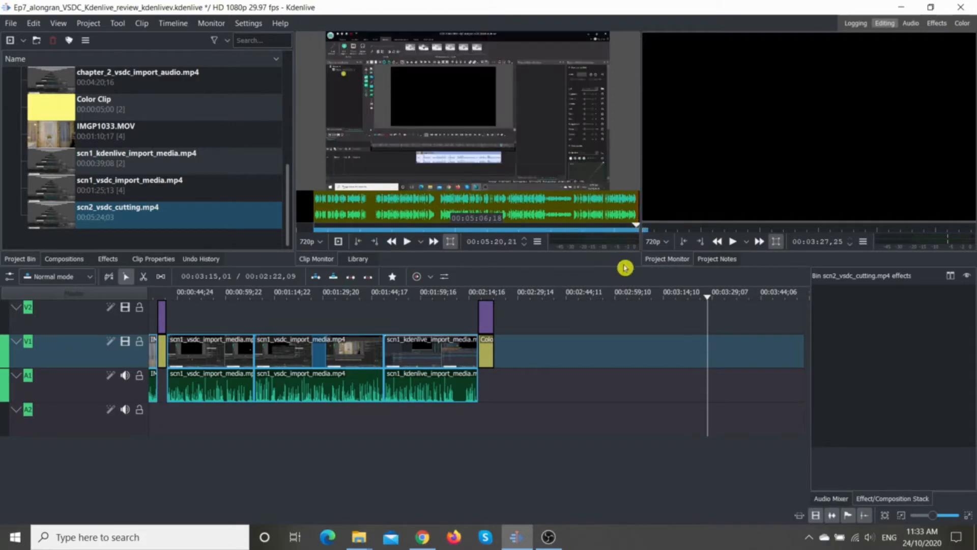
left_click(375, 241)
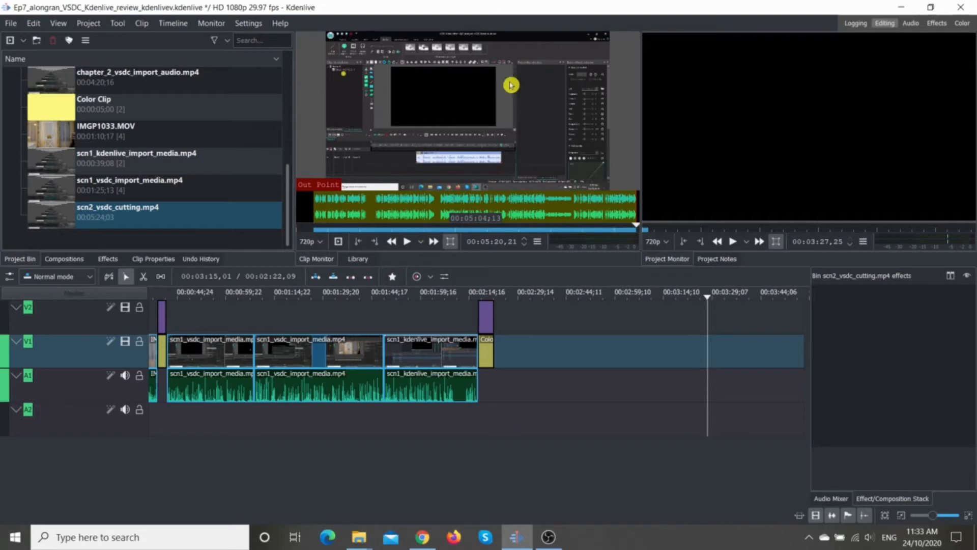
Step: Place the marked zone of scn2_vsdc_cutting.mp4 on tracks V1 and A1 directly after the second yellow Color Clip
left_click_drag(470, 96, 486, 359)
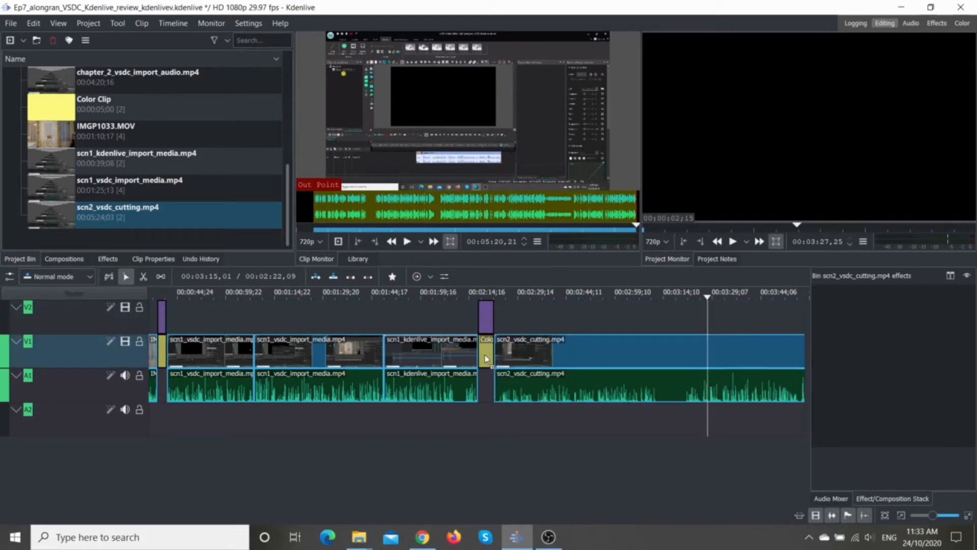
left_click(485, 359)
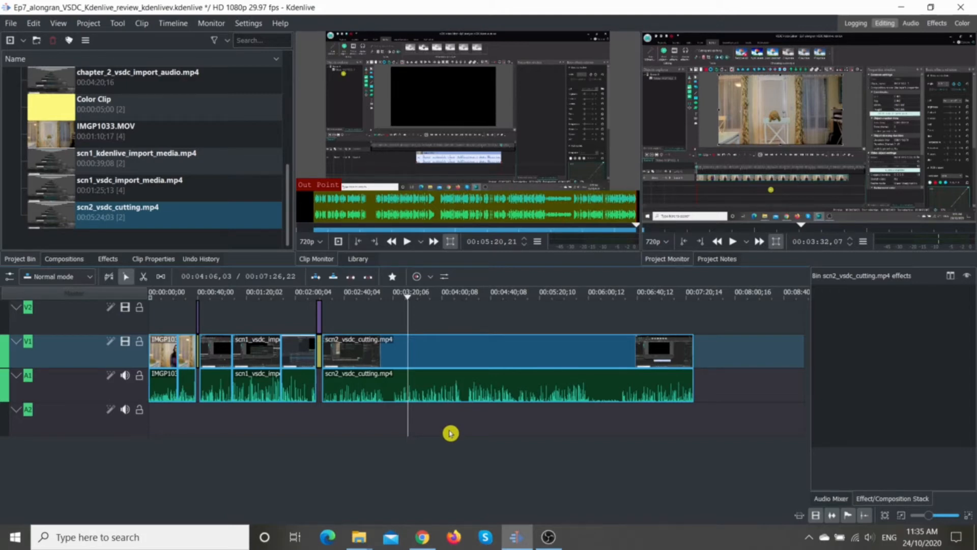
Step: Split the scn2_vsdc_cutting.mp4 timeline clip with the Razor tool at the playhead, about 00:03:32
left_click(359, 365)
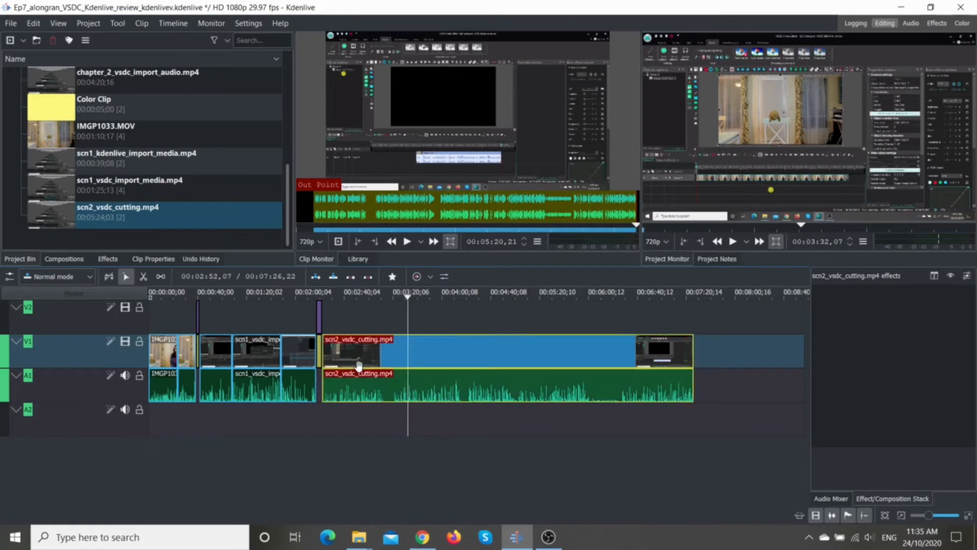
left_click(143, 279)
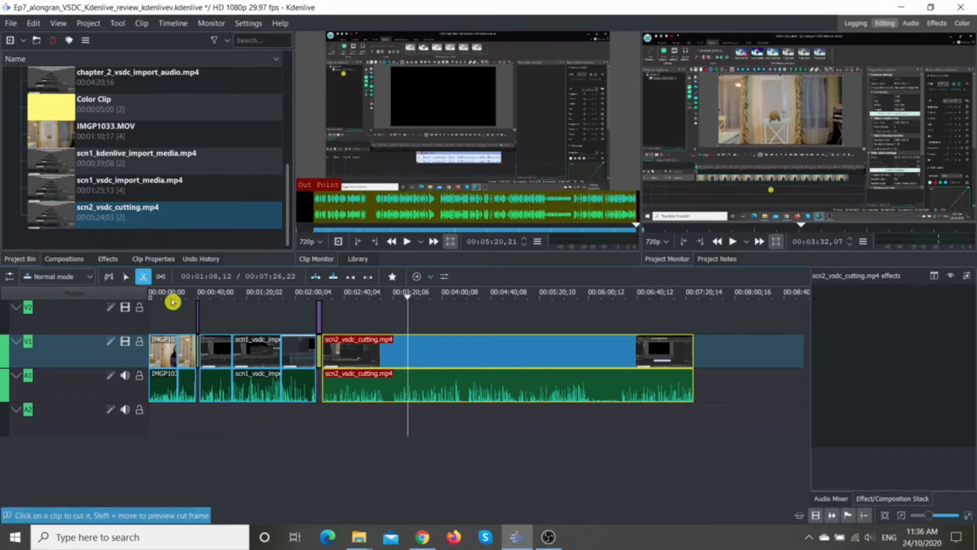
left_click(409, 358)
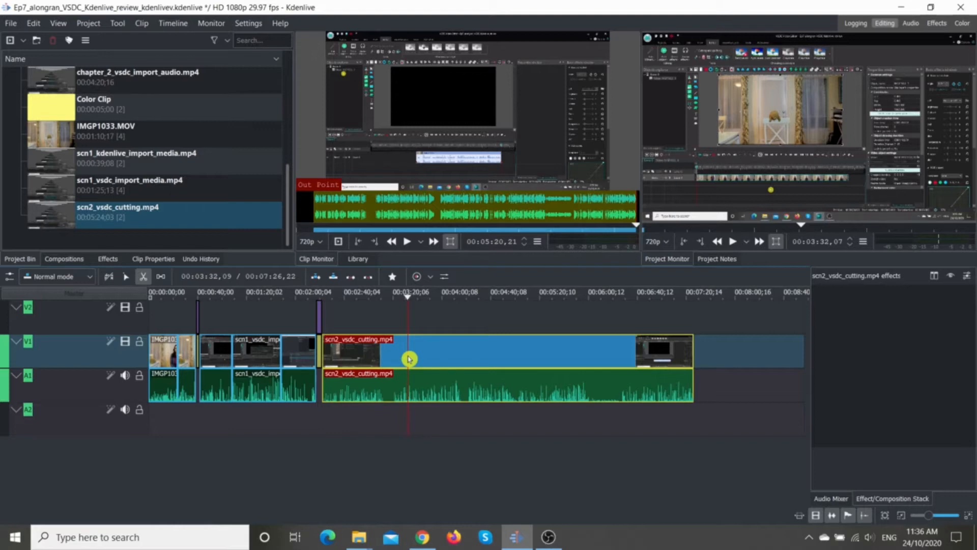
left_click(409, 359)
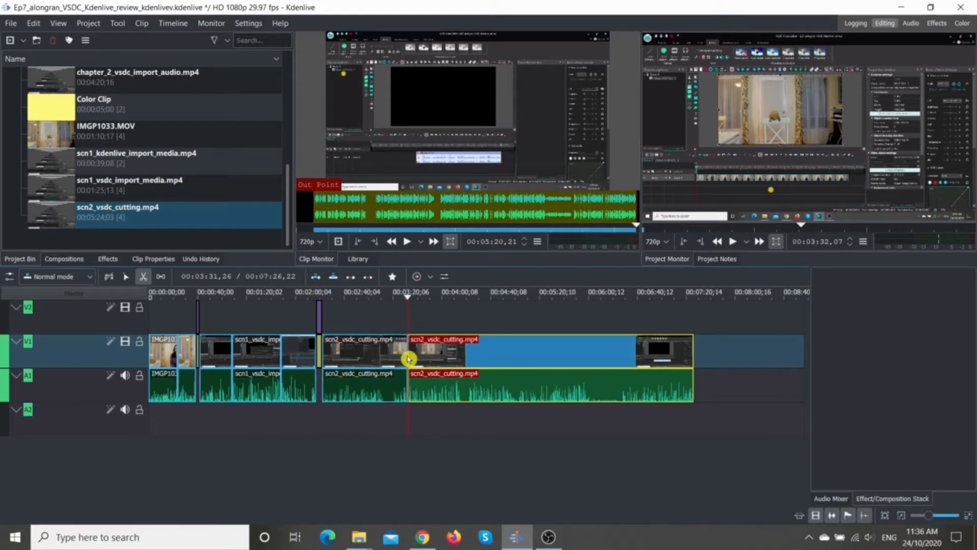
Step: Delete the first part of the split scn2_vsdc_cutting.mp4 clip and remove the empty space it leaves on the timeline
left_click(127, 278)
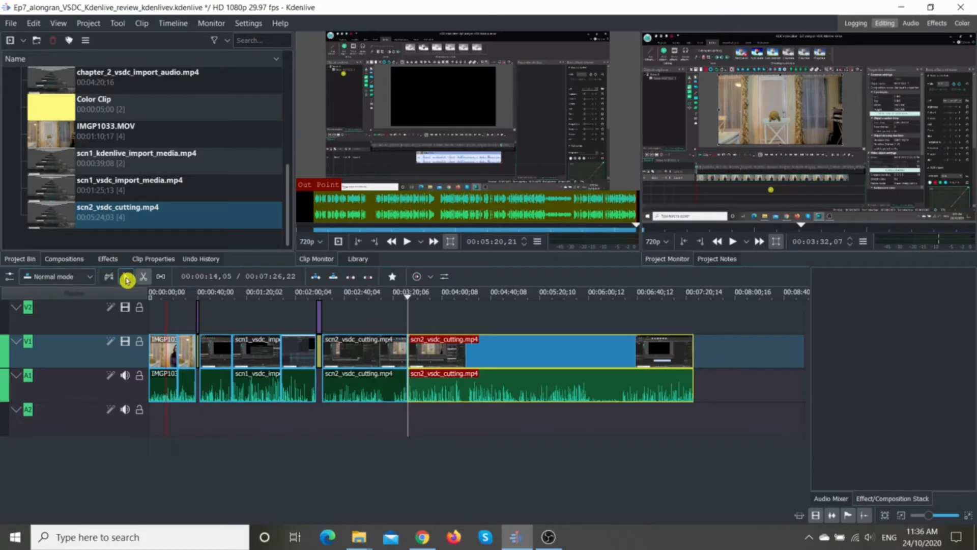
left_click(370, 369)
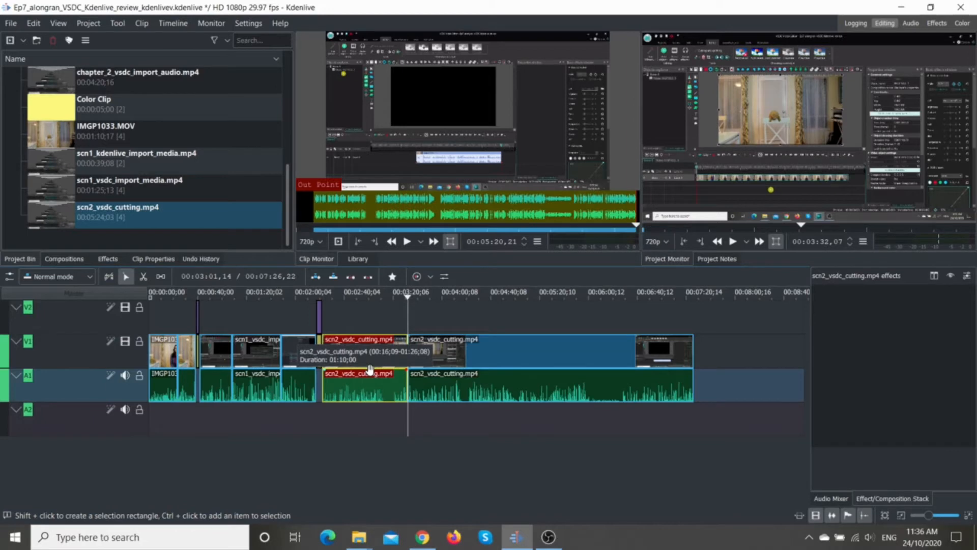
key("Delete")
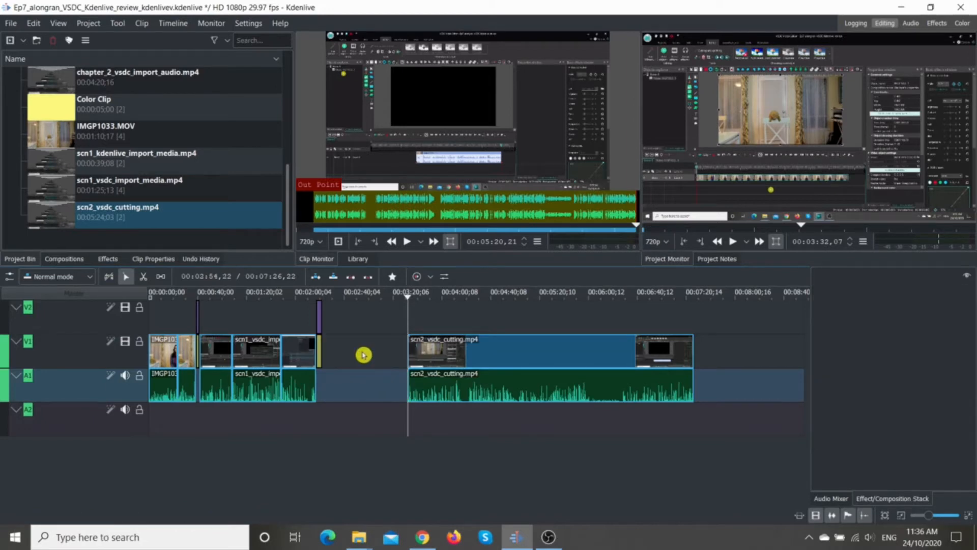
right_click(364, 355)
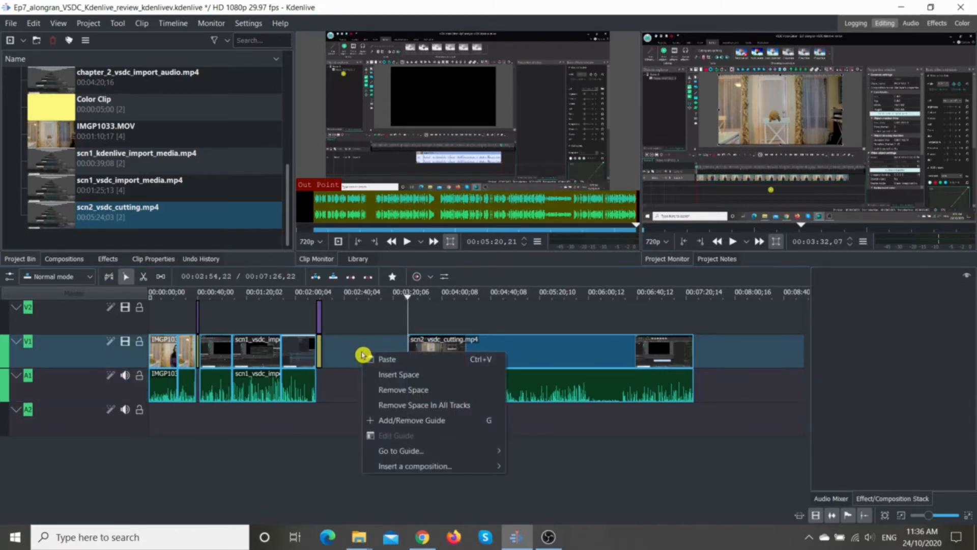
left_click(383, 391)
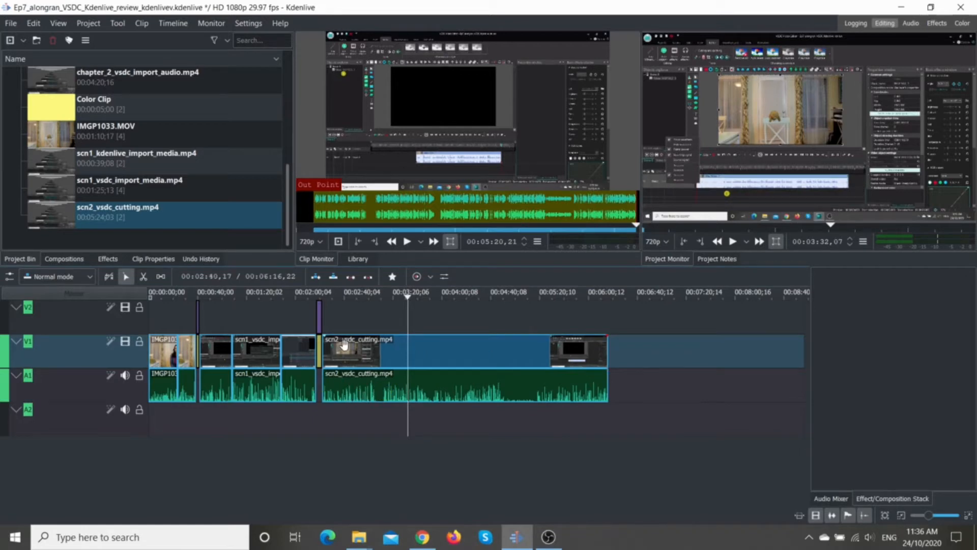
Step: Switch to the VSDC project Ep6_Alongran_Shorts_Editing_Project, move the playhead to about 0.367 seconds and open the effects timeline of the H Can Hack! image
left_click(712, 532)
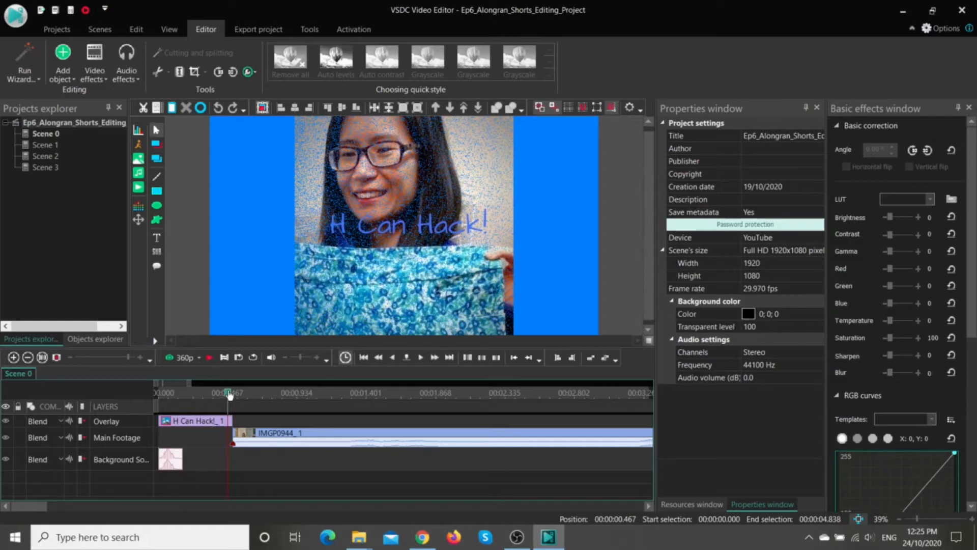
left_click_drag(230, 395, 213, 393)
left_click(108, 436)
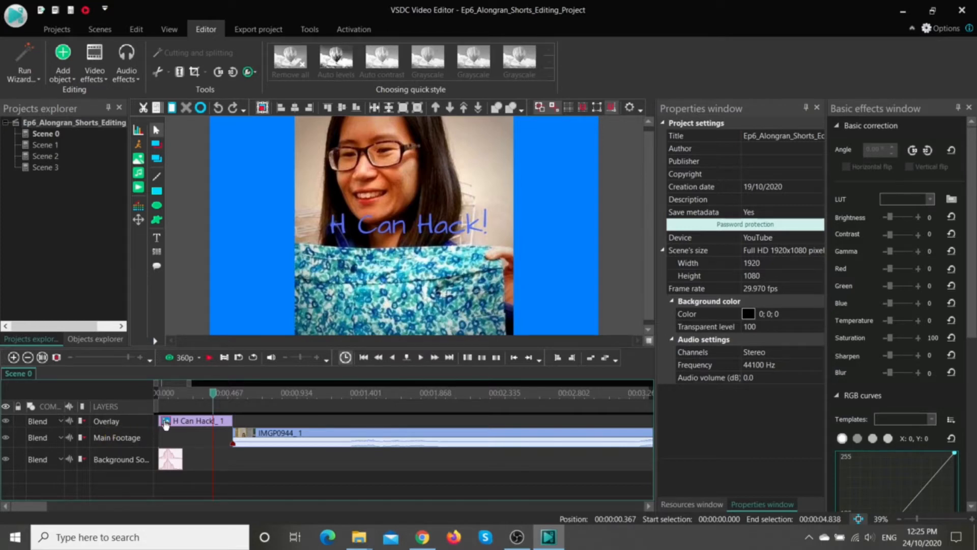
mouse_move(166, 423)
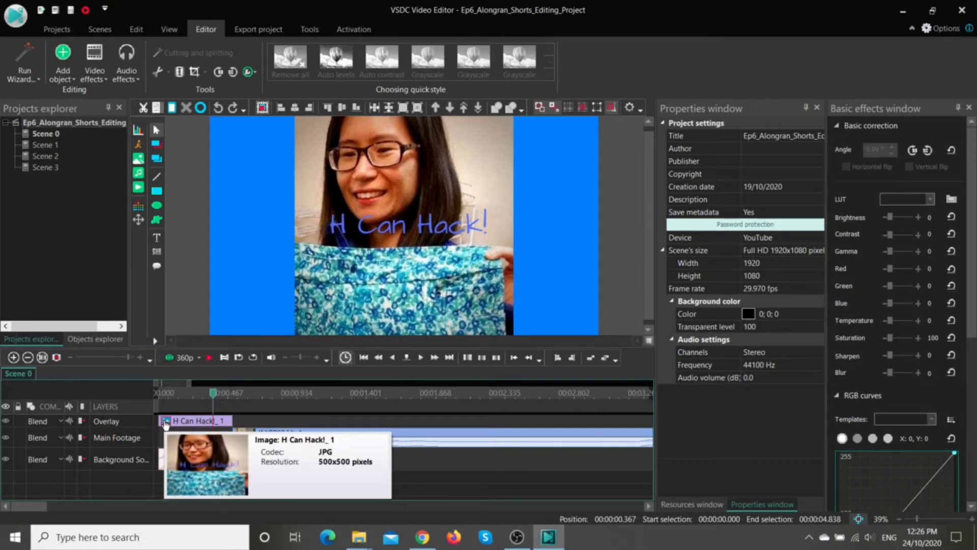
left_click(165, 423)
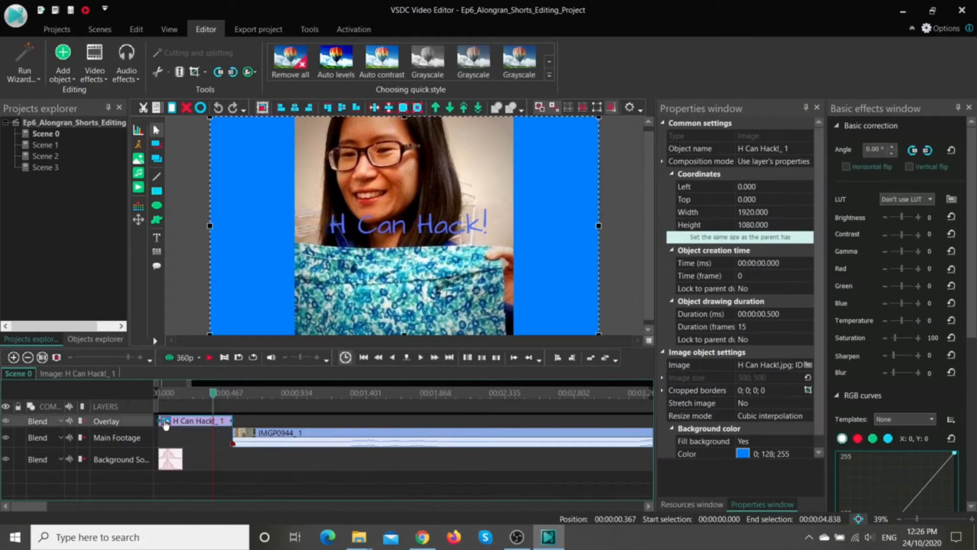
left_click(83, 376)
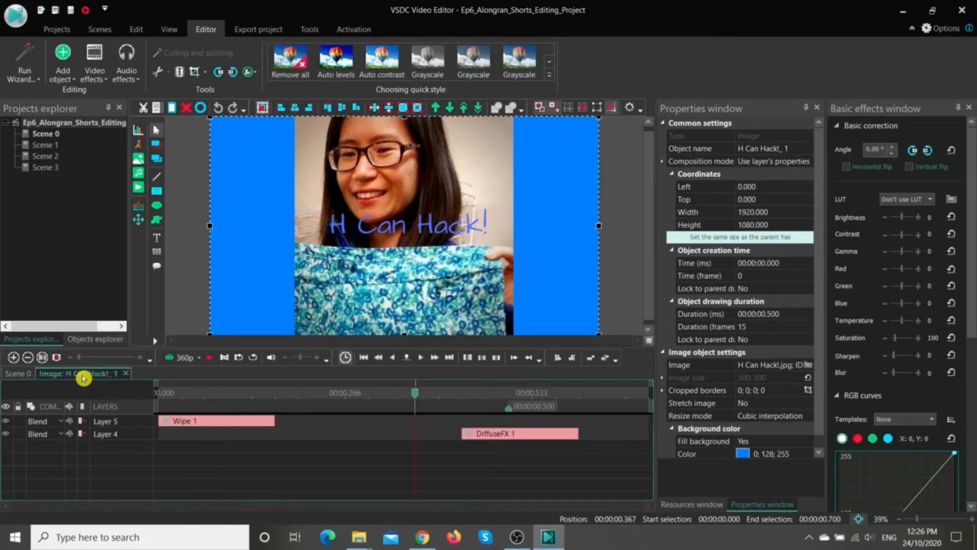
Step: Look through the transition video effects available for the H Can Hack! image without adding one
right_click(222, 444)
mouse_move(288, 361)
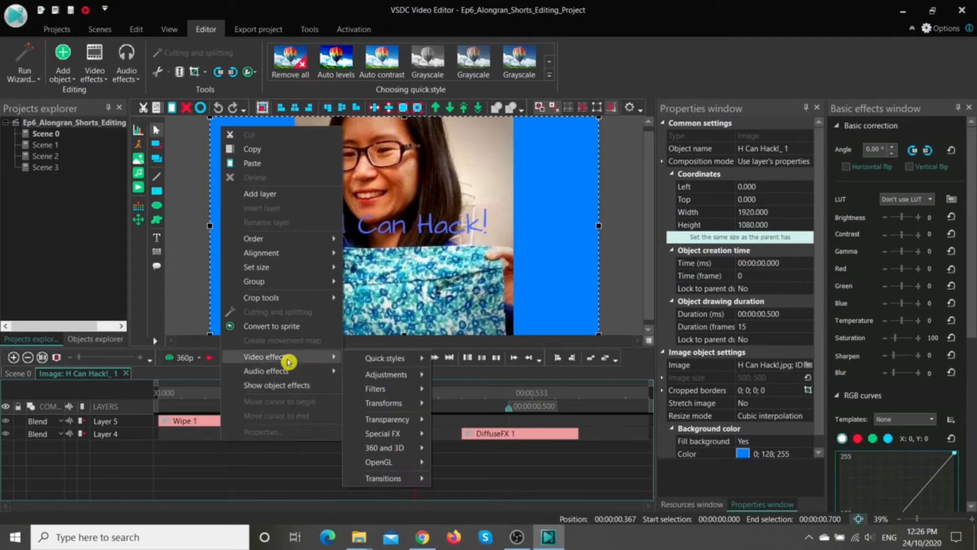
mouse_move(399, 479)
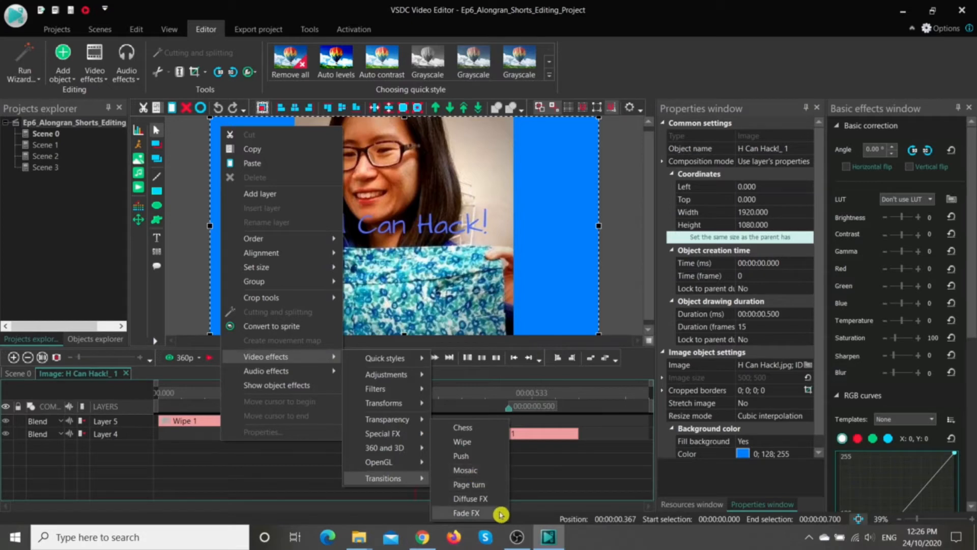
left_click(268, 482)
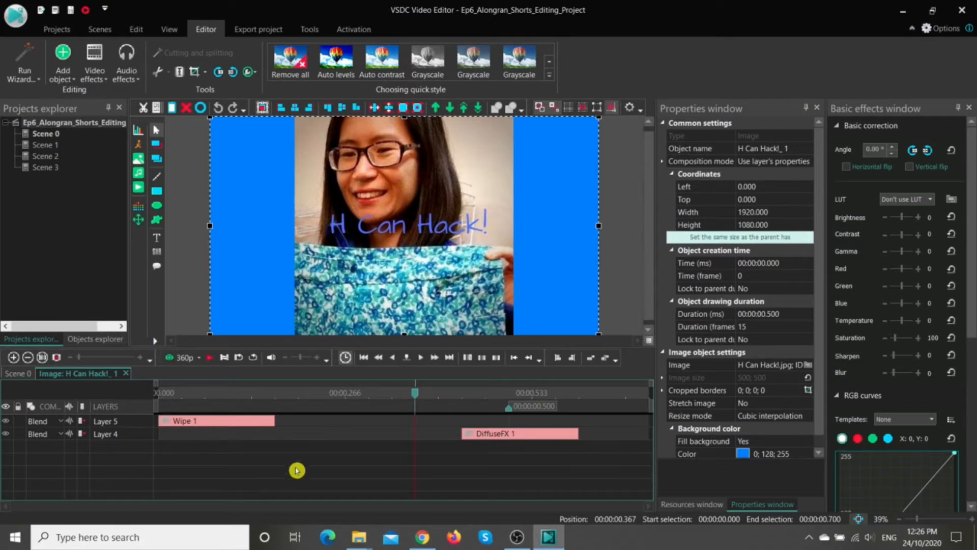
Step: Examine the properties of the DiffuseFX 1 and Wipe 1 transitions, including the available wipe types
left_click(502, 438)
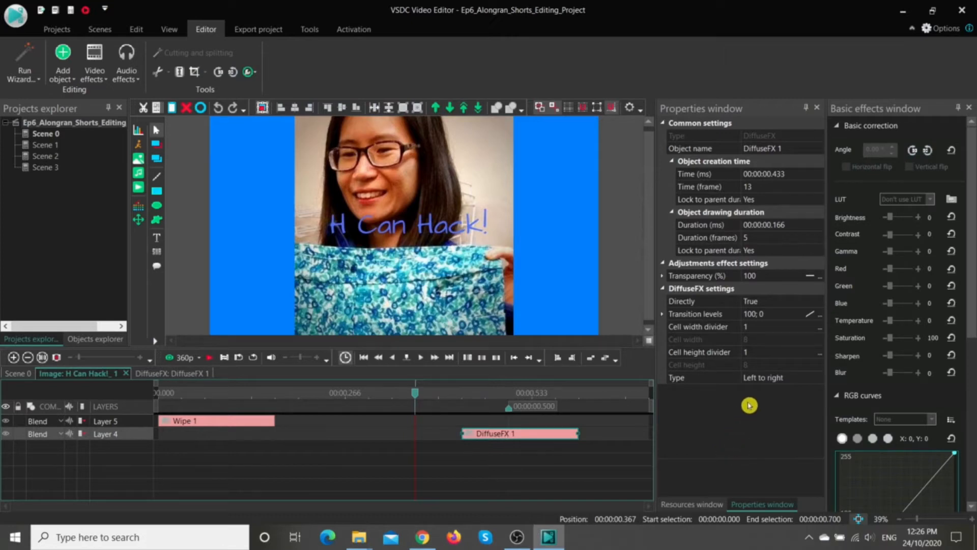
left_click(233, 421)
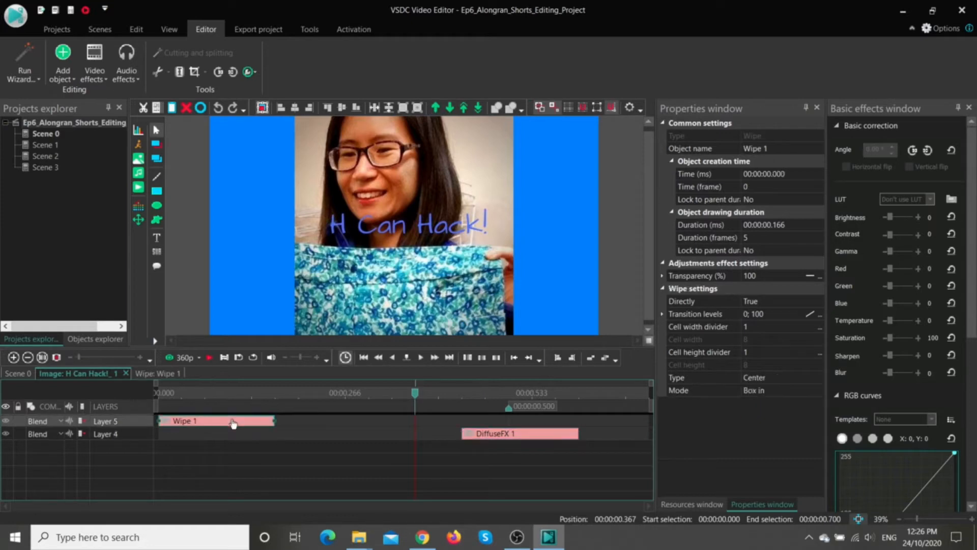
left_click(818, 381)
left_click(820, 381)
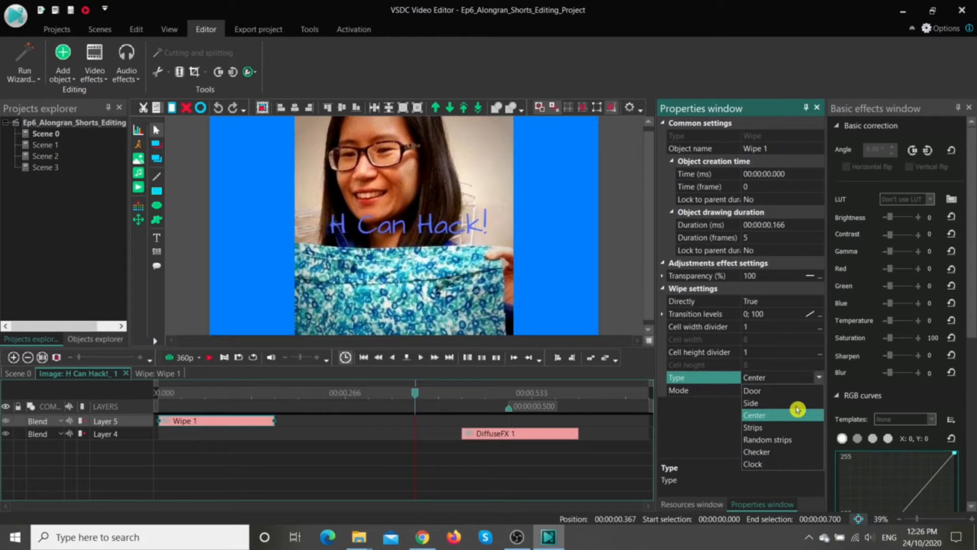
left_click(698, 455)
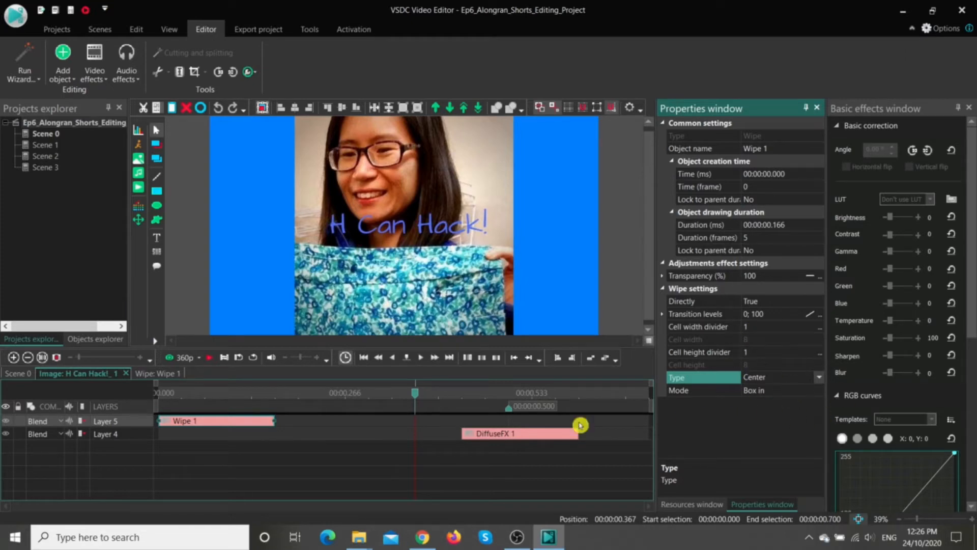
Step: Return to the Scene 0 timeline, move the playhead to the start and preview the image transitions
left_click(12, 374)
left_click_drag(162, 393, 157, 394)
left_click(211, 357)
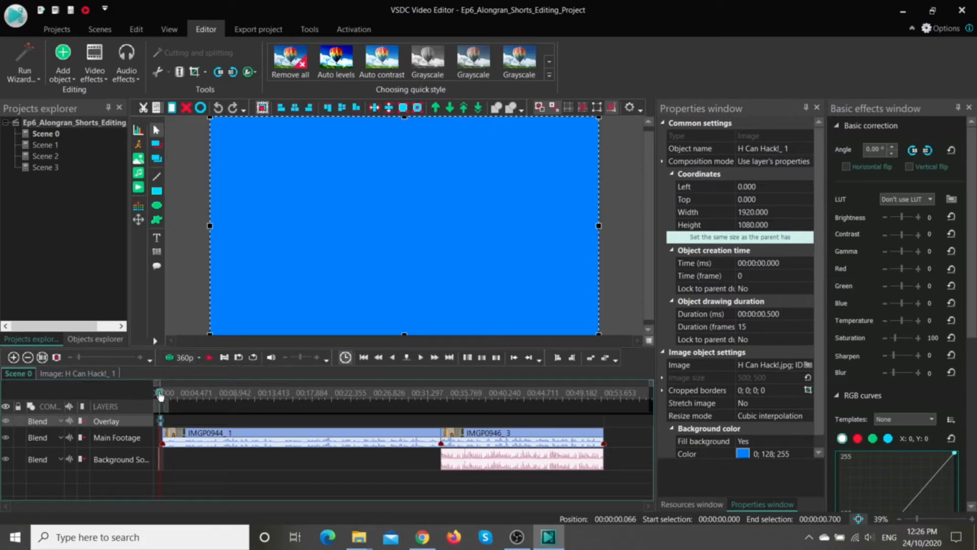
Step: Play the opening of Scene 0 to about 3.2 seconds and reopen the H Can Hack! image's effects timeline to view DiffuseFX 1
left_click(208, 359)
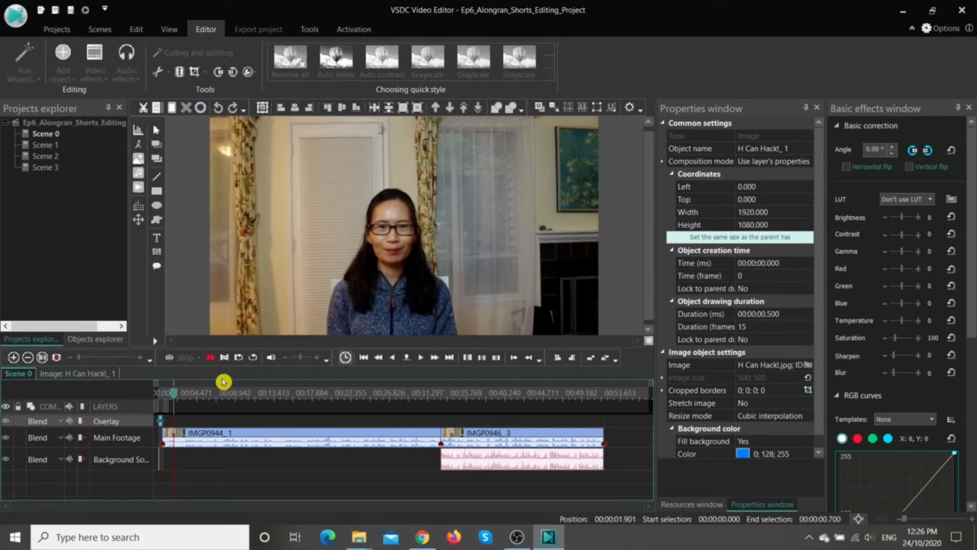
left_click(210, 357)
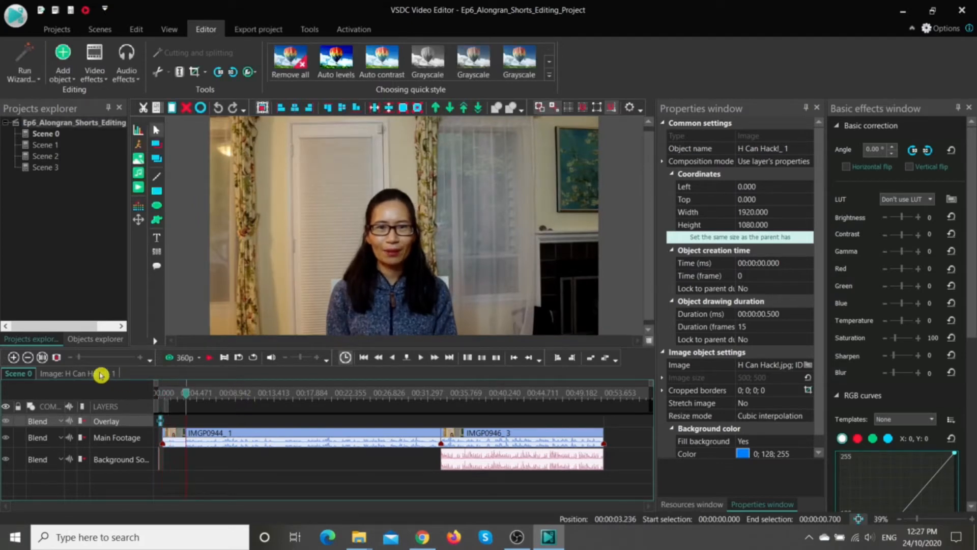
left_click(101, 375)
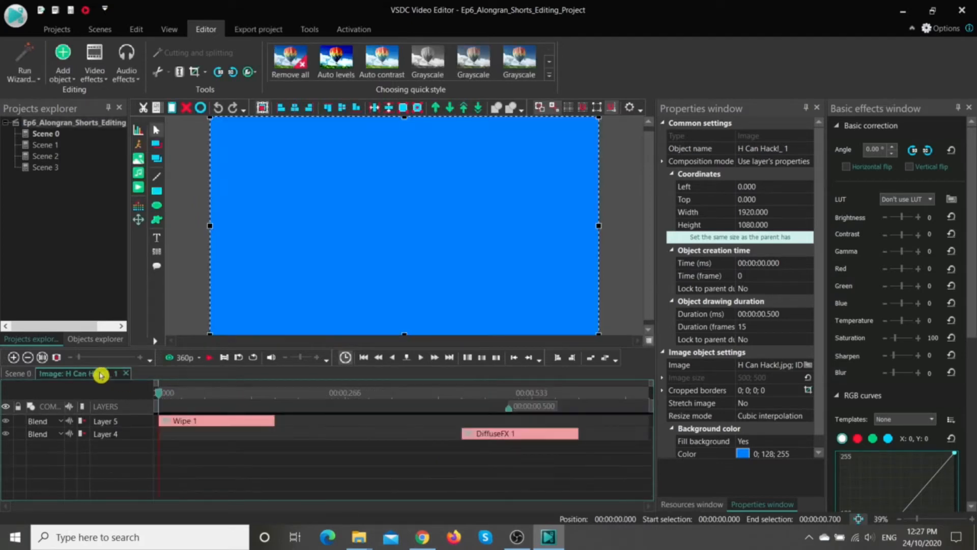
left_click(487, 436)
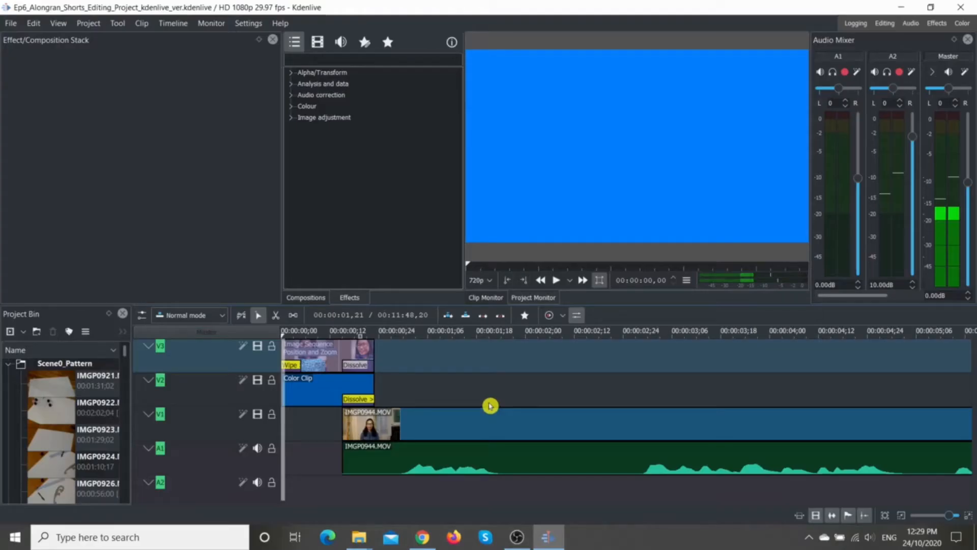
Step: In the Kdenlive version of the project, return the playhead to the start and check the Image Sequence clip's option for inserting a composition
left_click(283, 335)
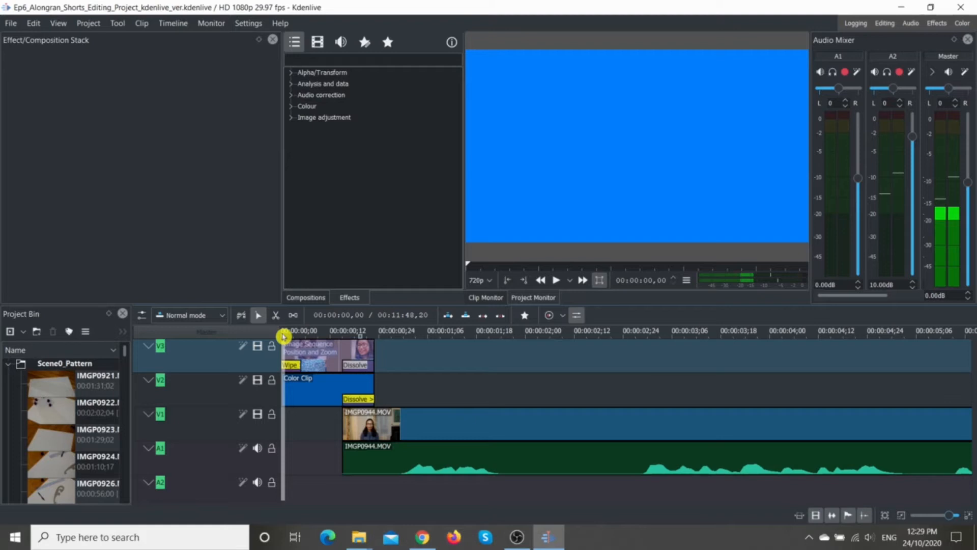
left_click(327, 362)
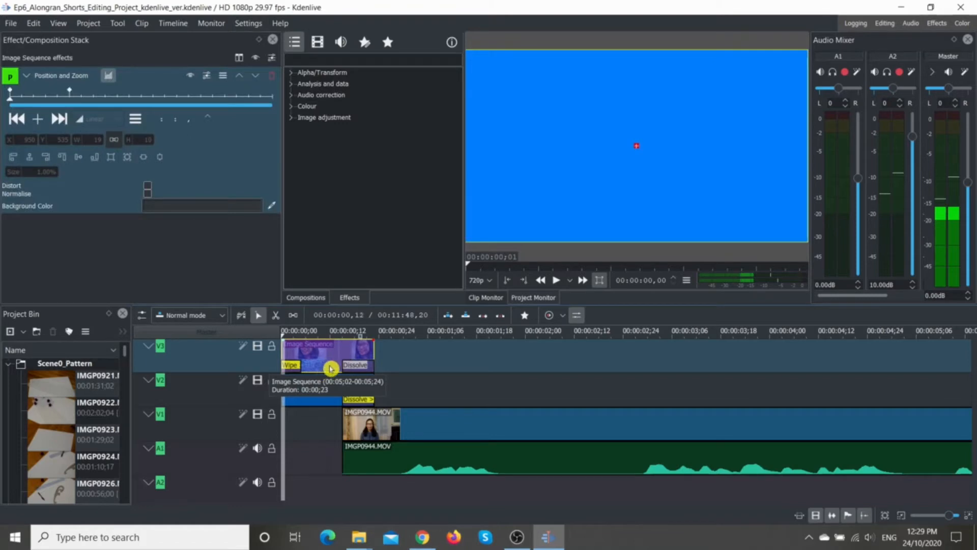
right_click(327, 362)
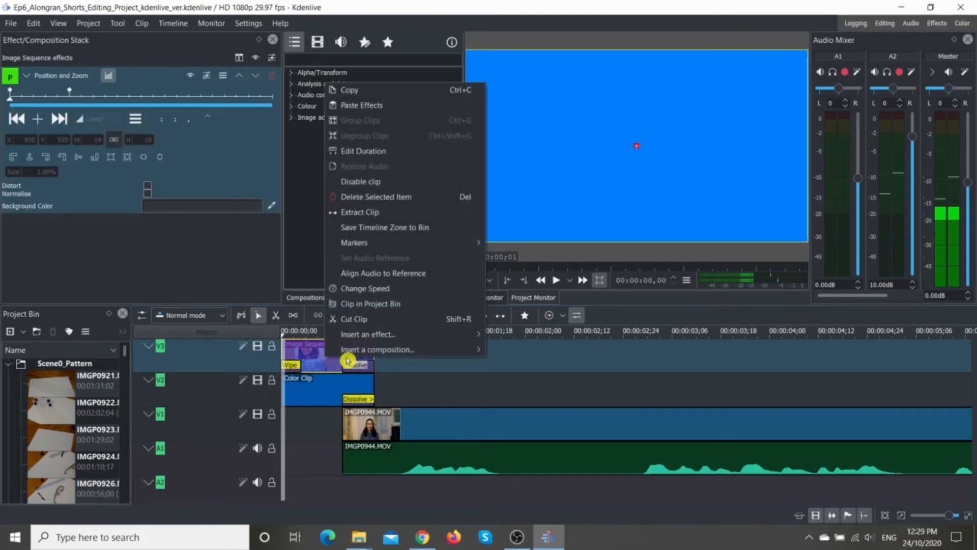
mouse_move(396, 353)
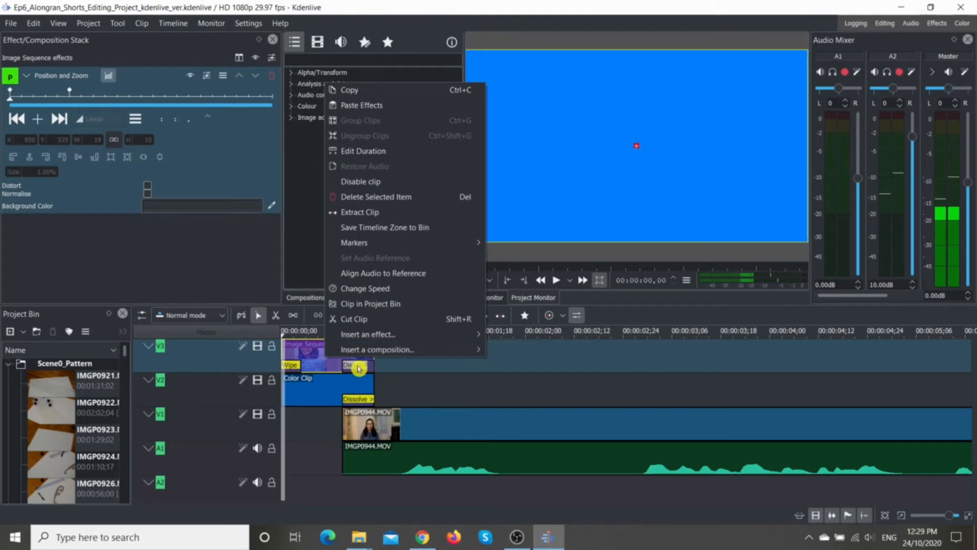
Step: Examine the Dissolve composition at the end of the Image Sequence clip, review the composition types while keeping Dissolve, and show the Effects workspace
left_click(359, 368)
left_click(358, 368)
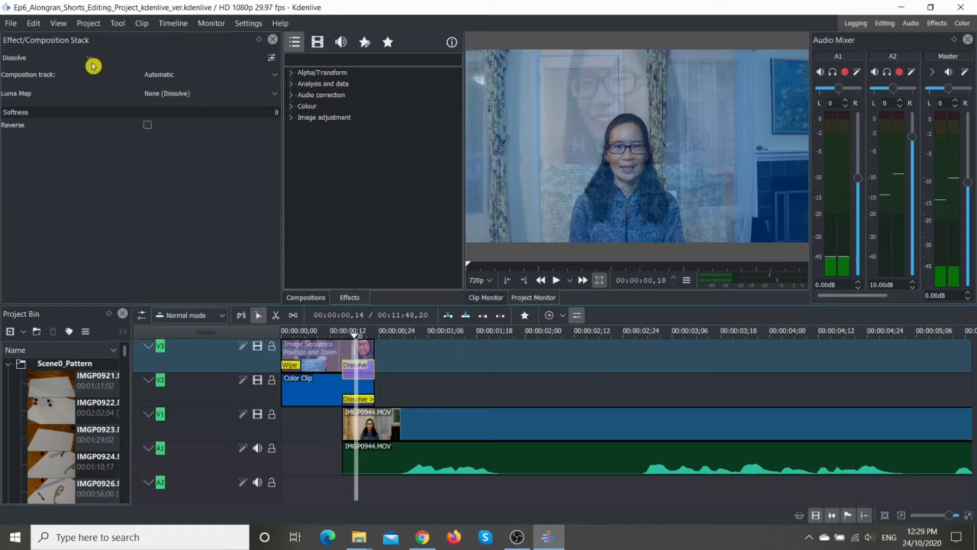
left_click(90, 63)
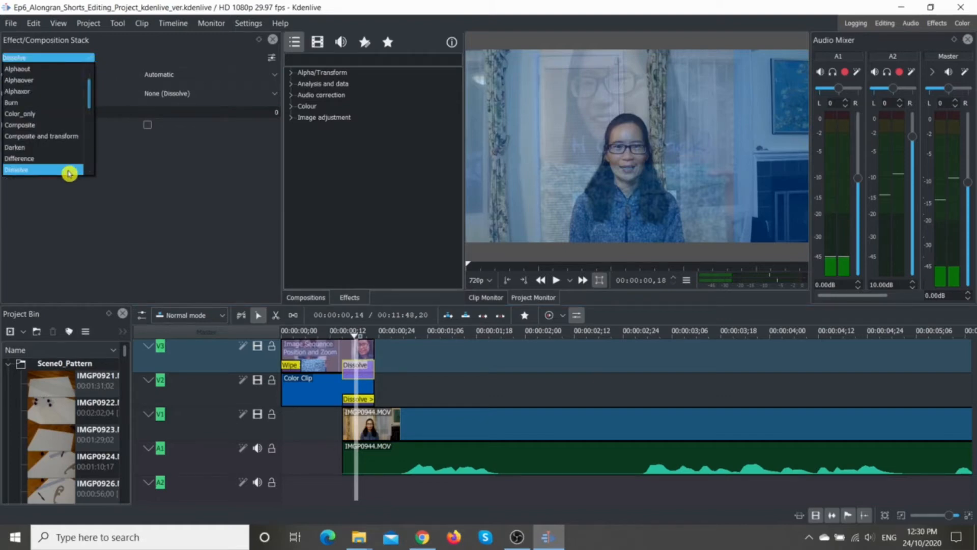
left_click(69, 173)
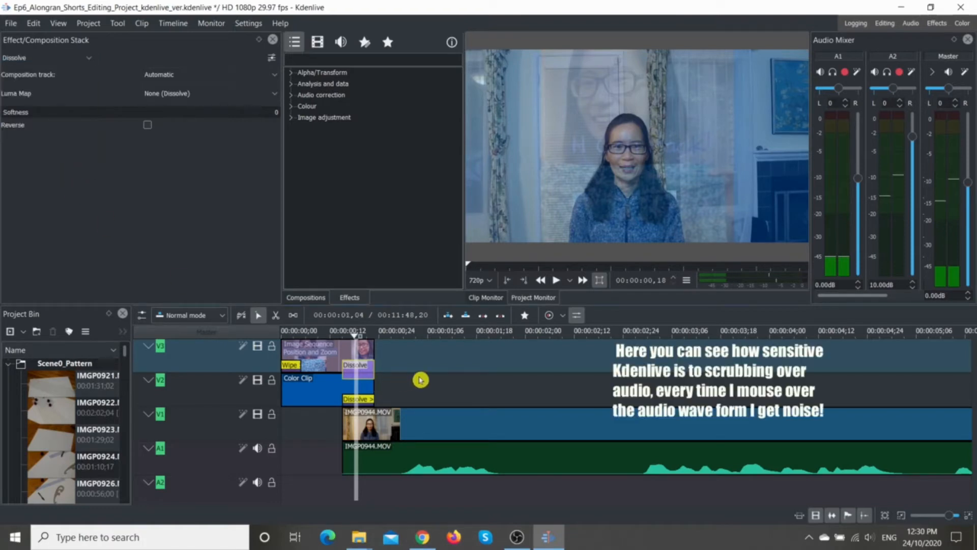
left_click(420, 380)
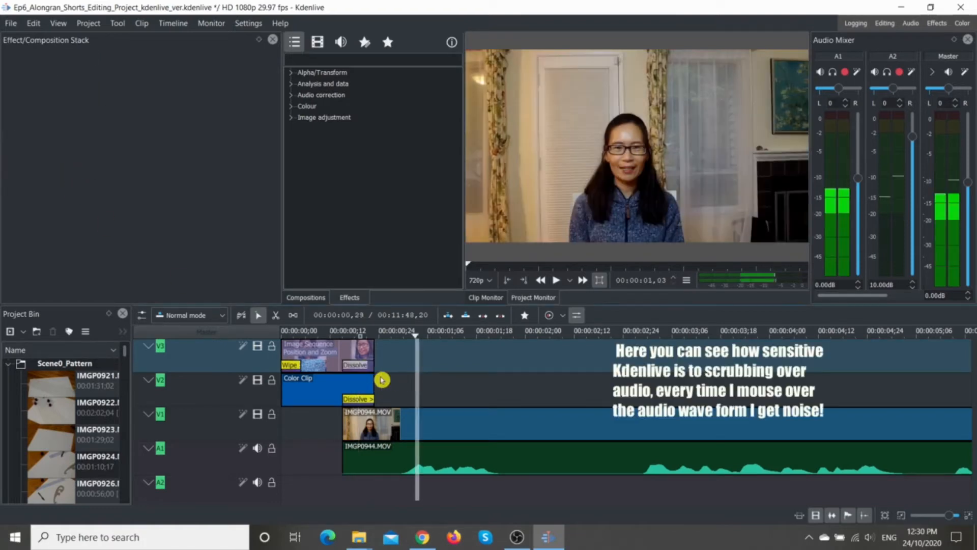
left_click(345, 370)
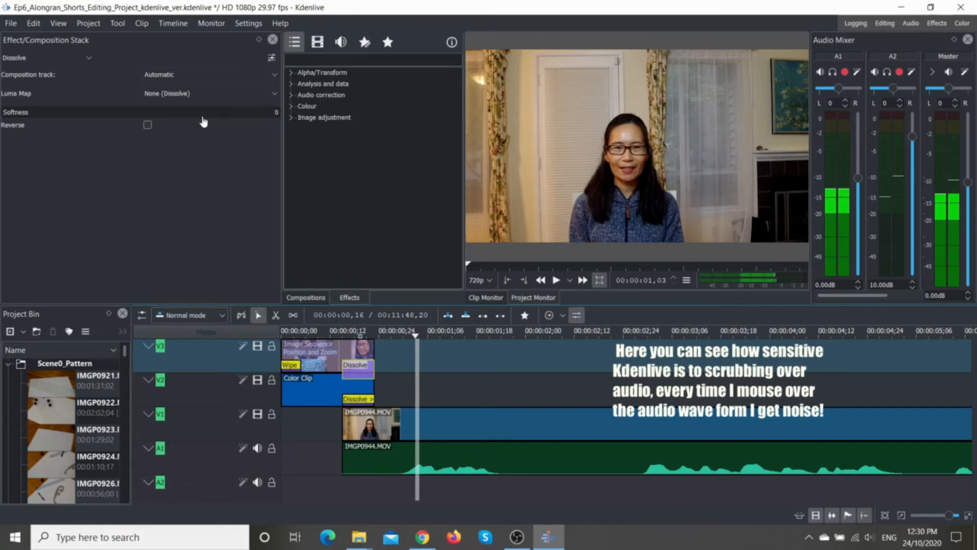
left_click(938, 26)
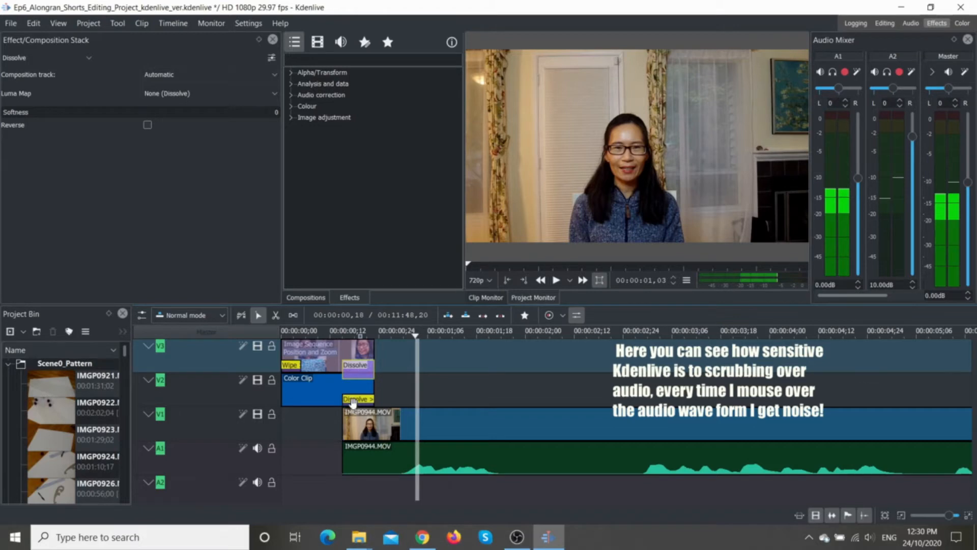
Step: Move the playhead back to the start of the timeline and play the Wipe and Dissolve transitions to about two seconds
left_click_drag(419, 337, 335, 349)
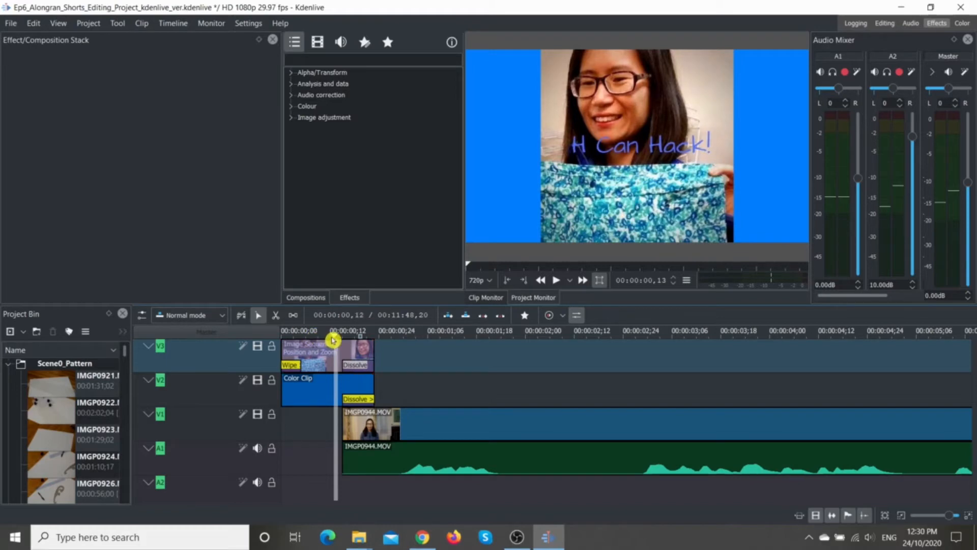
left_click_drag(332, 340, 262, 343)
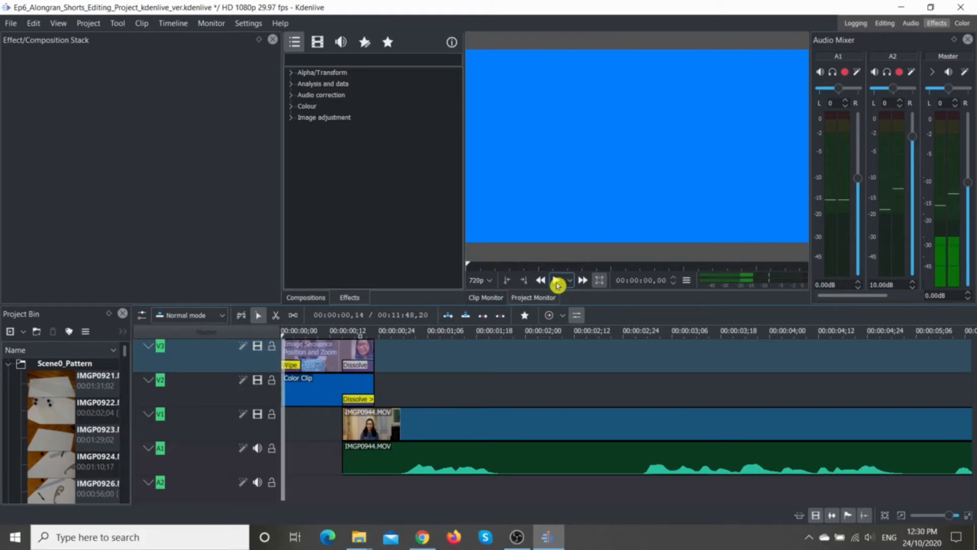
left_click(558, 280)
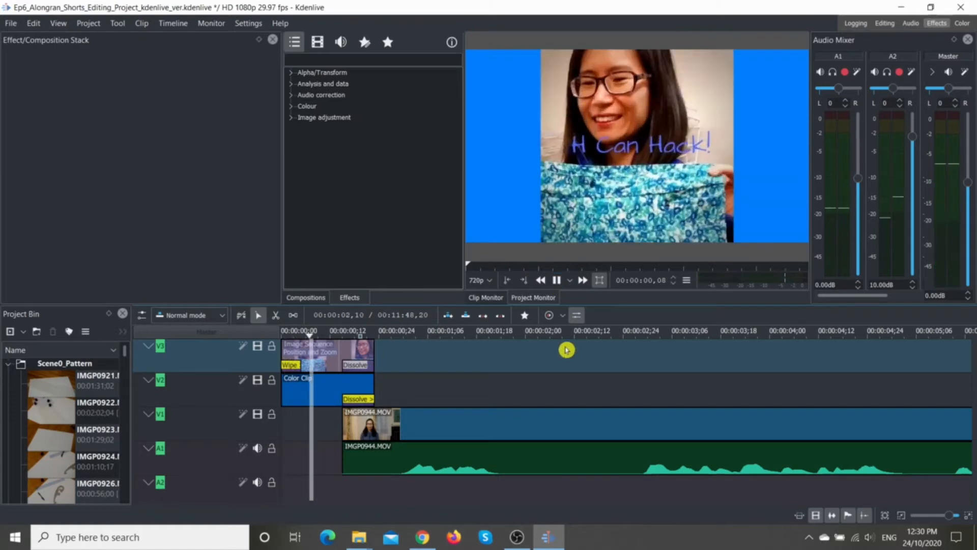
left_click(556, 280)
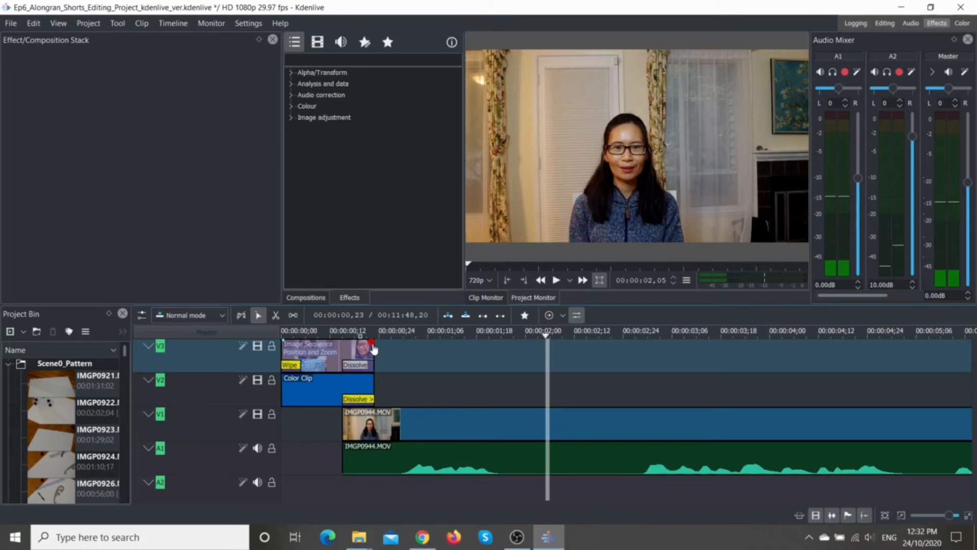
Step: Add fade-outs of about 8 frames to the ends of the Image Sequence and Color Clip clips and preview them
mouse_move(348, 415)
left_mouse_down()
mouse_move(374, 415)
mouse_move(342, 414)
left_mouse_up()
left_click(340, 413)
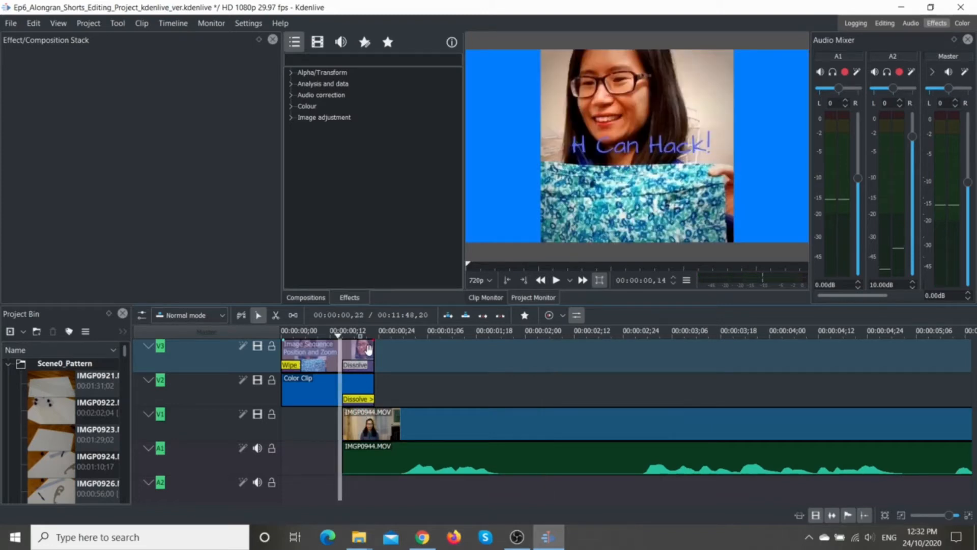
left_click_drag(374, 345, 349, 345)
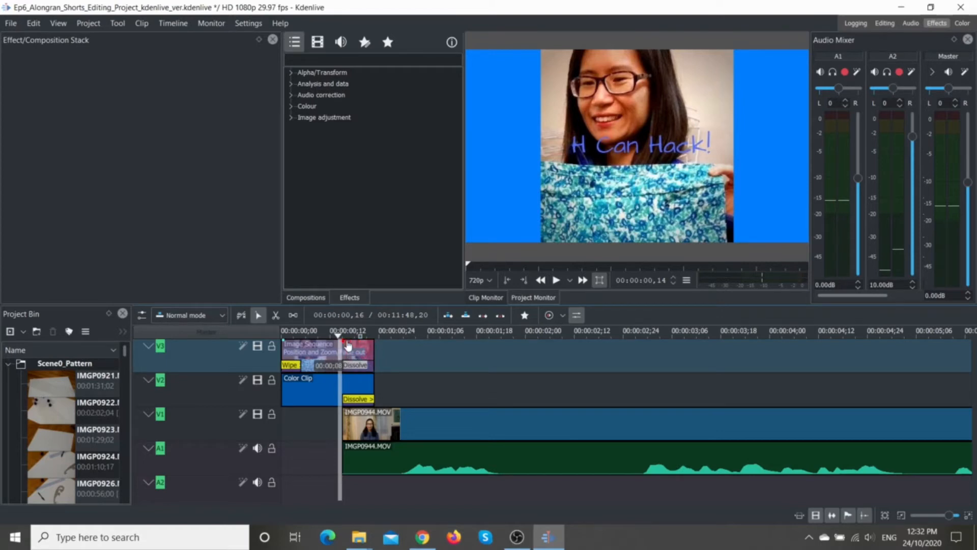
left_click(349, 350)
mouse_move(375, 378)
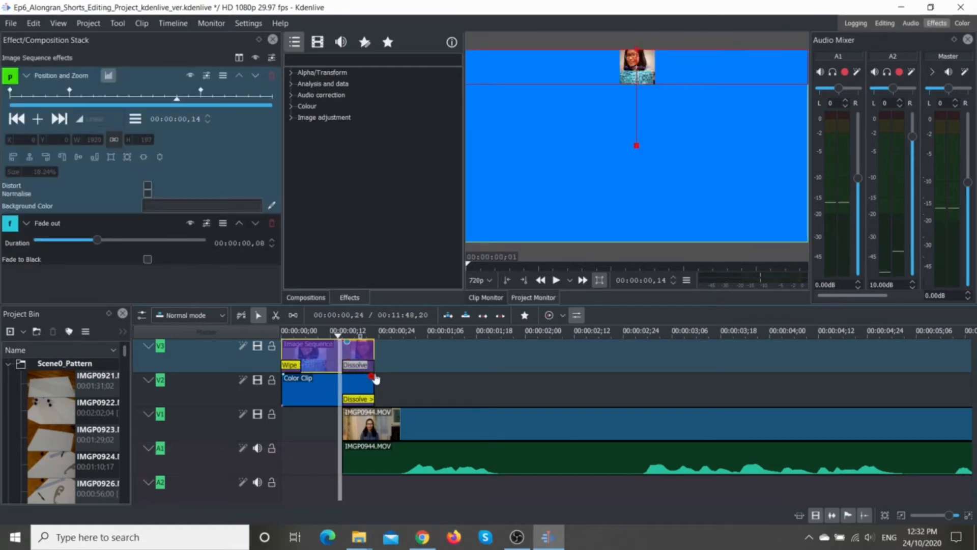
left_click_drag(376, 379, 343, 379)
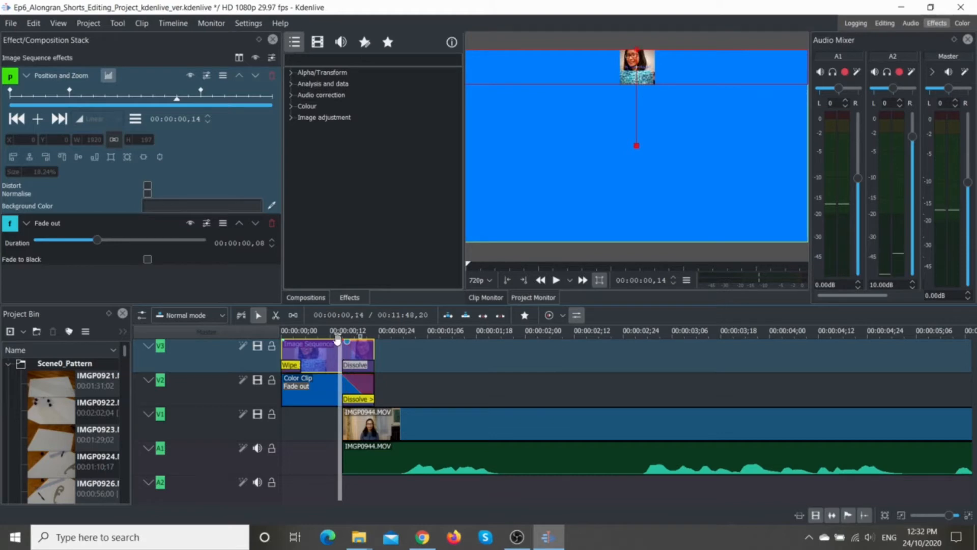
left_click(556, 282)
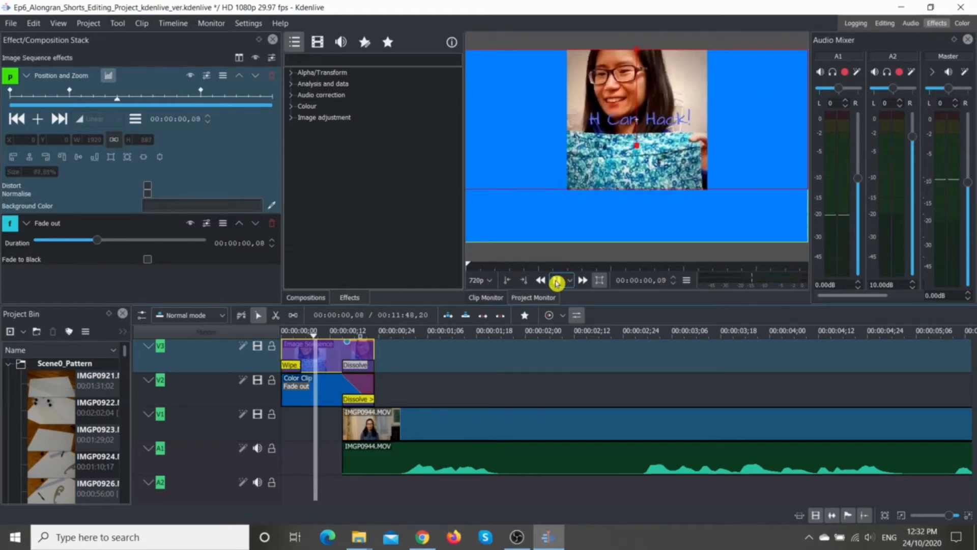
left_click(557, 281)
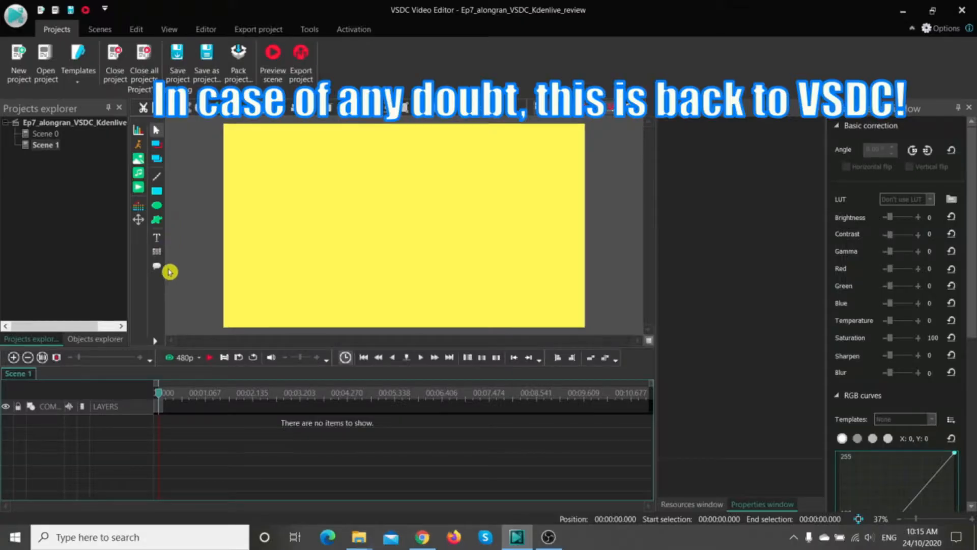
Step: In the VSDC project Ep7_alongran_VSDC_Kdenlive_review, add a text box about 1227 × 281 px from the scene's beginning reading "1. Media Management"
left_click(159, 242)
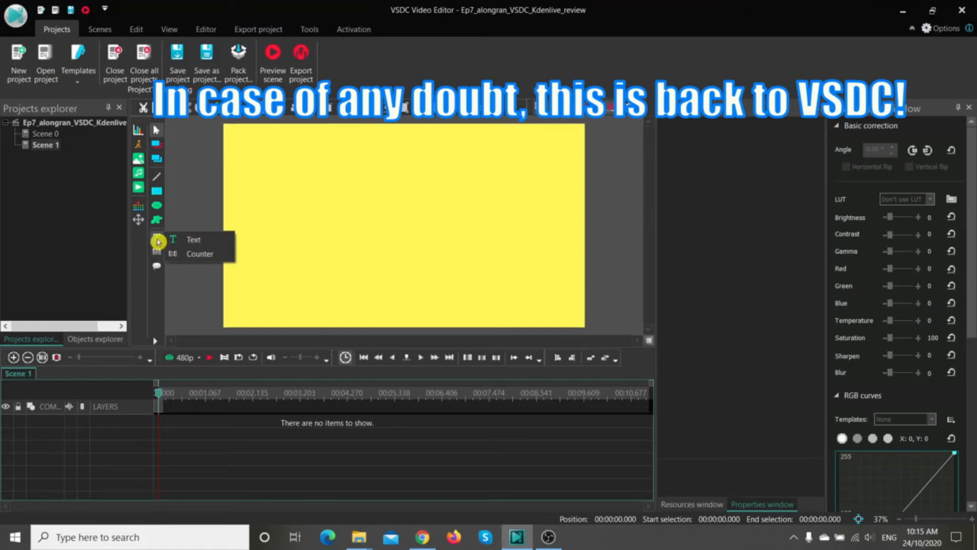
left_click(189, 242)
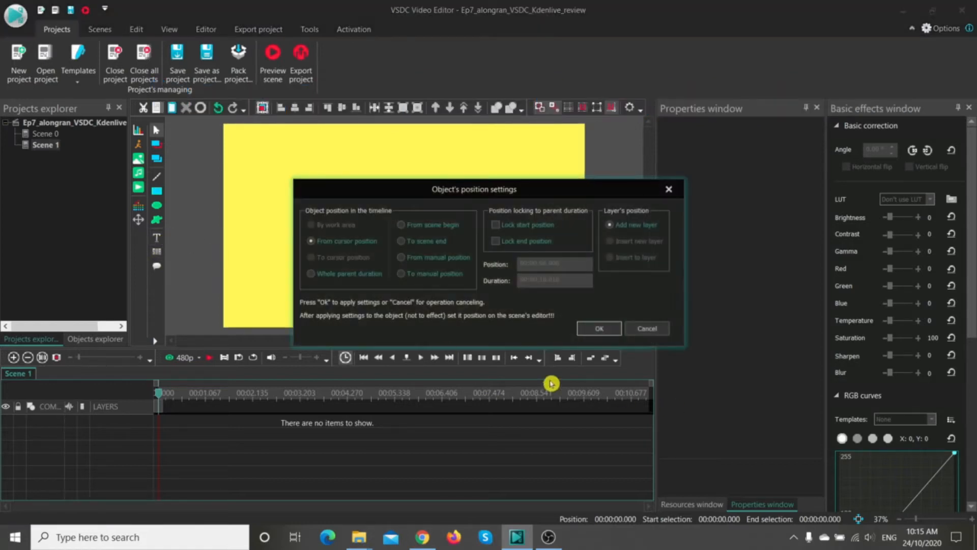
left_click(401, 225)
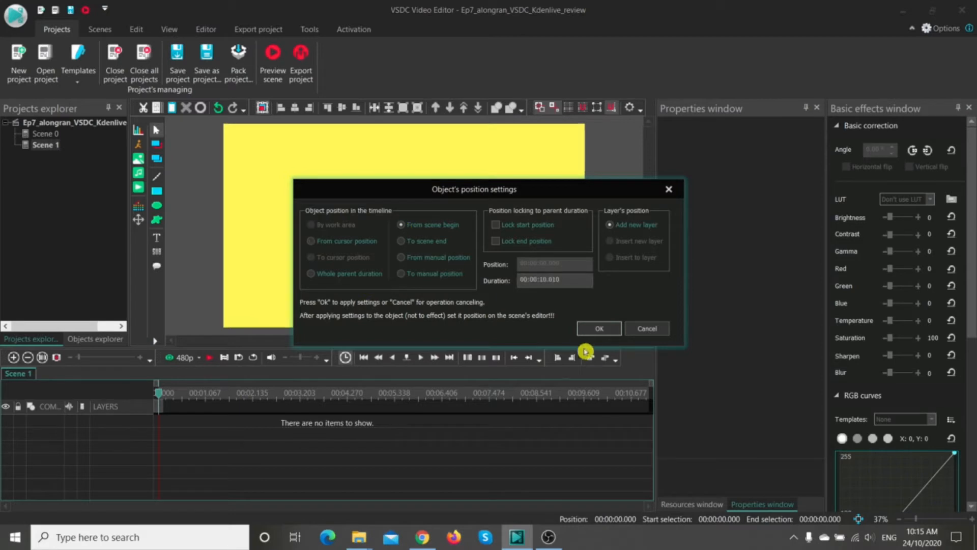
left_click(595, 330)
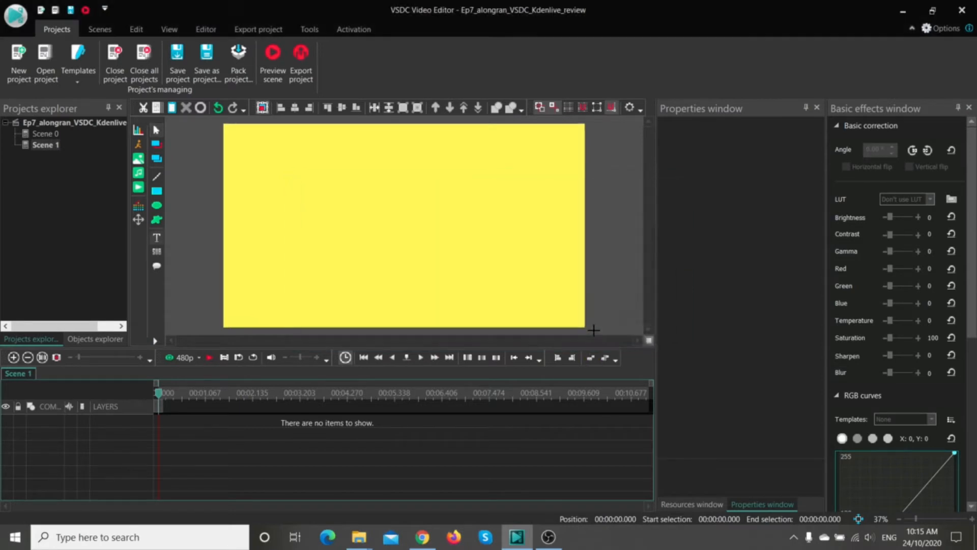
left_click_drag(292, 190, 525, 243)
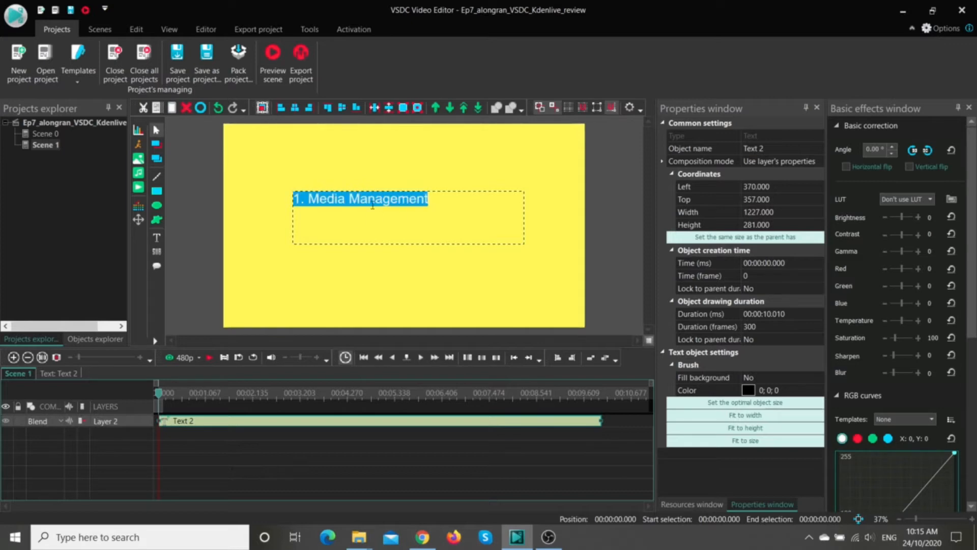
Step: Change the font of the "1. Media Management" text to Bodoni MT Black
left_click(209, 29)
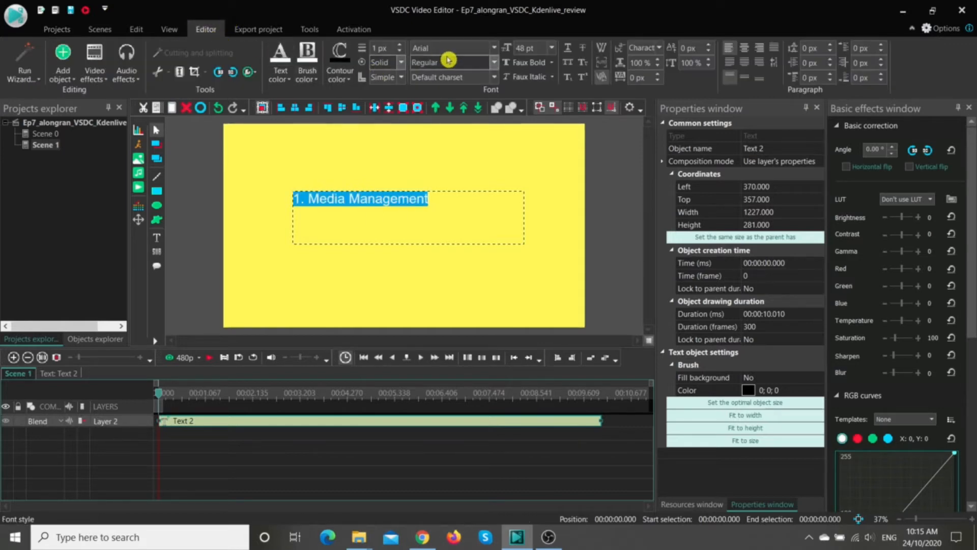
left_click(495, 50)
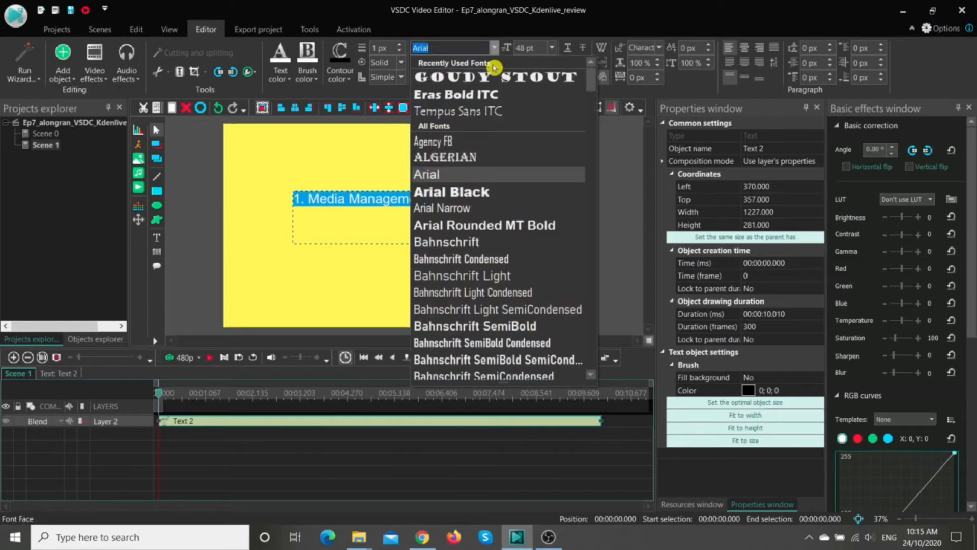
scroll(539, 244, "down", 5)
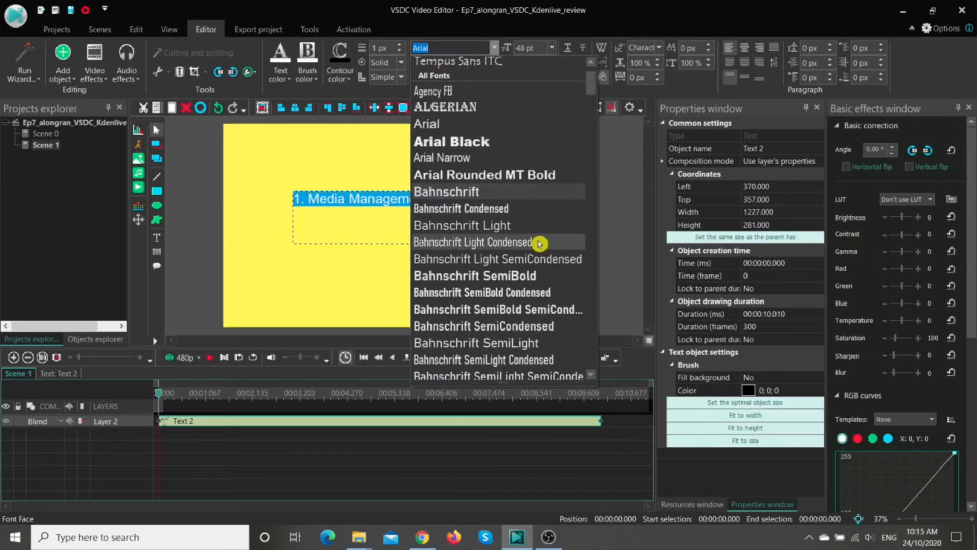
scroll(539, 244, "down", 1)
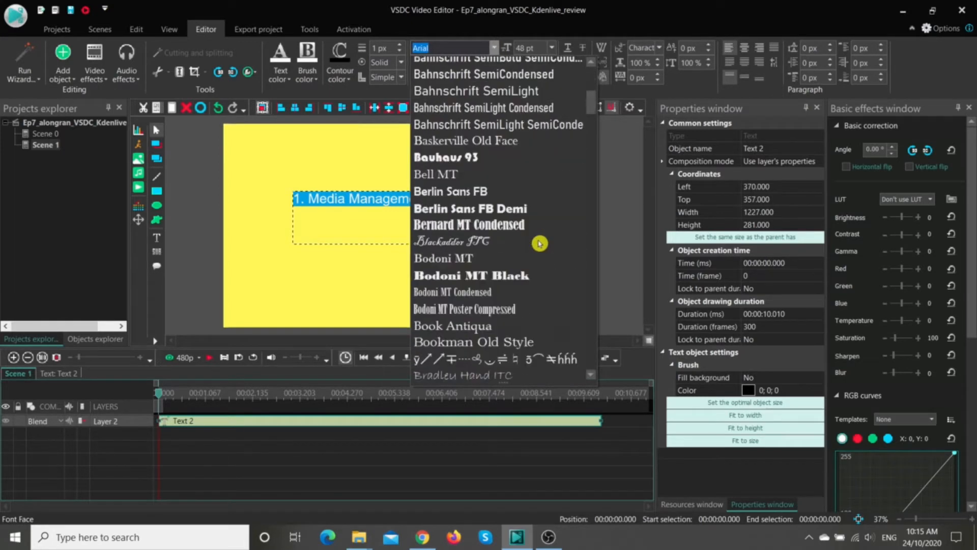
left_click(470, 282)
Step: Look through the standard and custom color palettes available for the title's text color
left_click(280, 75)
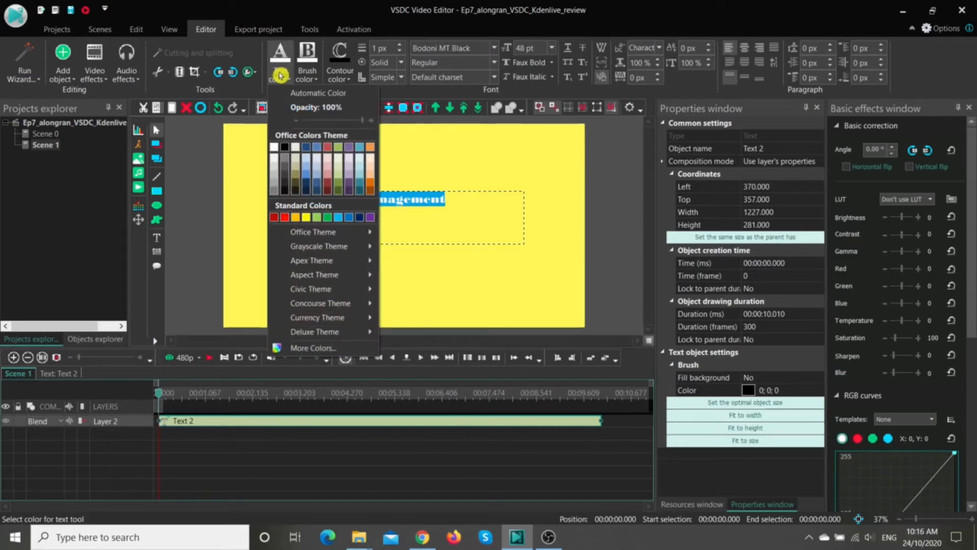
left_click(344, 349)
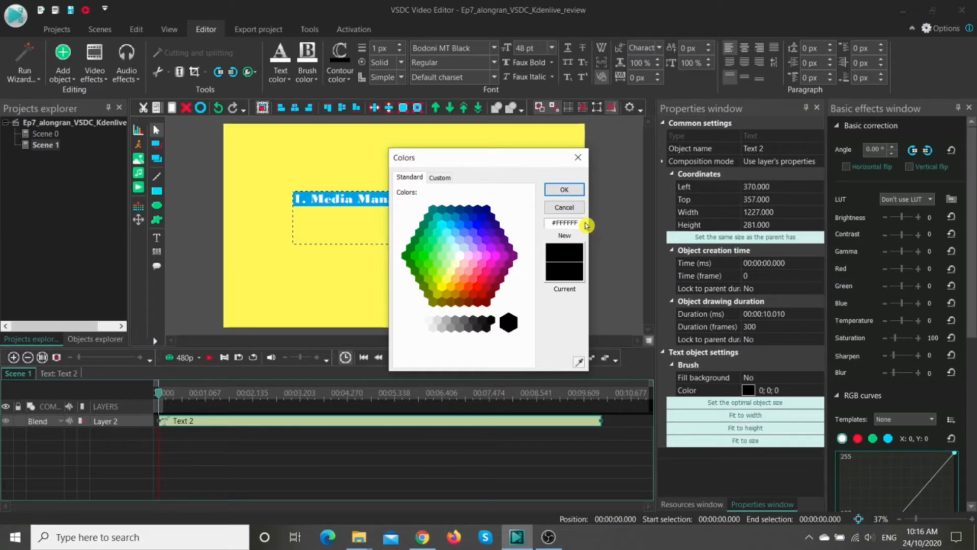
left_click(434, 178)
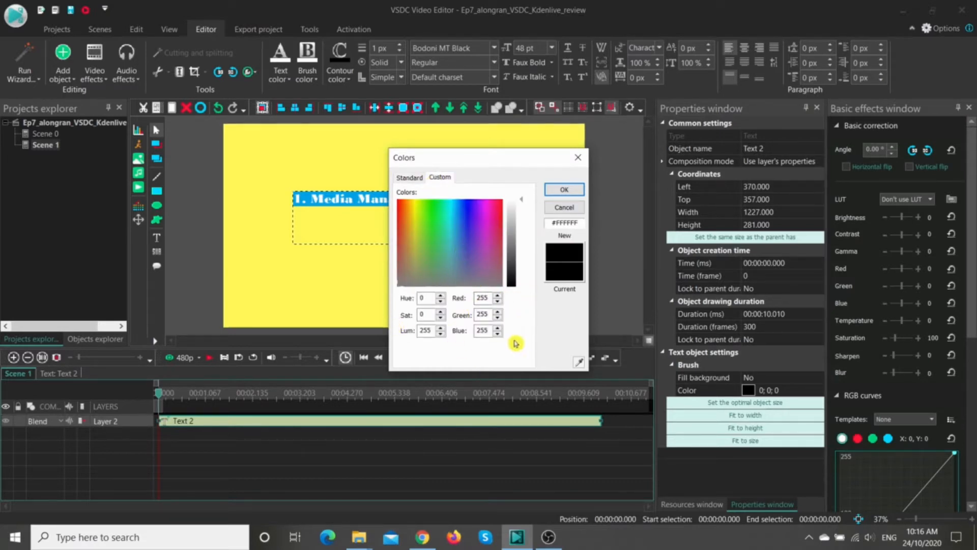
left_click(577, 163)
Step: Give the "1. Media Management" text a dark blue contour color from the Office Colors Theme
left_click(305, 81)
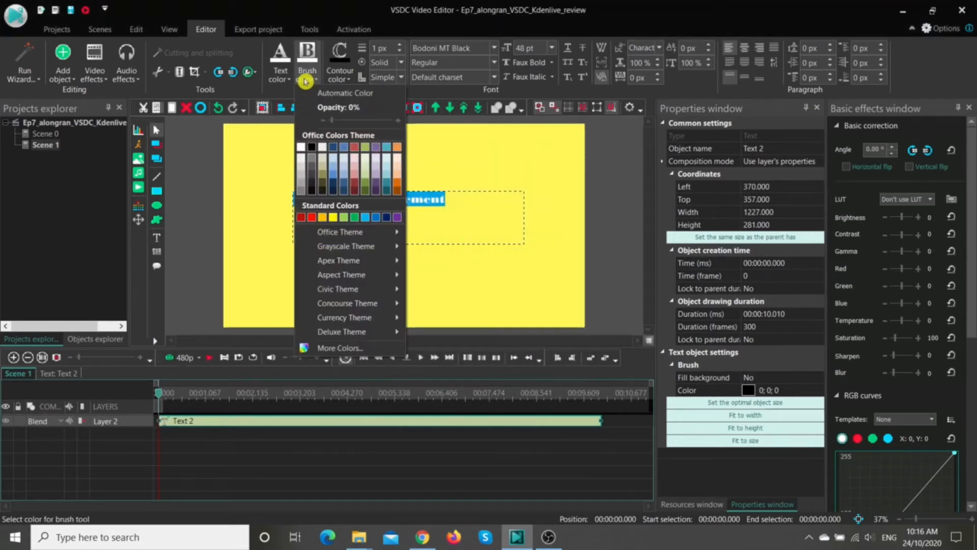
left_click(345, 81)
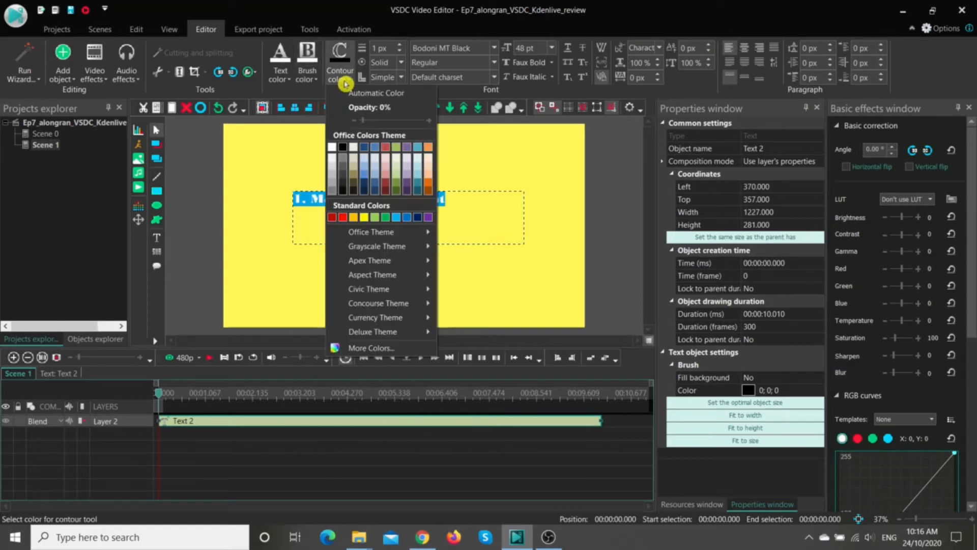
left_click(365, 148)
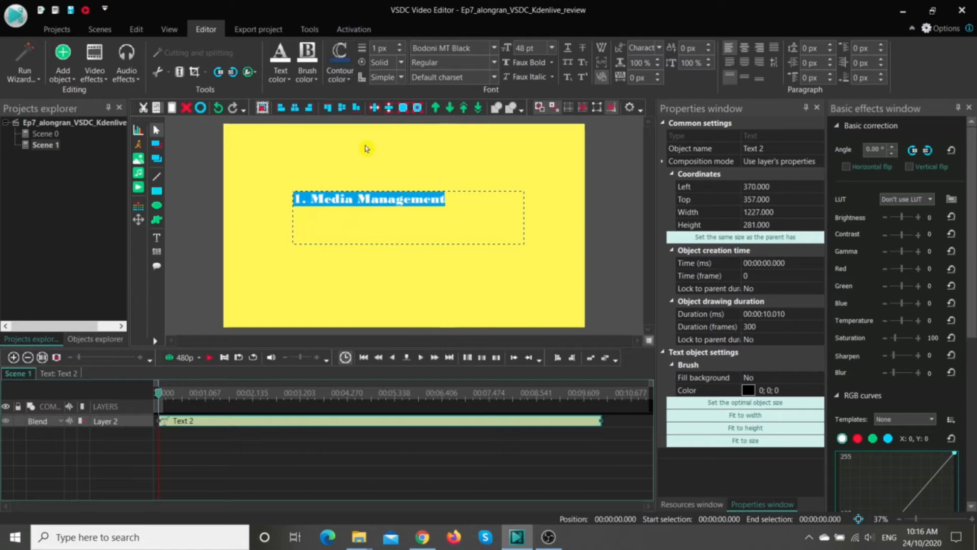
left_click(483, 275)
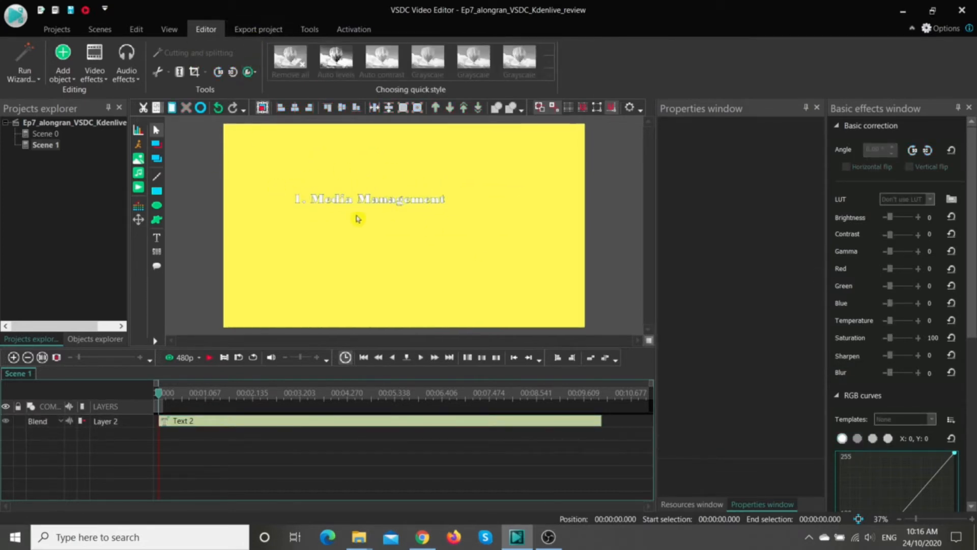
Step: Look at the font sizes available for the "1. Media Management" text
left_click(361, 209)
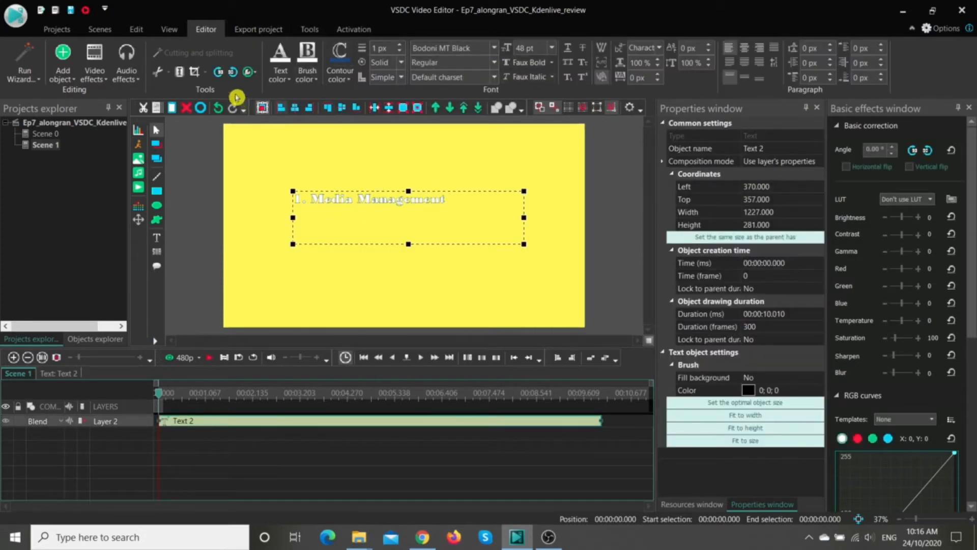
left_click(552, 47)
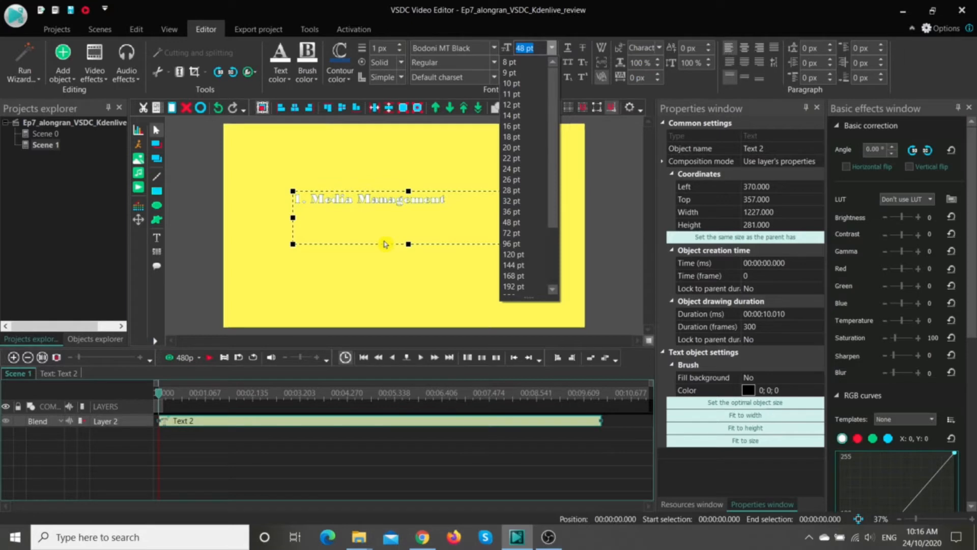
left_click(364, 215)
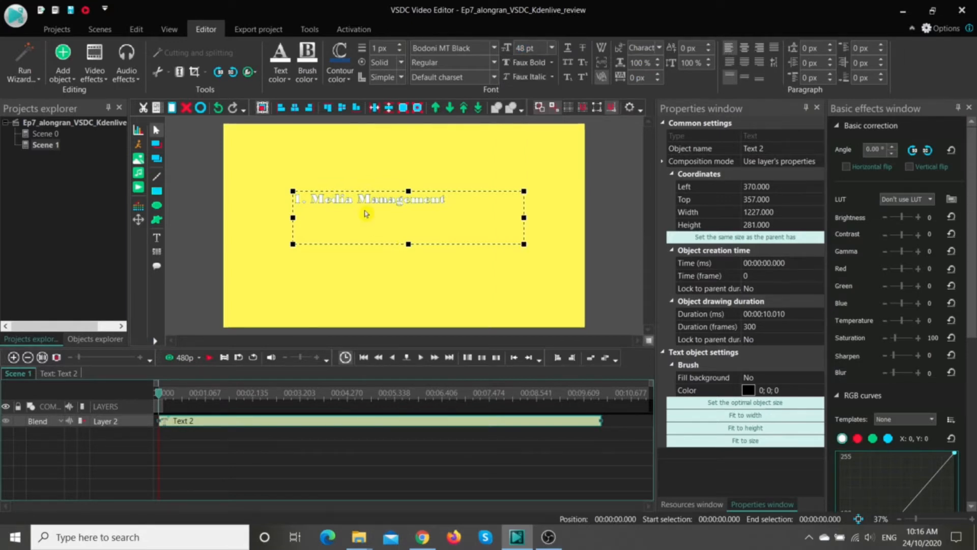
Step: Shrink the title's text box to about 1060 × 124 px and move it to about Left 311, Top 349
left_click_drag(408, 244, 408, 215)
left_click_drag(524, 204, 494, 203)
mouse_move(355, 203)
left_mouse_down()
mouse_move(339, 203)
mouse_move(376, 214)
mouse_move(343, 201)
left_mouse_up()
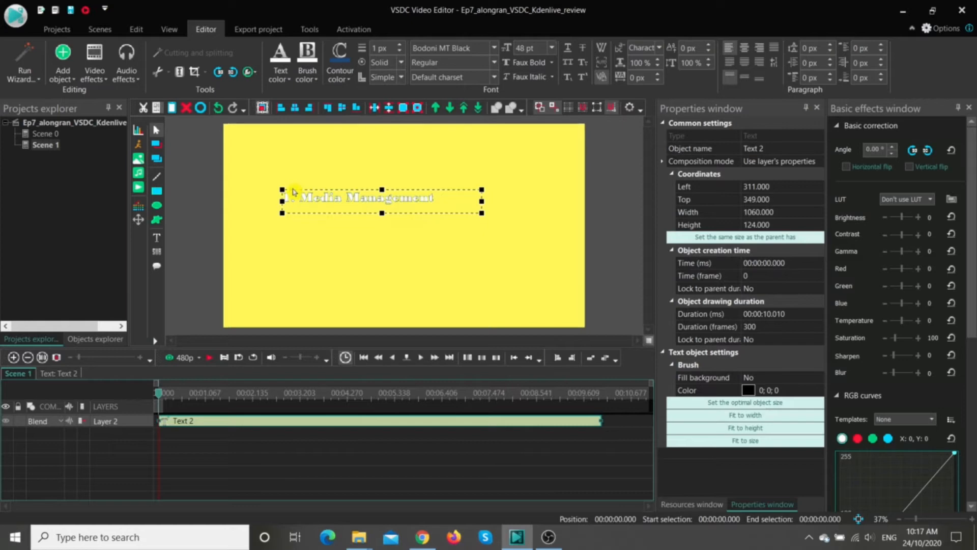
Step: Add a Wipe transition to the title text, positioned from the scene's beginning
right_click(309, 206)
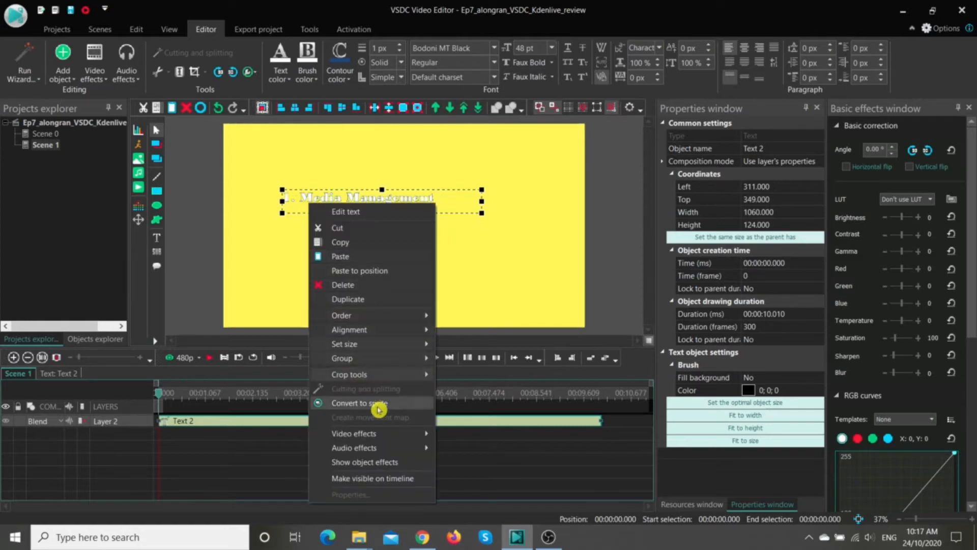
mouse_move(383, 434)
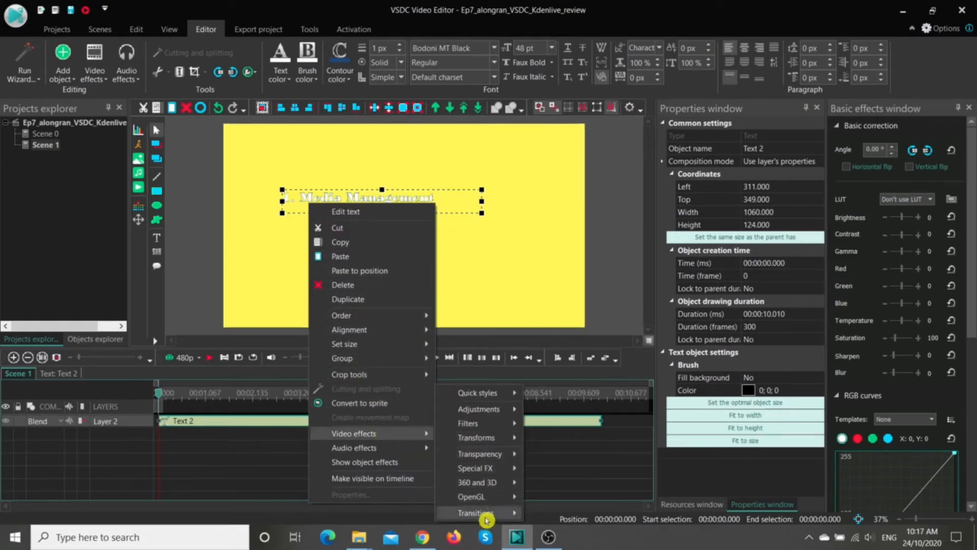
mouse_move(484, 514)
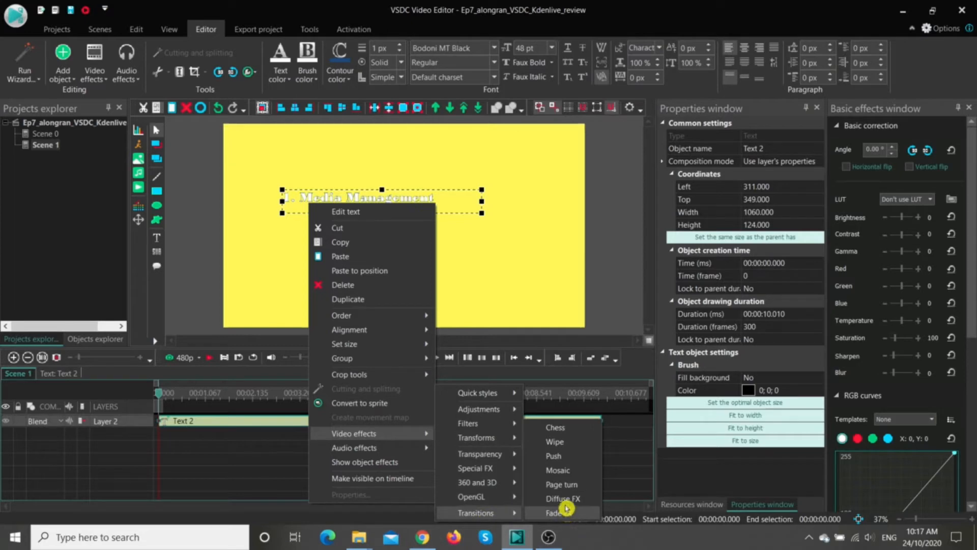
left_click(561, 440)
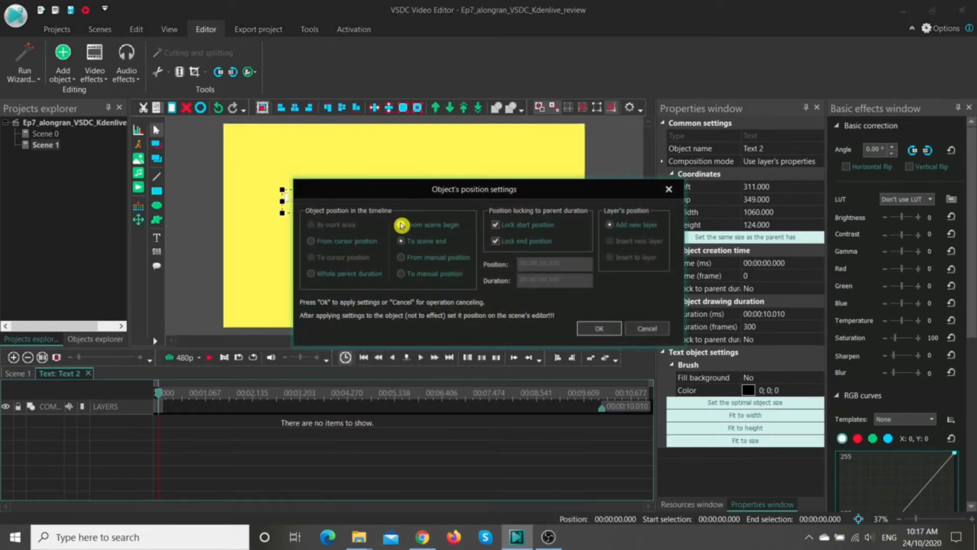
left_click(591, 329)
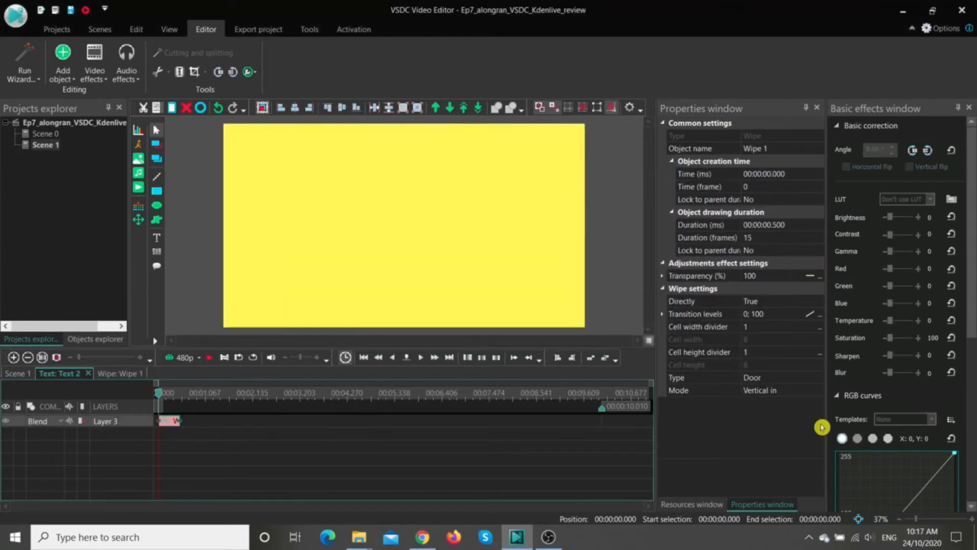
Step: Set the Wipe type to Side and preview the transition on the title text
left_click(816, 381)
left_click(819, 380)
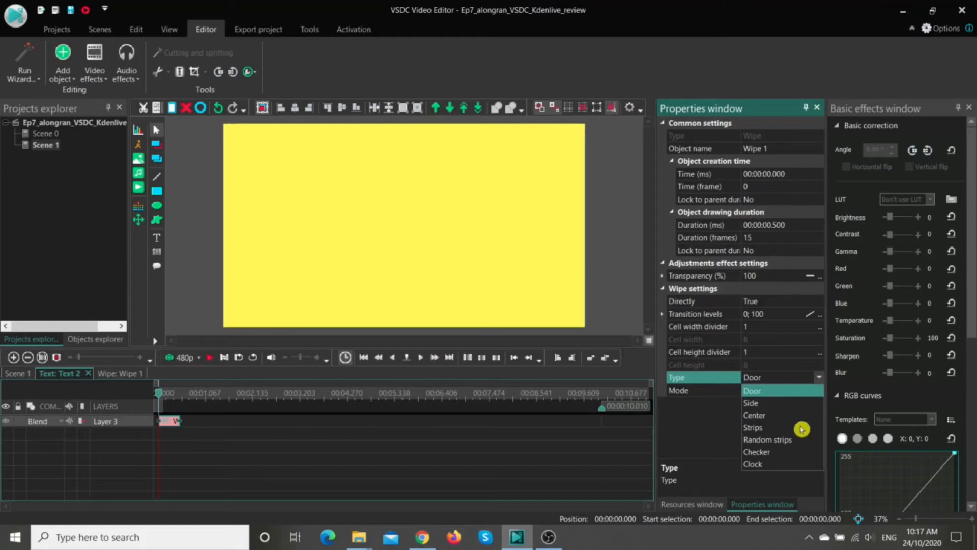
left_click(782, 405)
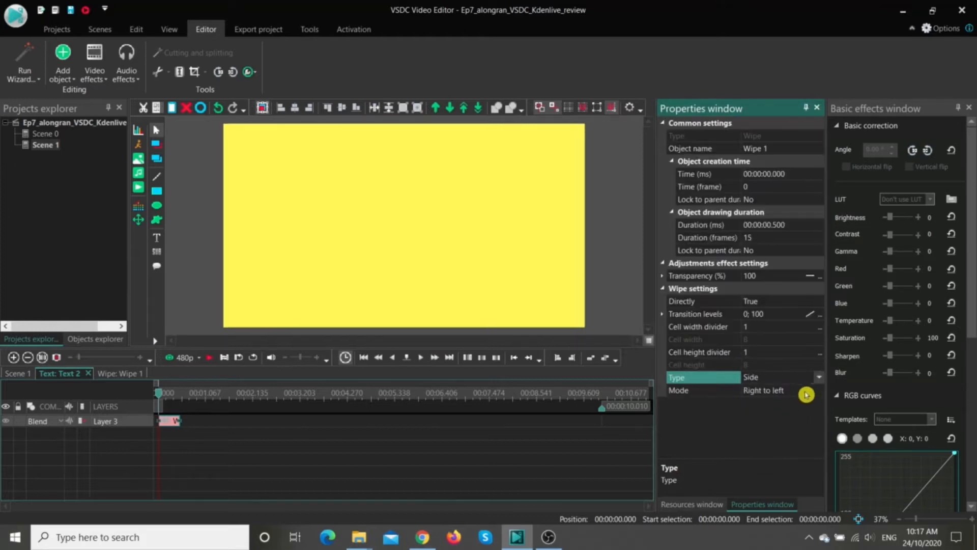
left_click(213, 358)
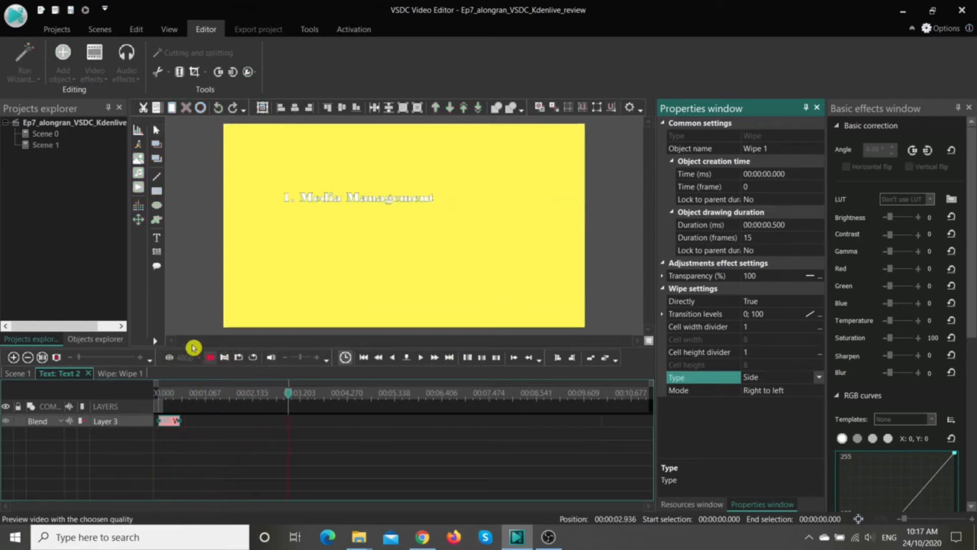
left_click(213, 356)
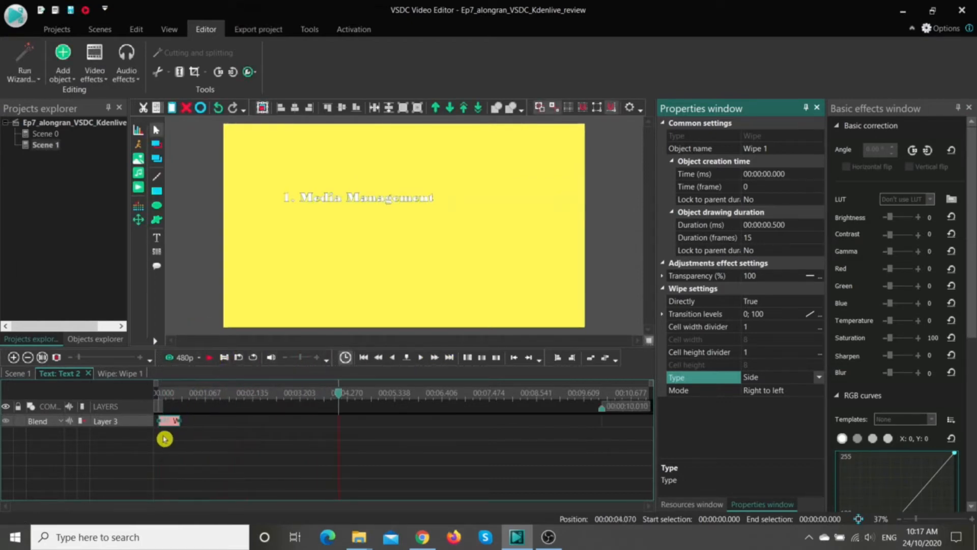
Step: Move the title text past the scene's left edge to about Left -843 and set its Top coordinate to 540
left_click(169, 418)
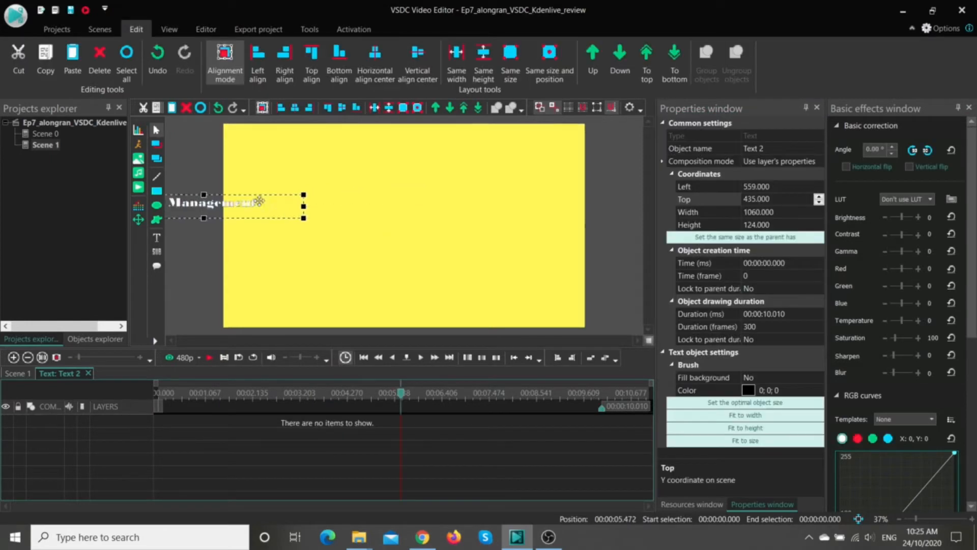
left_click_drag(230, 202, 189, 210)
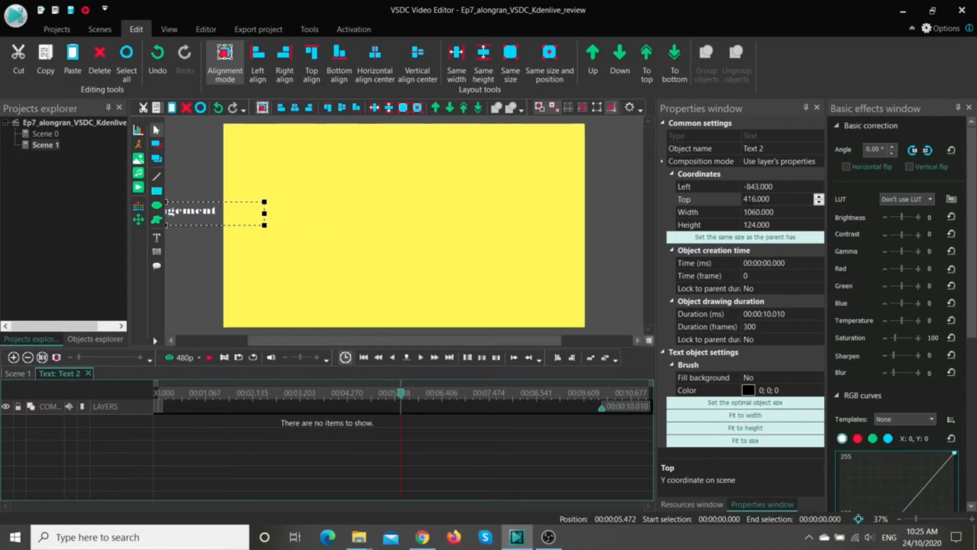
double_click(749, 199)
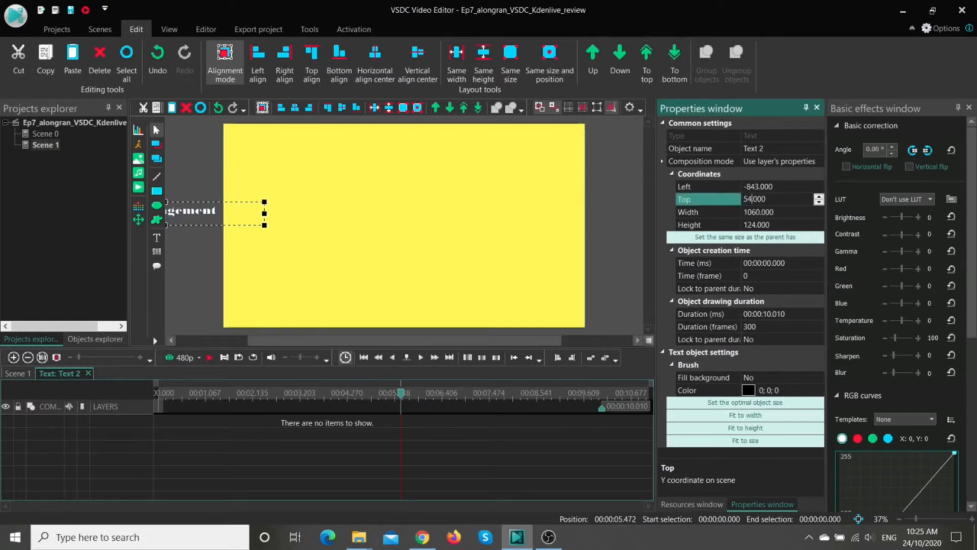
type("540")
key("Return")
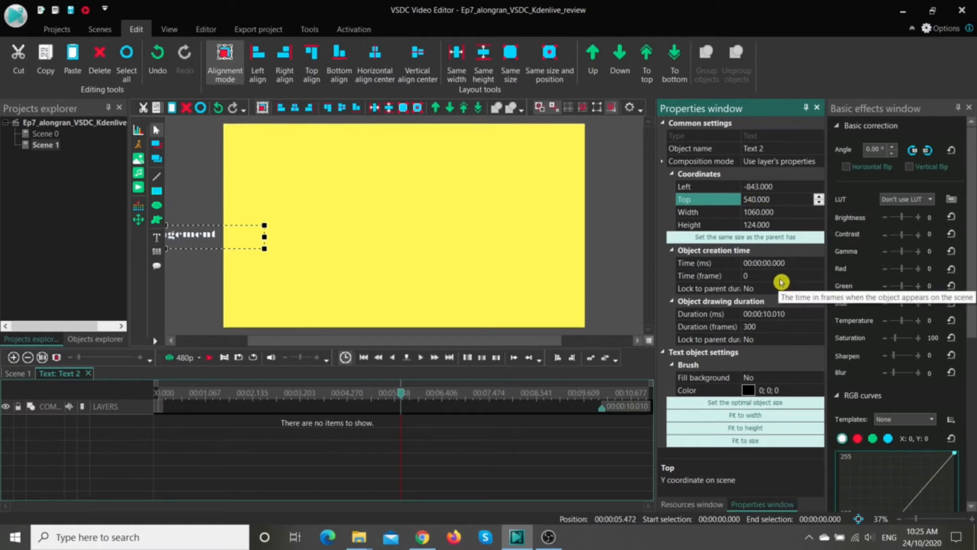
Step: Add a movement path to the title text and place its end point at about X 916, Y 573 and 2.07 seconds
left_click(141, 222)
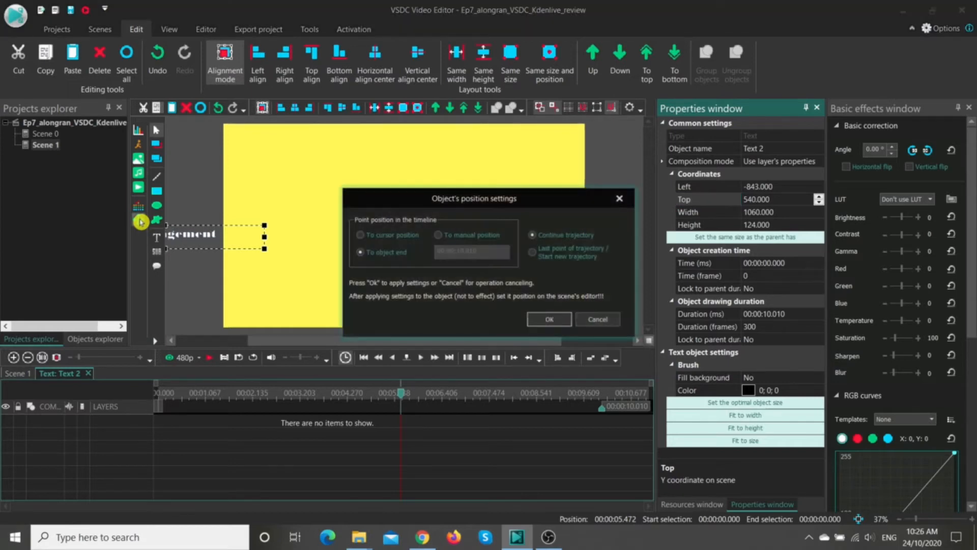
left_click(550, 320)
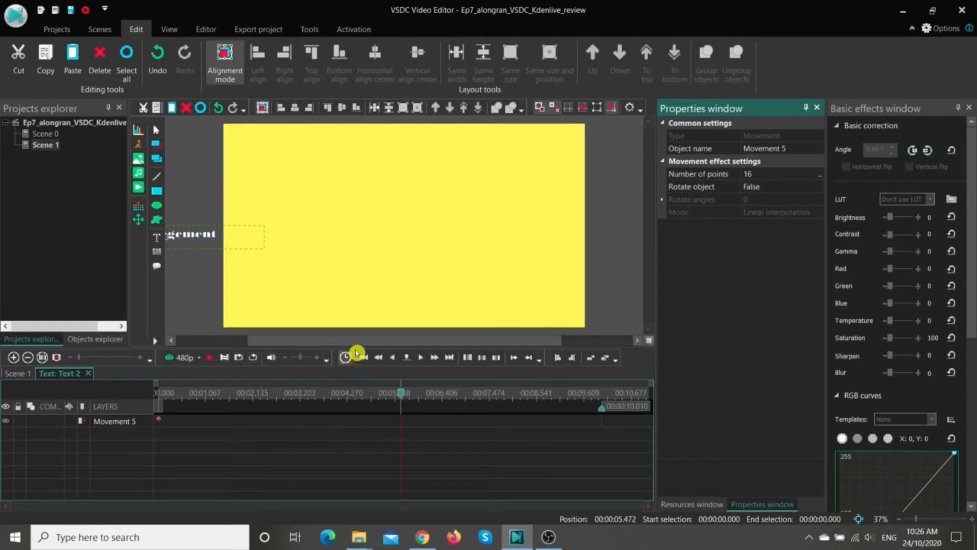
left_click_drag(359, 348, 259, 349)
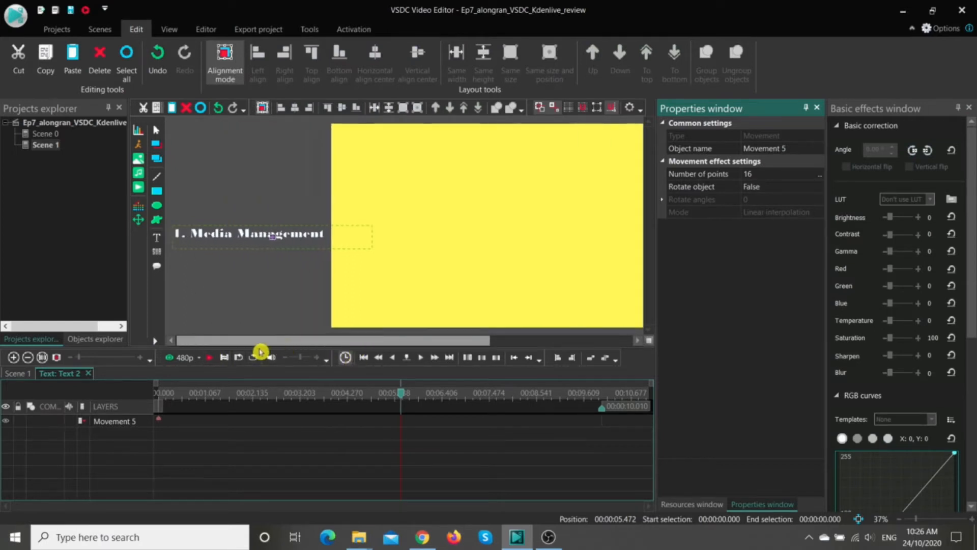
left_click(273, 239)
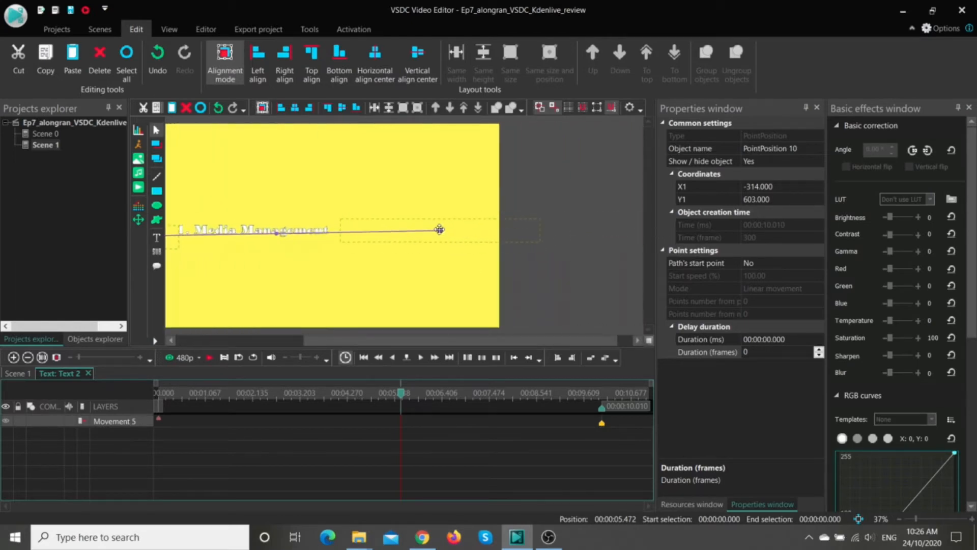
left_click(440, 227)
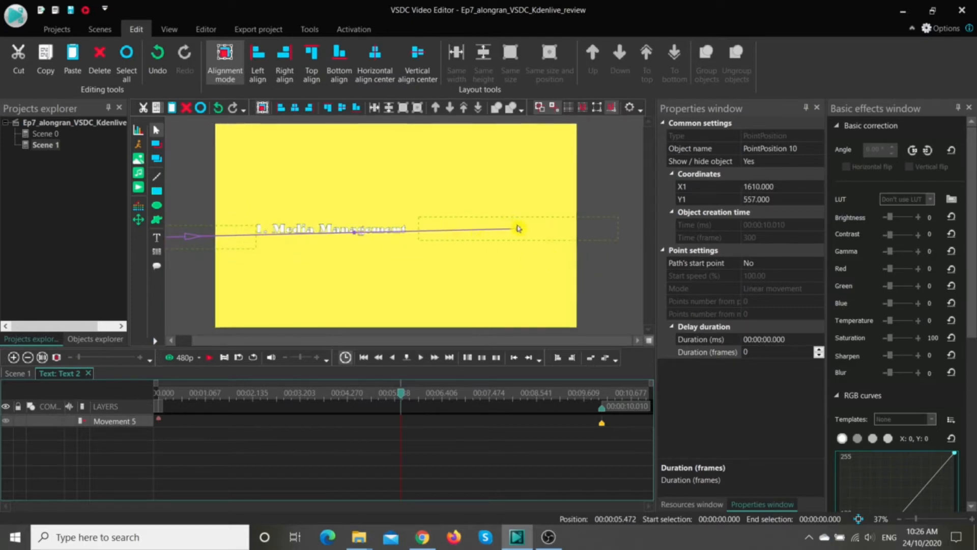
left_click_drag(519, 231, 388, 231)
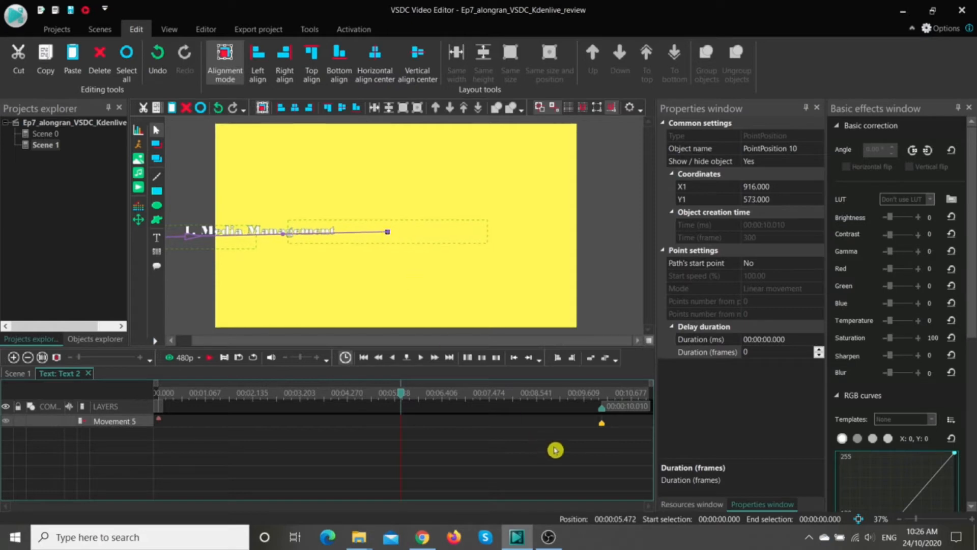
left_click_drag(601, 427, 251, 431)
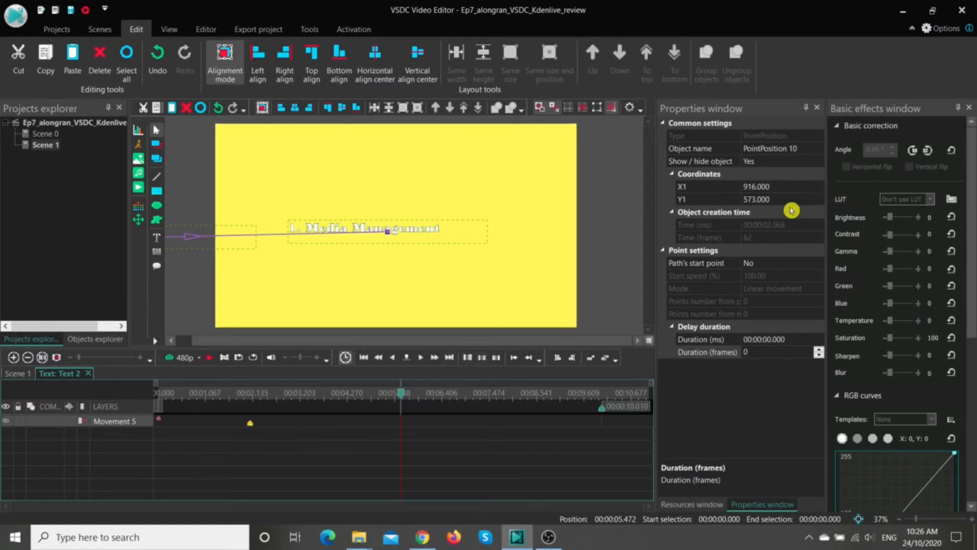
Step: Set the Y coordinate of the path's end point to 540 and preview the movement from the start of the timeline
left_click(754, 199)
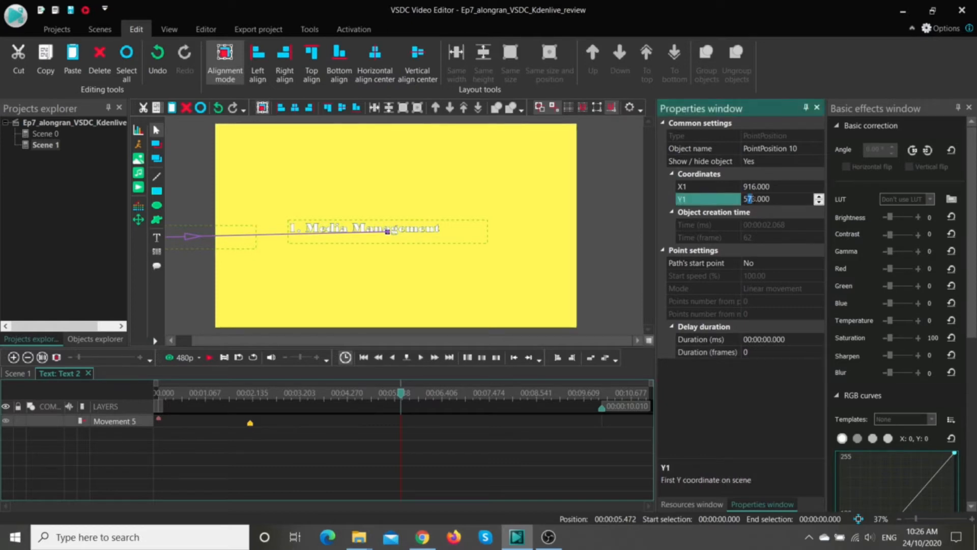
type("40")
key("Return")
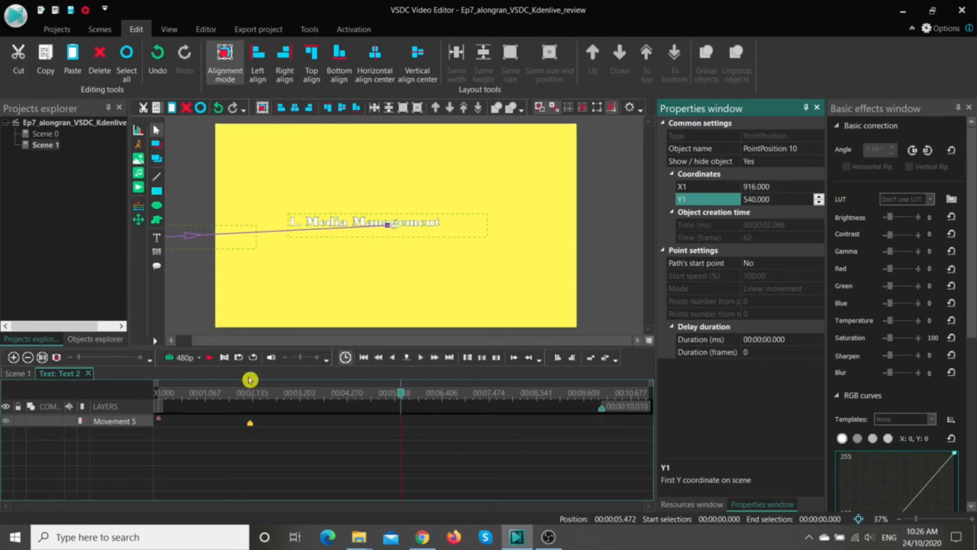
left_click_drag(401, 394, 85, 407)
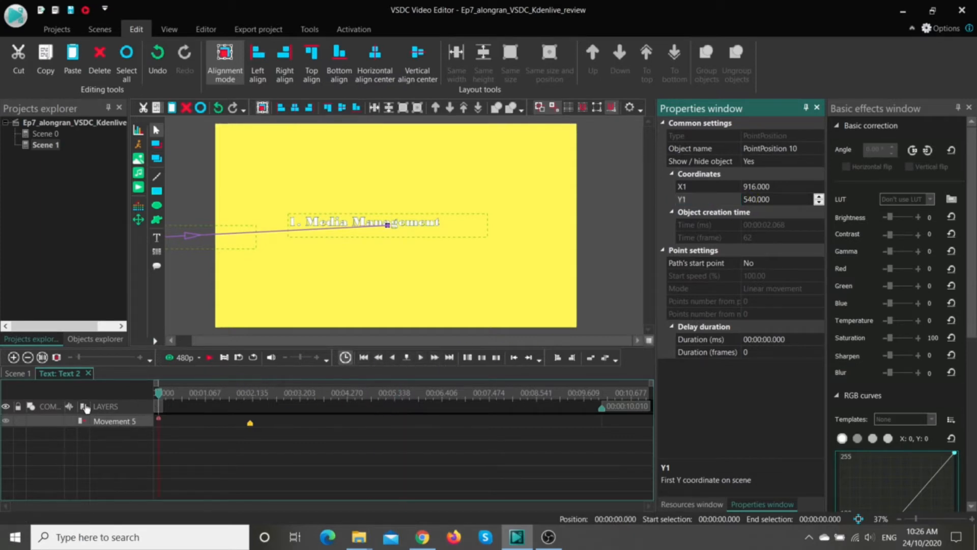
left_click(209, 358)
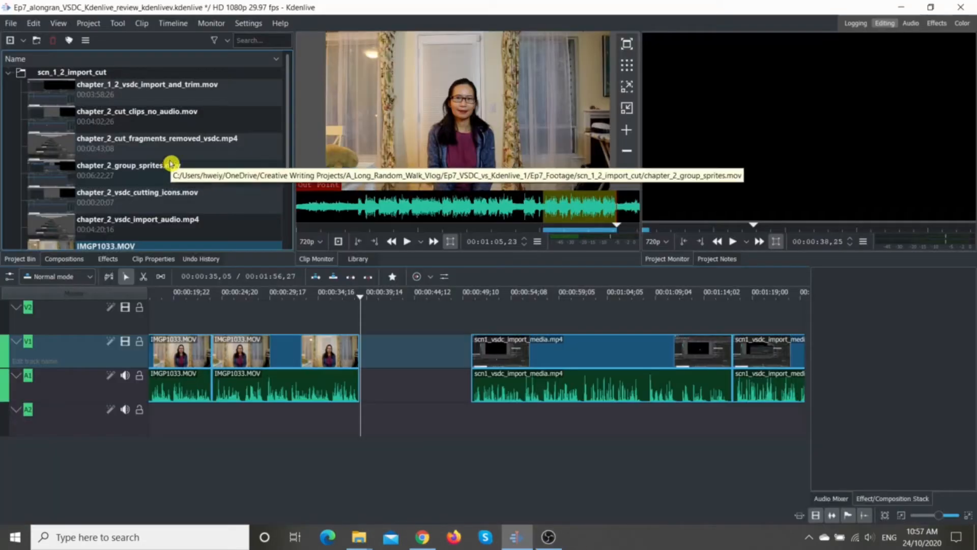
Step: Add a pale yellow color clip to the project bin, keeping the default name and five-second duration
scroll(144, 138, "down", 3)
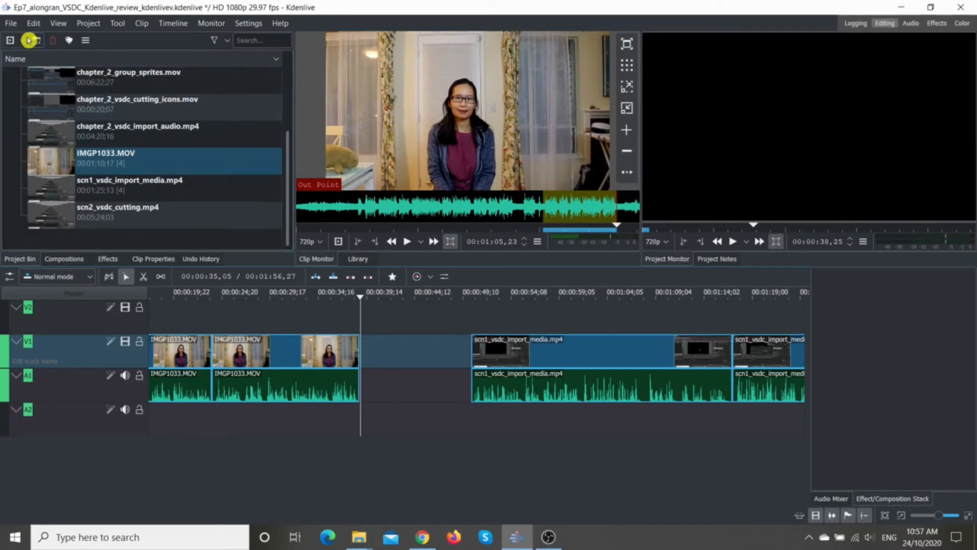
left_click(25, 41)
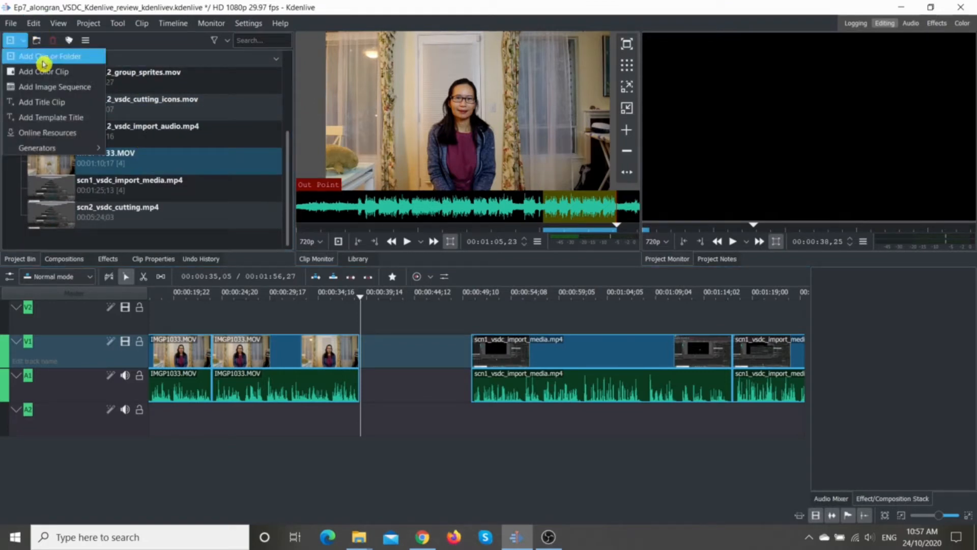
left_click(49, 72)
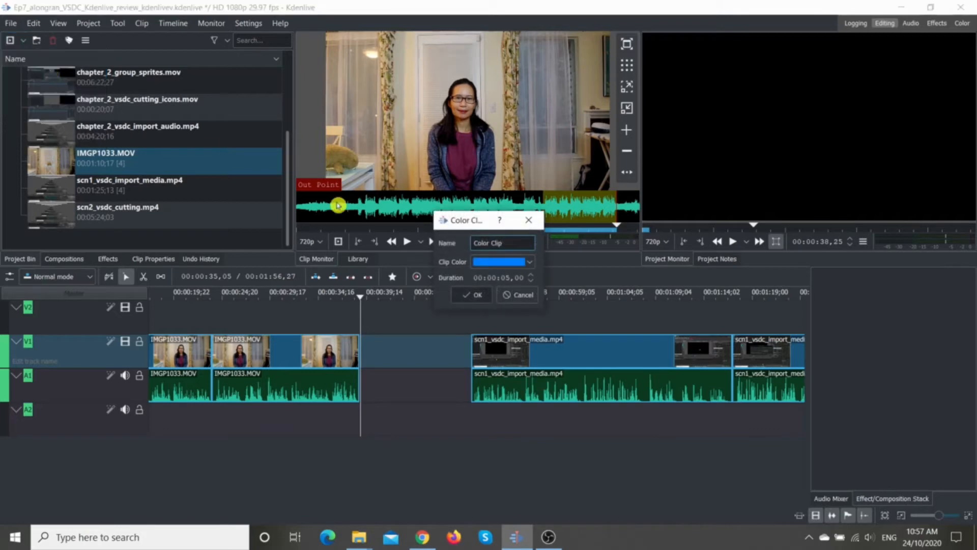
left_click(530, 265)
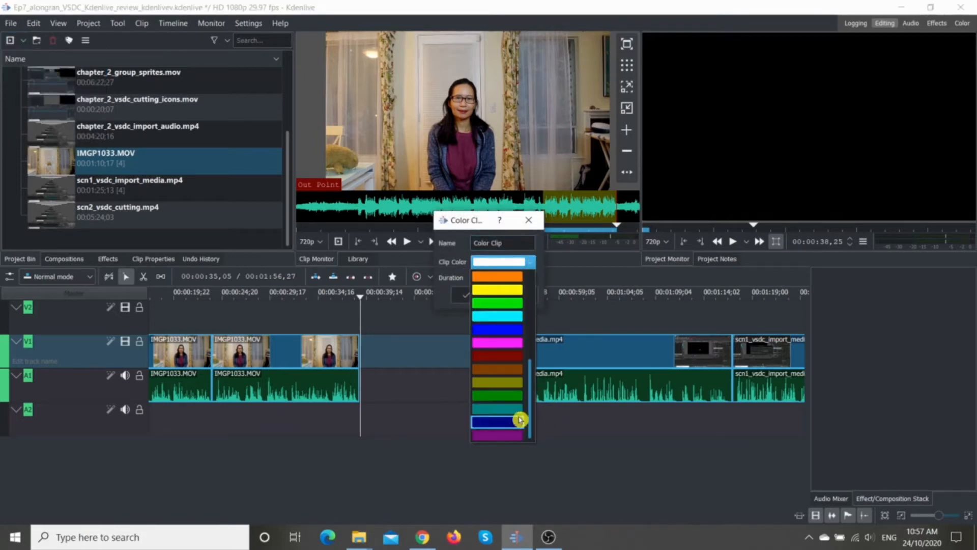
left_click_drag(531, 415, 540, 324)
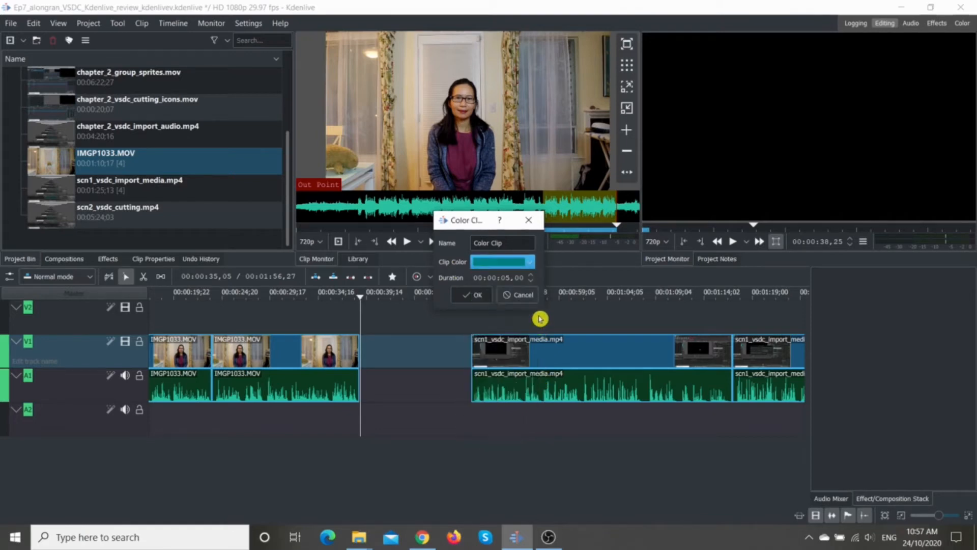
left_click(528, 266)
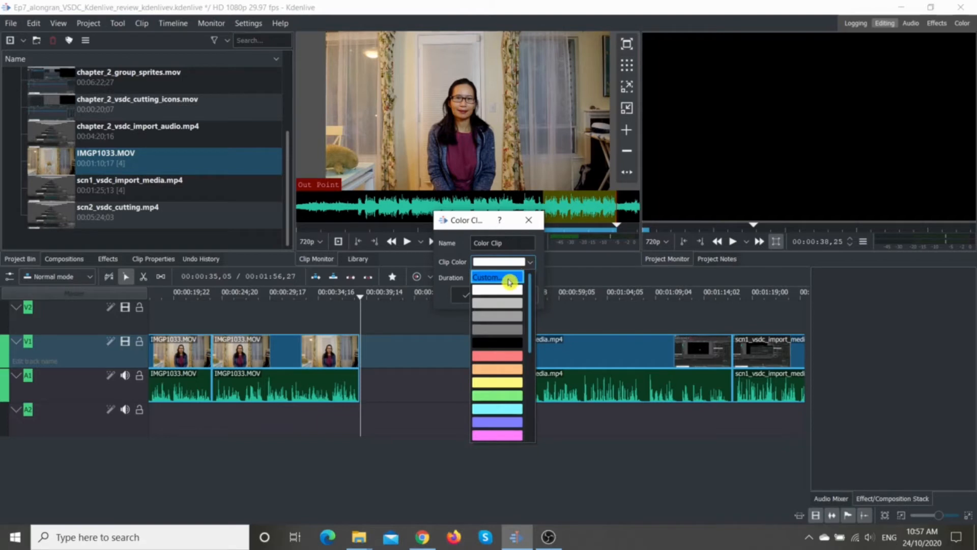
left_click(508, 279)
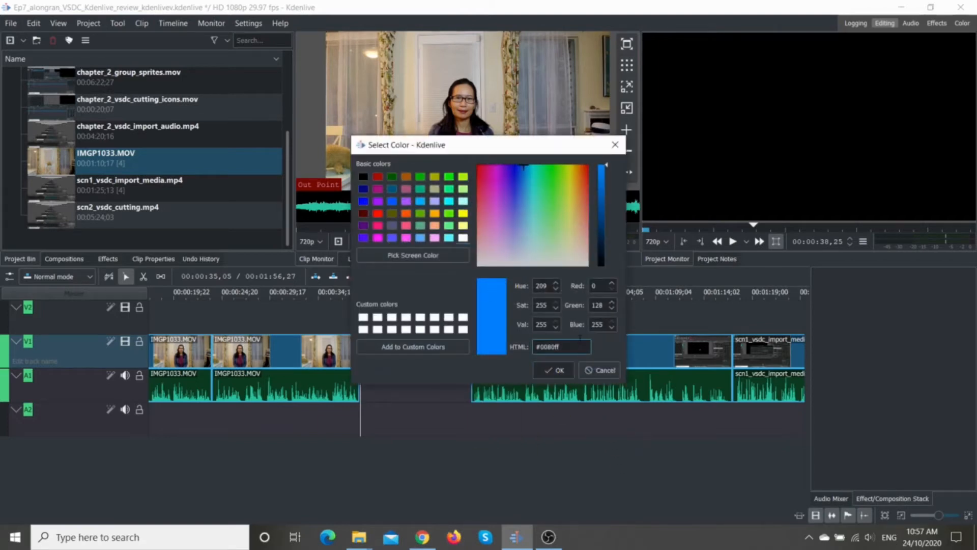
left_click(548, 371)
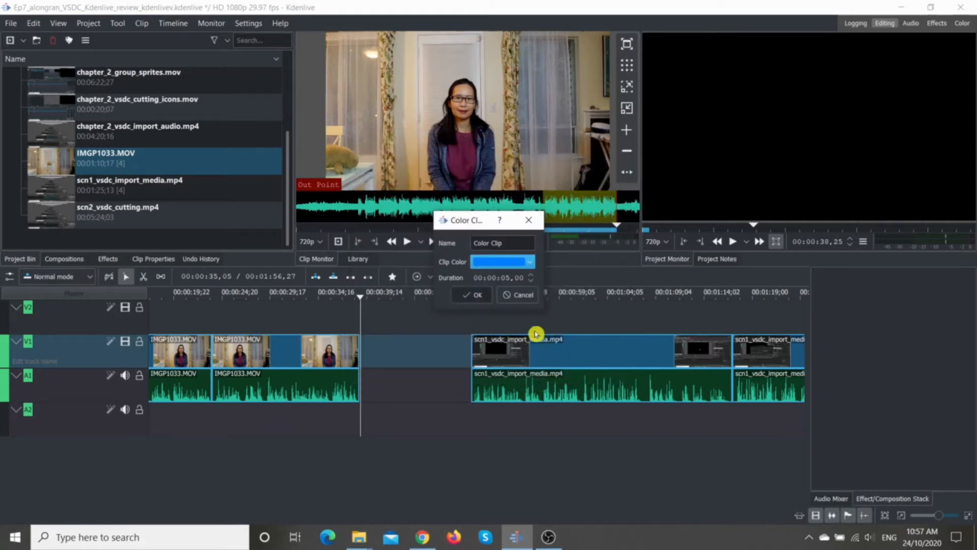
left_click(529, 263)
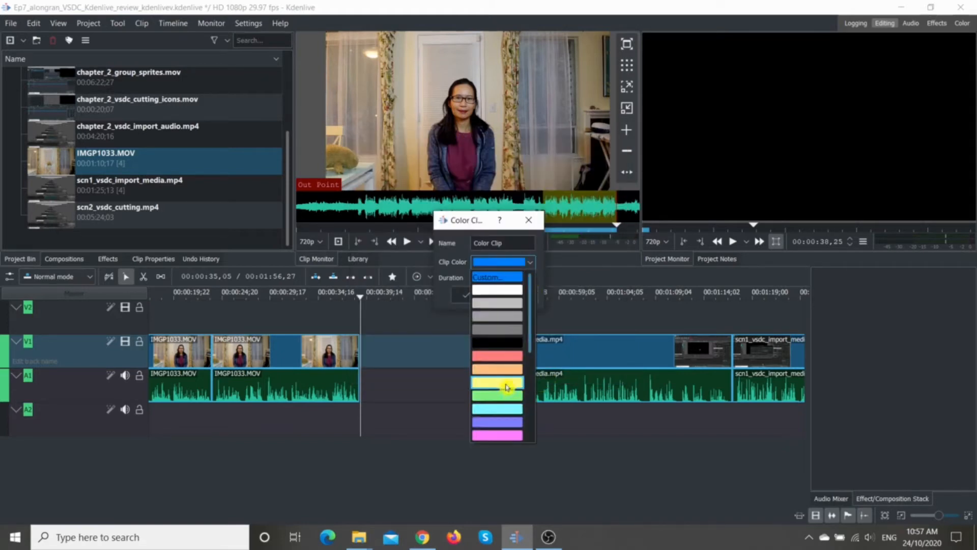
left_click(507, 386)
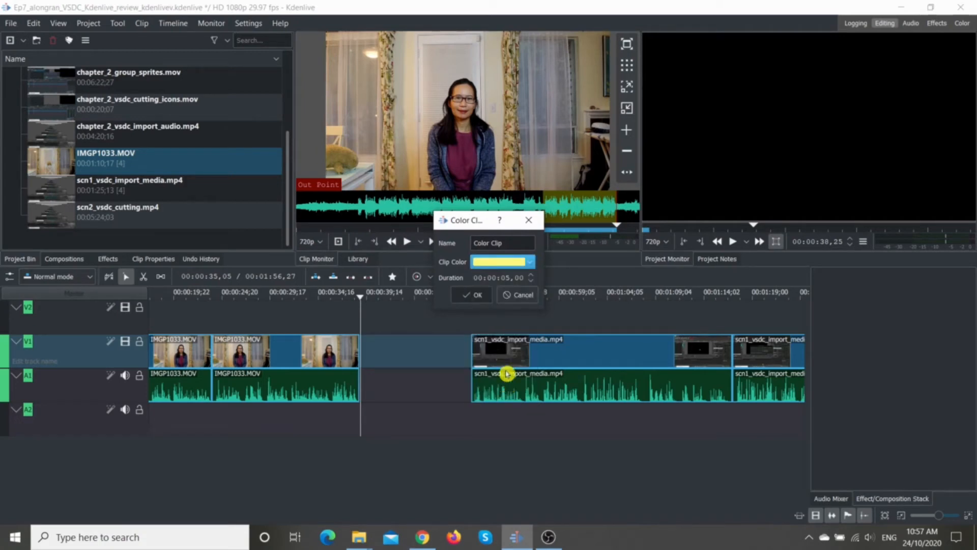
left_click(469, 300)
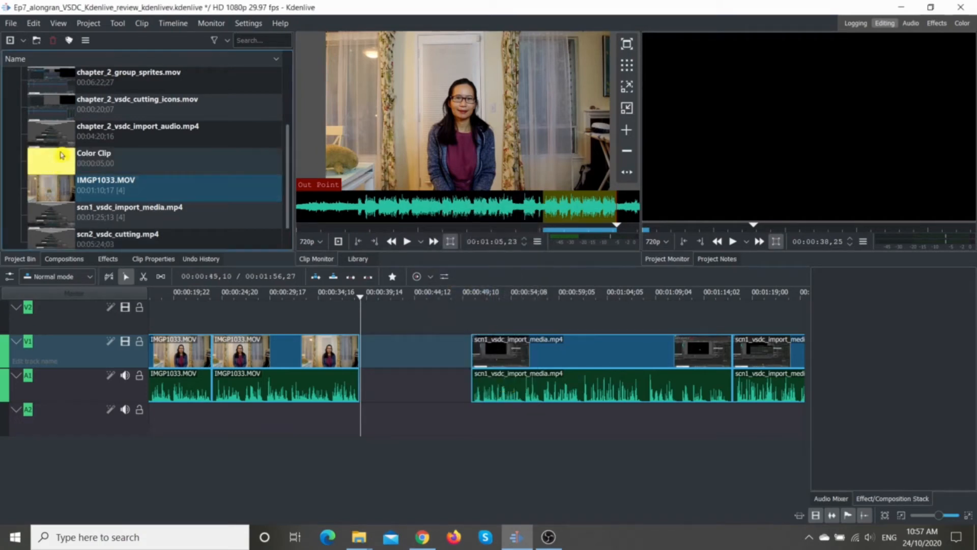
Step: Place the yellow color clip on track V1 right after the IMGP1033.MOV clips, filling the gap before scn1_vsdc_import_media.mp4
left_click_drag(161, 157, 391, 156)
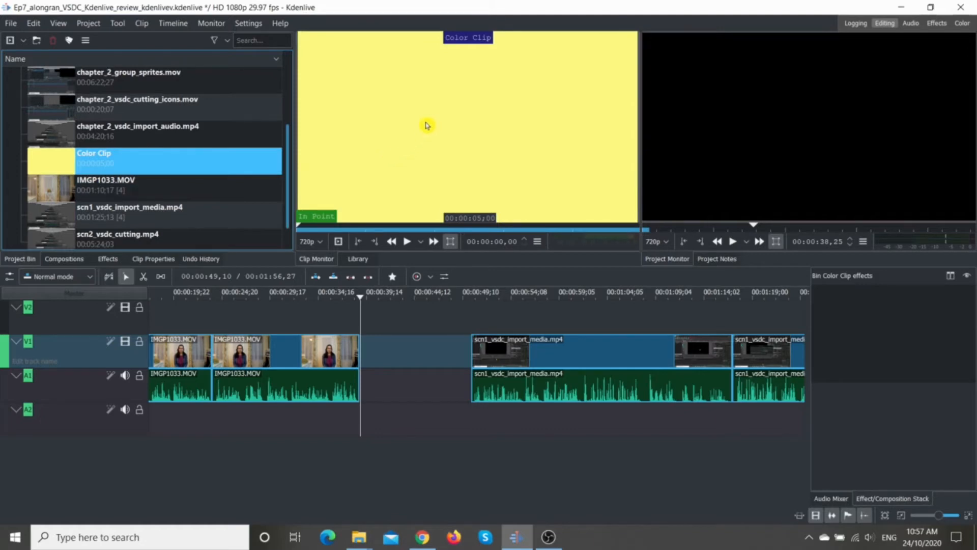
left_click_drag(482, 113, 380, 332)
left_click(366, 343)
left_click_drag(380, 332, 380, 336)
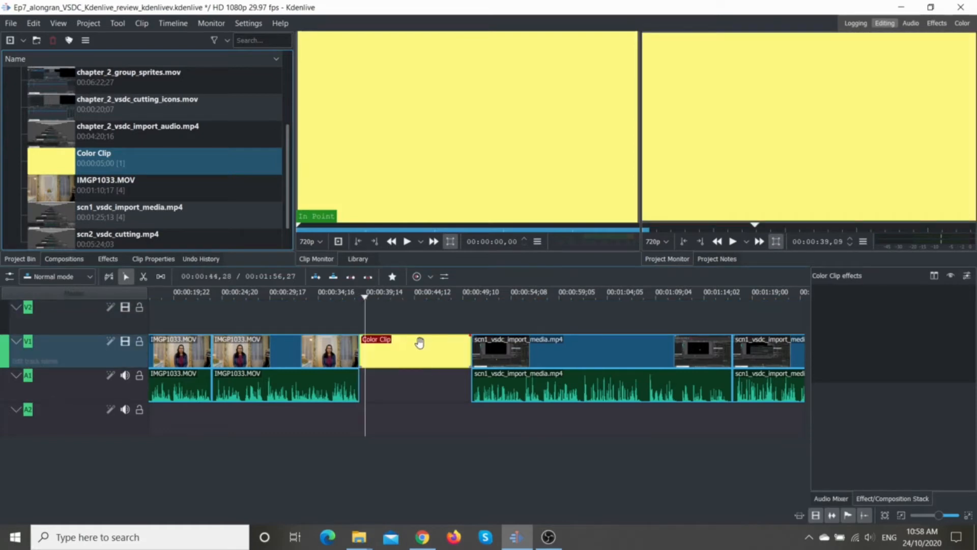
Step: Edit the duration of the color clip on track V1 to shorten it to about 3 seconds
right_click(419, 351)
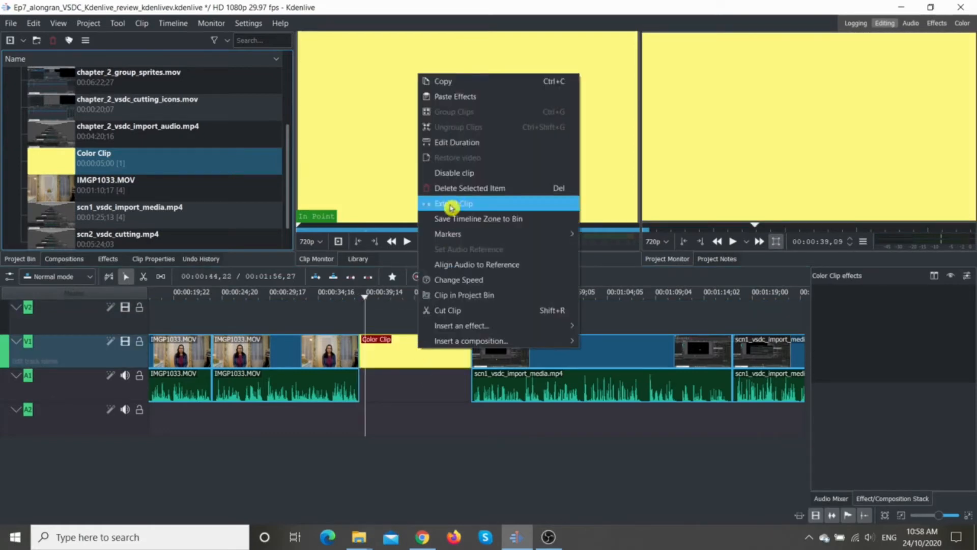
left_click(462, 144)
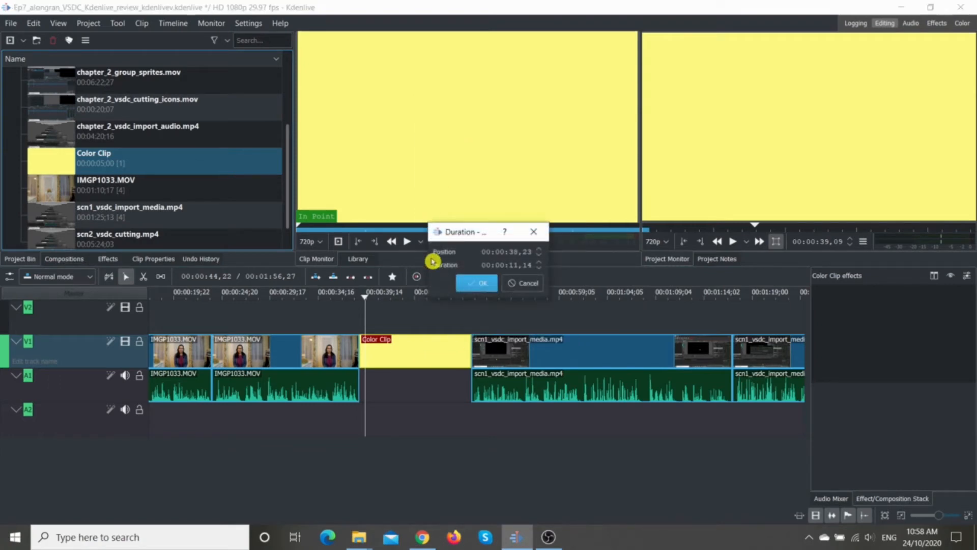
left_click(512, 265)
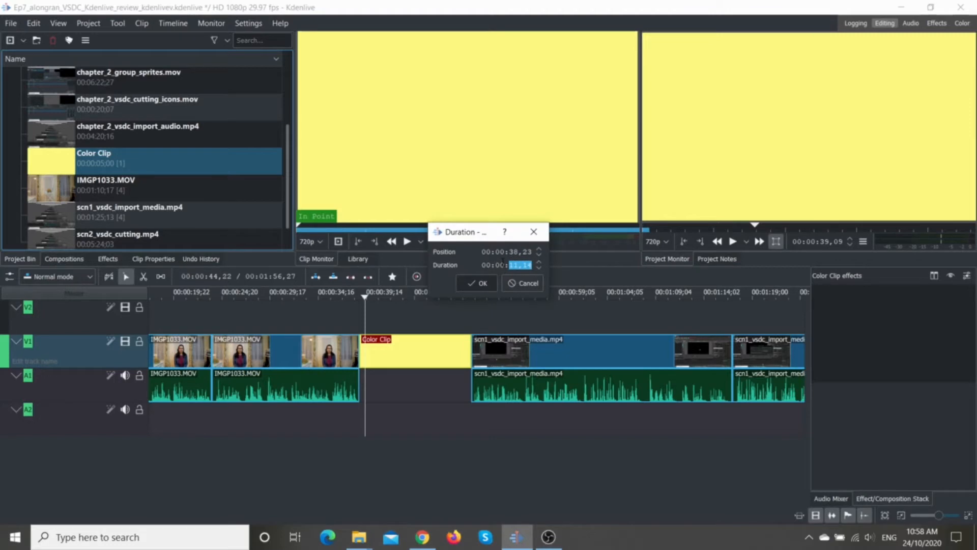
key("BackSpace")
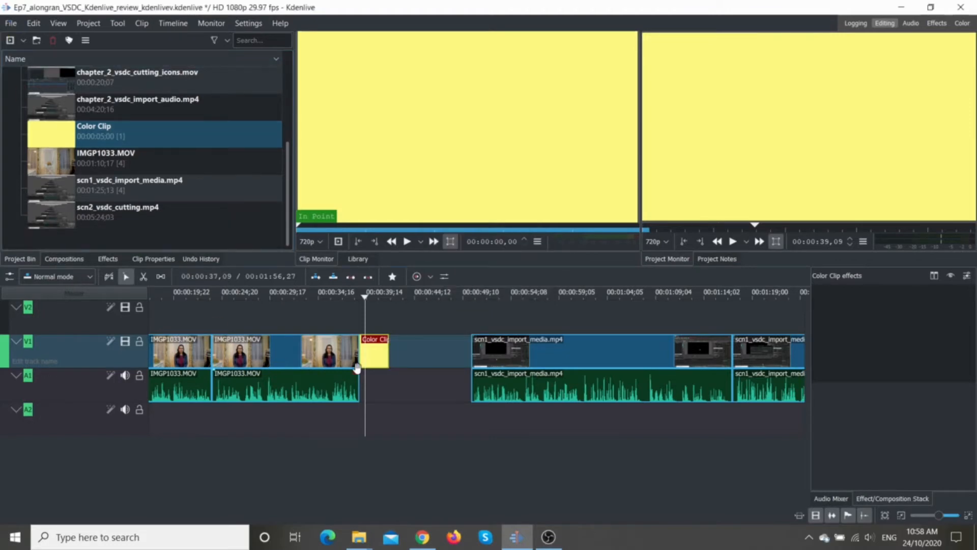
Step: Start a title clip with the text "1. Media Management" in the Impact font and set its outline to 53
left_click(23, 41)
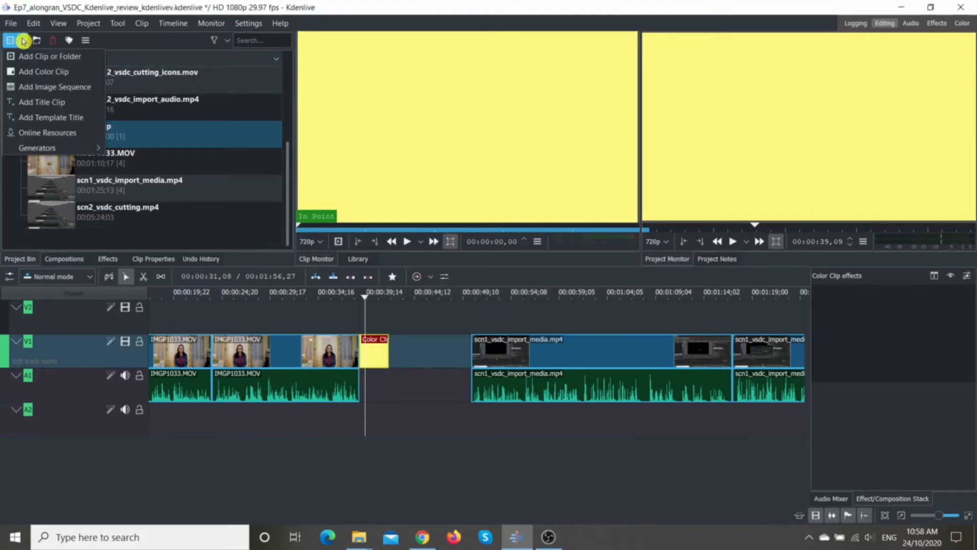
left_click(20, 104)
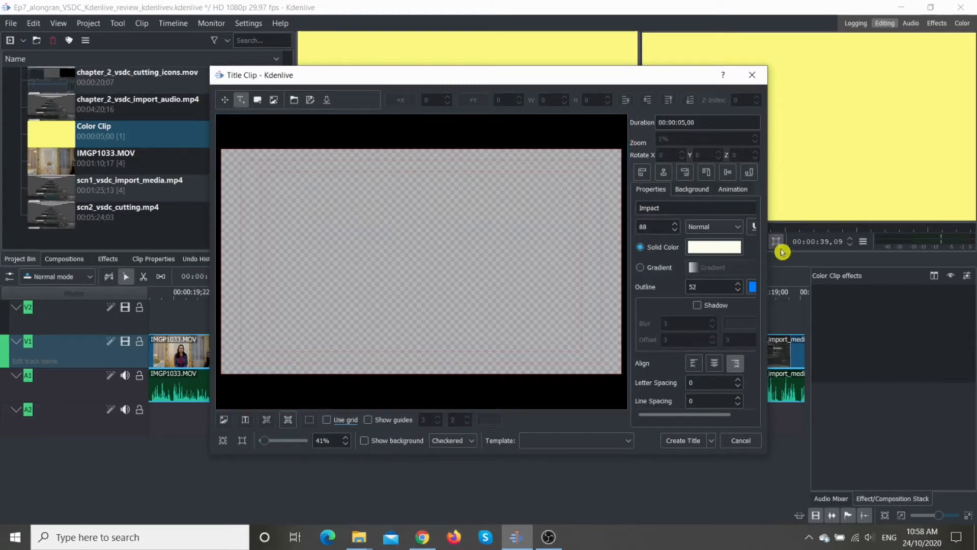
left_click_drag(671, 208, 554, 221)
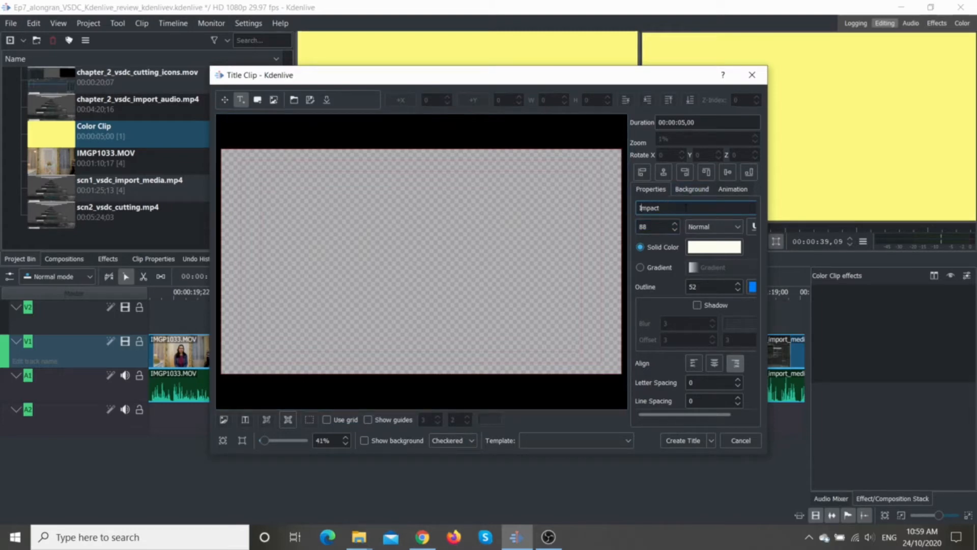
left_click(373, 244)
key("BackSpace")
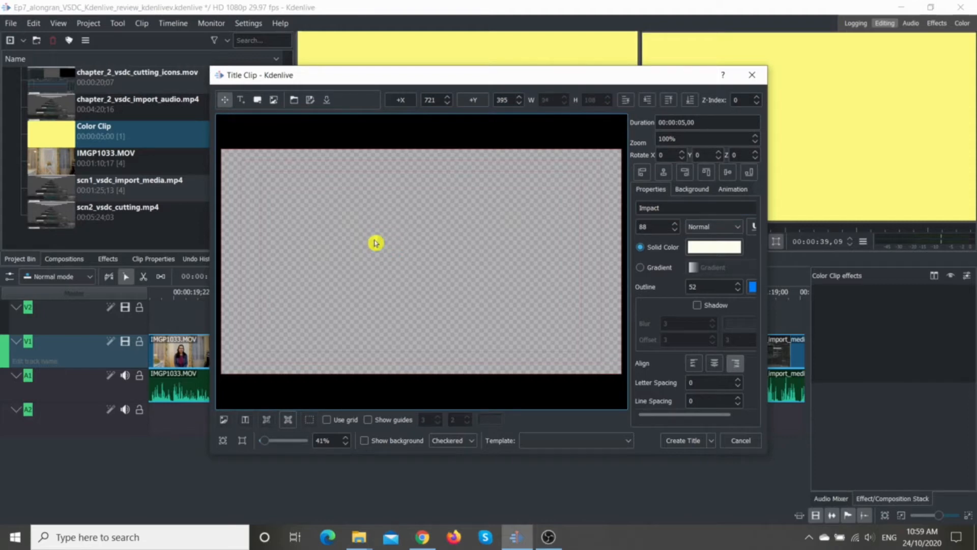
type("Media Management")
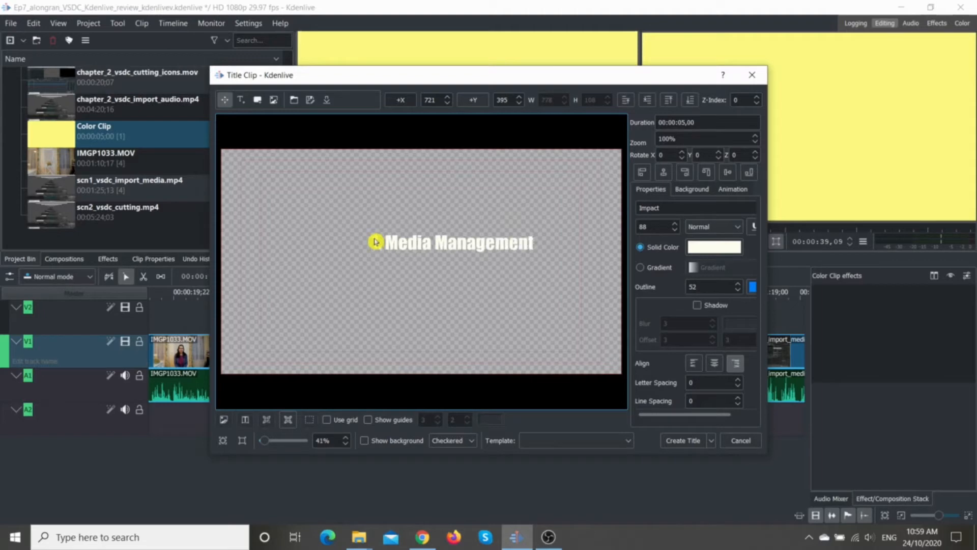
left_click(375, 242)
type("1.")
left_click(737, 284)
Step: Move the title text to about X 581, set its Y position to 540, and create the title clip
left_click_drag(428, 243, 399, 251)
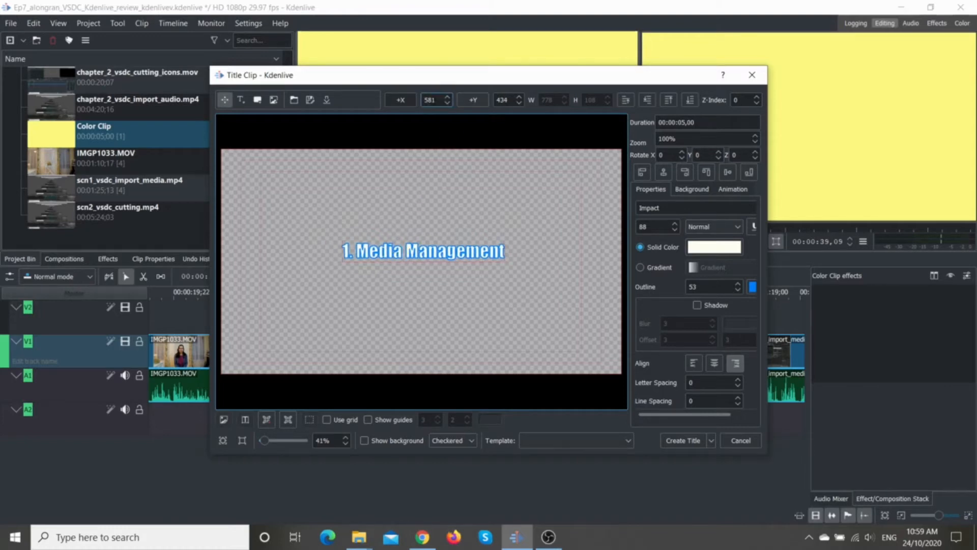
left_click_drag(508, 101, 503, 100)
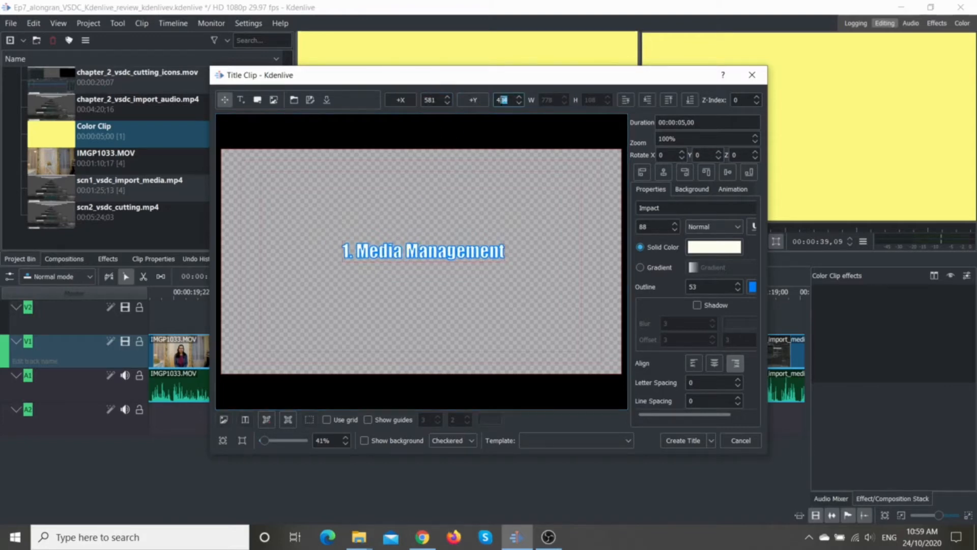
left_click_drag(503, 100, 495, 100)
type("540")
key("Tab")
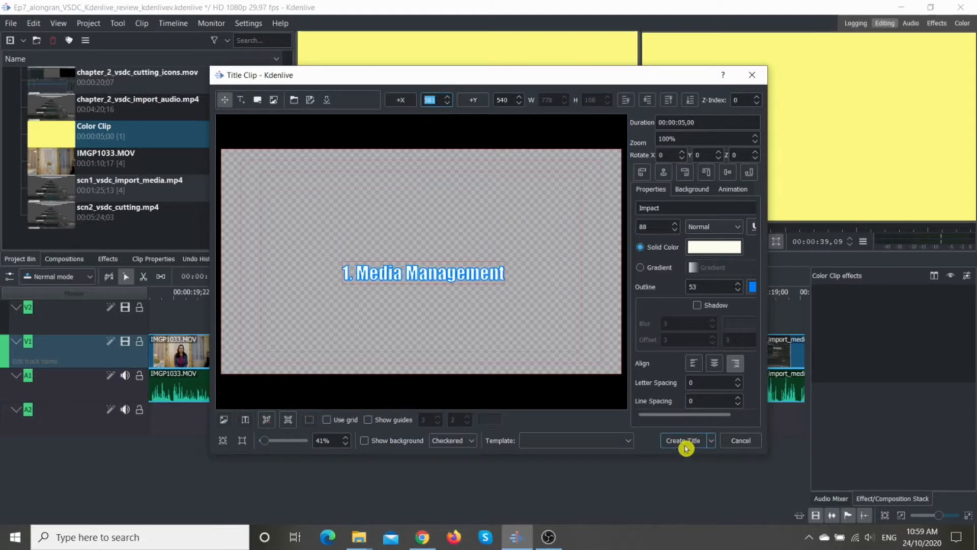
left_click(685, 441)
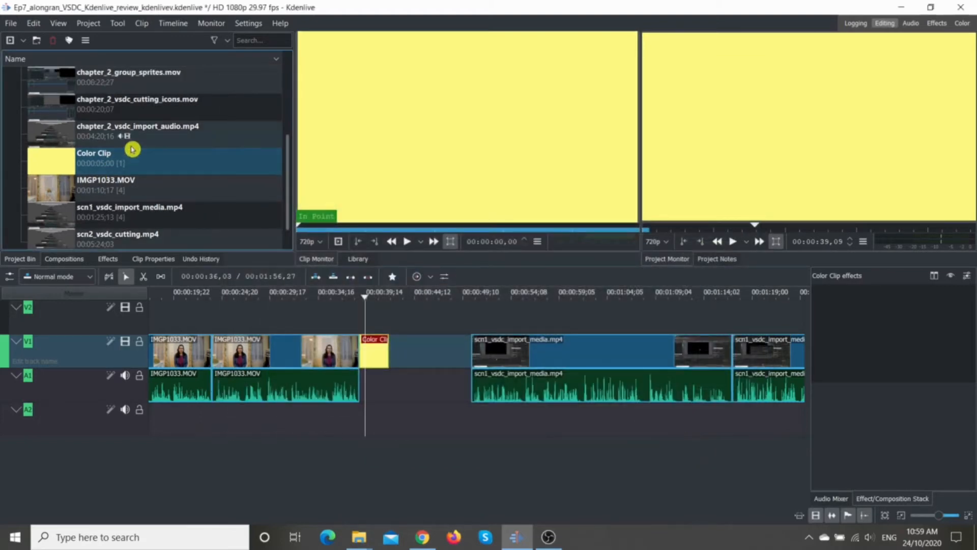
Step: Place the "1. Media Management" title clip on track V2 above the yellow color clip, matching its length
scroll(148, 170, "up", 3)
left_click(148, 96)
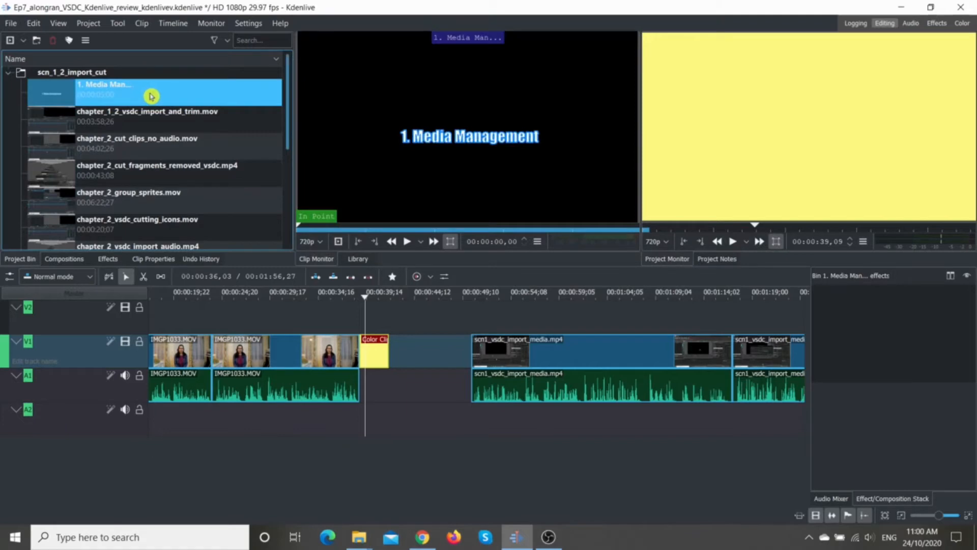
left_click_drag(446, 164, 387, 318)
left_click(385, 319)
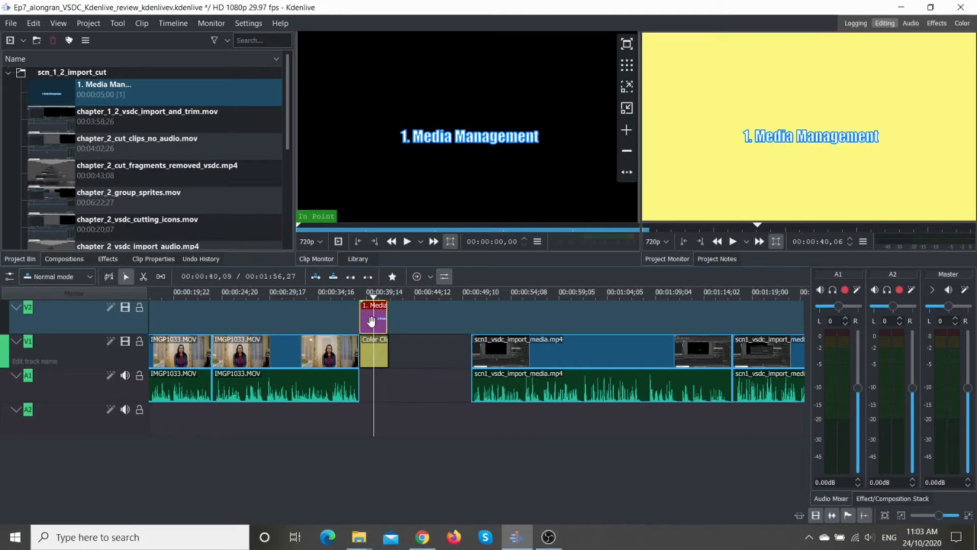
Step: Insert a Wipe composition on the title clip and shorten it to about the first half of the clip
left_click(371, 320)
right_click(373, 320)
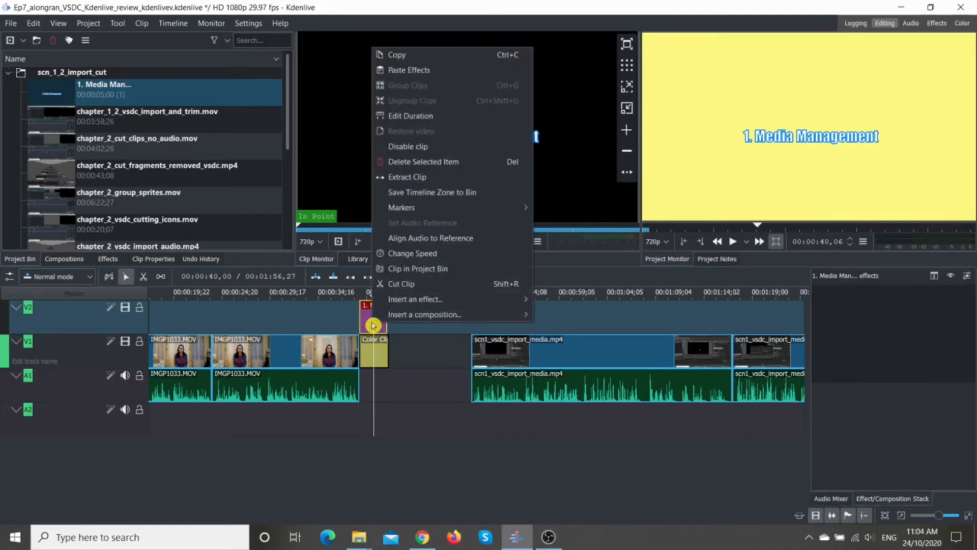
mouse_move(427, 321)
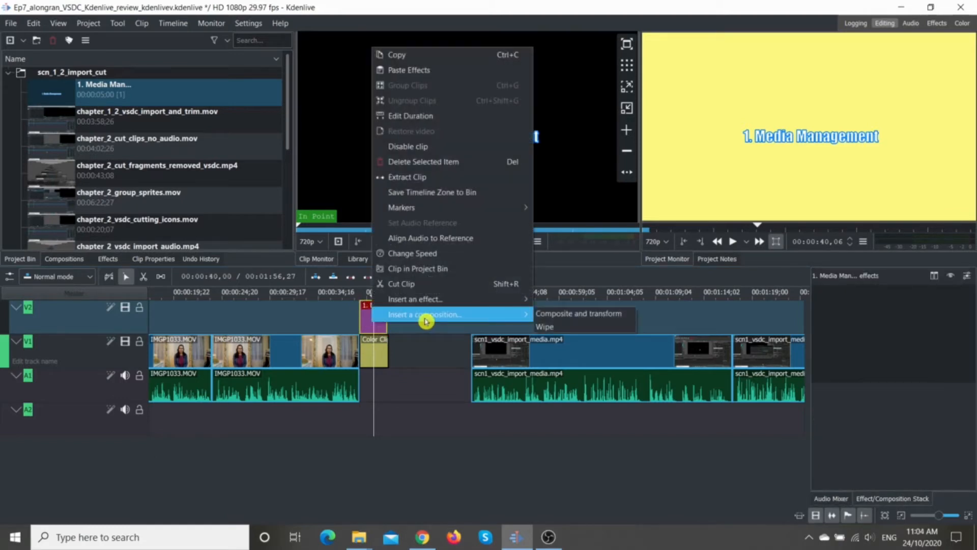
left_click(554, 328)
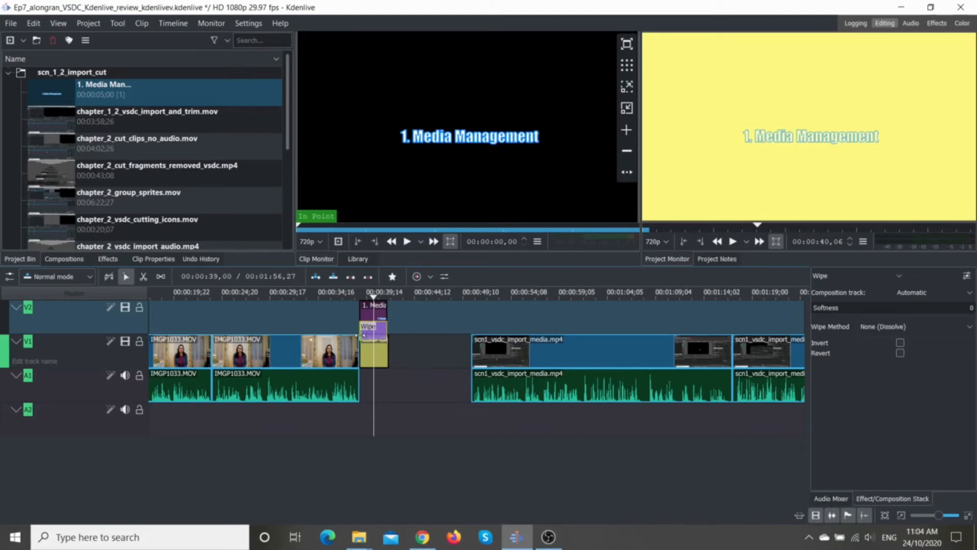
left_click_drag(387, 332, 376, 334)
Step: Preview the title's wipe by playing the timeline from just before the title clip
left_click(366, 301)
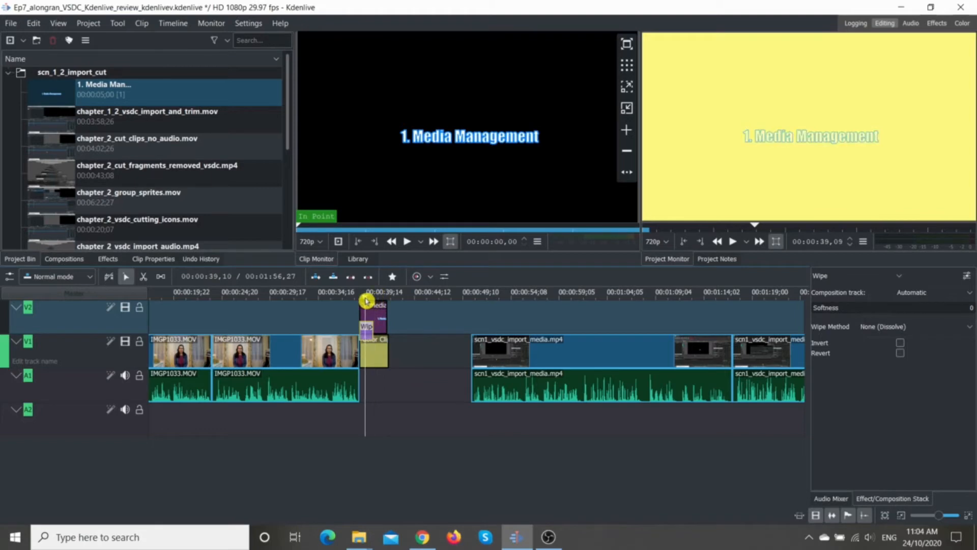
left_click(357, 301)
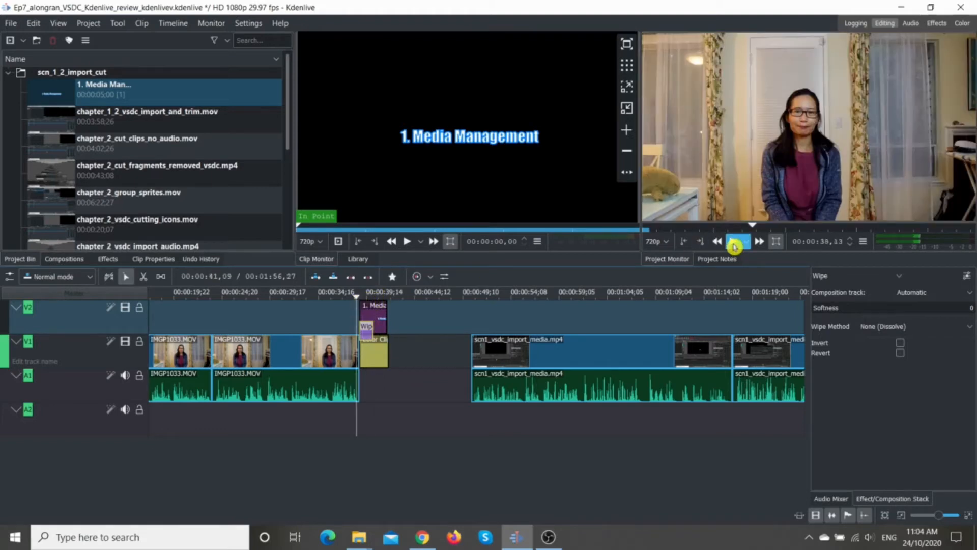
left_click(734, 243)
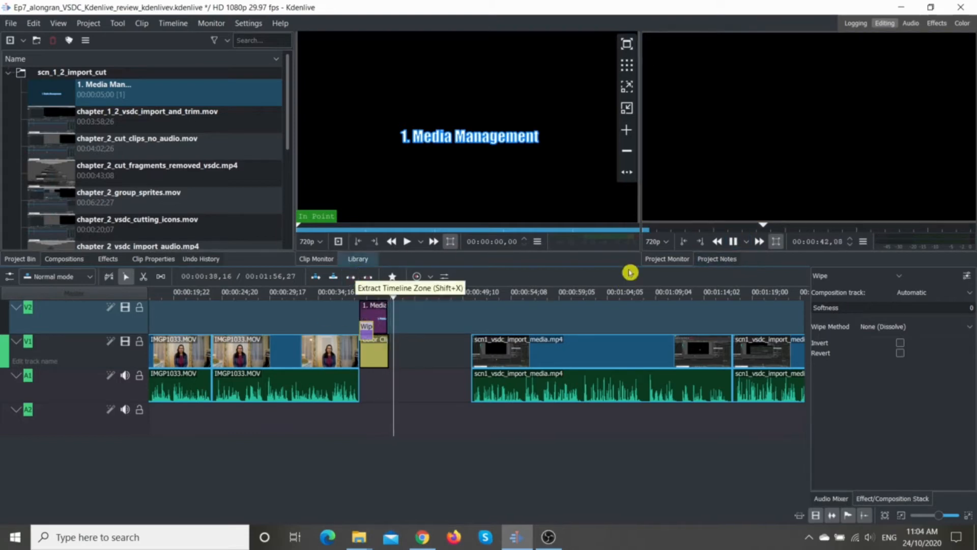
Step: Stop playback, show the Effects layout, and set the title's Wipe composition to the bi-linear_x.pgm wipe method
left_click(733, 241)
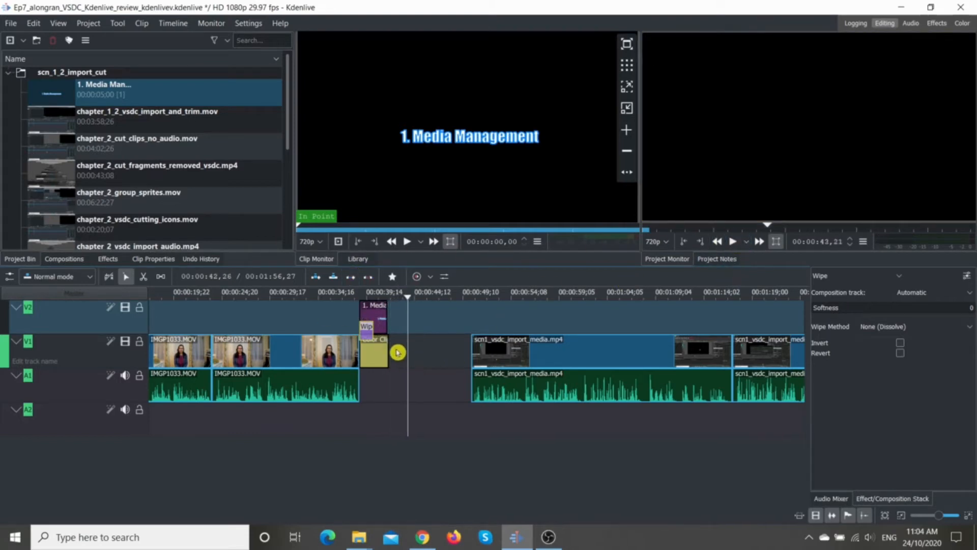
left_click(941, 23)
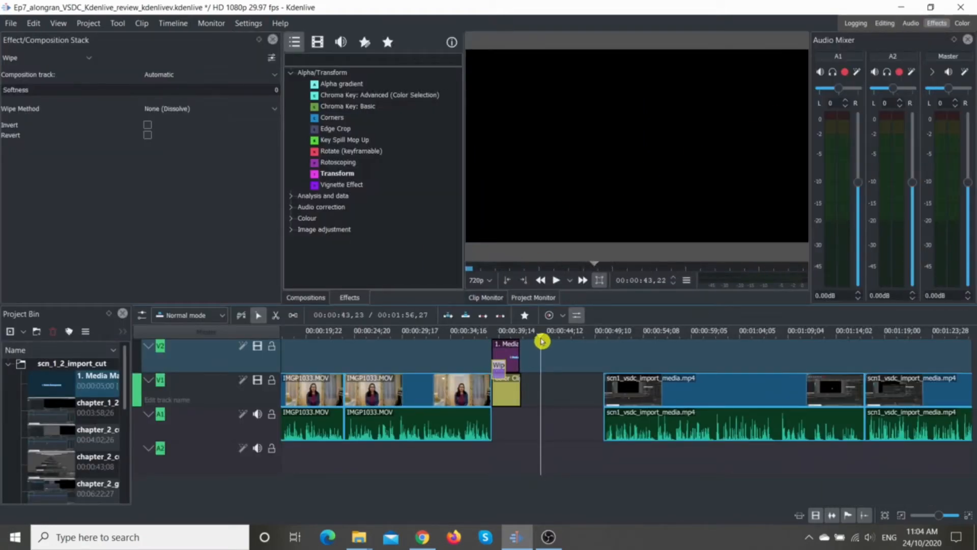
left_click(512, 355)
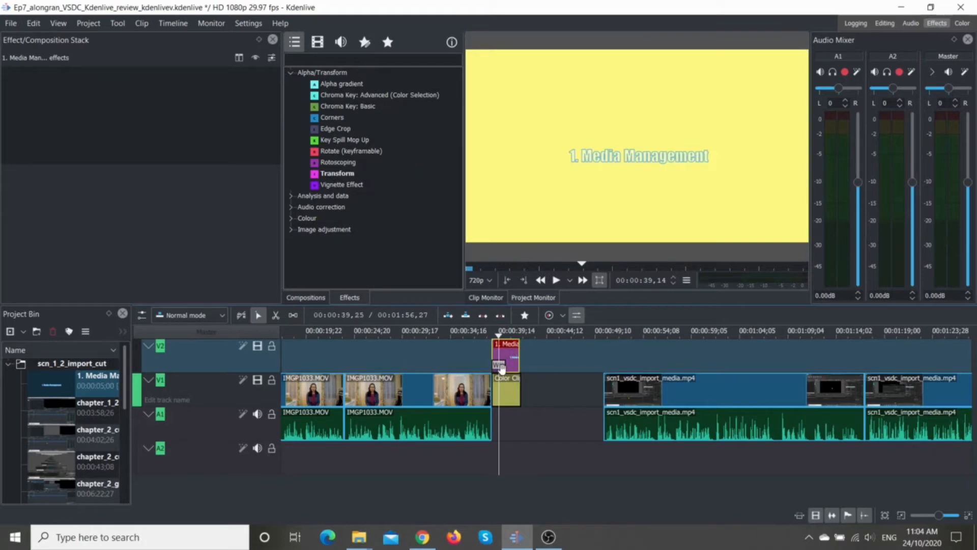
left_click(498, 368)
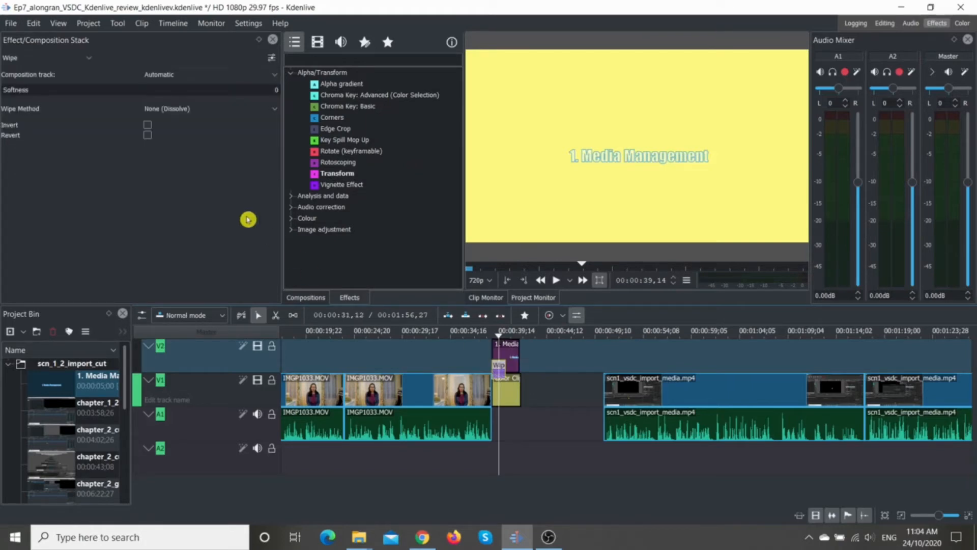
left_click(272, 109)
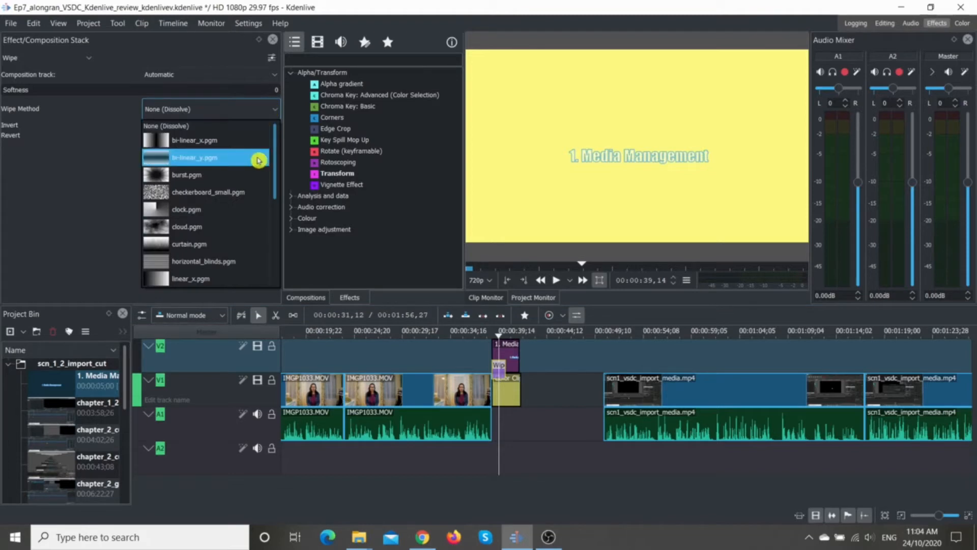
scroll(258, 160, "down", 3)
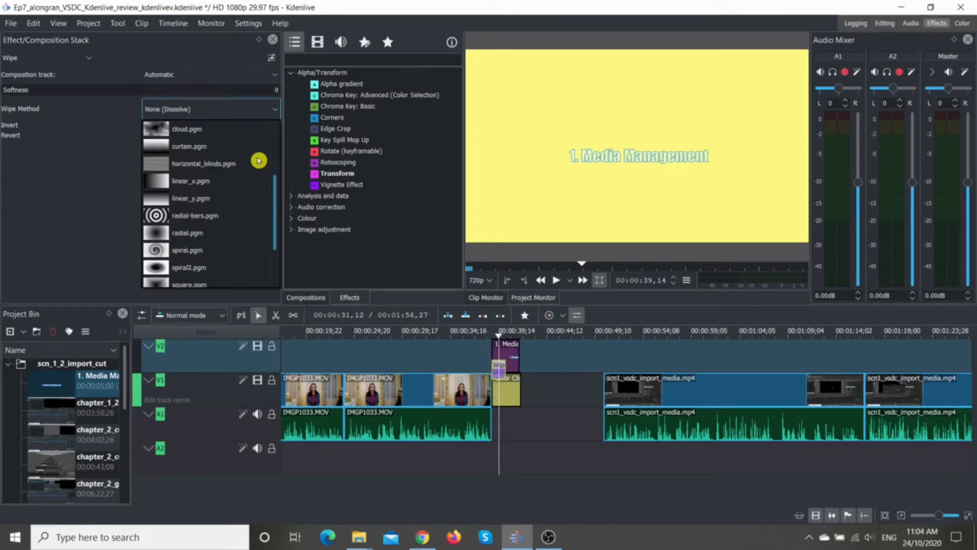
scroll(259, 160, "down", 1)
scroll(259, 161, "up", 4)
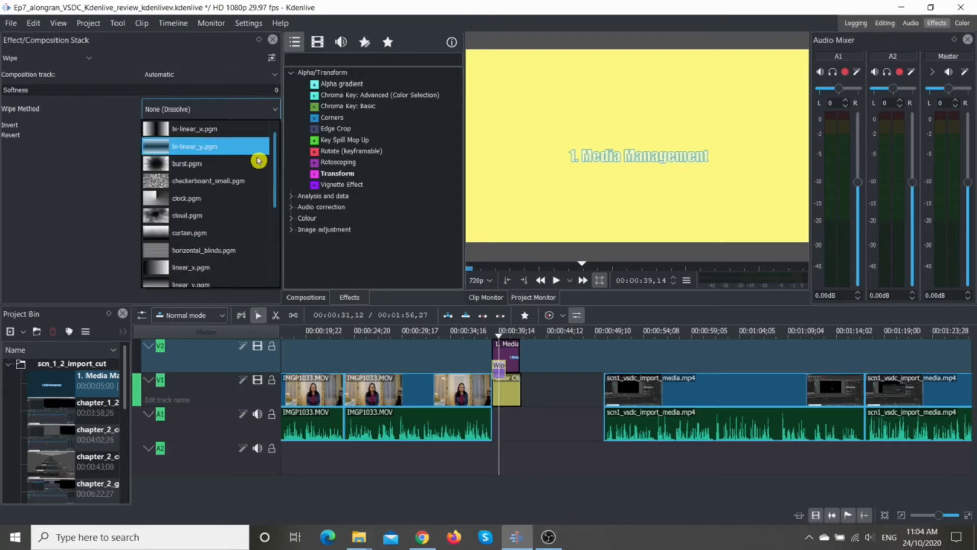
left_click(170, 128)
Step: Play the title with its wipe and look through the other available wipe methods
key("space")
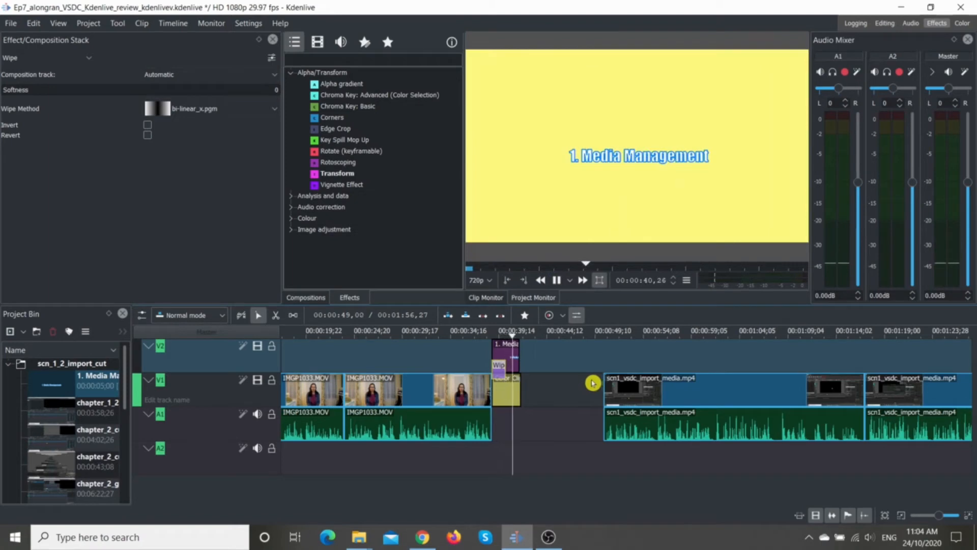
left_click(275, 108)
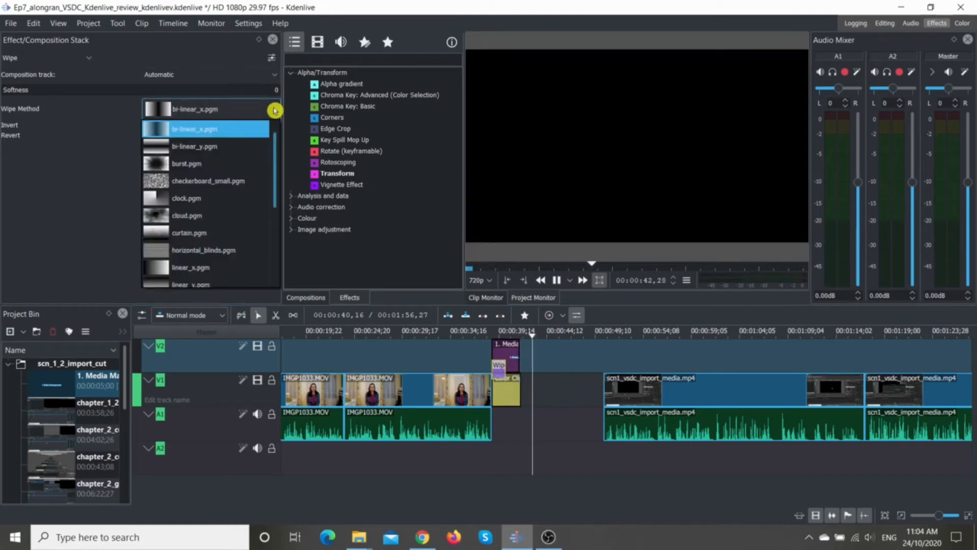
left_click_drag(277, 151, 275, 242)
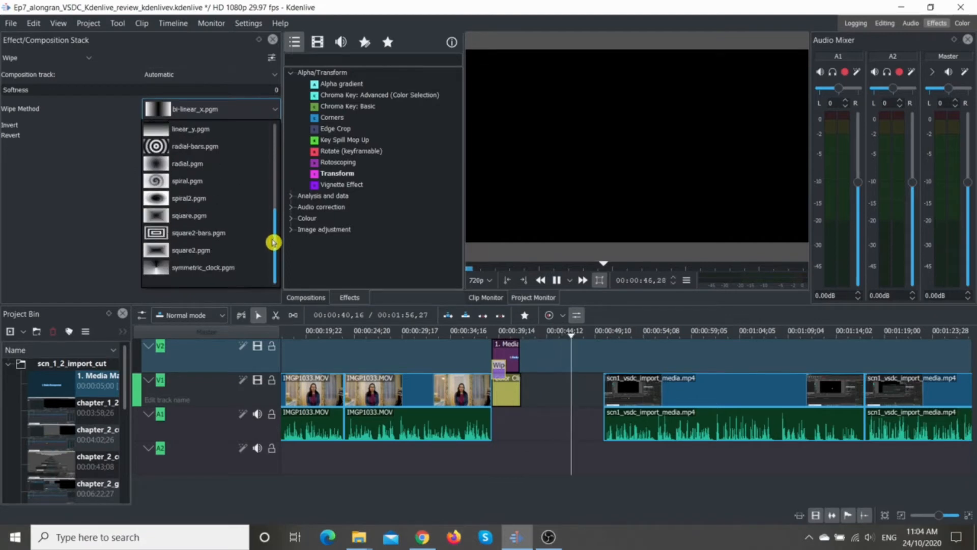
left_click(587, 387)
left_click(585, 387)
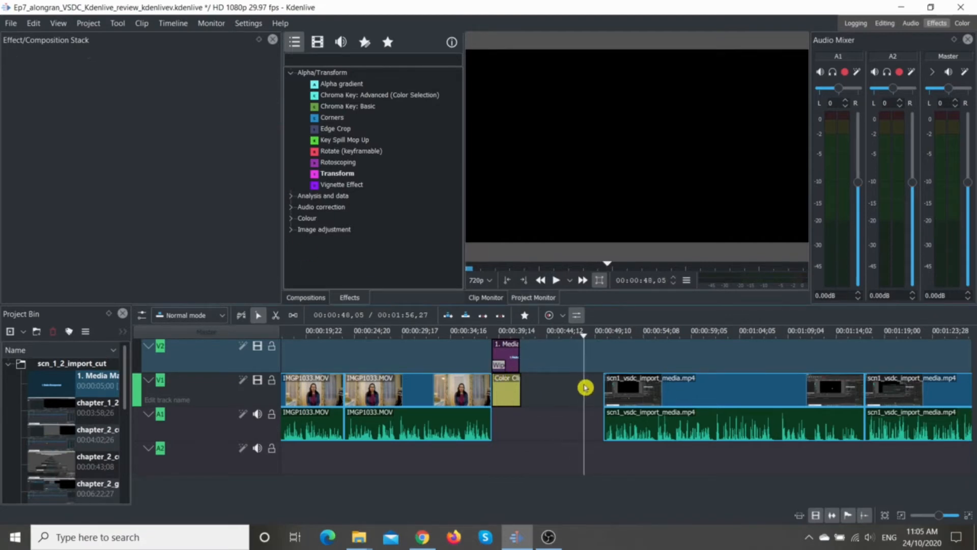
Step: Add the Transform video effect to the "1. Media Management" title clip on track V2
left_click_drag(585, 388, 499, 381)
left_click(476, 382)
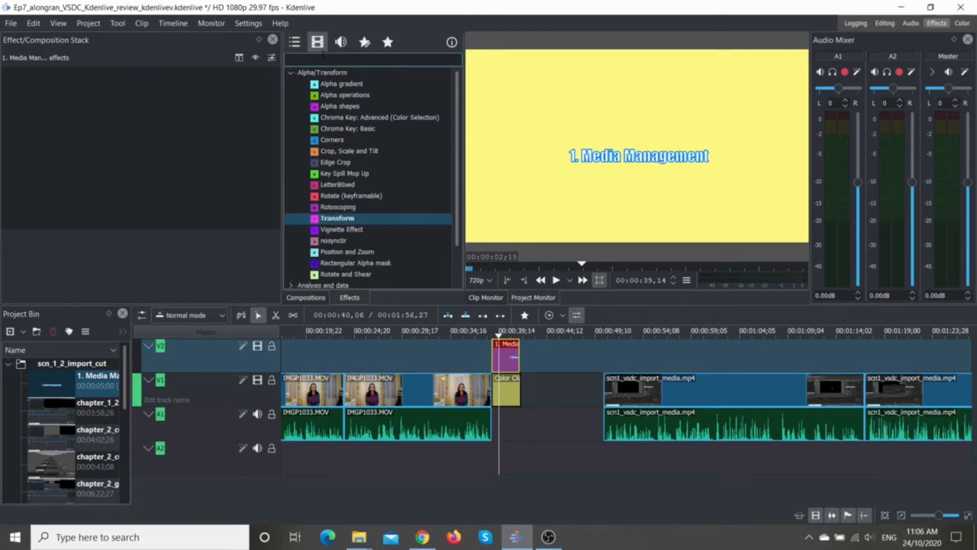
left_click(314, 38)
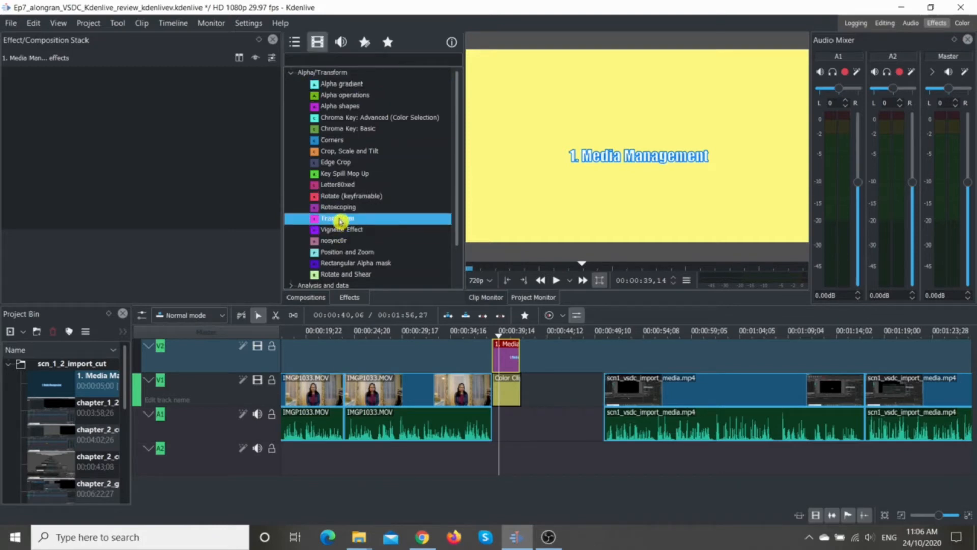
left_click_drag(340, 221, 469, 273)
left_click_drag(502, 353, 503, 352)
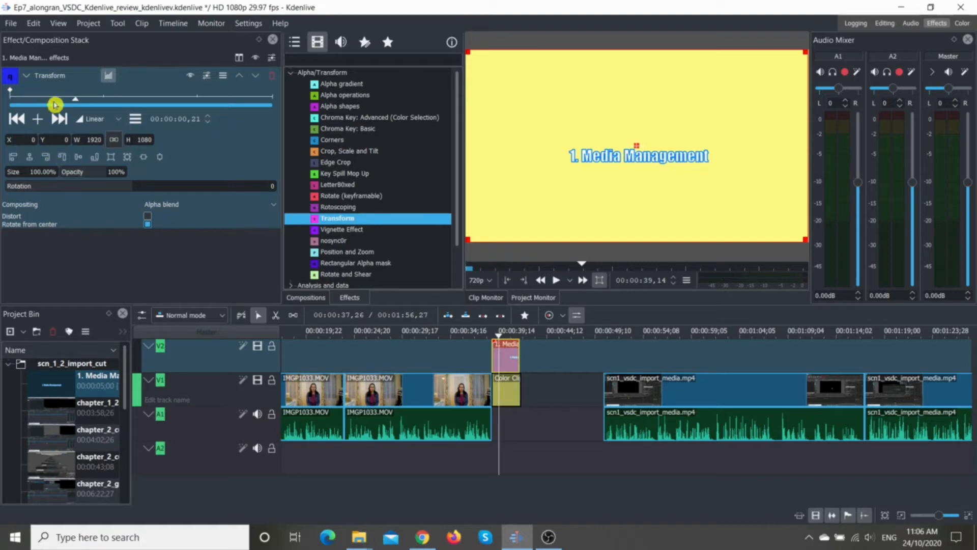
Step: Set the Transform effect's X position to -1500 at the title clip's first keyframe
left_click(10, 93)
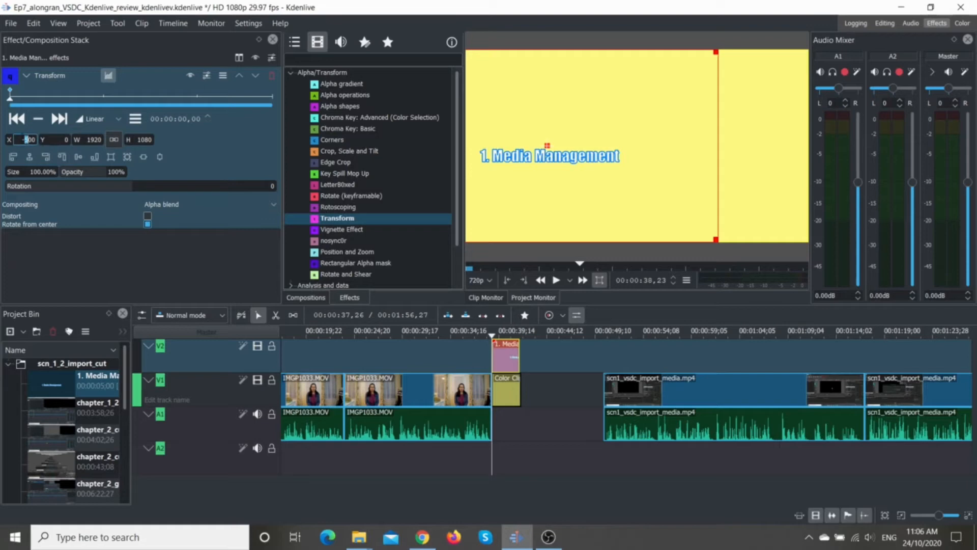
key("Return")
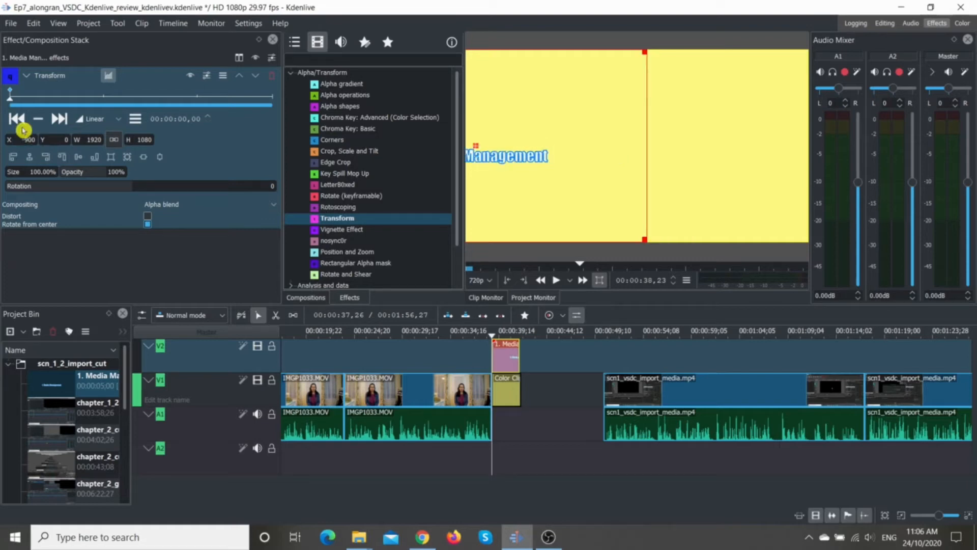
left_click_drag(21, 139, 29, 139)
type("12")
key("Return")
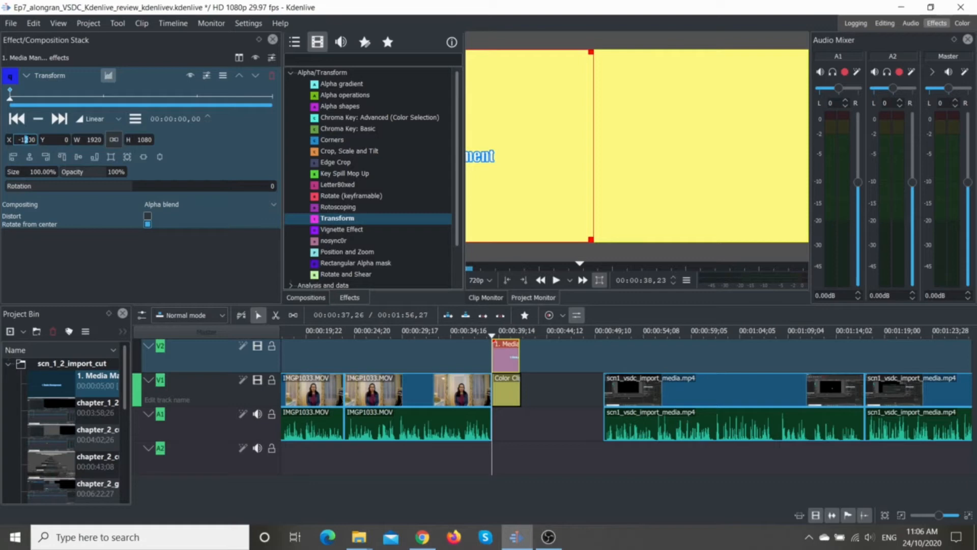
key("Return")
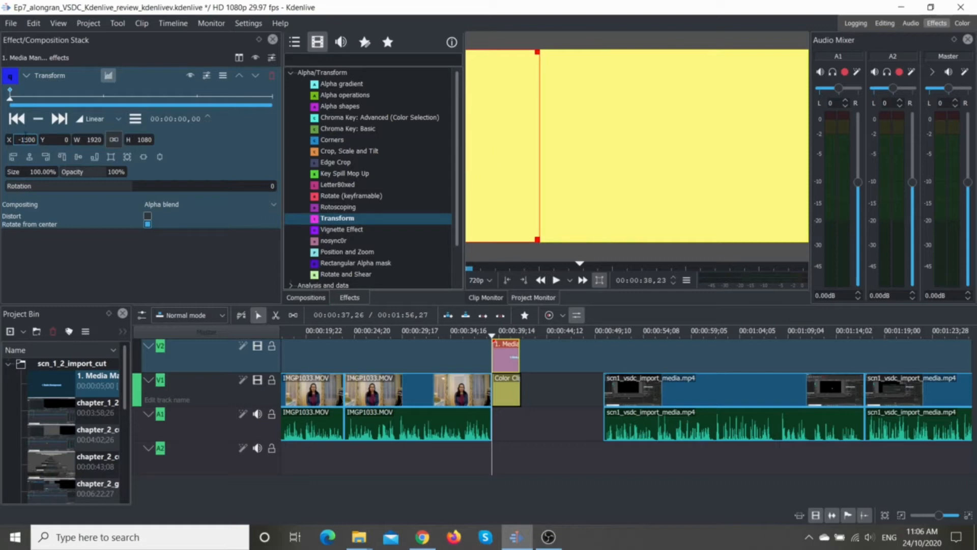
left_click(49, 139)
Step: Add a Transform keyframe at 00:00:01,00 with X position 0 and play the title's slide-in animation
left_click_drag(10, 94, 106, 97)
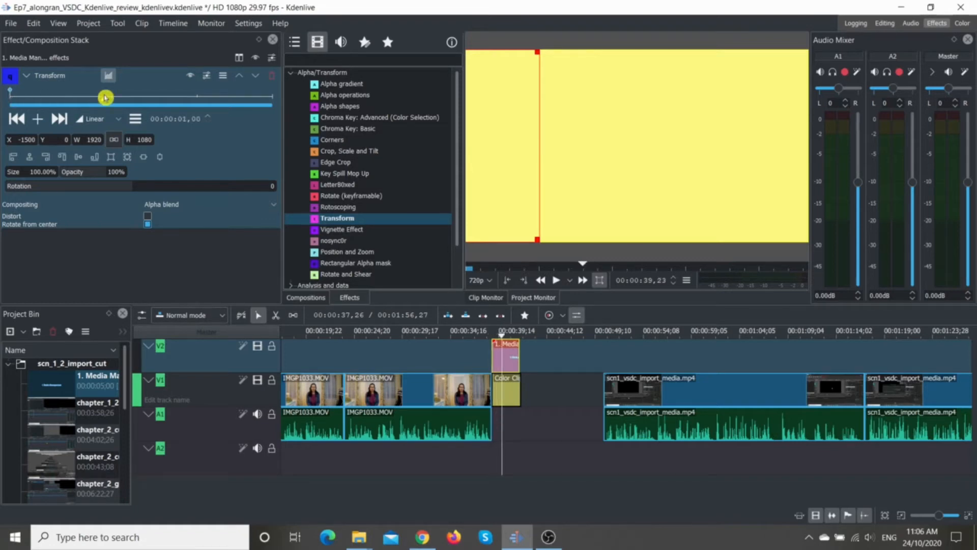
double_click(105, 97)
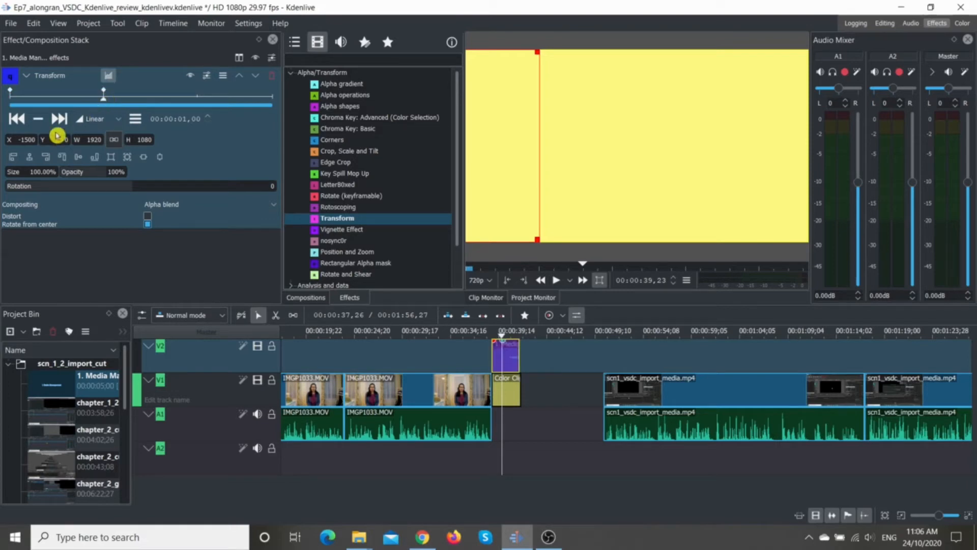
left_click_drag(19, 139, 29, 140)
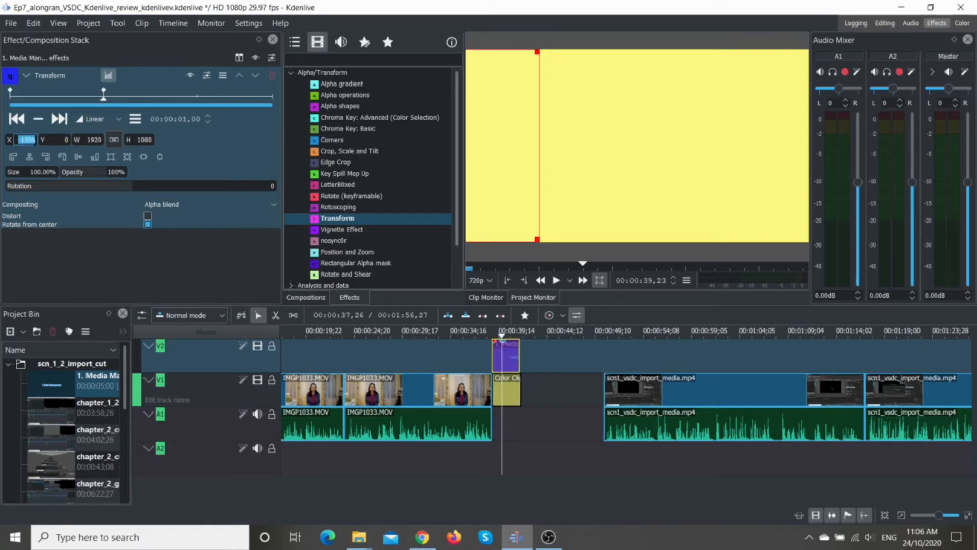
type("500")
key("Return")
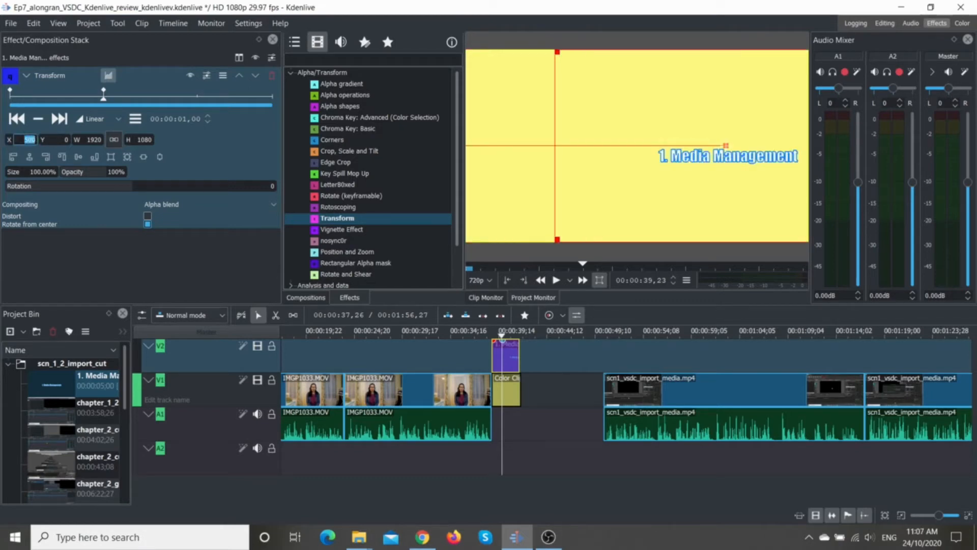
type("0")
key("Return")
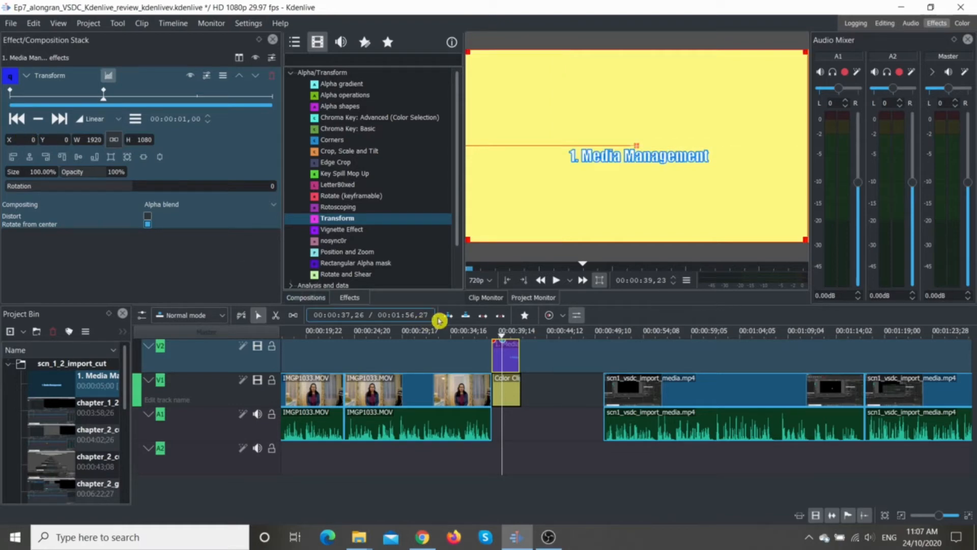
left_click(480, 332)
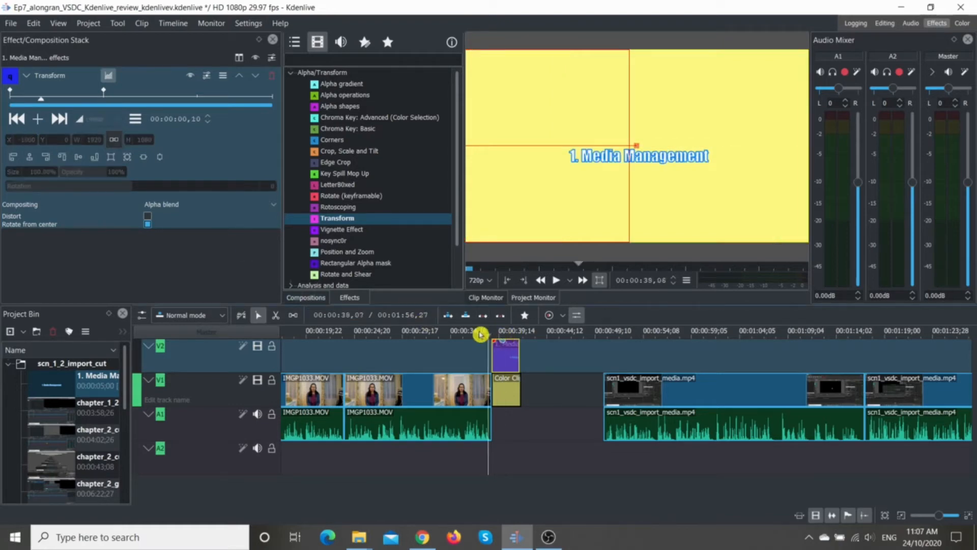
left_click(557, 279)
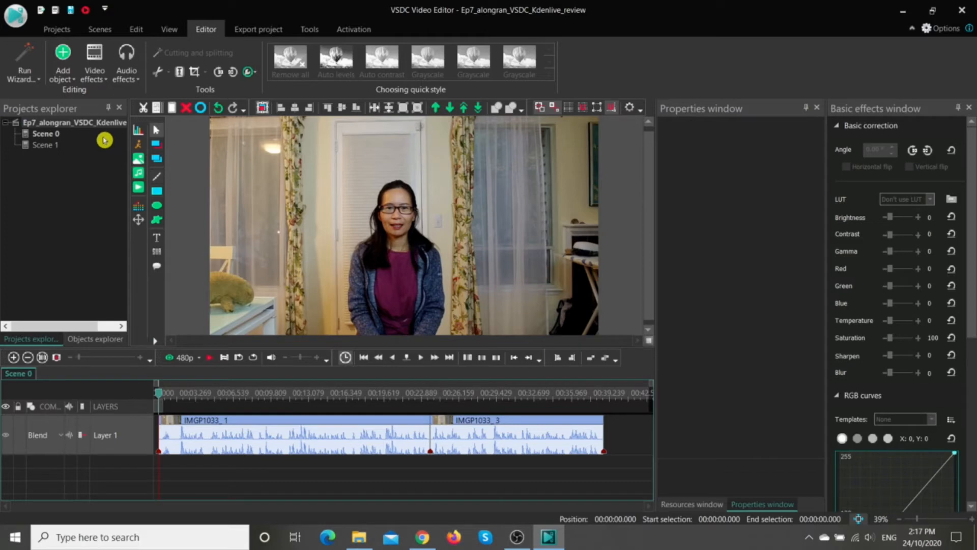
Step: In VSDC, add the VSDC logo image from the cursor position, shrink it to about 334 × 357, and place it around Left 244, Top 143
left_click(139, 159)
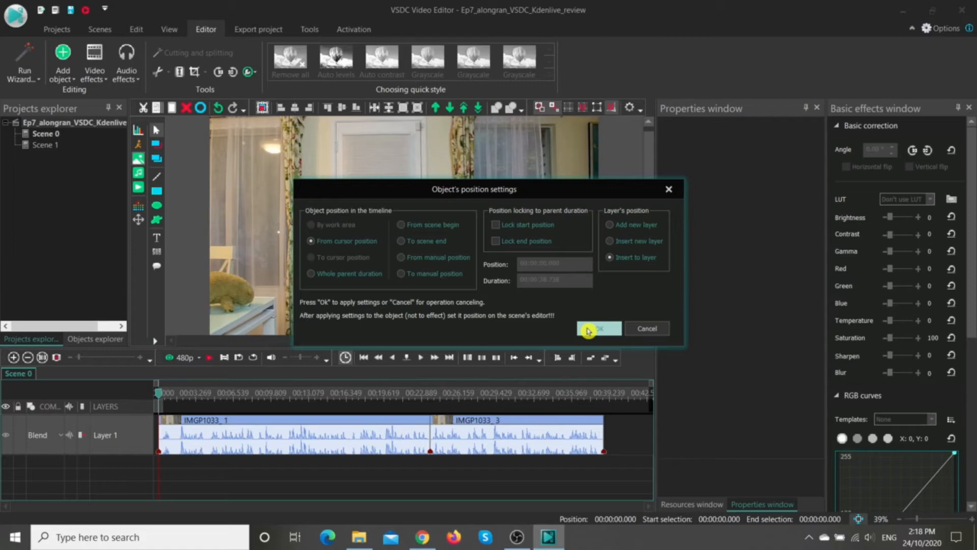
left_click(588, 330)
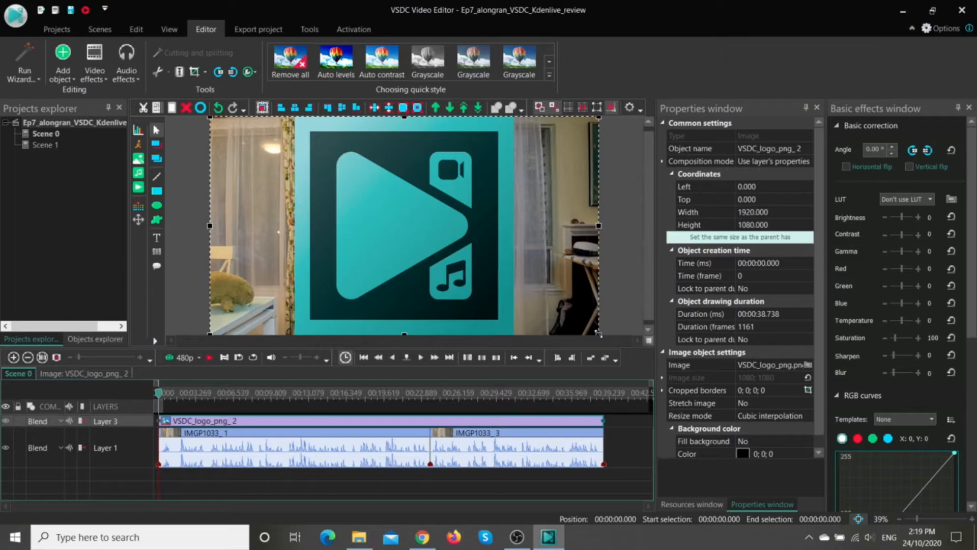
left_click_drag(599, 334, 278, 188)
left_click_drag(231, 146, 281, 173)
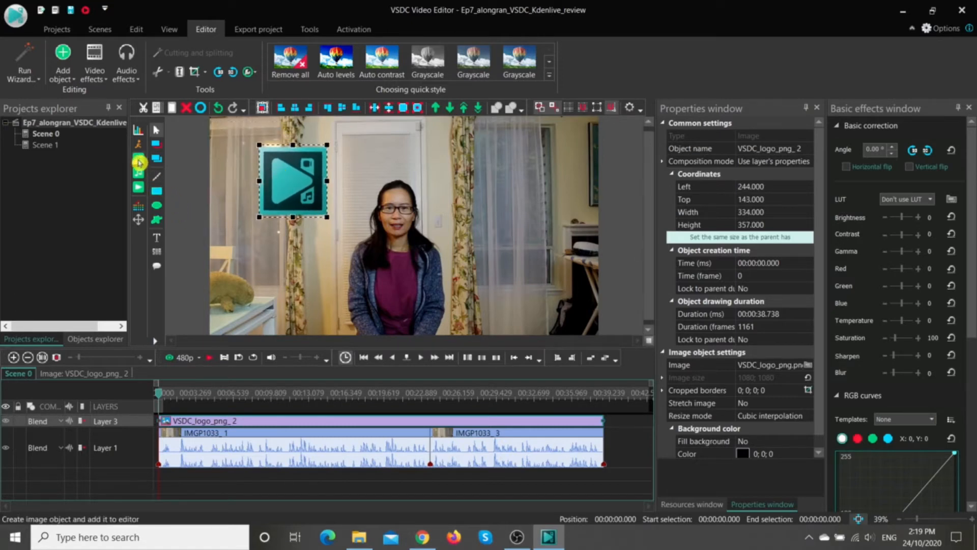
Step: Add the Kdenlive logo image from the cursor position on a newly inserted layer
left_click(139, 161)
left_click(511, 296)
left_click(675, 376)
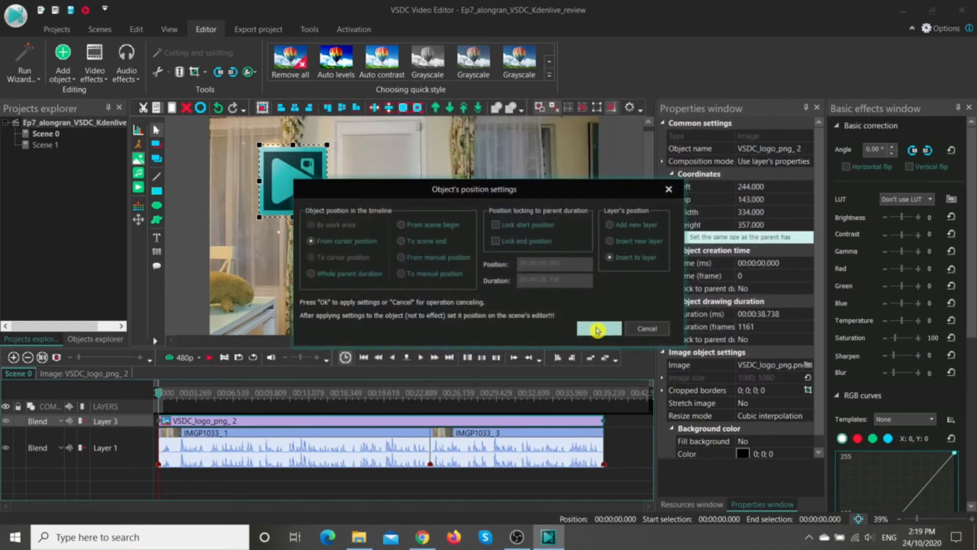
left_click(610, 242)
left_click(607, 328)
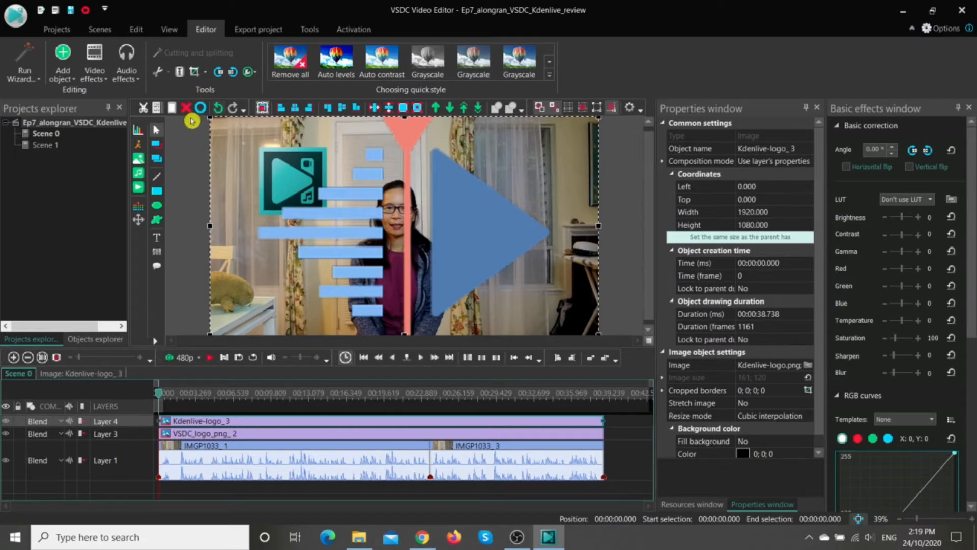
Step: Shrink the Kdenlive logo to about 501 × 440 and place it around Left 1374, Top 143, opposite the VSDC logo
left_click_drag(210, 117, 497, 245)
left_click(534, 305)
left_click_drag(535, 305, 525, 202)
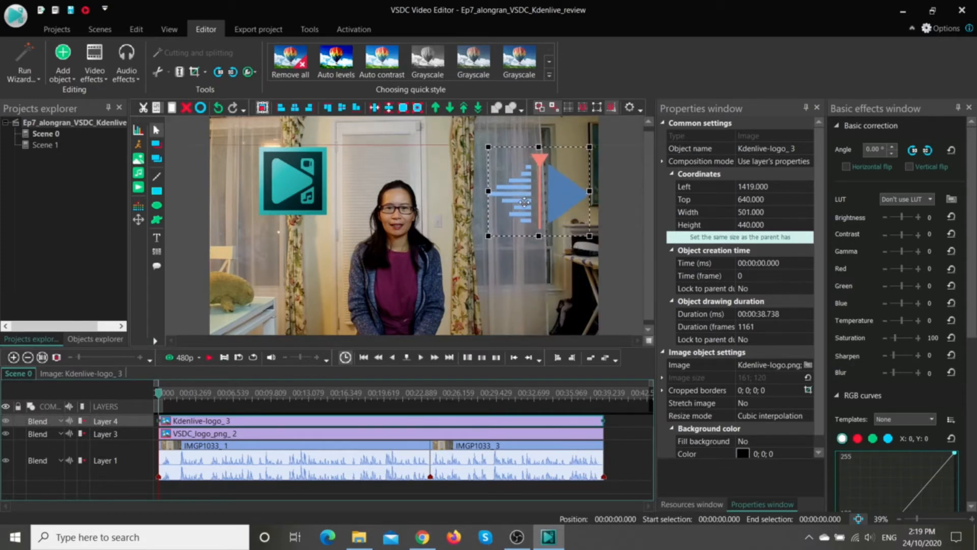
left_click(290, 192)
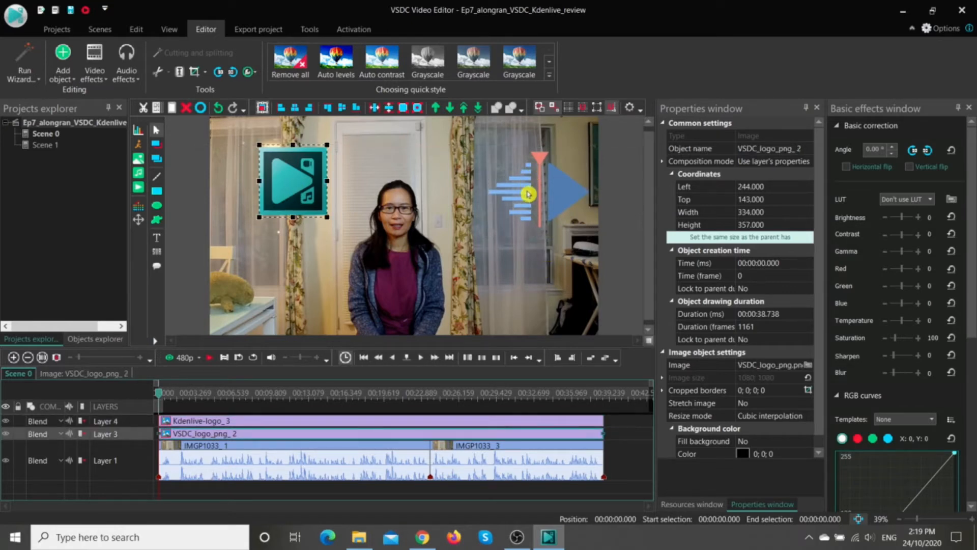
left_click(529, 190)
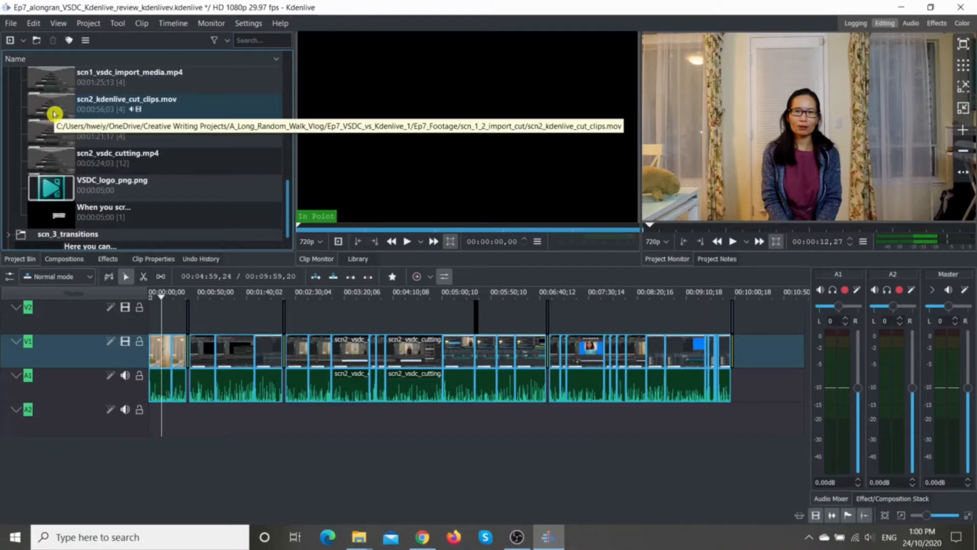
Step: In Kdenlive, place VSDC_logo_png.png on track V2 above the second intro clip near the start of the timeline
left_click(186, 191)
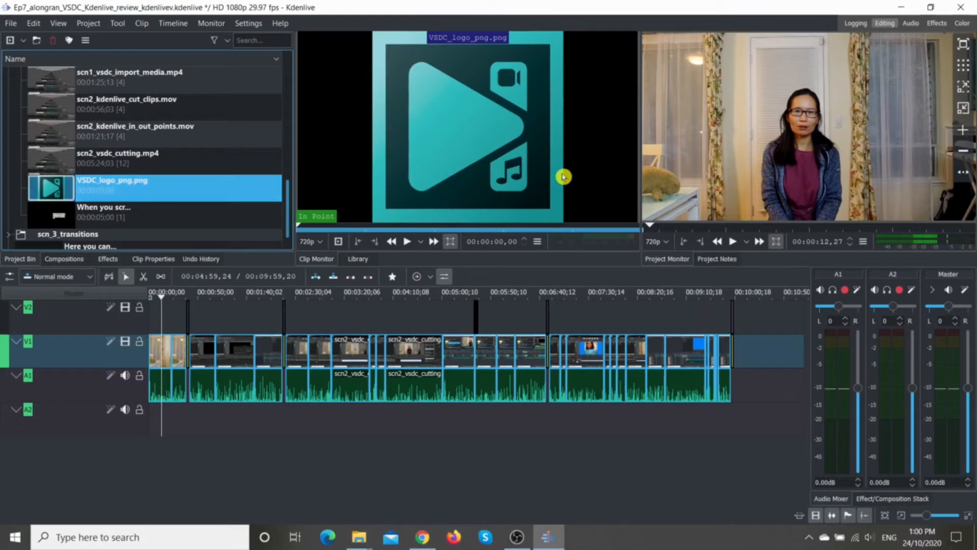
left_click_drag(445, 105, 176, 318)
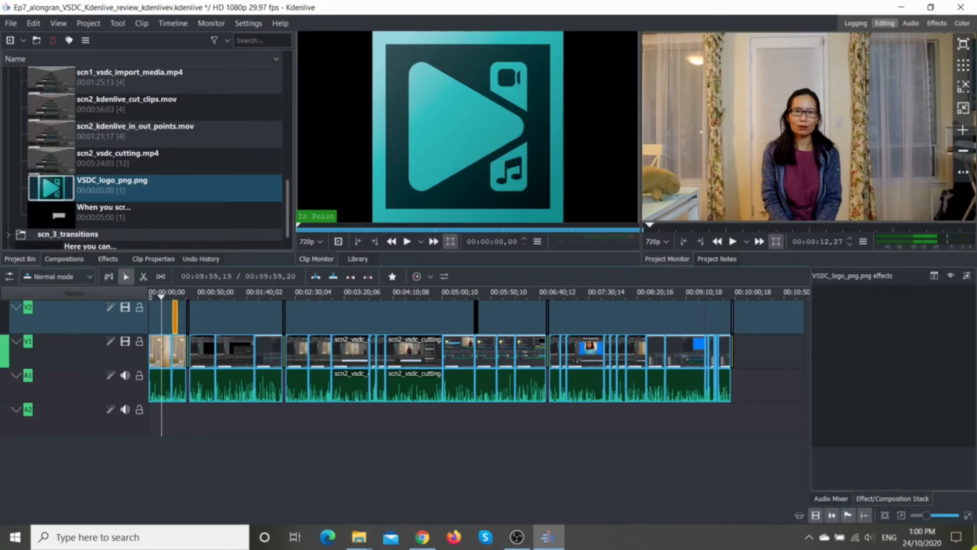
Step: Move the VSDC logo clip to the start of track V2 and extend it to the end of the second intro clip
left_click_drag(927, 516, 940, 519)
left_click_drag(324, 311, 175, 314)
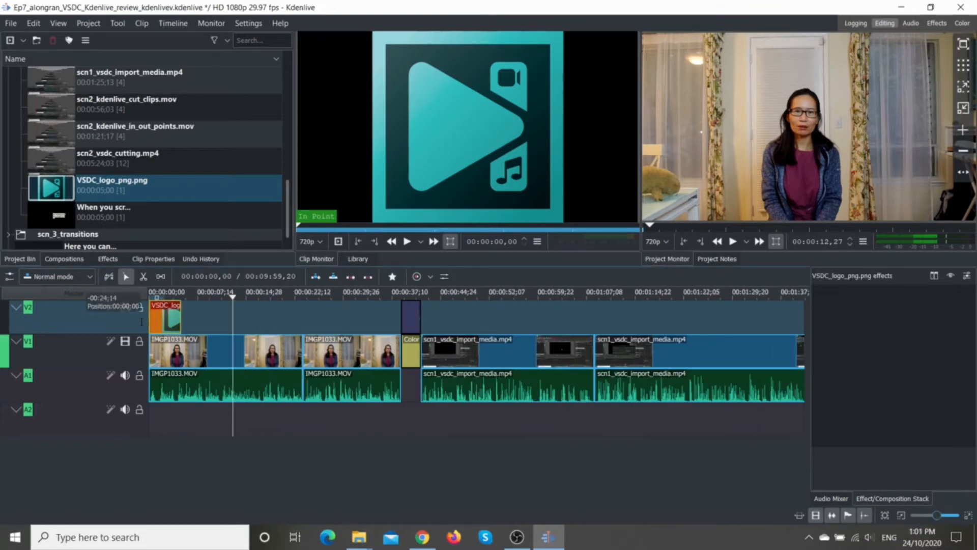
left_click_drag(180, 314, 396, 316)
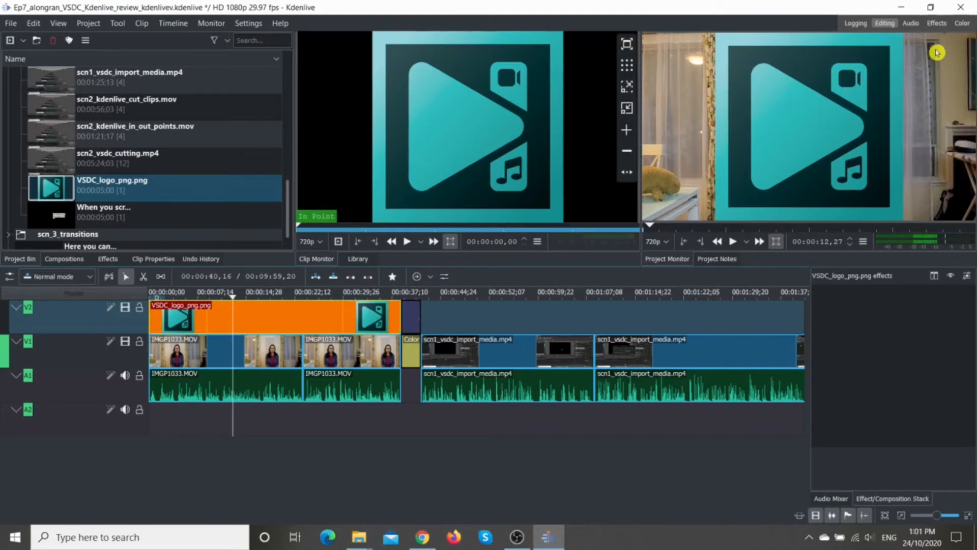
Step: Apply the Position and Zoom effect to the VSDC logo clip on track V2 and show its effect settings
left_click(935, 24)
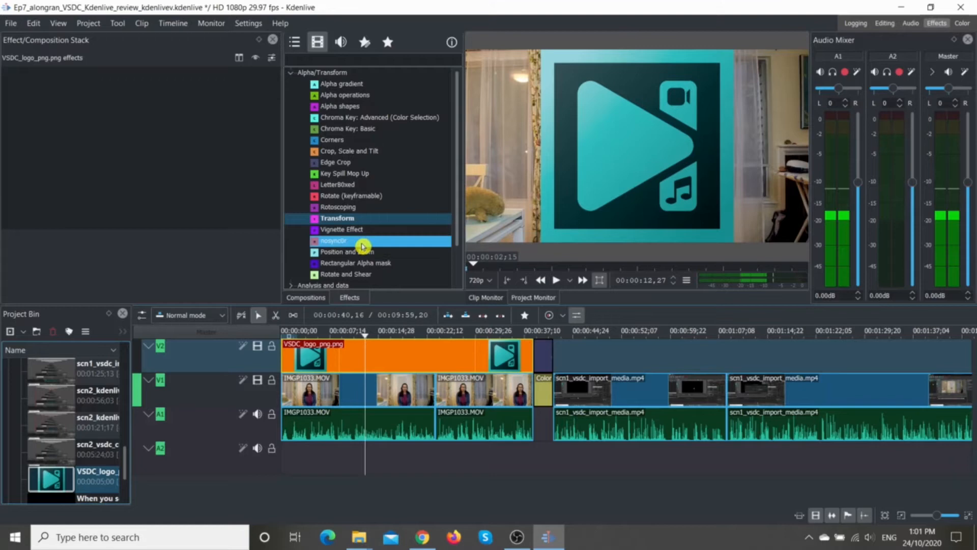
left_click(330, 253)
left_click_drag(329, 254, 410, 351)
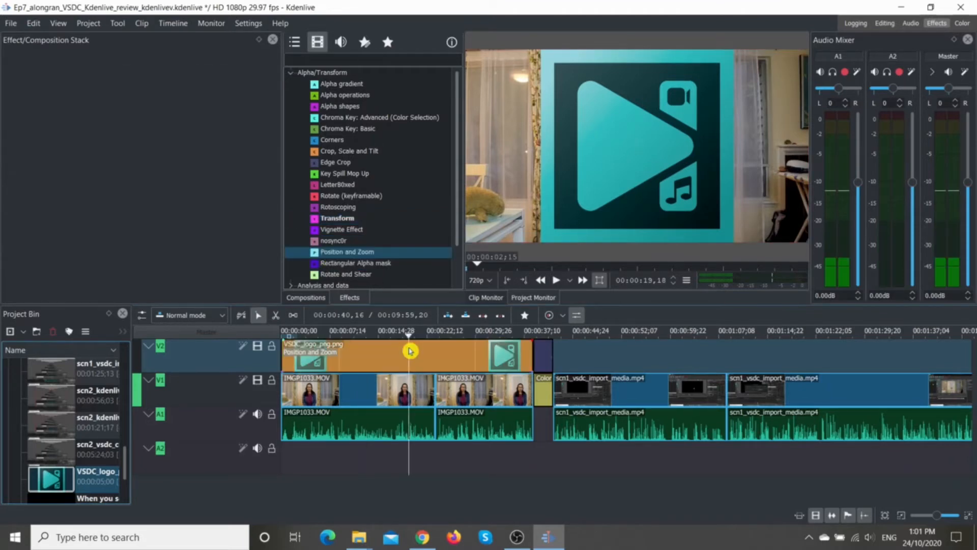
left_click(366, 347)
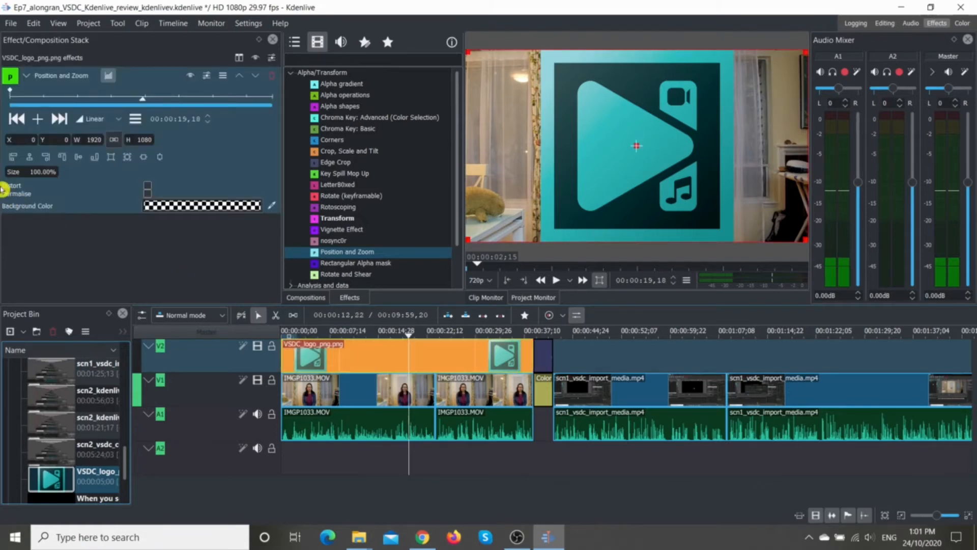
Step: At the clip's first keyframe, shrink the VSDC logo to about 285 × 387 and place it beside the presenter, over the curtain near the plush toy
left_click_drag(144, 102, 3, 112)
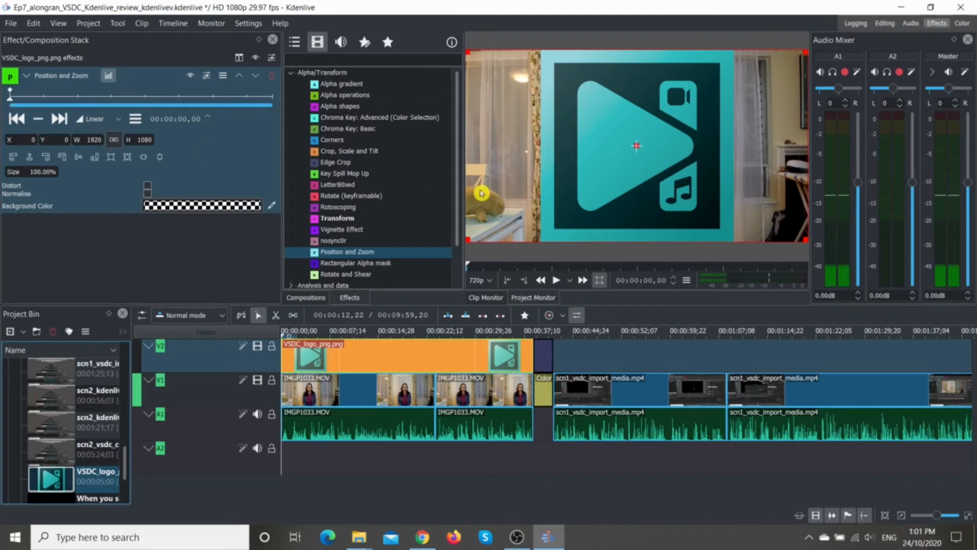
left_click_drag(467, 239, 761, 116)
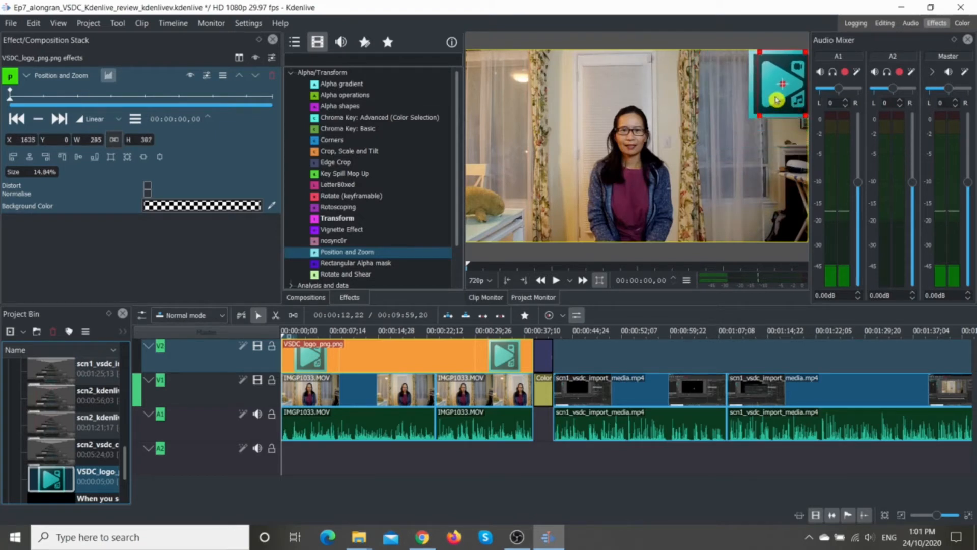
left_click_drag(782, 83, 543, 119)
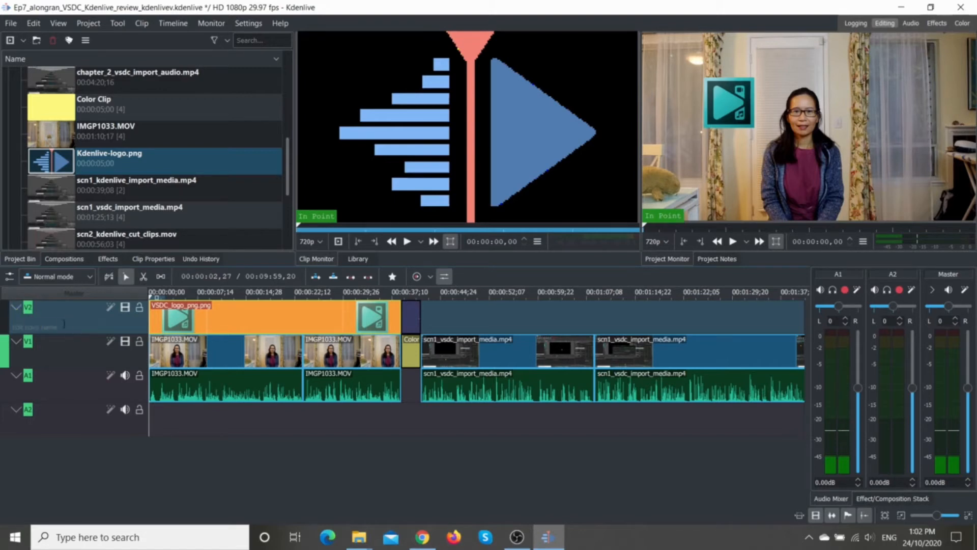
Step: Insert one video track above V2
right_click(74, 318)
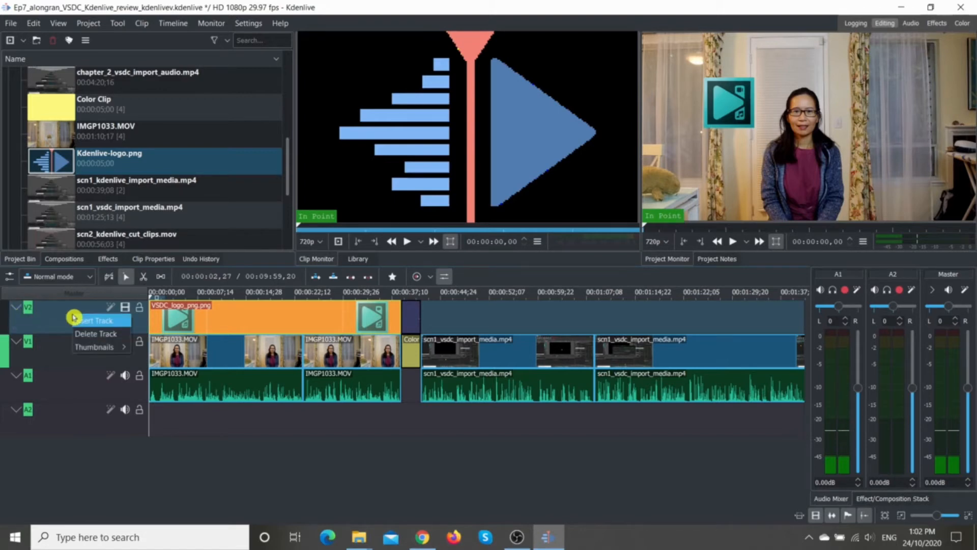
left_click(89, 320)
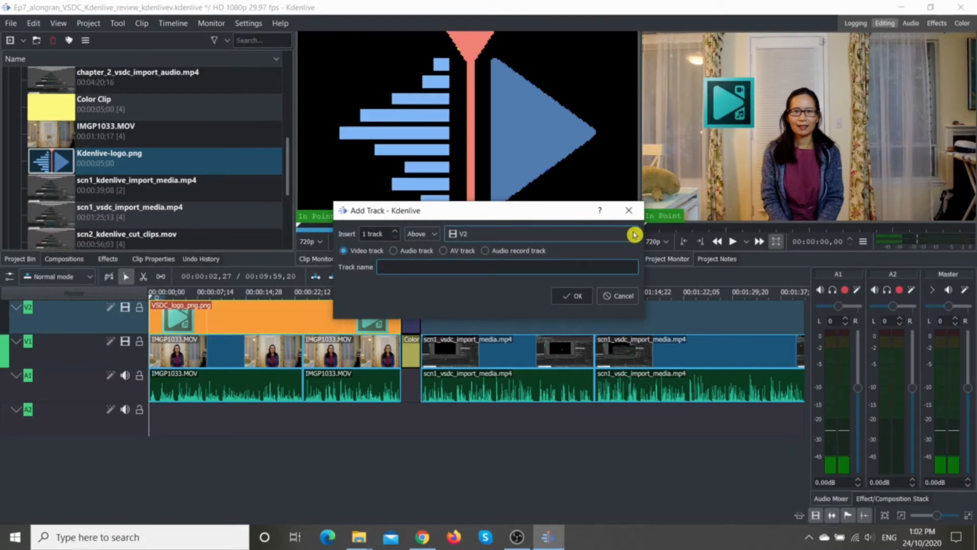
left_click(566, 297)
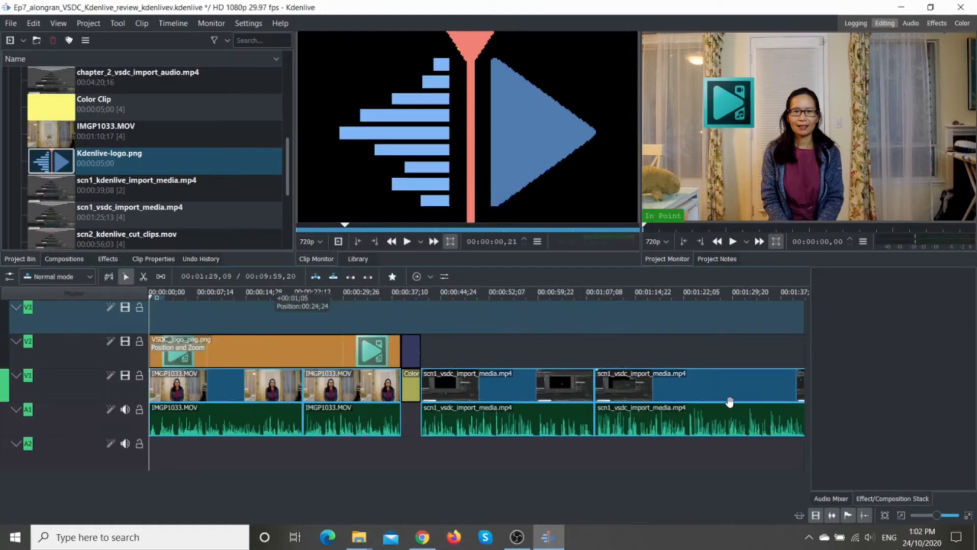
Step: Place Kdenlive-logo.png on track V3 and stretch it from the timeline start to the end of the first color clip
left_click_drag(446, 96, 339, 319)
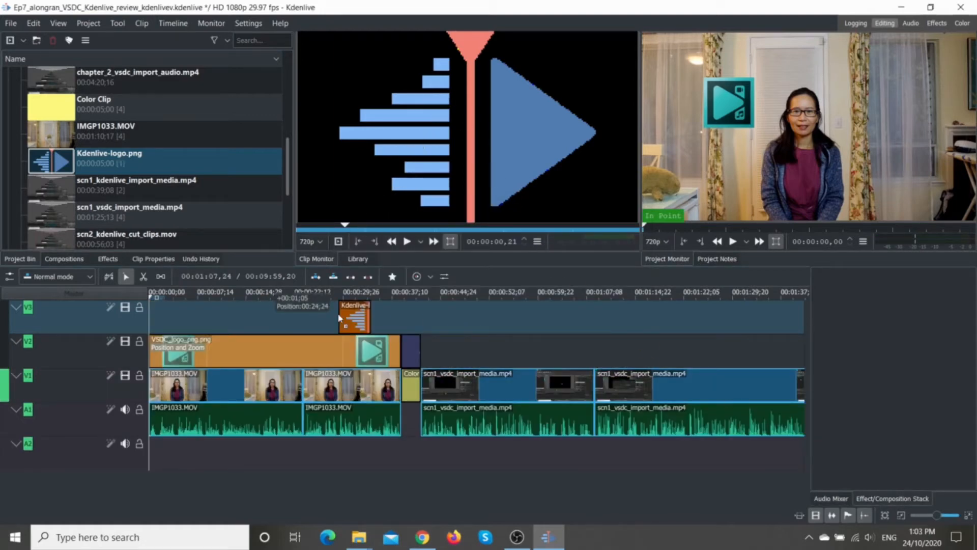
left_click_drag(339, 318, 150, 319)
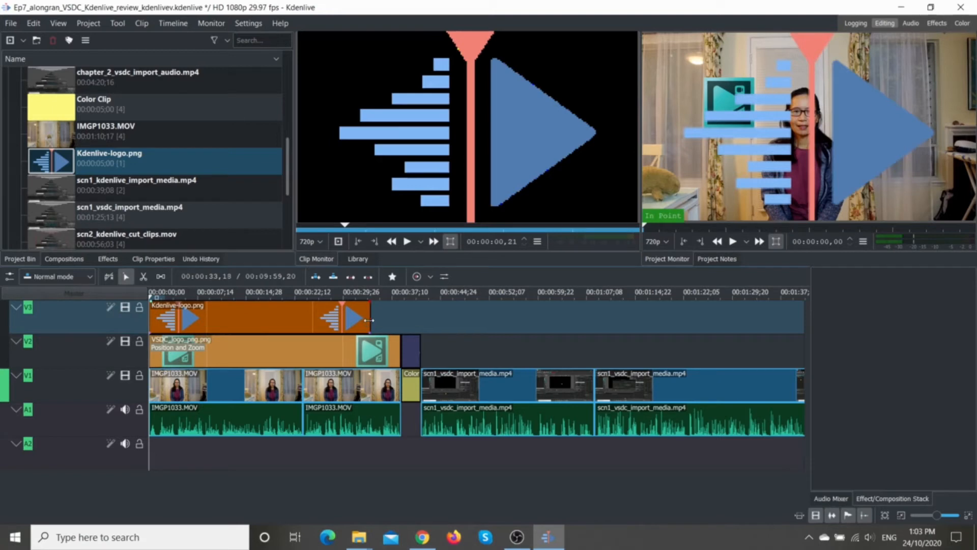
left_click_drag(369, 319, 420, 319)
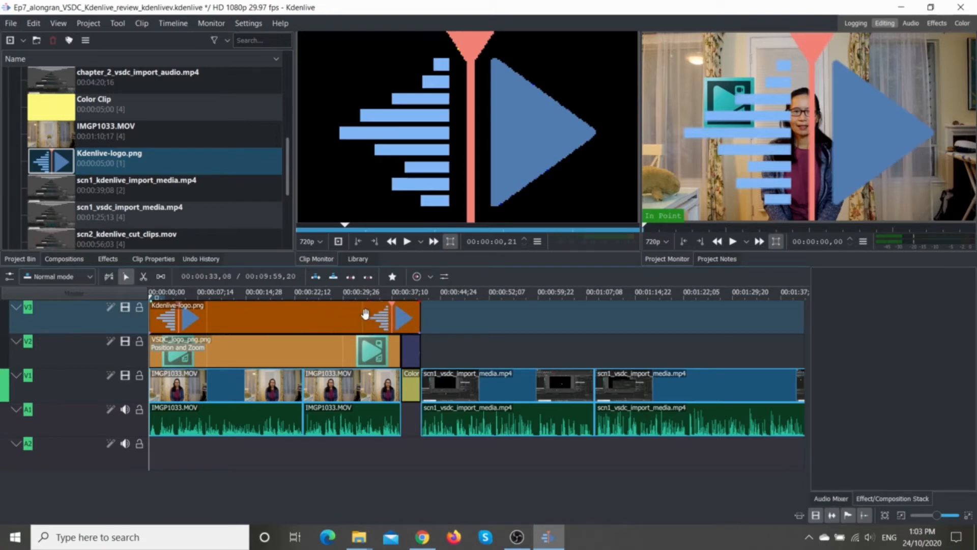
Step: Apply the Position and Zoom effect to the Kdenlive logo clip on track V3 and show its effect settings
left_click(286, 320)
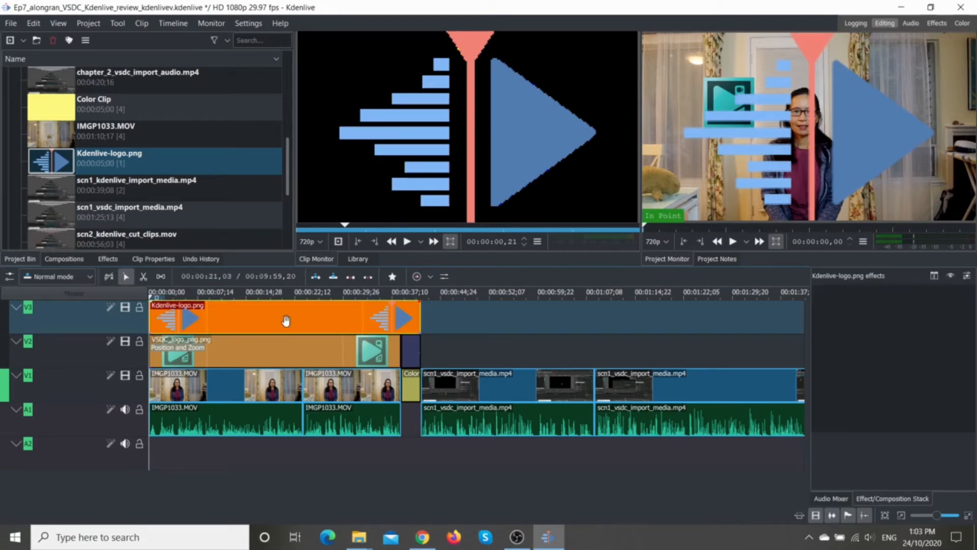
left_click(937, 23)
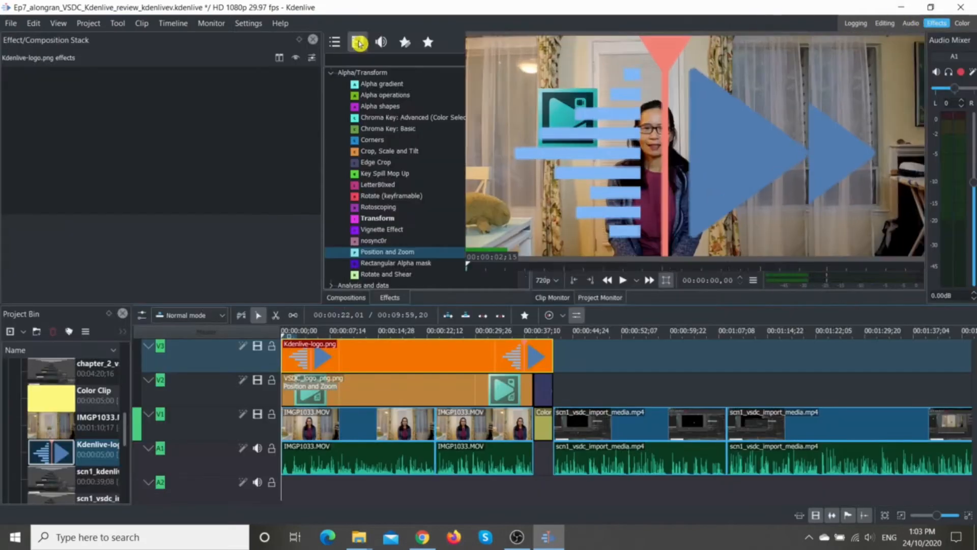
left_click(368, 254)
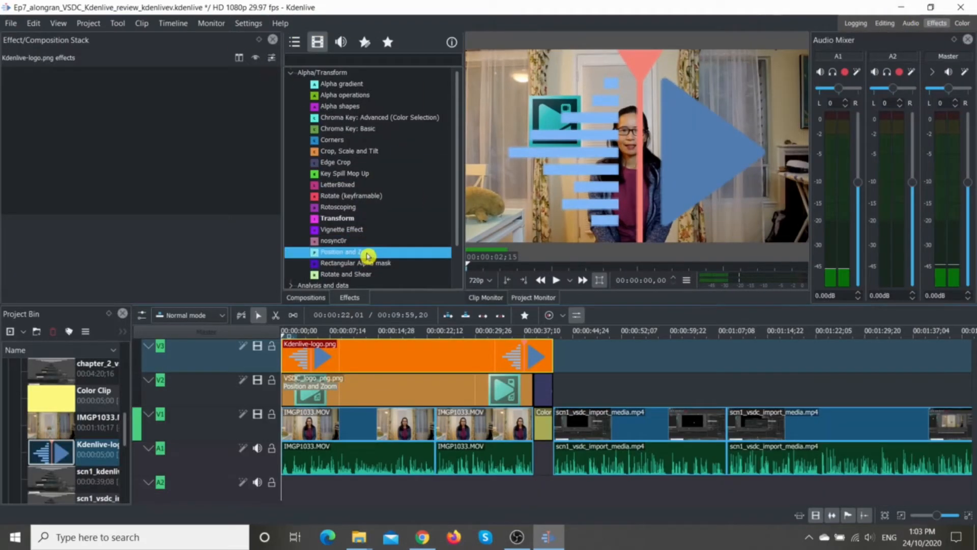
left_click_drag(368, 254, 404, 353)
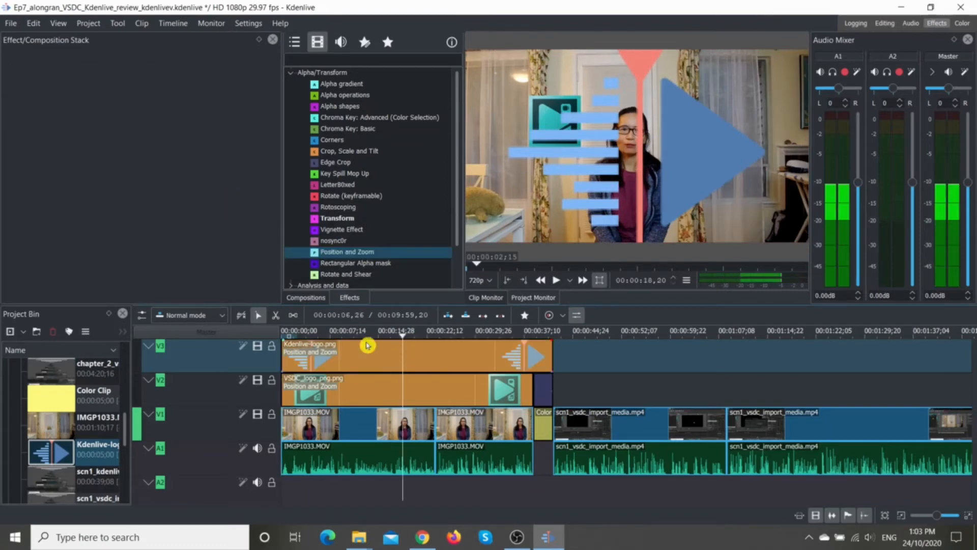
left_click(379, 356)
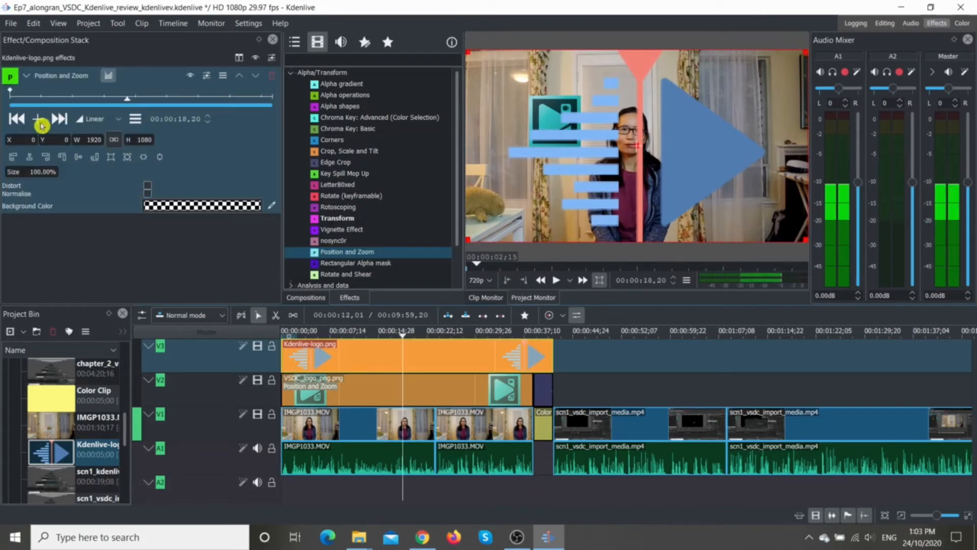
Step: Shrink the Kdenlive logo to about 276 × 456, place it around X 1318, Y 209 opposite the VSDC logo, and reduce it slightly further
left_click_drag(468, 240, 762, 128)
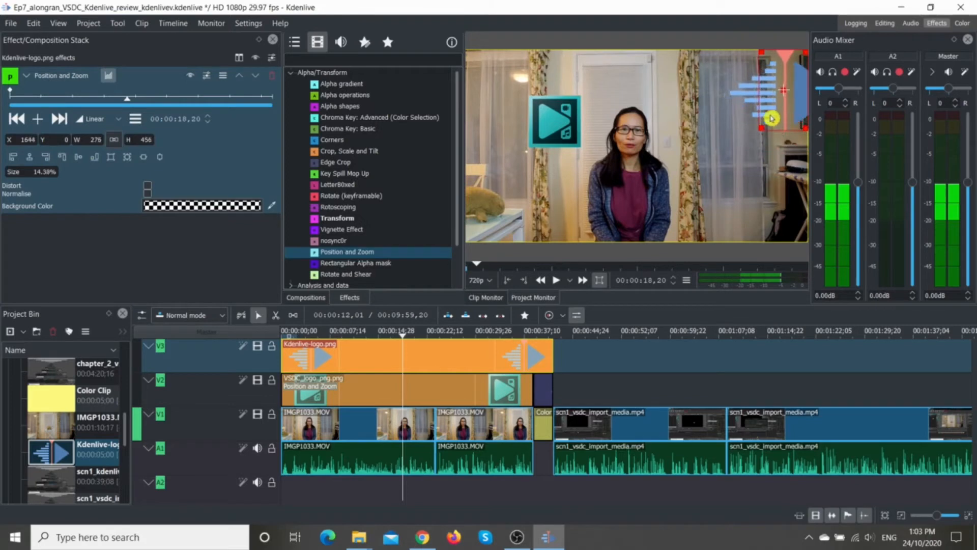
left_click_drag(786, 81, 728, 118)
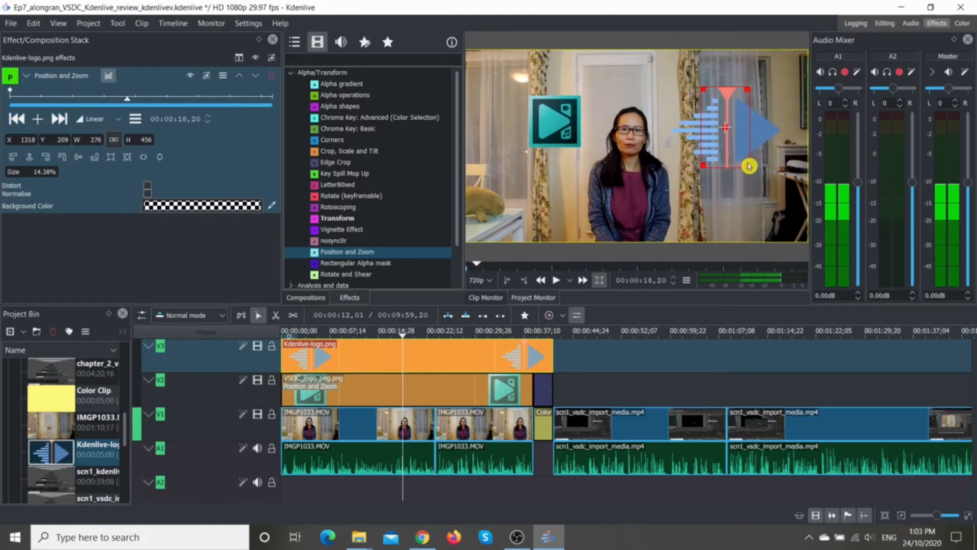
left_click_drag(747, 164, 739, 148)
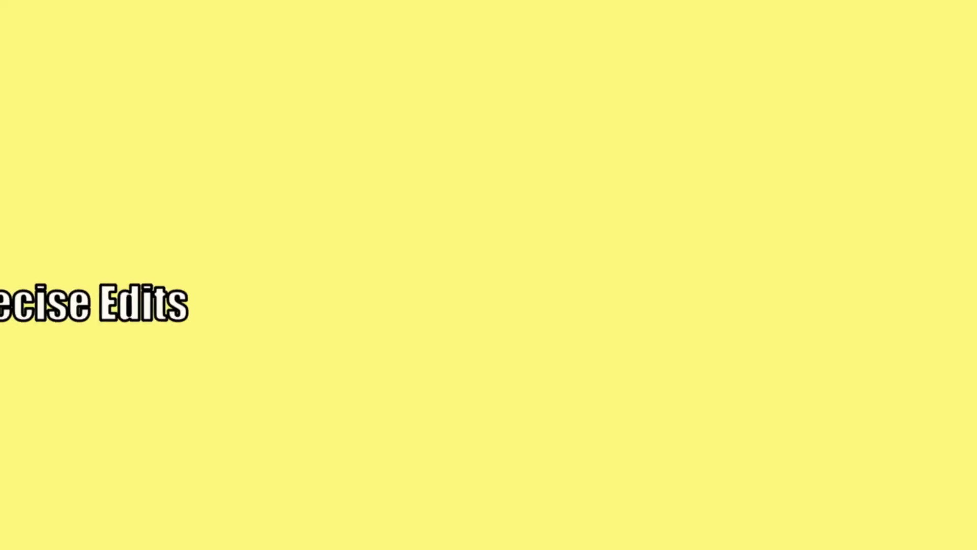
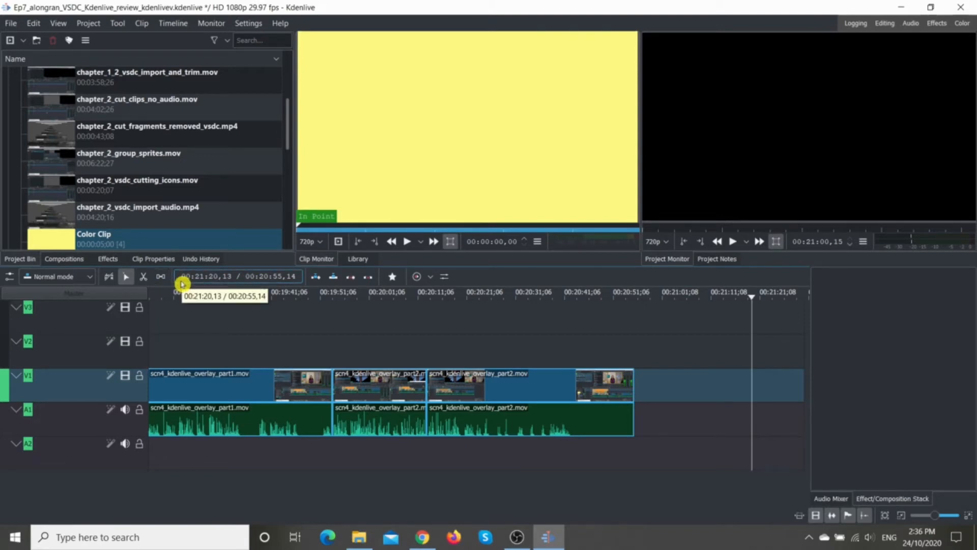
Step: Switch the timeline's time display to Frames and back to hh:mm:ss:ff
right_click(182, 284)
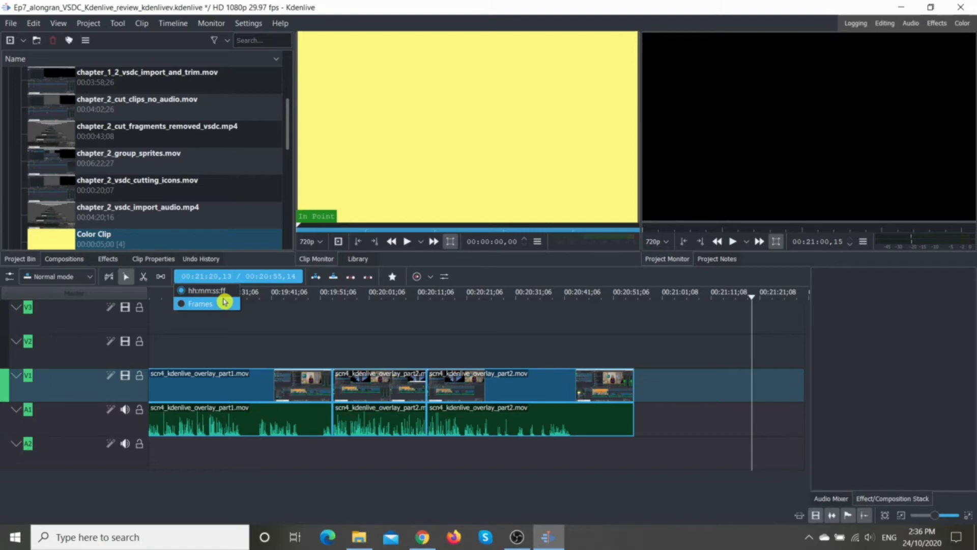
left_click(182, 305)
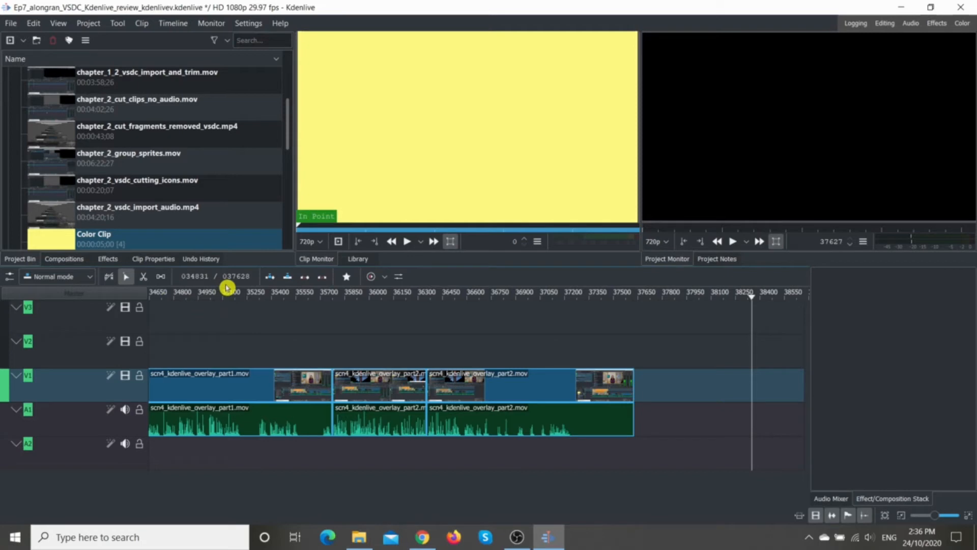
left_click(204, 288)
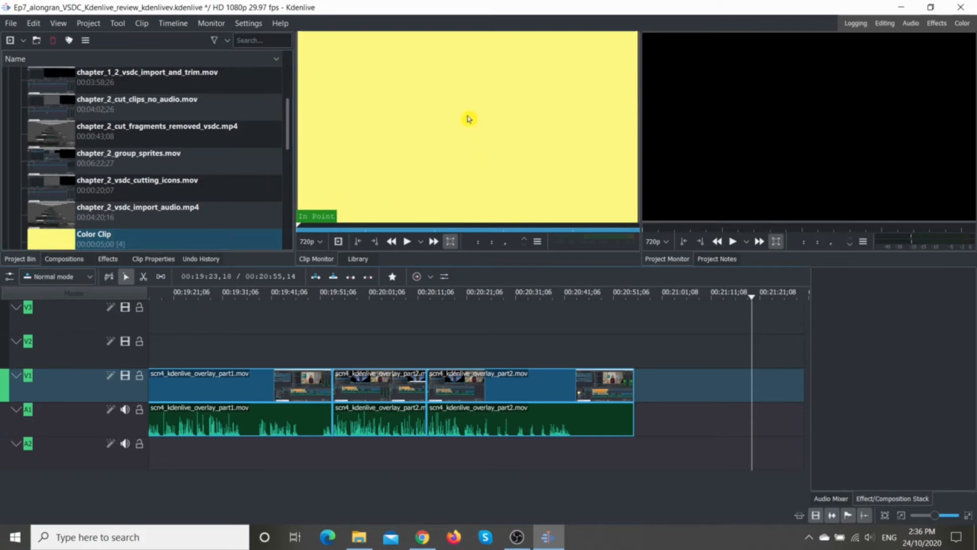
Step: Place the yellow color clip on track V1 directly after the last clip and set its duration to 00:00:03,00
left_click_drag(469, 119, 644, 406)
left_click_drag(642, 404, 634, 395)
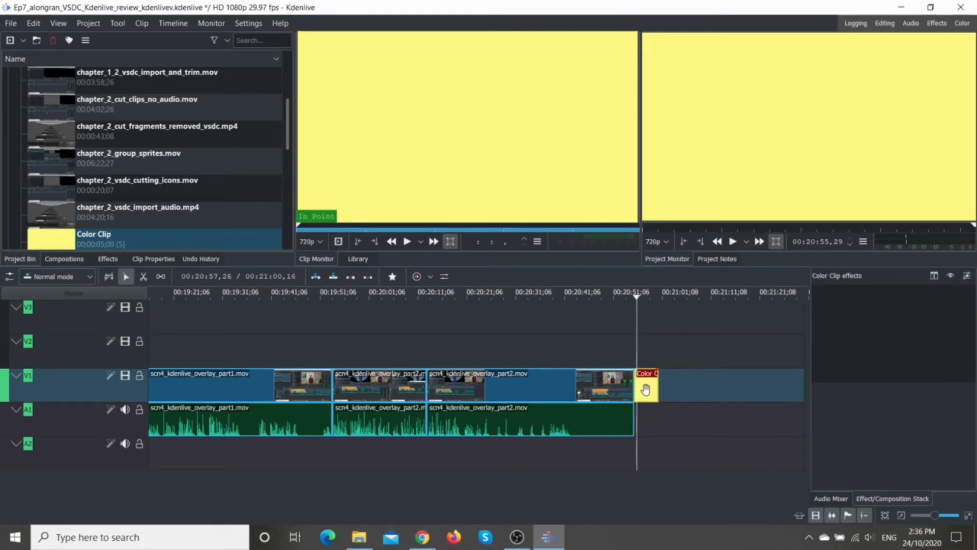
right_click(645, 390)
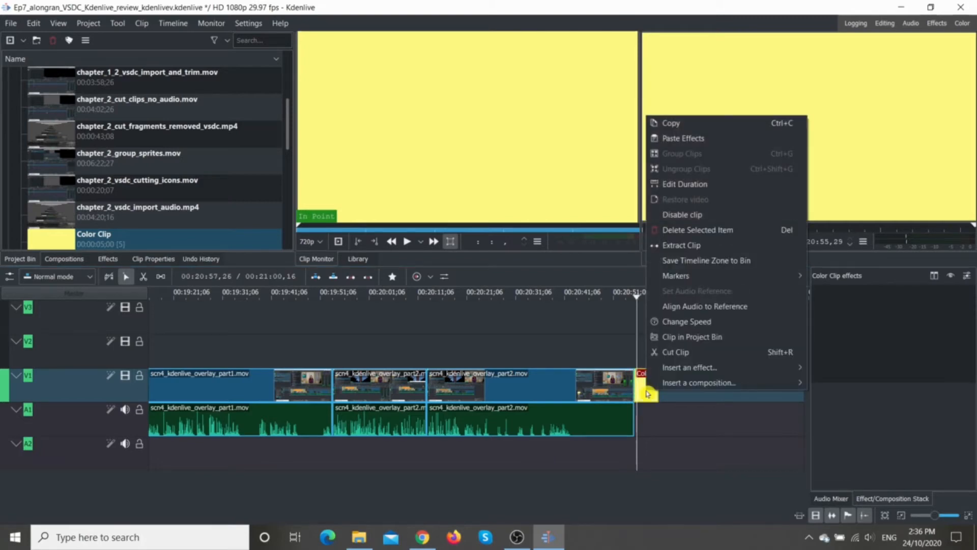
left_click(702, 185)
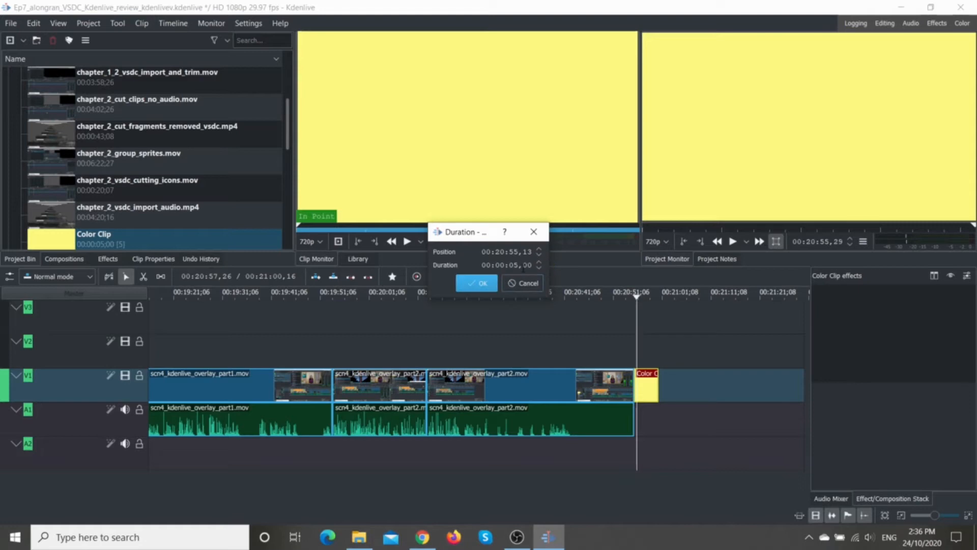
left_click(519, 266)
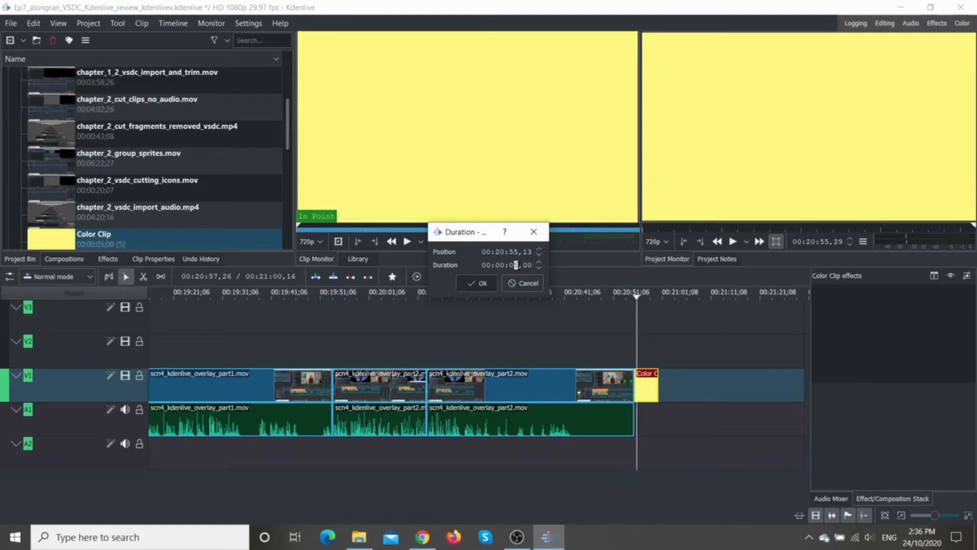
type("3")
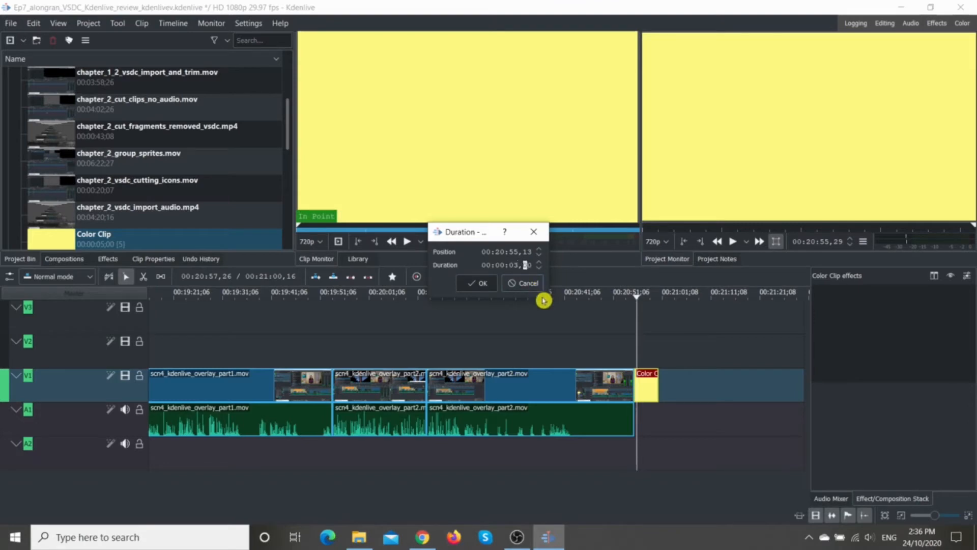
left_click(481, 284)
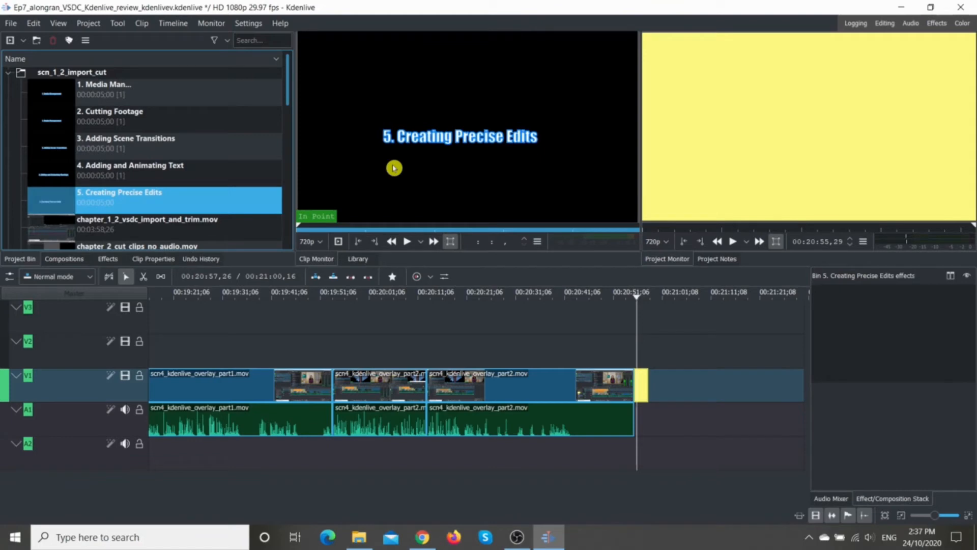
Step: Place the "5. Creating Precise Edits" title on track V2 directly above the yellow color clip and set its duration to 00:00:03,00
left_click_drag(436, 136, 636, 353)
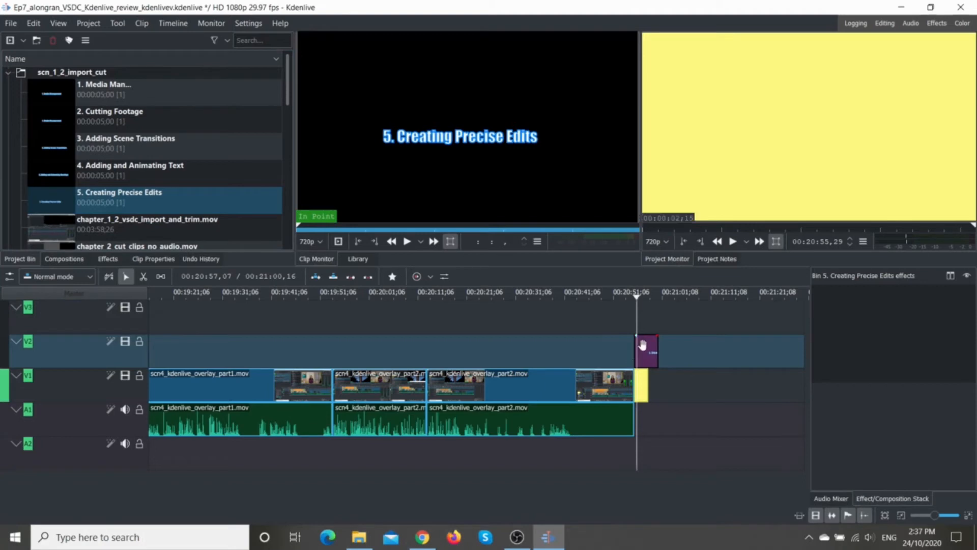
right_click(644, 347)
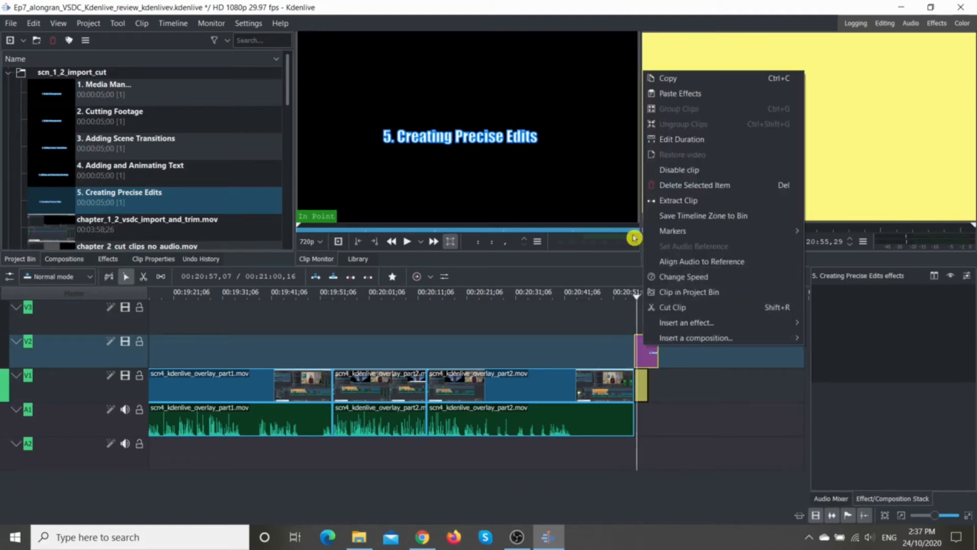
left_click(665, 146)
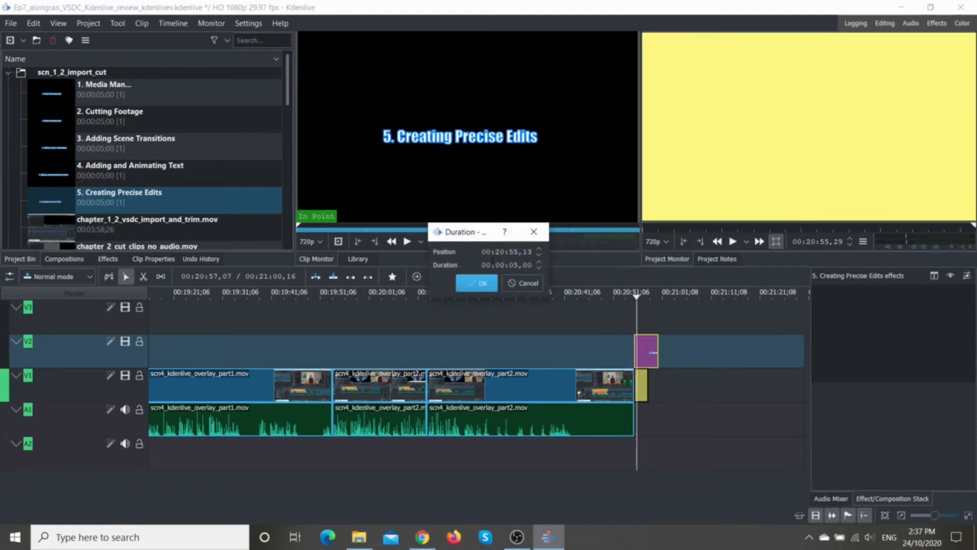
left_click_drag(515, 266, 518, 265)
type("3")
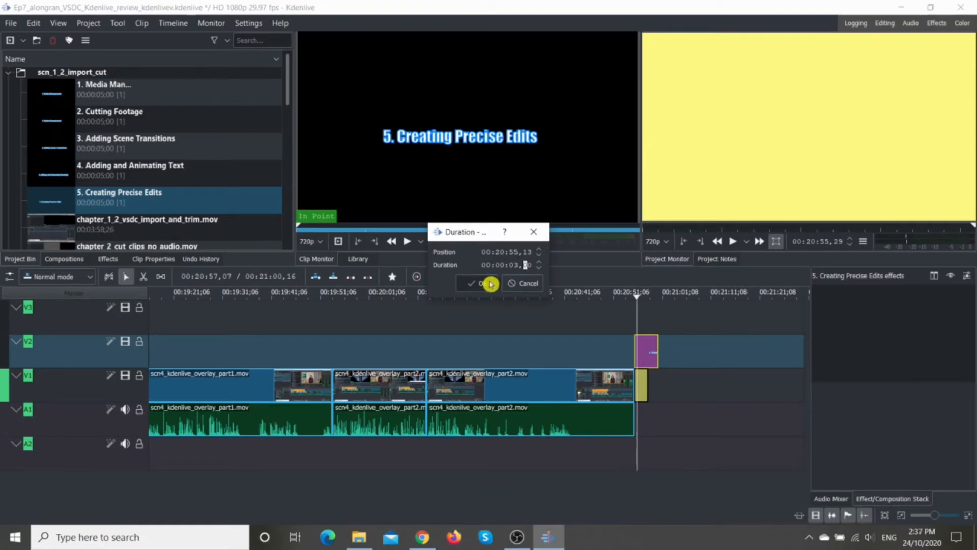
left_click(478, 283)
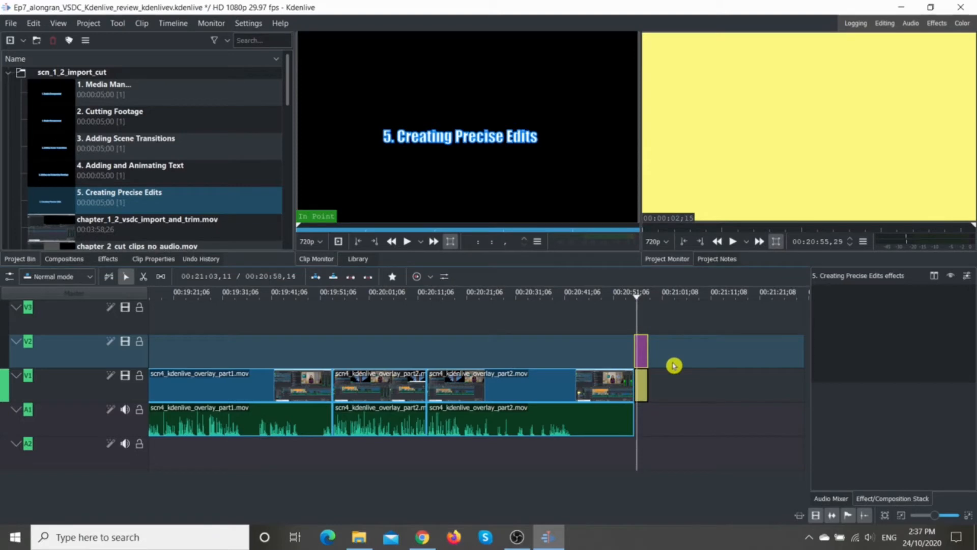
Step: Check the position and duration settings of the yellow color clip on V1 and the title clip on V2
left_click(641, 380)
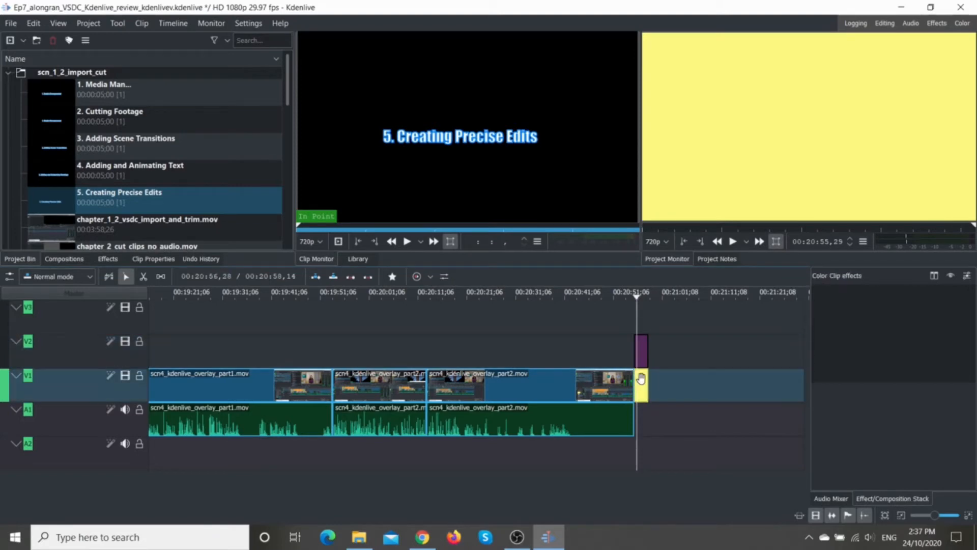
right_click(641, 379)
left_click(679, 181)
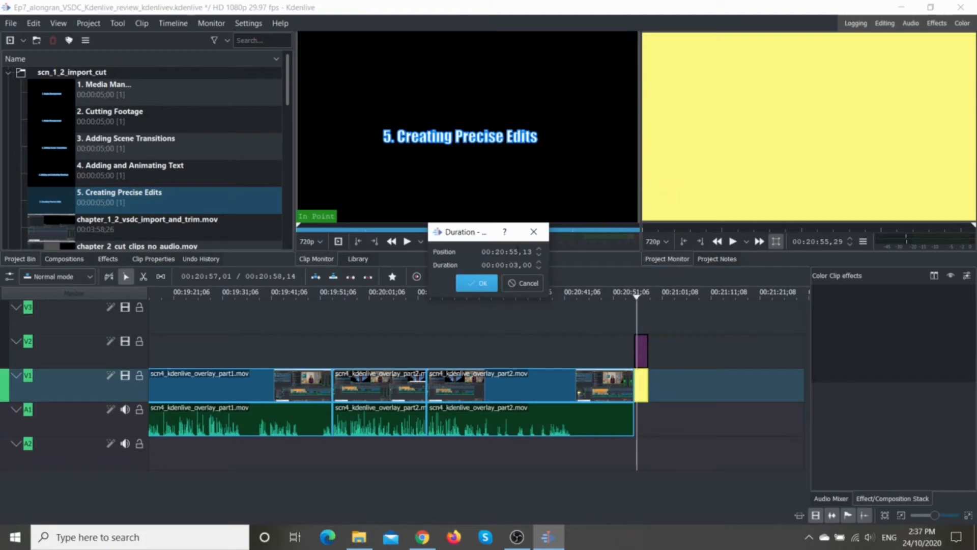
left_click(534, 233)
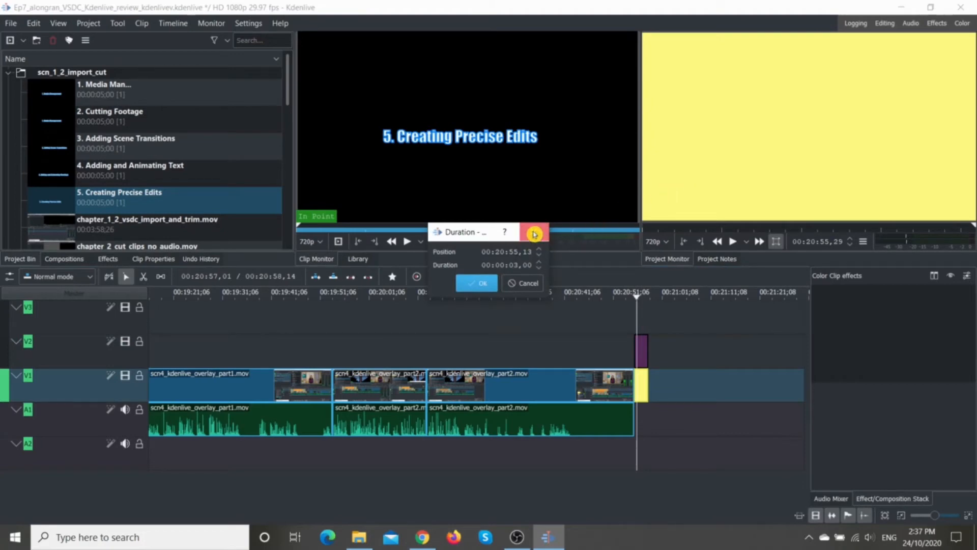
right_click(637, 350)
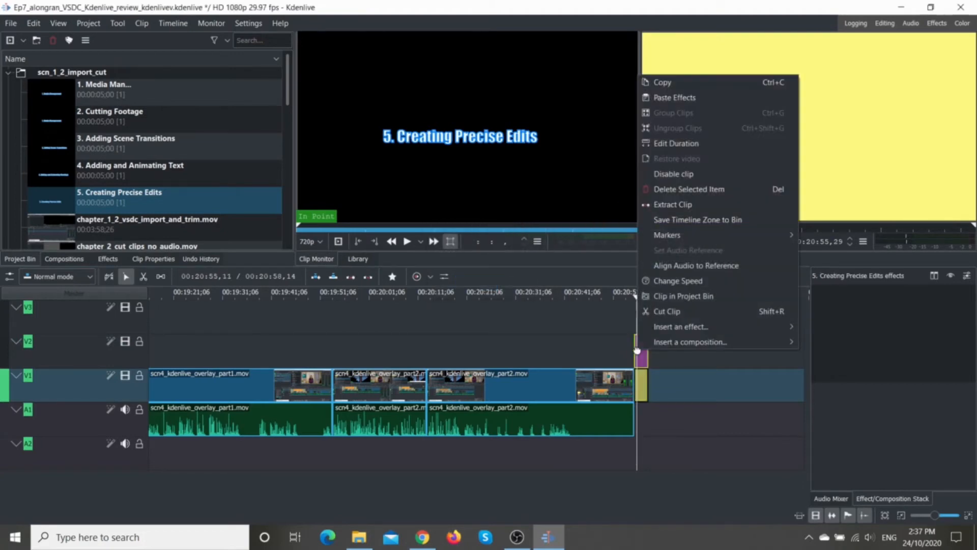
left_click(665, 142)
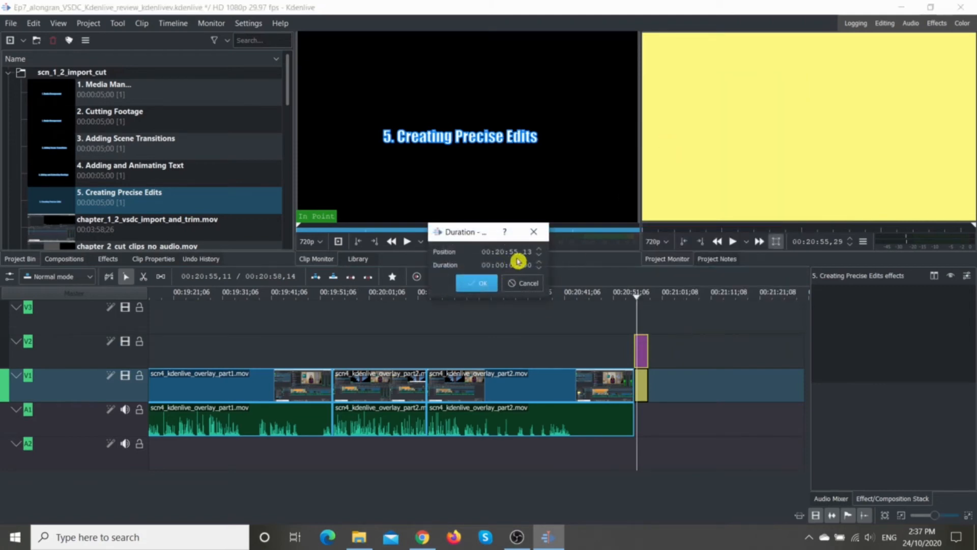
left_click(481, 284)
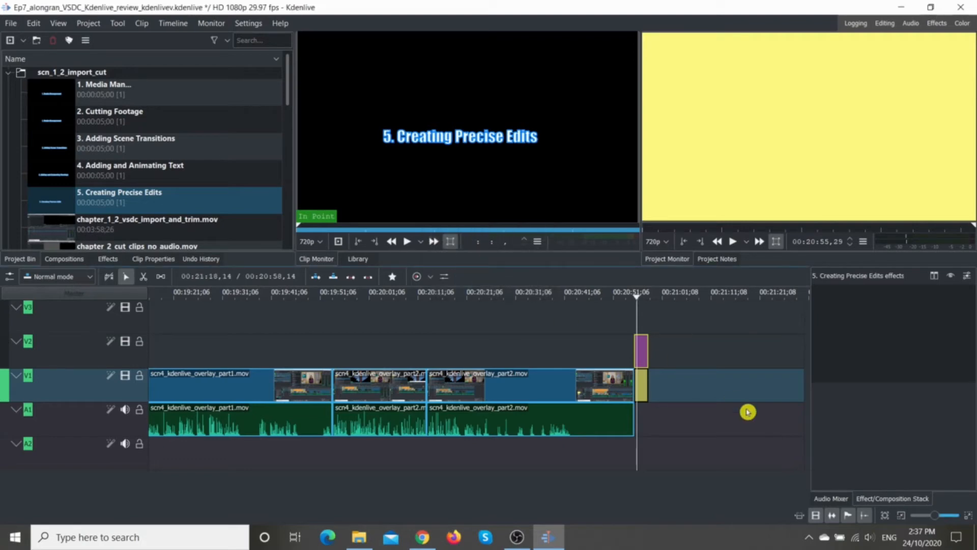
left_click(626, 316)
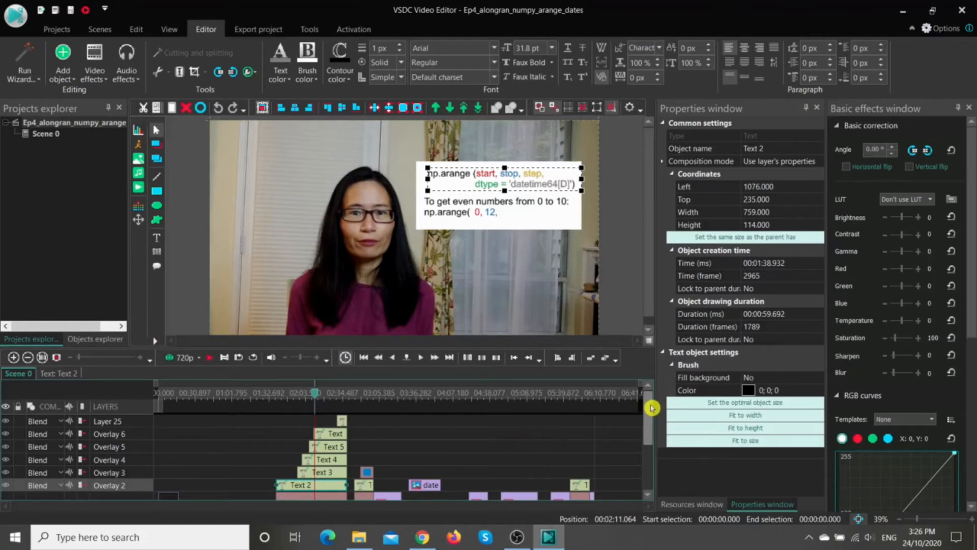
Step: In VSDC Video Editor, examine the overlay layers by inspecting Rectangle 2, Text 2 and the arange_by_days image on the timeline
left_click_drag(652, 407, 649, 446)
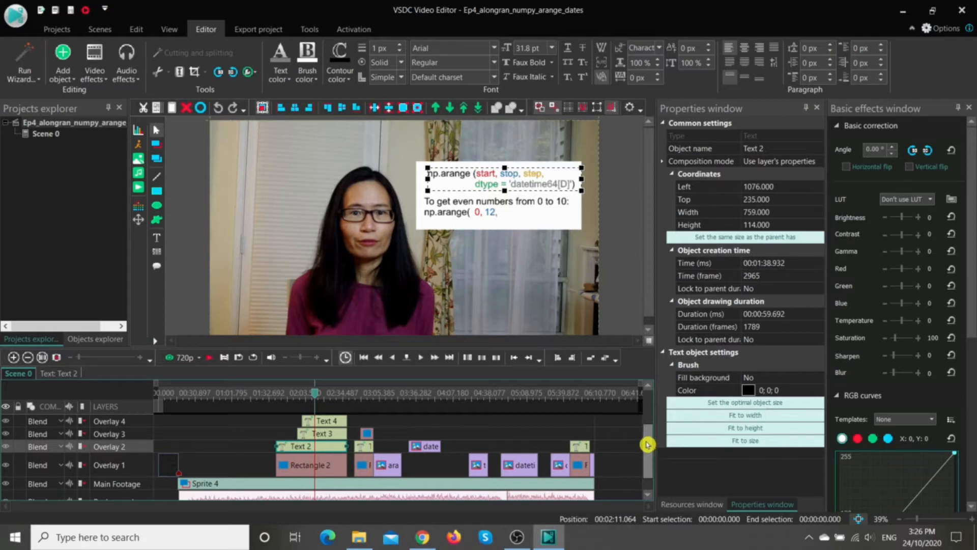
left_click(336, 469)
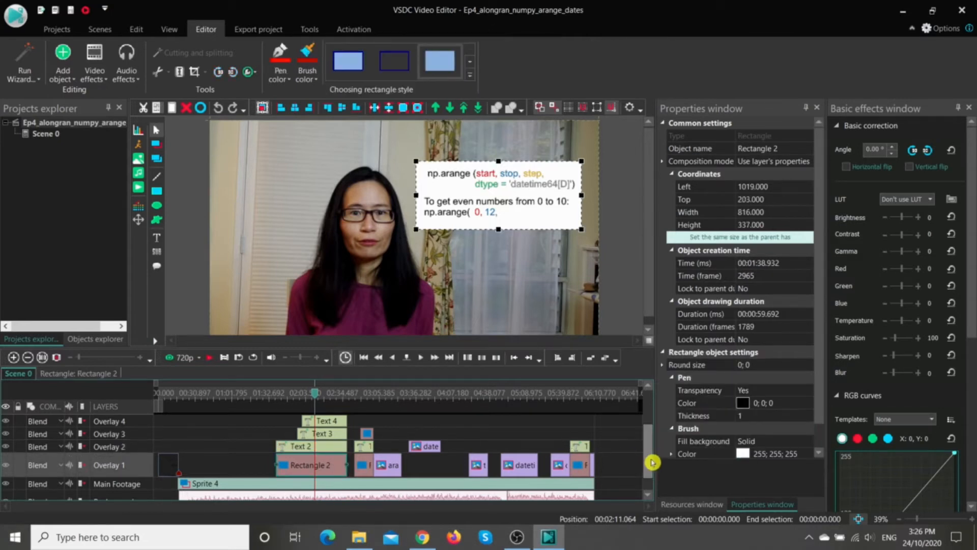
left_click_drag(655, 462, 657, 440)
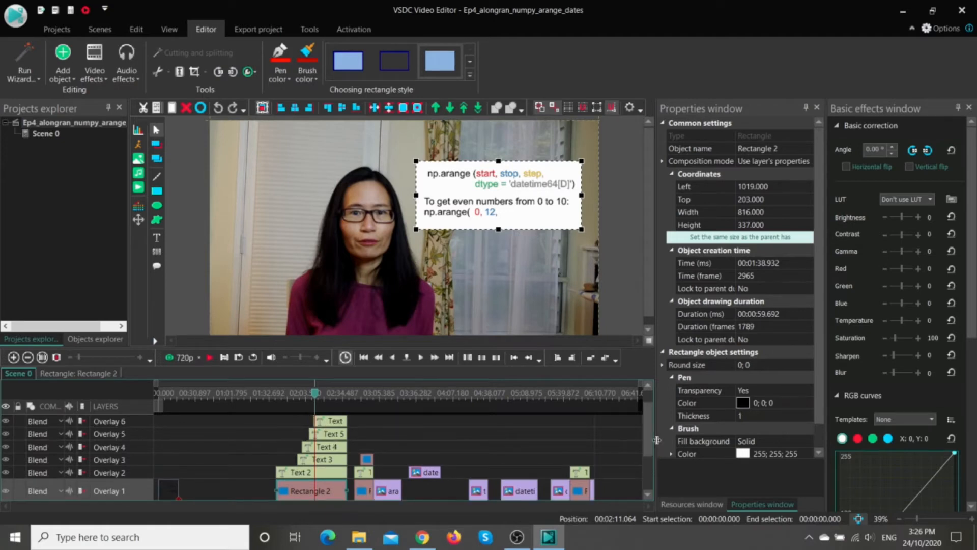
left_click(296, 511)
left_click(298, 474)
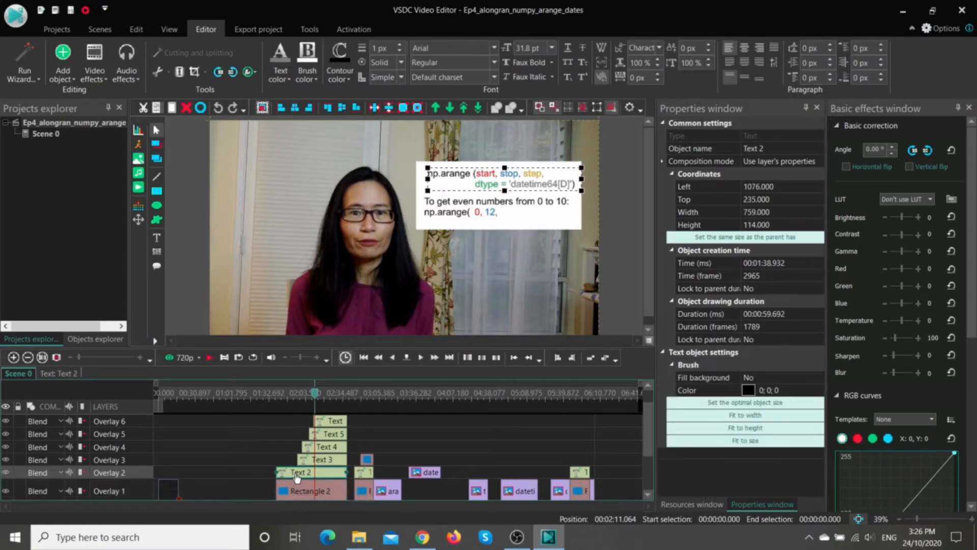
left_click(296, 490)
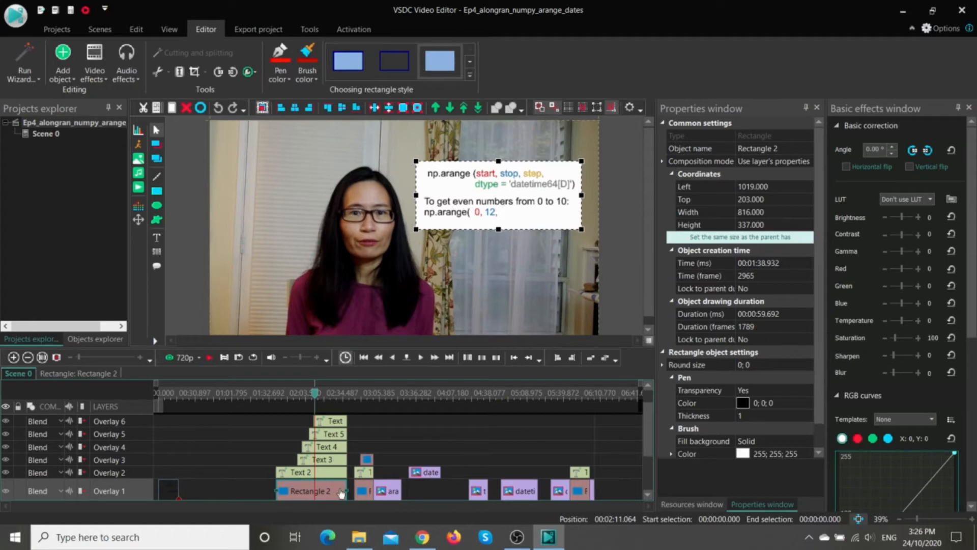
left_click(293, 475)
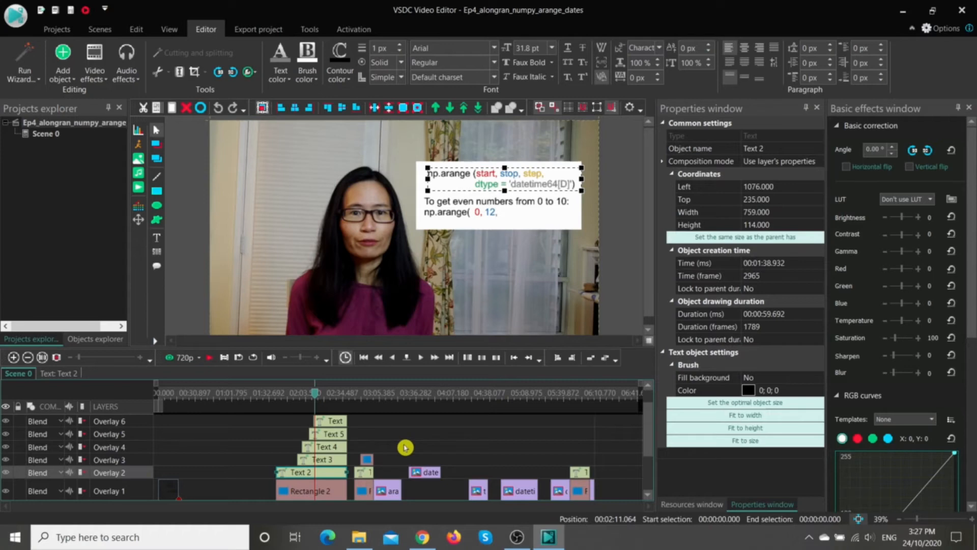
left_click(378, 495)
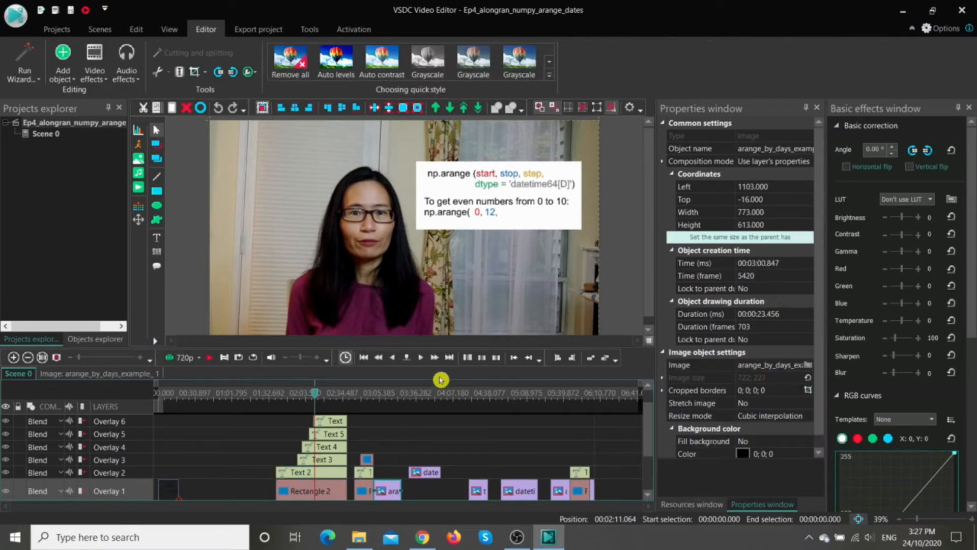
left_click(408, 361)
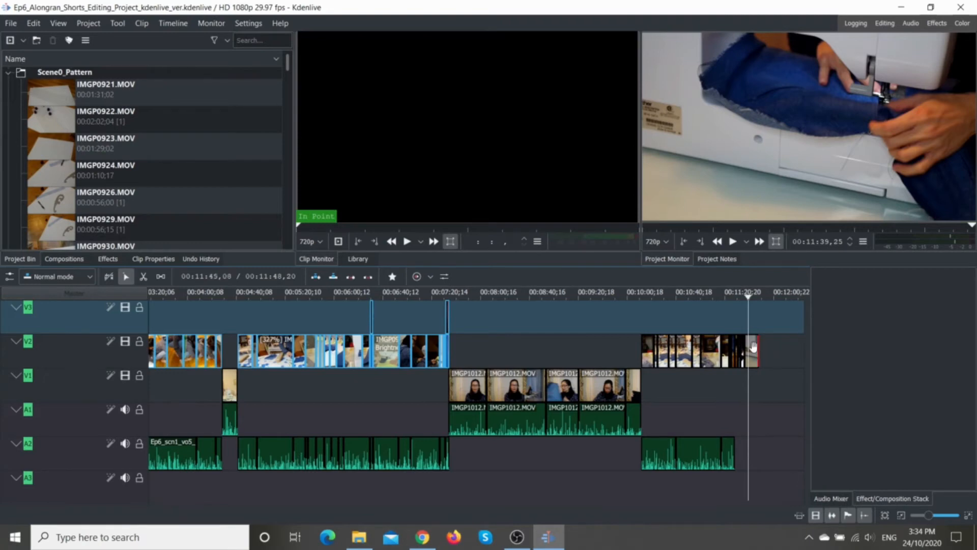
Step: In the Kdenlive shorts project, extend the end of the last sewing clip on track V2 to about 00:11:59,17
left_click_drag(757, 348, 758, 348)
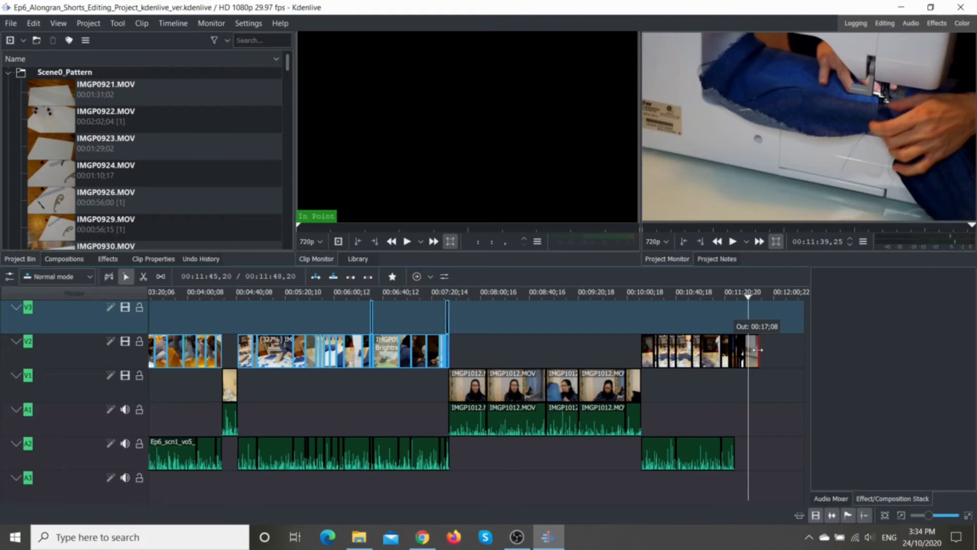
left_click_drag(758, 349, 772, 349)
Step: Play the extended sewing clip from 00:11:37,10, trim its end to the playhead near 00:11:54,25, and return the playhead to about 00:11:41,02
left_click(745, 295)
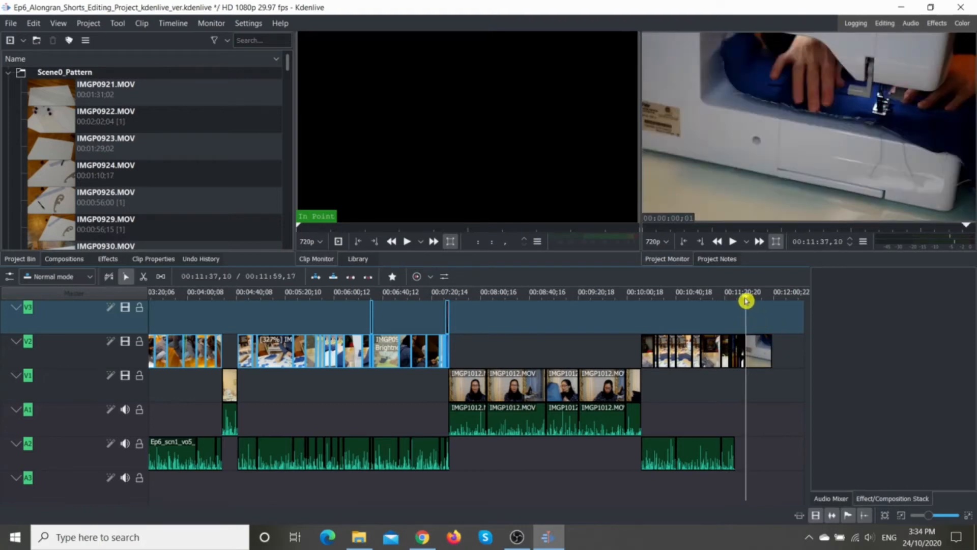
left_click(733, 242)
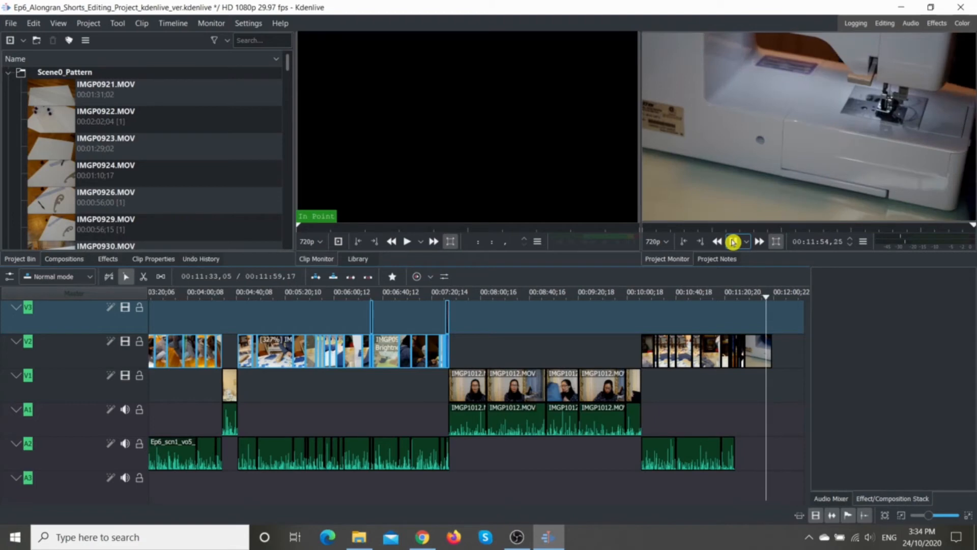
left_click(732, 242)
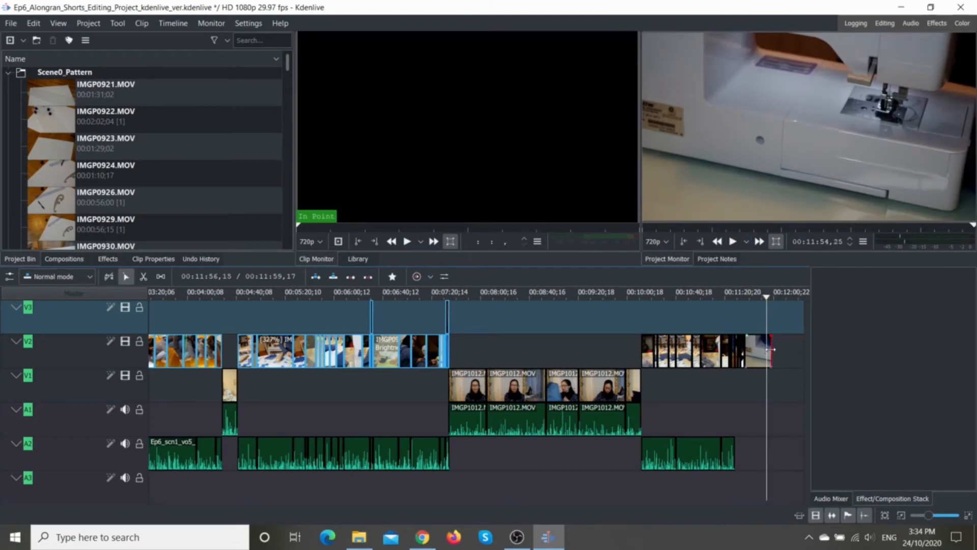
left_click_drag(771, 351, 763, 350)
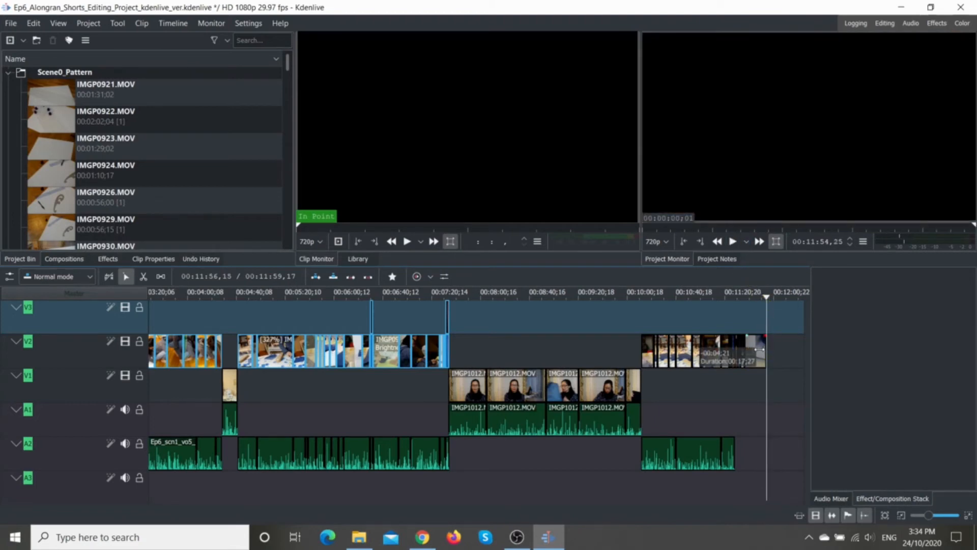
left_click_drag(765, 298, 751, 305)
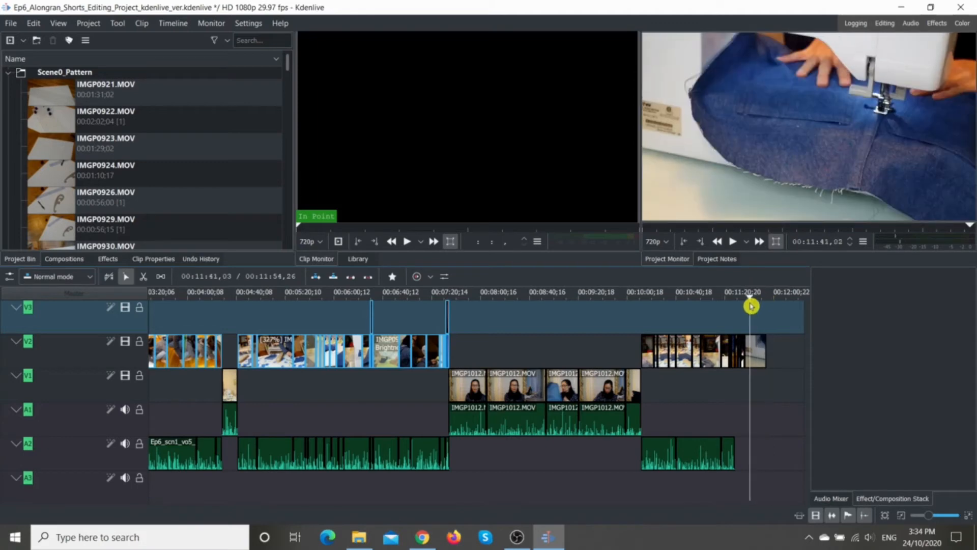
Step: Trim the end of the last sewing clip on V2 to about 00:11:49,01 and play it from about 00:11:38,05
left_click_drag(764, 350, 759, 346)
left_click_drag(757, 309, 745, 308)
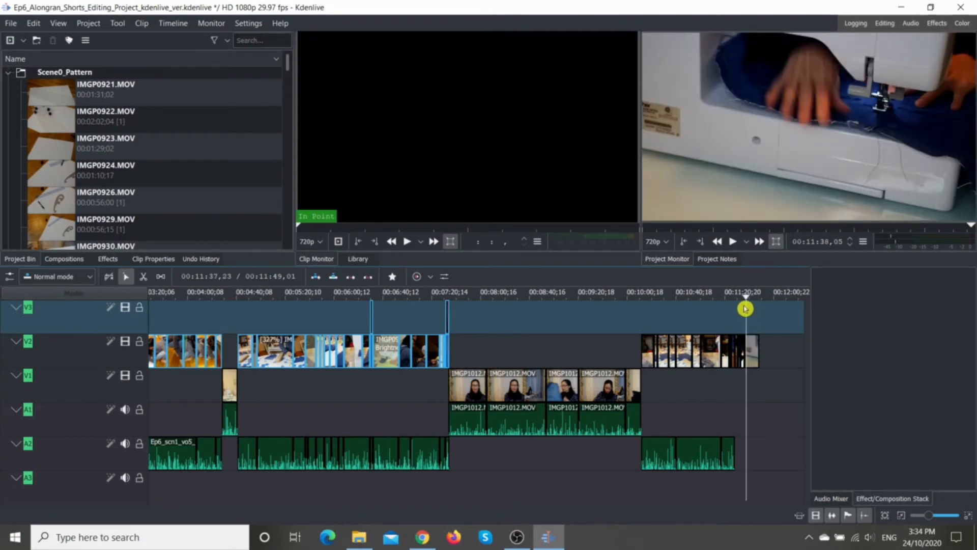
left_click(733, 242)
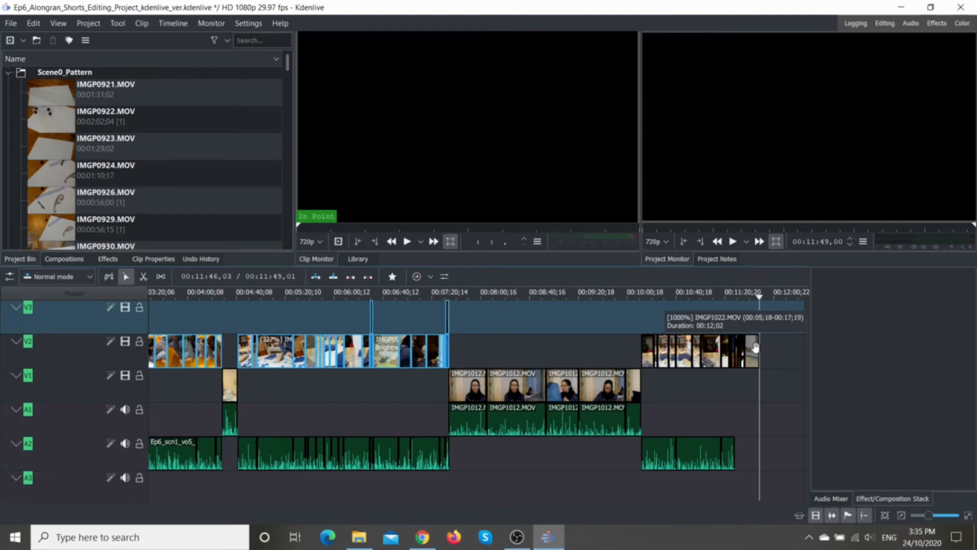
Step: Extend the end of the last V2 clip, IMGP1022.MOV, to about 00:11:55,09 and move the playhead back to about 00:11:39,12
left_click(754, 348)
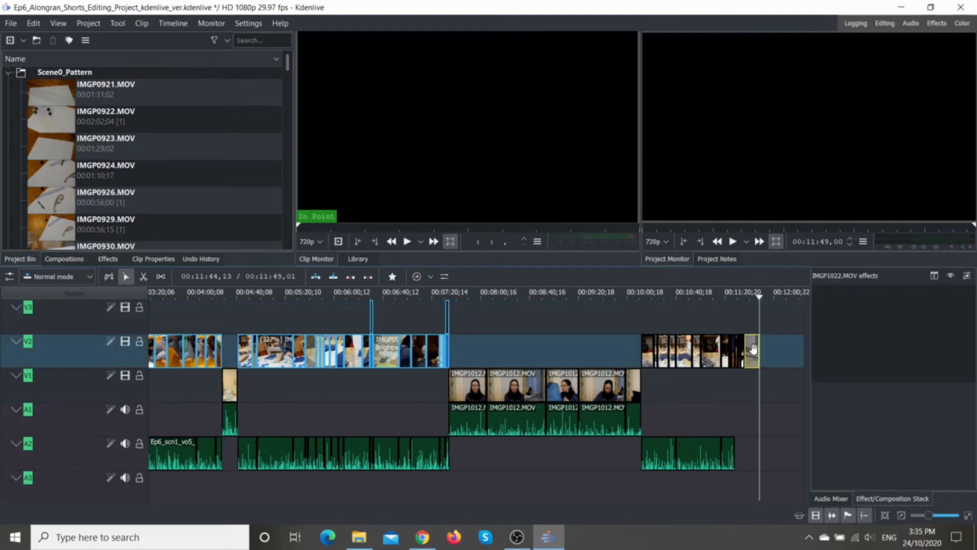
left_click_drag(759, 349, 767, 349)
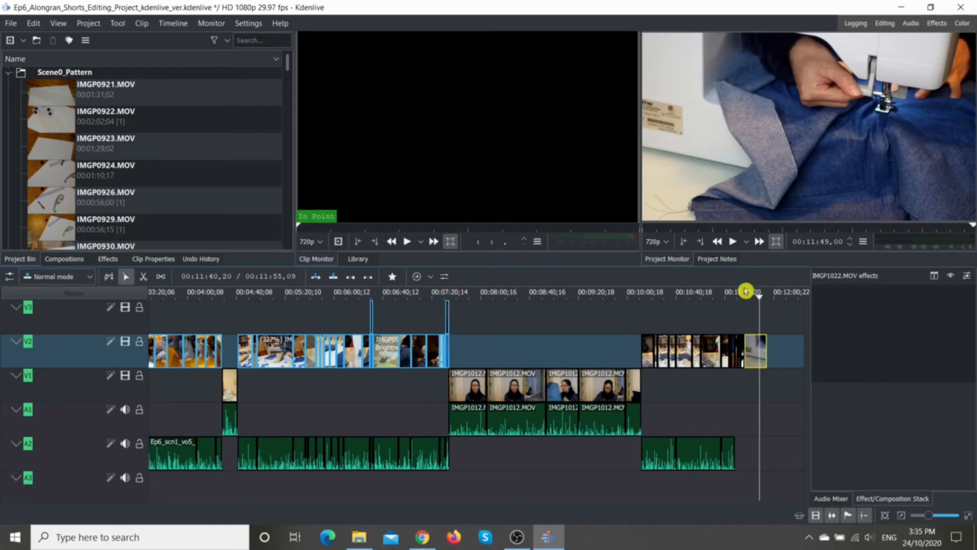
left_click(760, 303)
left_click_drag(760, 304, 748, 304)
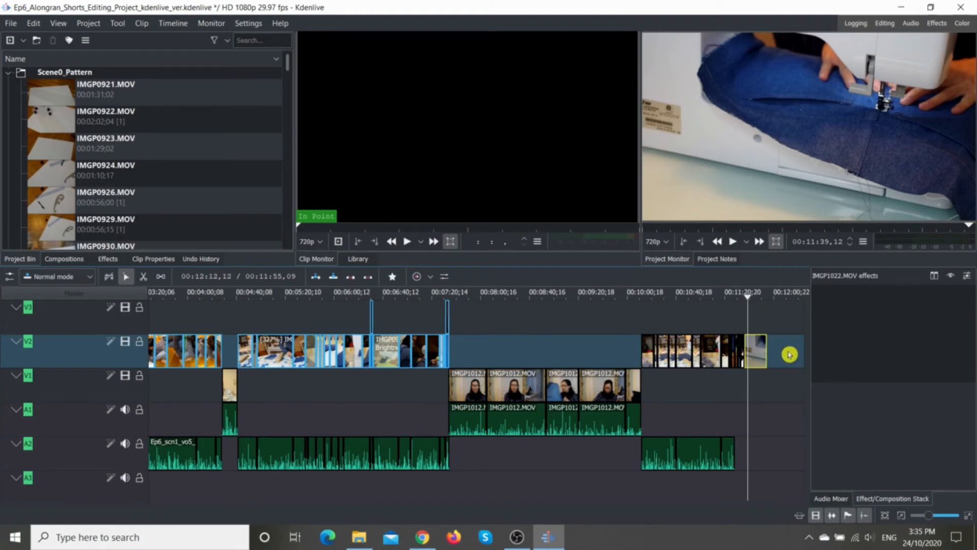
Step: Preview the grouped ironing footage on V2 from about 00:04:45 and open the speed settings of the IMGP0975.MOV clip
left_click(288, 385)
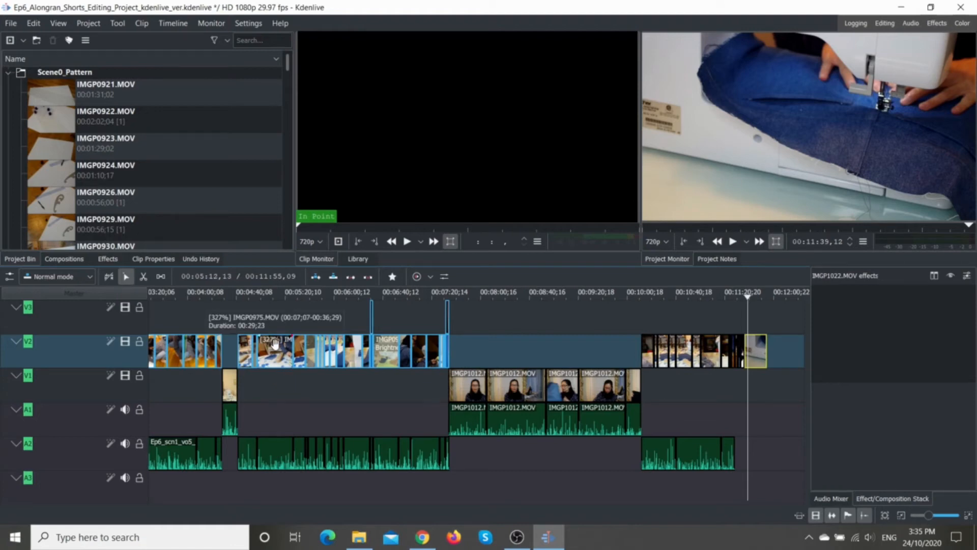
left_click(747, 299)
left_click_drag(749, 300, 241, 299)
key("space")
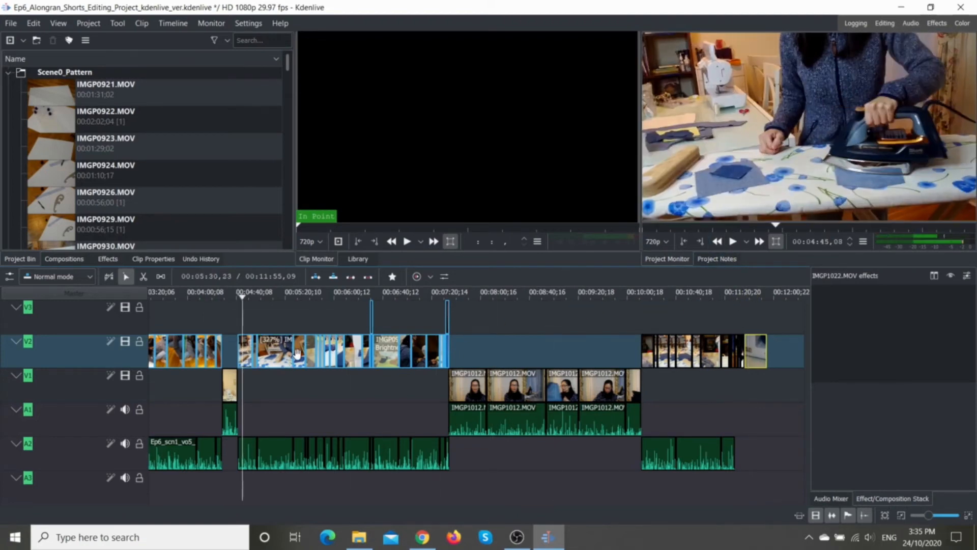
left_click(276, 353)
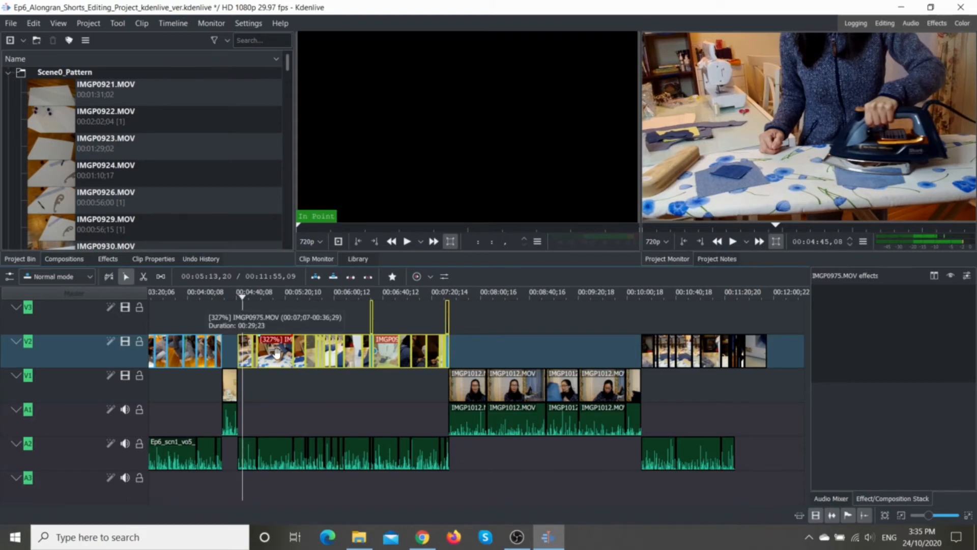
right_click(276, 353)
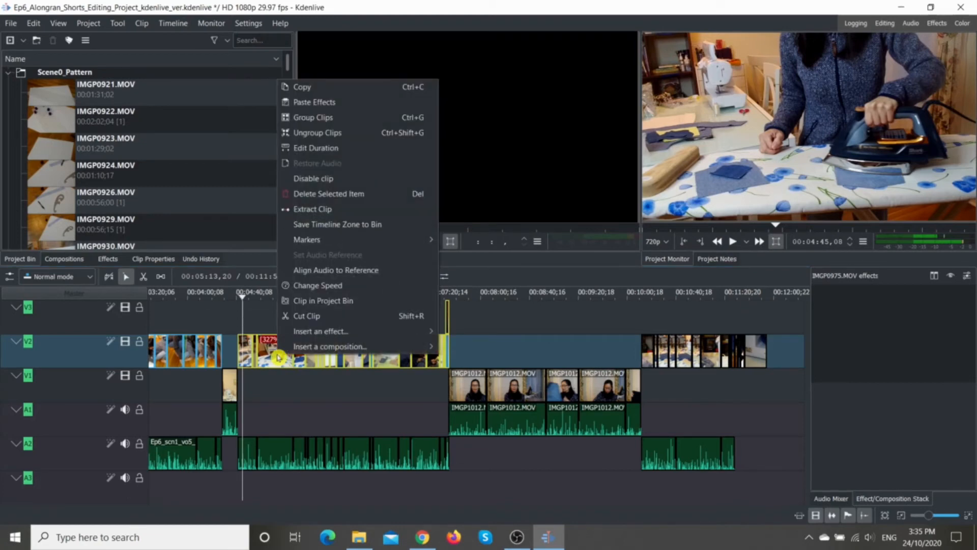
left_click(351, 285)
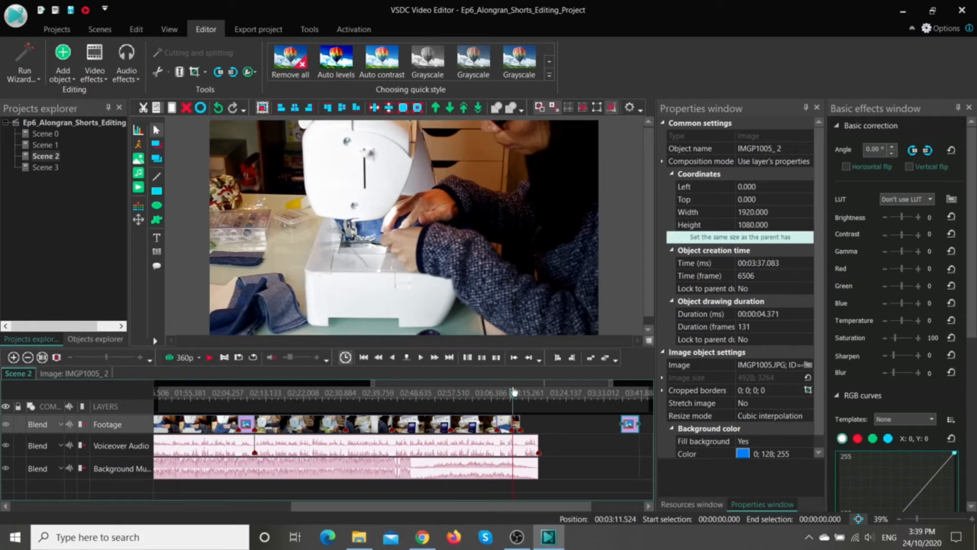
Step: In VSDC Video Editor, play the end of Scene 2's footage from about 00:03:11.391
left_click_drag(514, 393, 512, 399)
left_click(213, 360)
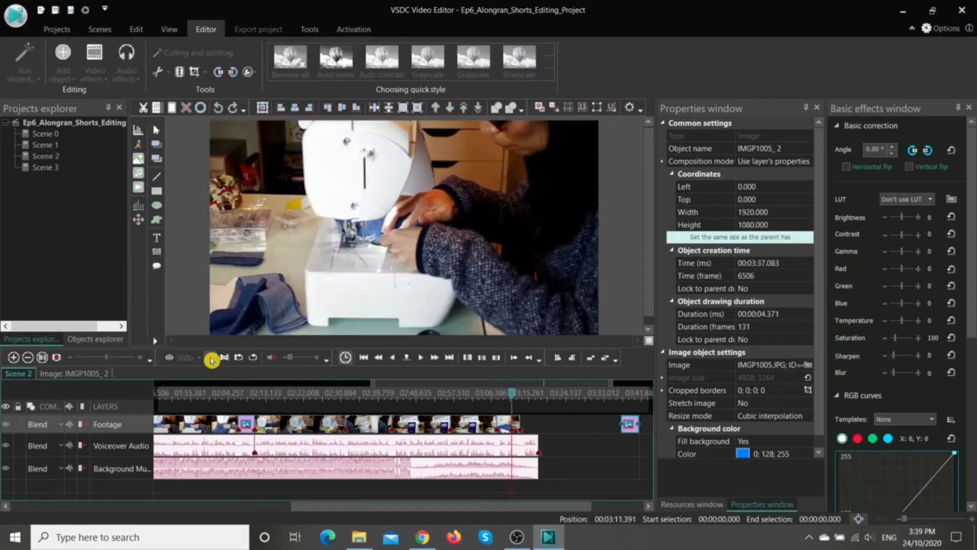
left_click(211, 360)
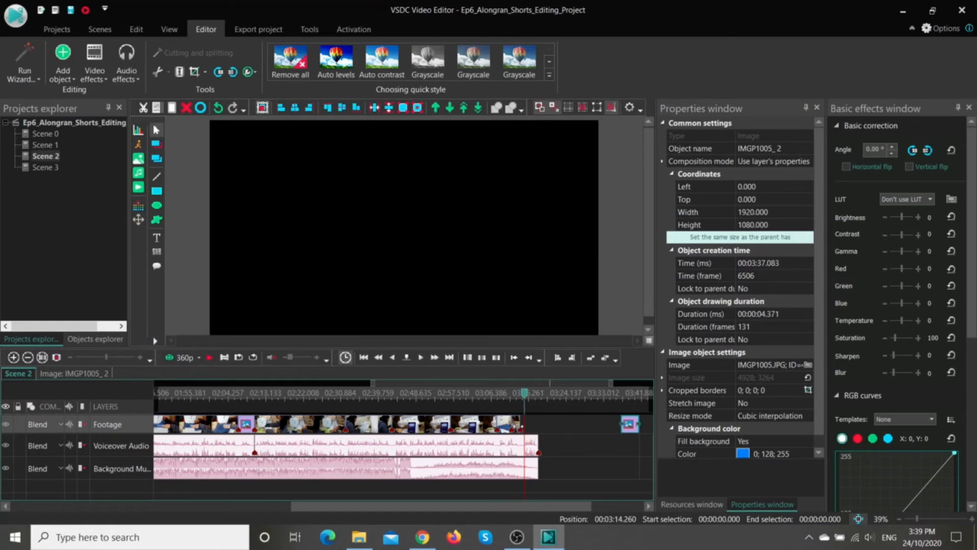
Step: Extend the IMGP1002_ 21 clip on the Footage layer to a duration of about 4.671 s and play the extended part
left_click_drag(528, 396, 546, 396)
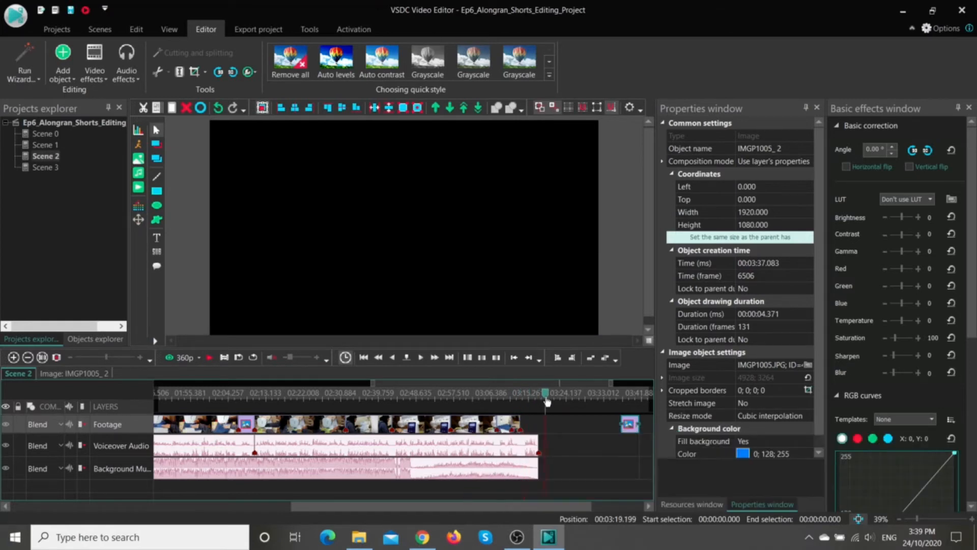
left_click(519, 430)
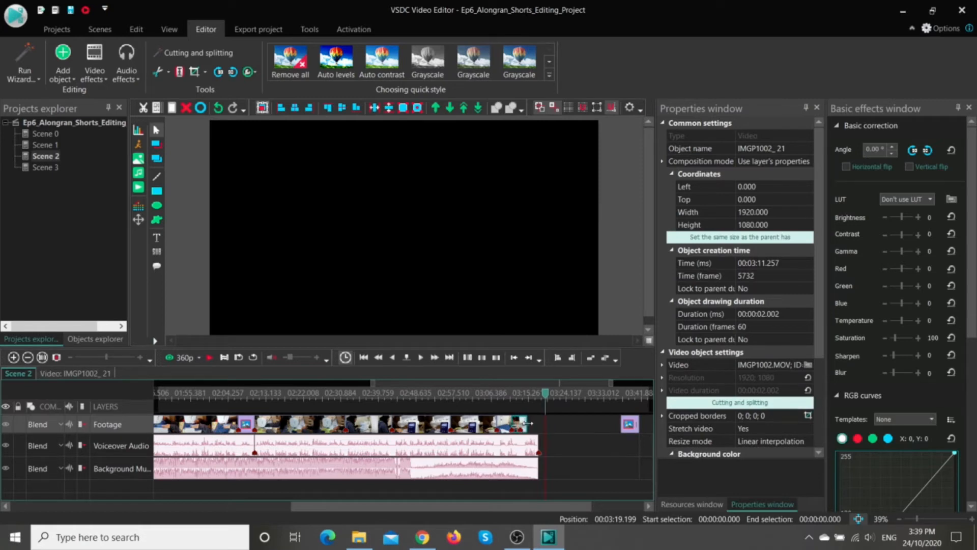
left_click_drag(531, 422, 512, 399)
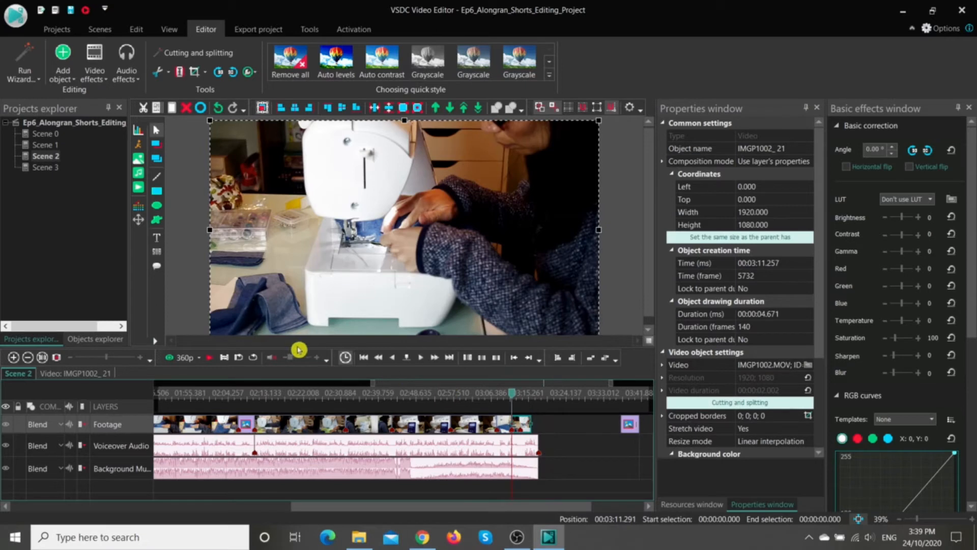
left_click(211, 361)
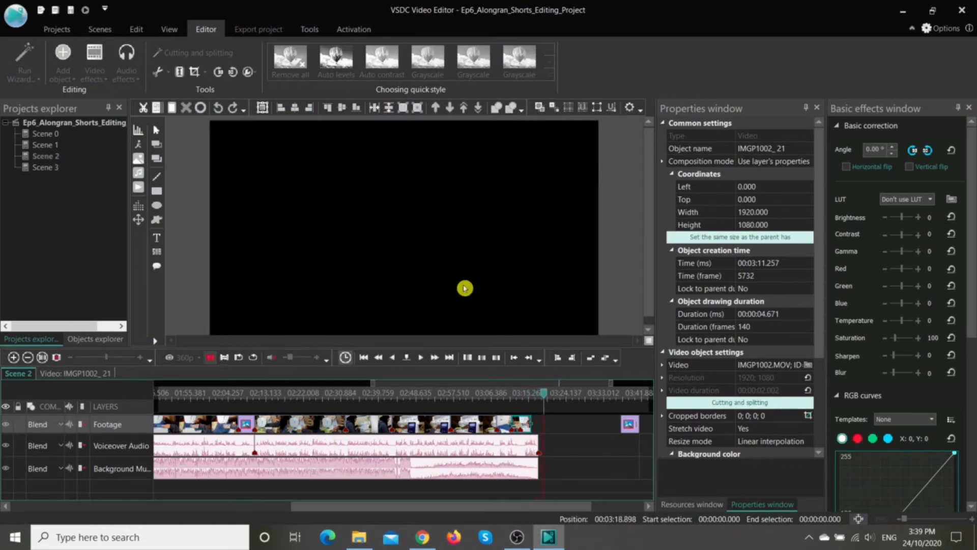
left_click(210, 357)
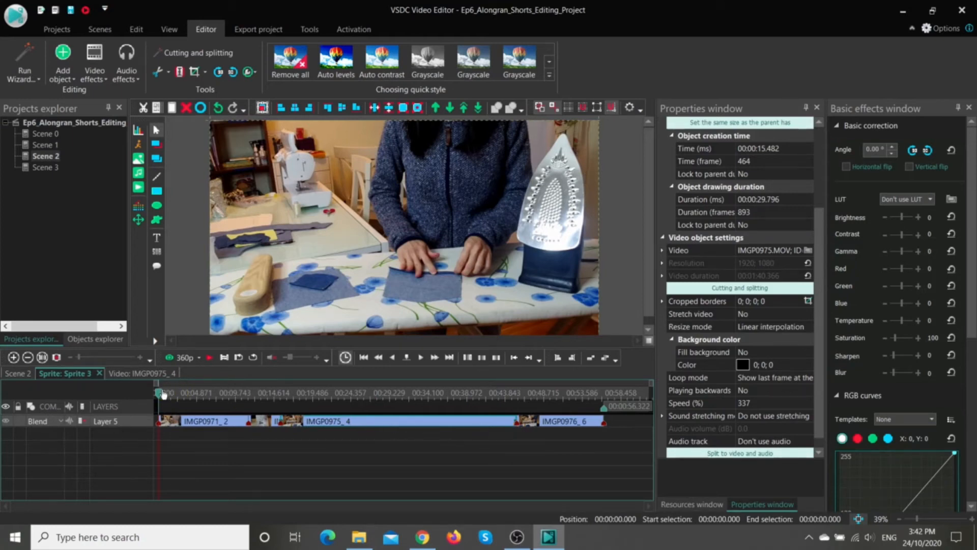
Step: Move the cursor to about 00:00:18.551 in Sprite 3 and examine the video settings of IMGP0975_ 4, including its speed
left_click_drag(161, 393, 307, 397)
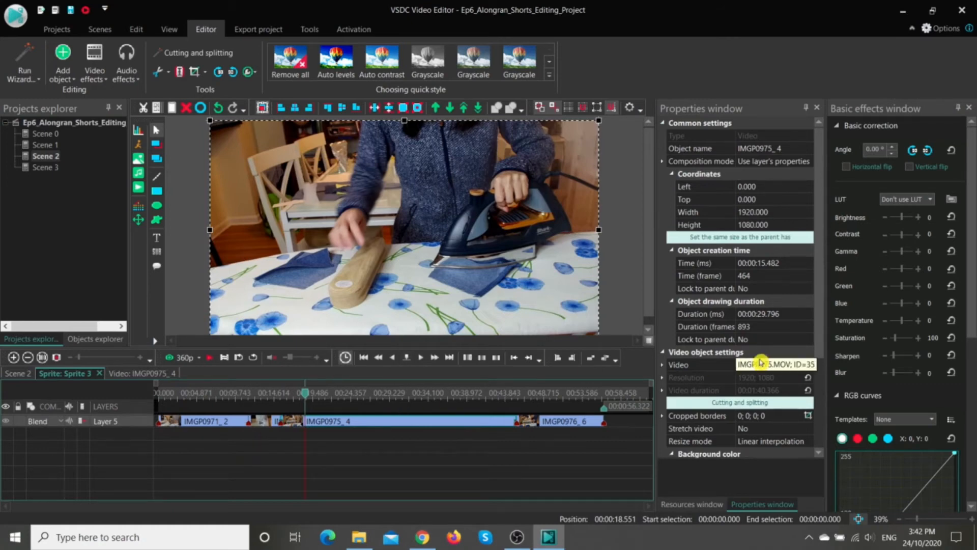
scroll(762, 358, "down", 2)
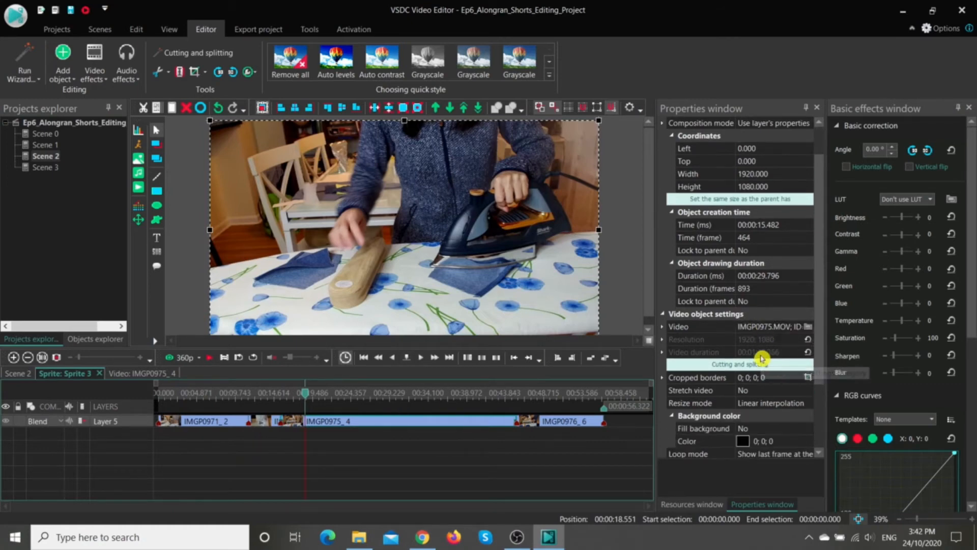
scroll(762, 359, "down", 2)
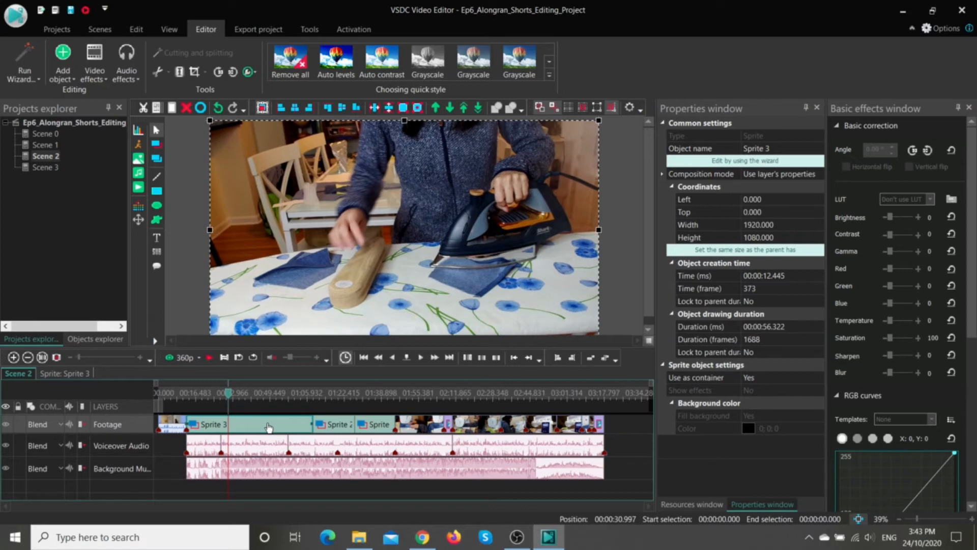
Step: Add a Sharpen filter inside Sprite 3 on a new layer covering the whole parent duration, with the end position locked, and return to Scene 2
left_click(72, 377)
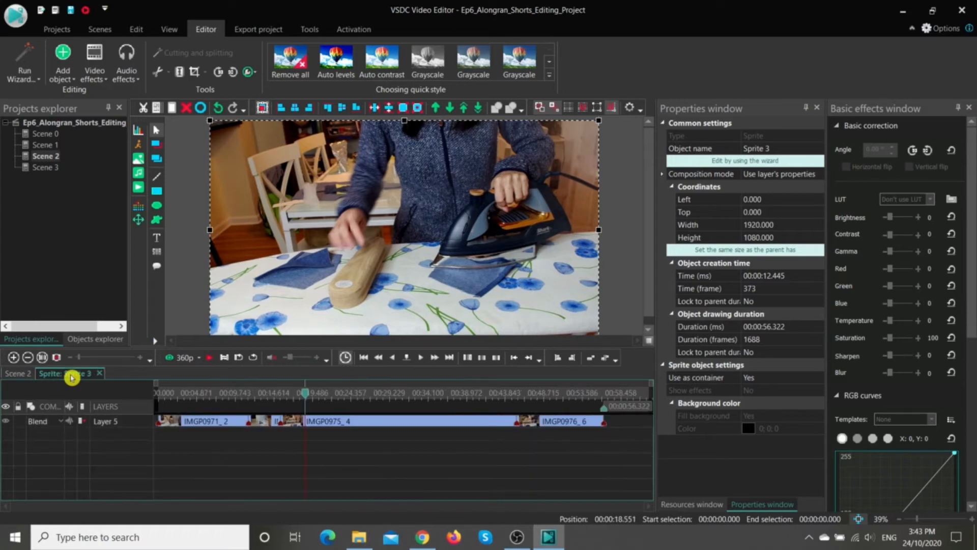
left_click(250, 425)
left_click(210, 450)
right_click(210, 450)
mouse_move(246, 362)
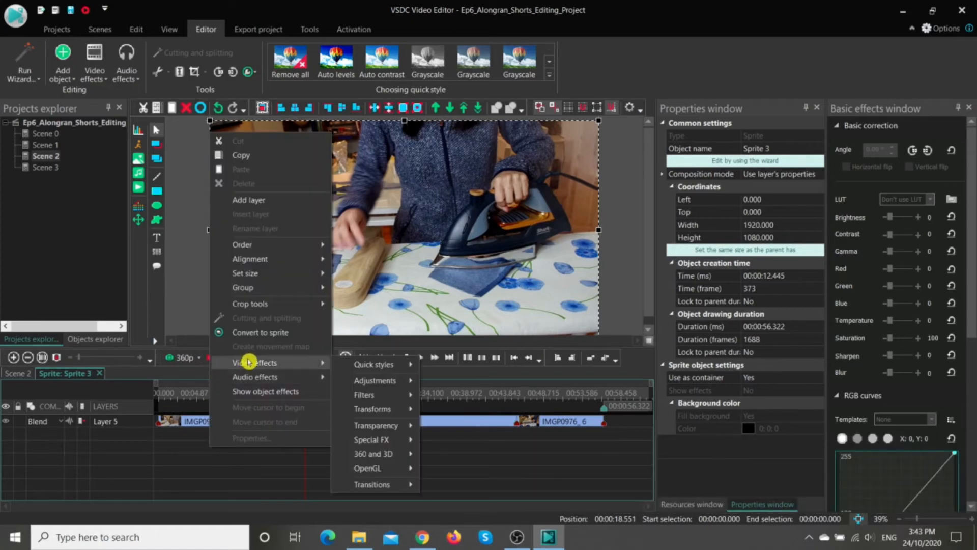
mouse_move(397, 400)
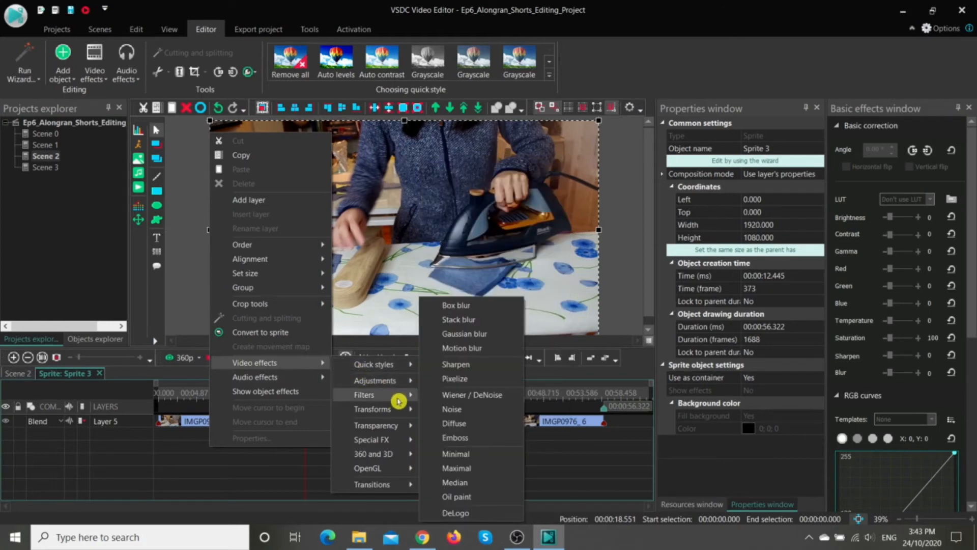
left_click(453, 368)
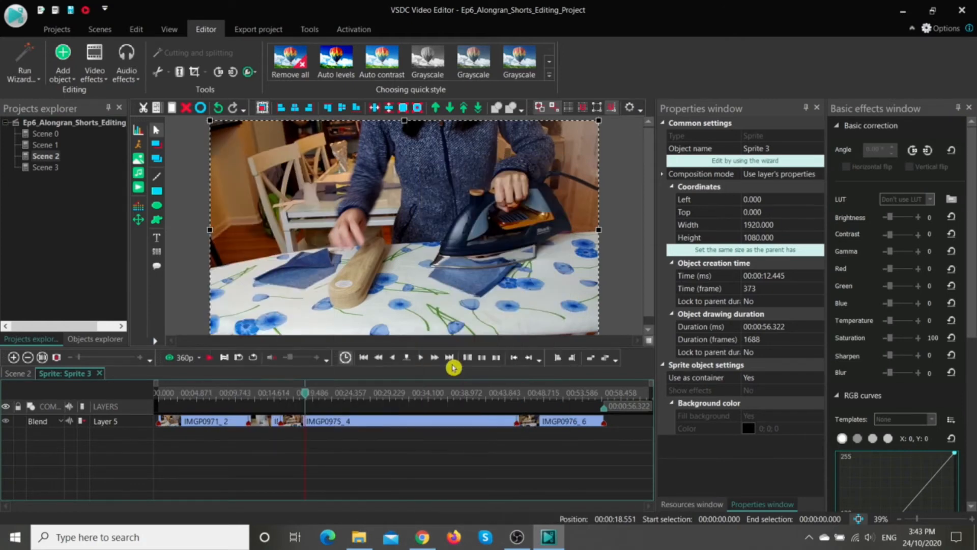
left_click(310, 277)
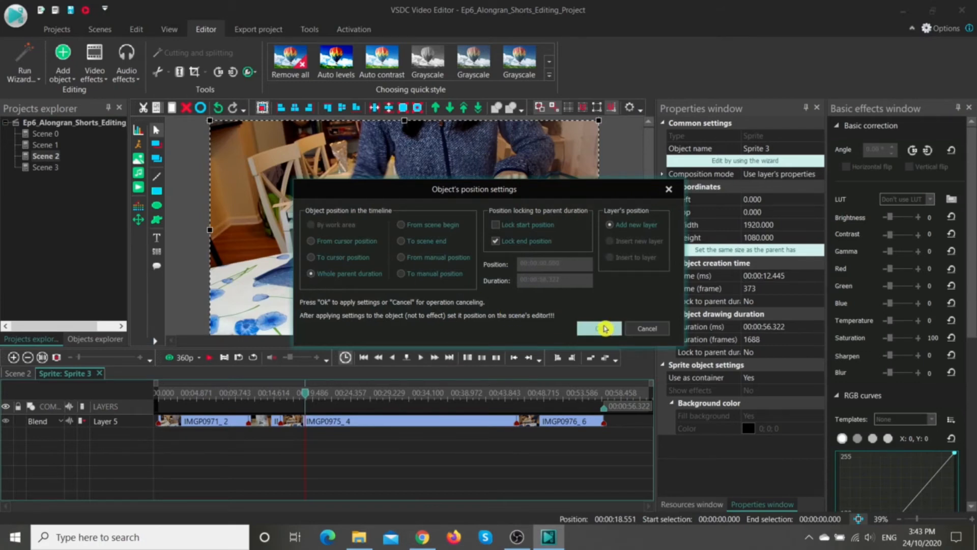
left_click(605, 328)
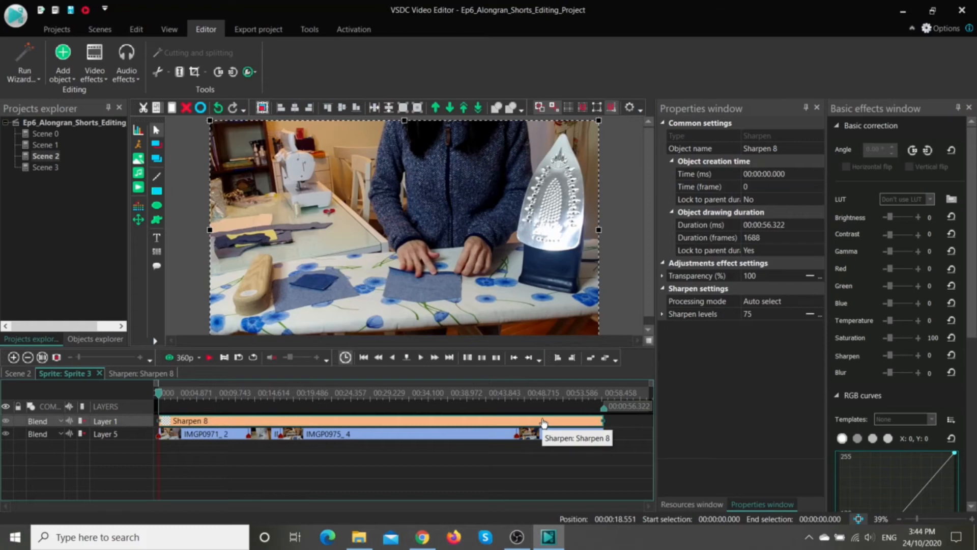
left_click(11, 379)
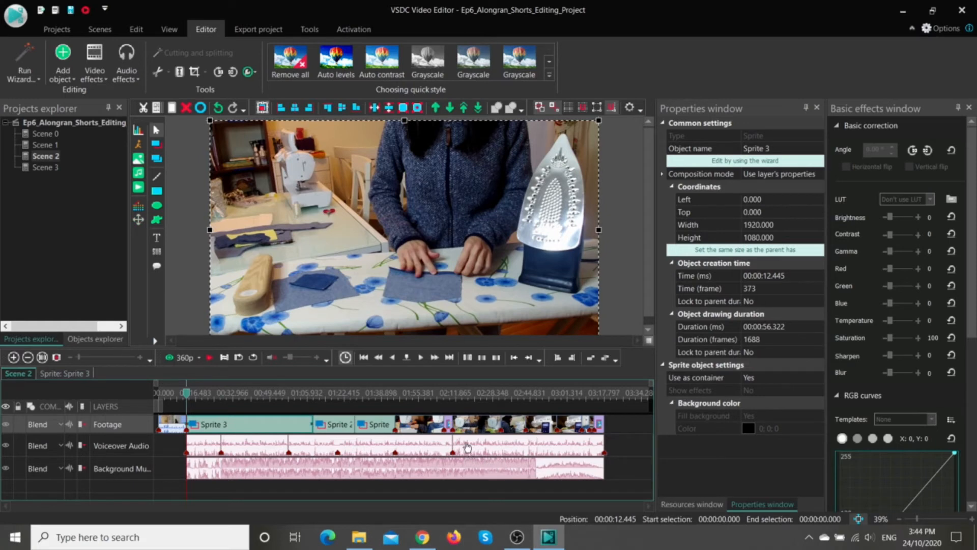
Step: Convert the run of Footage clips starting with IMGP0996_ 15 into a single sprite
left_click(473, 428)
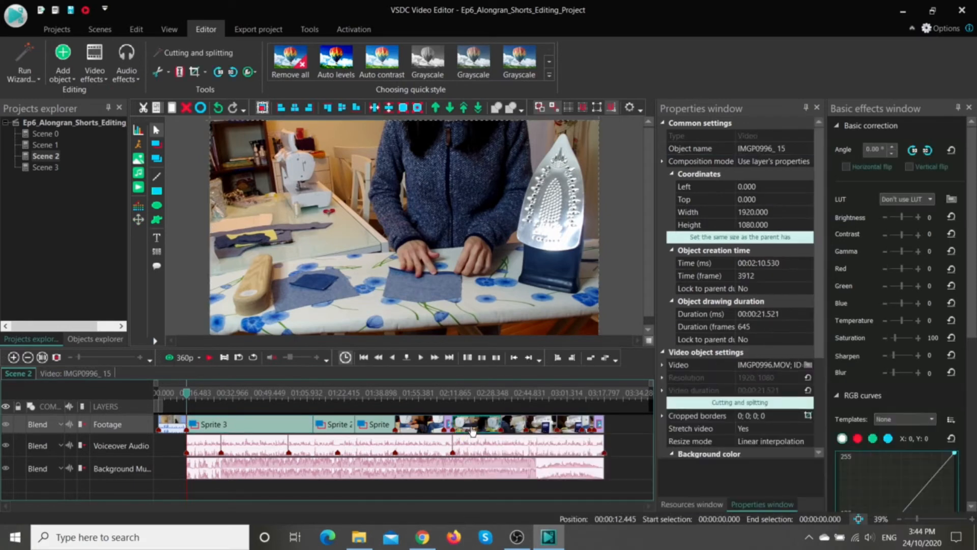
left_click(514, 428, "ctrl")
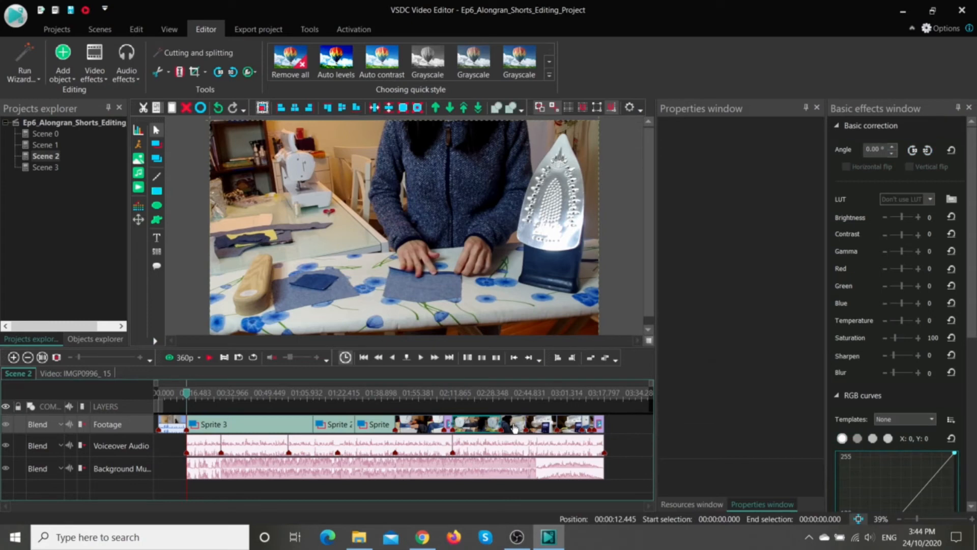
right_click(570, 424)
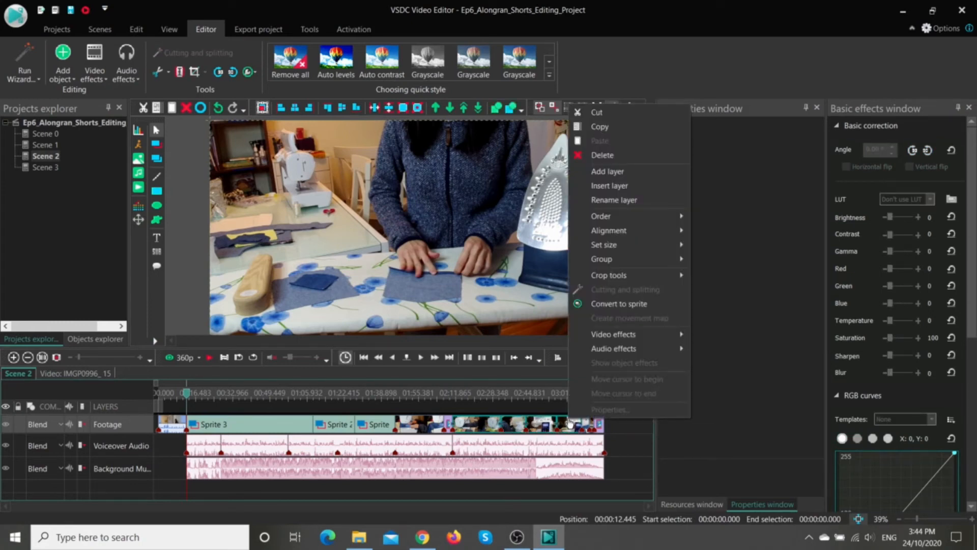
left_click(619, 308)
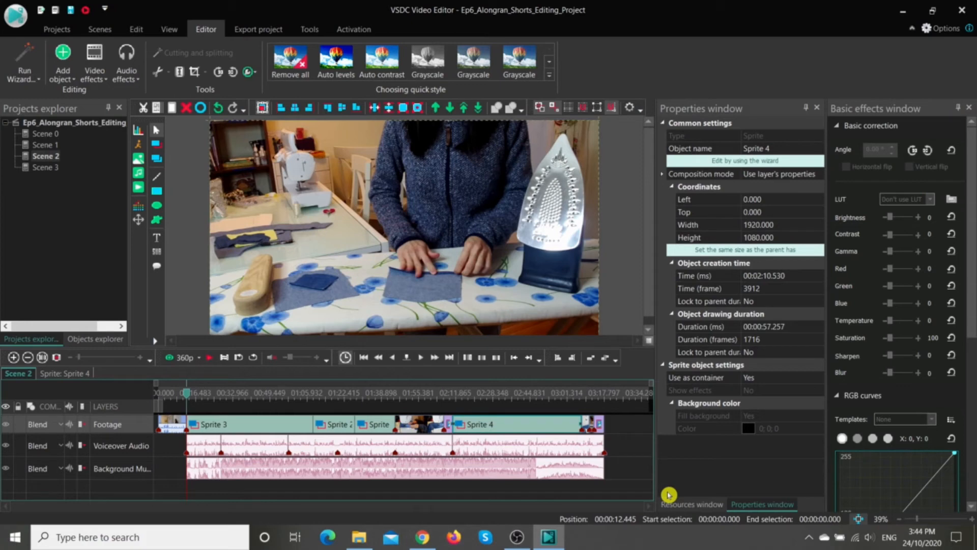
Step: Undo the sprite conversion and clear the clip selection
left_click(139, 29)
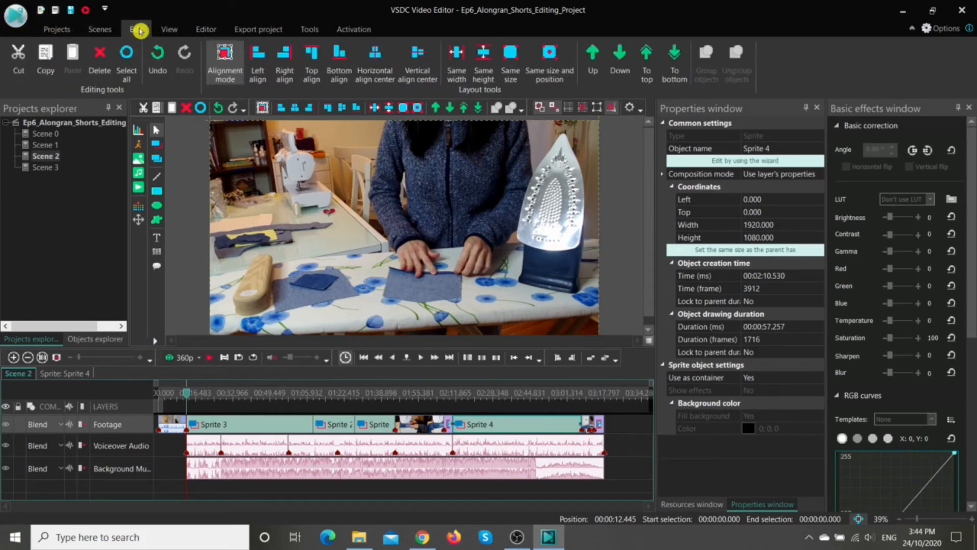
left_click(158, 62)
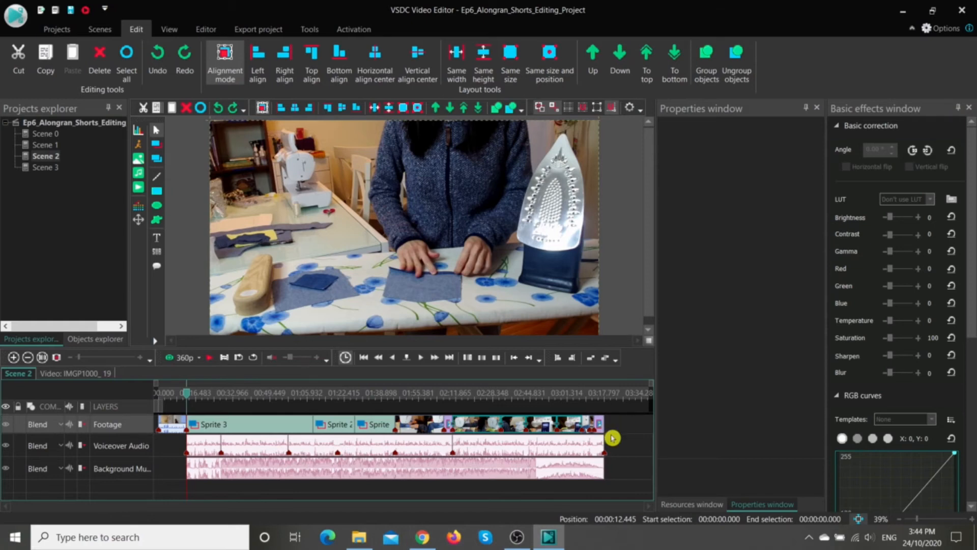
left_click(628, 438)
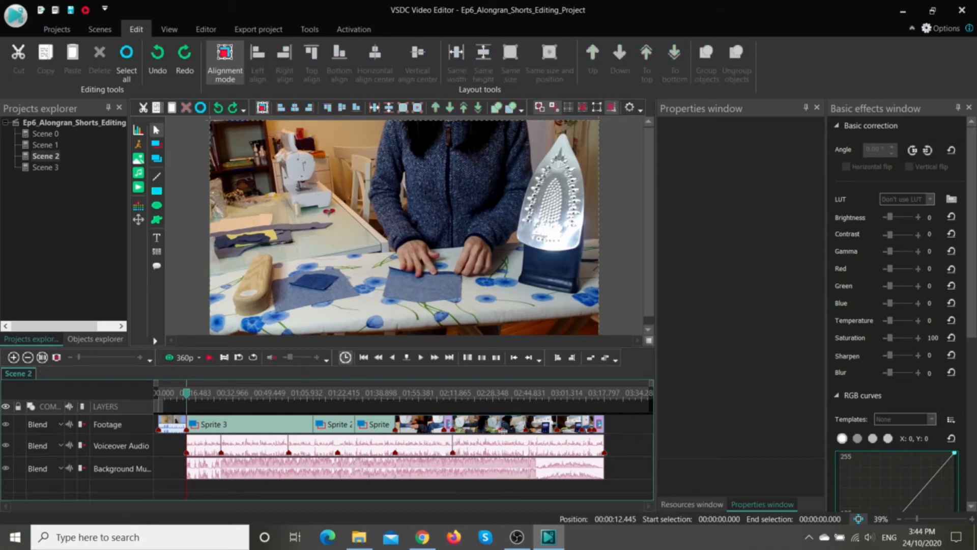
Step: Group the run of Footage clips in Scene 2 starting with IMGP0996_ 15
left_click(466, 430)
left_click(517, 431, "ctrl")
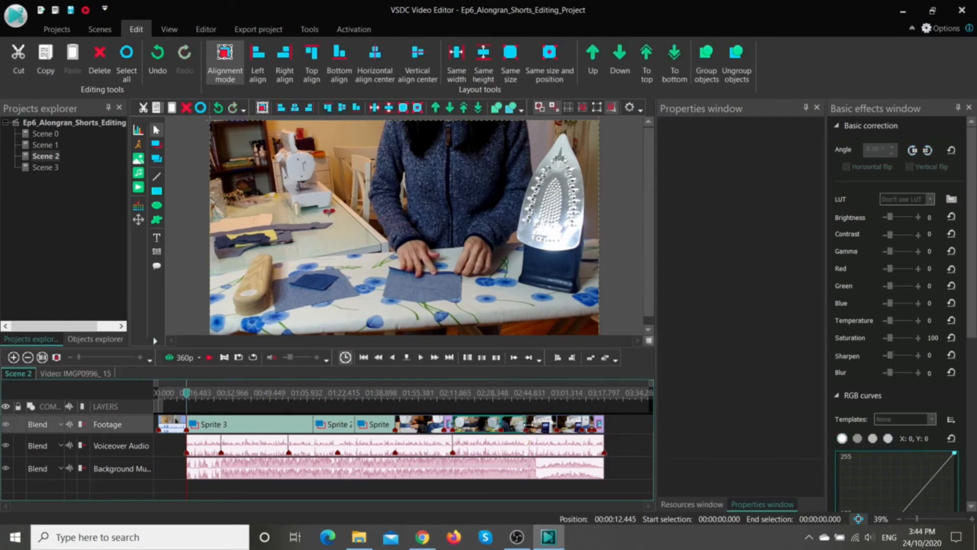
left_click(537, 430, "ctrl")
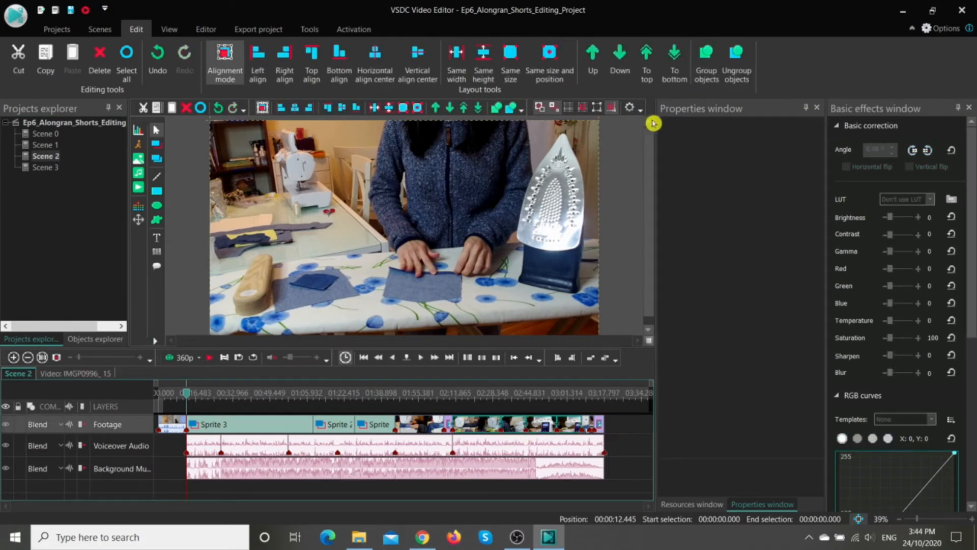
left_click(704, 57)
Step: Shift IMGP1005_ 2 and the clips near IMGP1002_ 21 later on Footage, and move the grouped clips past the end of the layer
left_click_drag(598, 426, 628, 428)
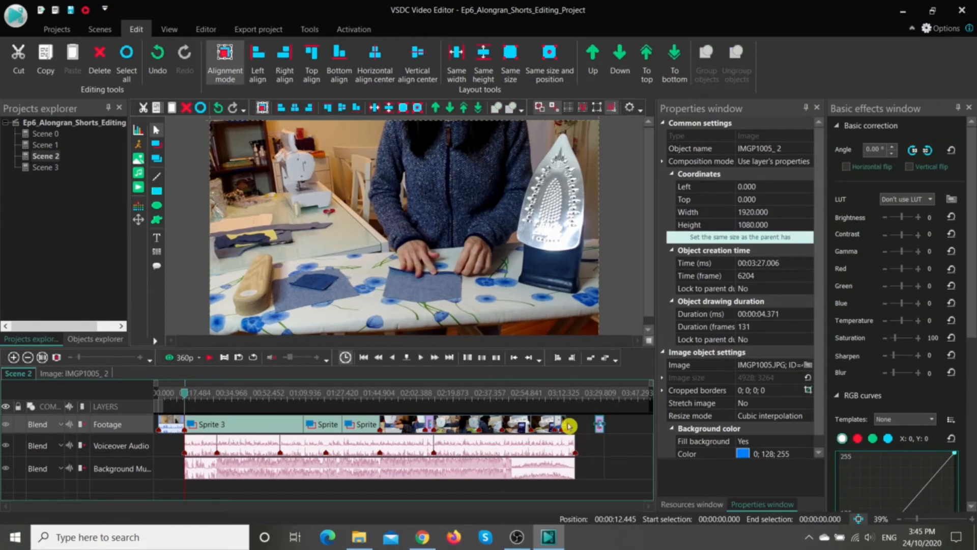
left_click_drag(566, 424, 612, 425)
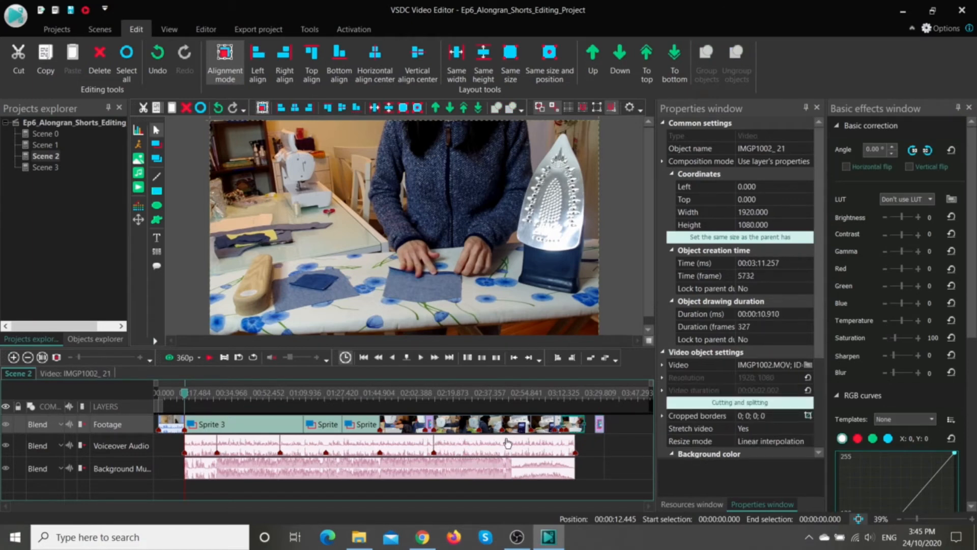
left_click(497, 426)
left_click(515, 426, "ctrl")
left_click(540, 426, "ctrl")
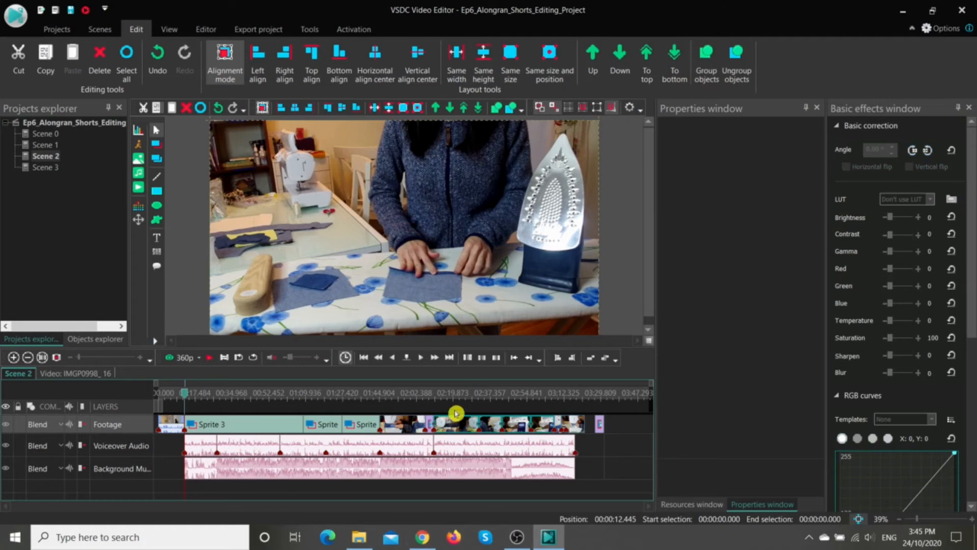
left_click_drag(469, 431, 615, 422)
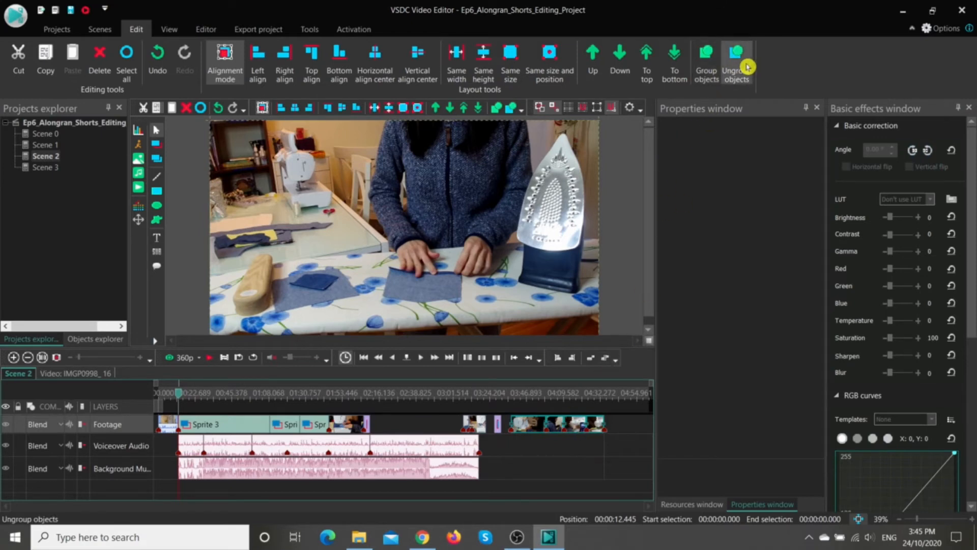
Step: Ungroup the moved Footage clips and shift IMGP1000_ 19 on its own to start at 00:04:26.833
left_click(595, 426)
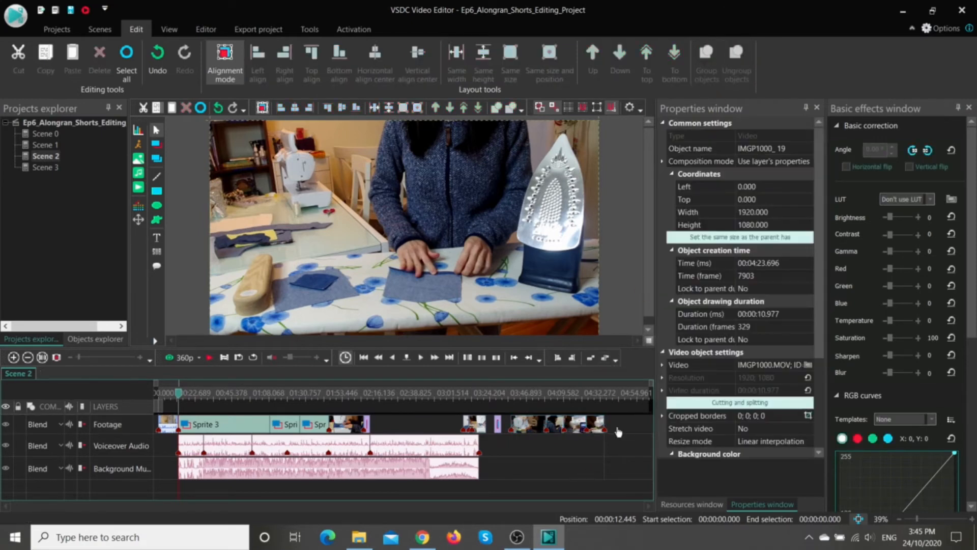
left_click_drag(588, 420, 590, 420)
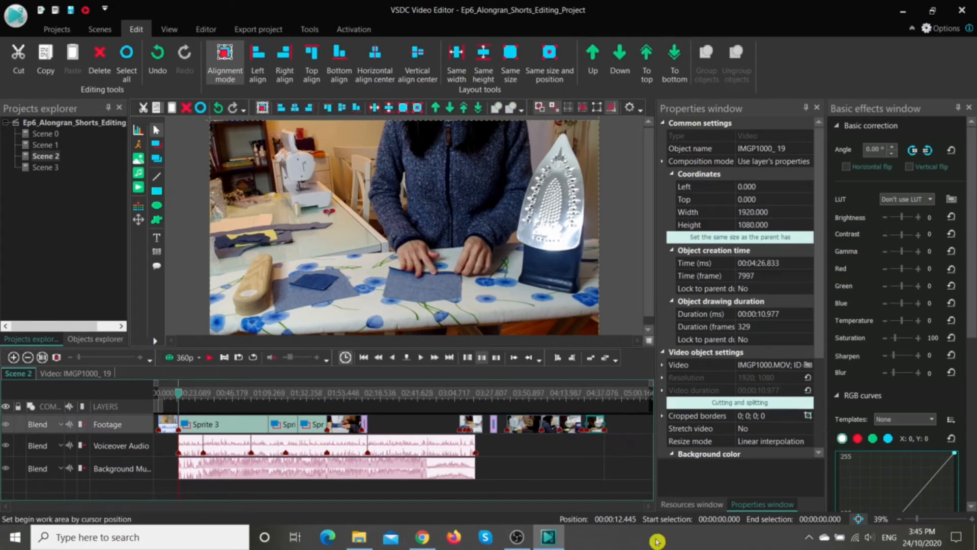
Step: Select IMGP0996_ 15 together with the Footage clips that follow it, leaving out IMGP1000_ 19
mouse_move(540, 433)
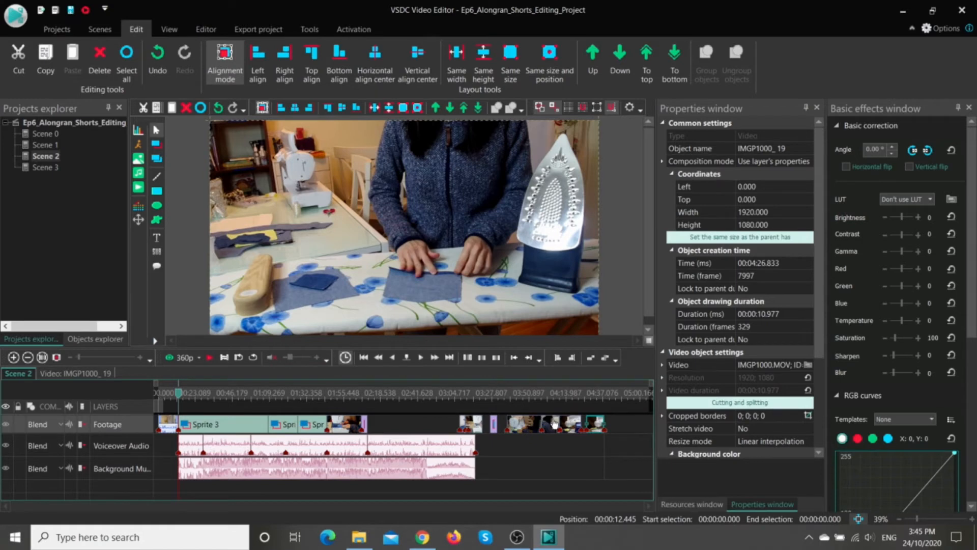
left_click(526, 425)
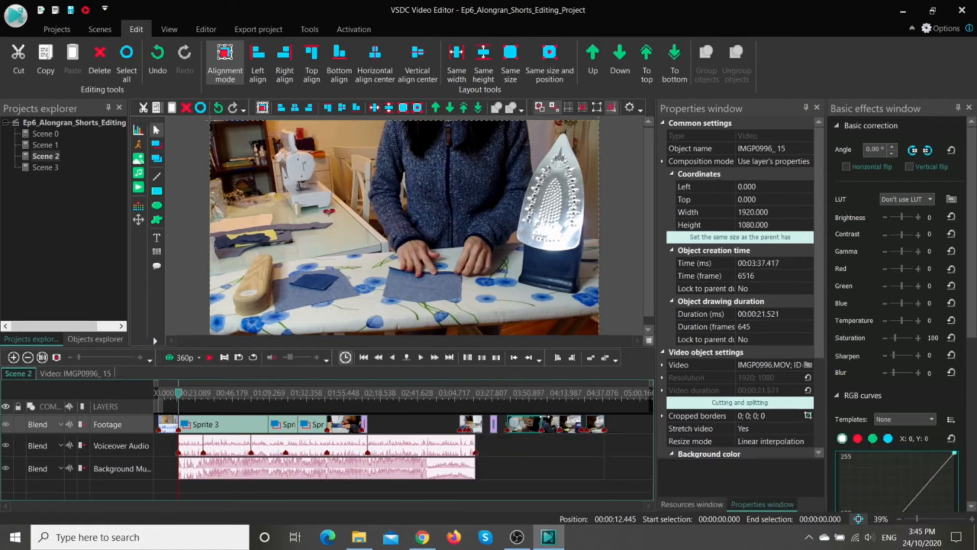
left_click(570, 426, "ctrl")
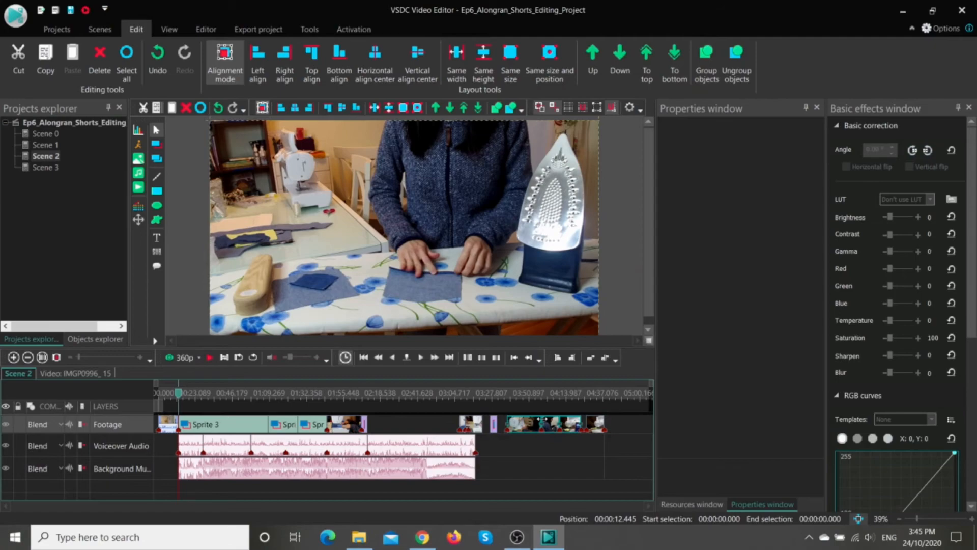
left_click_drag(543, 424, 565, 431)
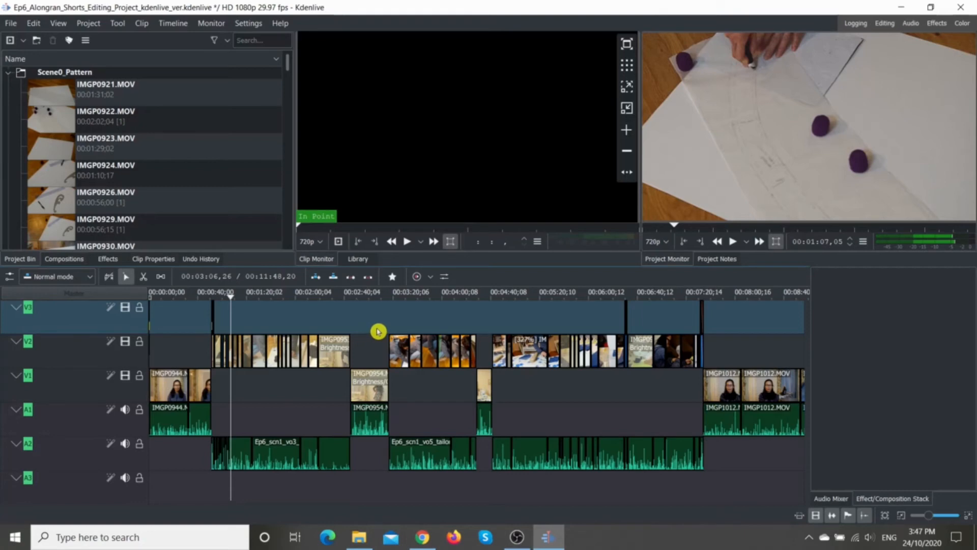
Step: Switch to Kdenlive and group the V2 clips and adjoining V1 clips between about 00:03:07 and 00:04:31
left_click_drag(383, 327, 480, 368)
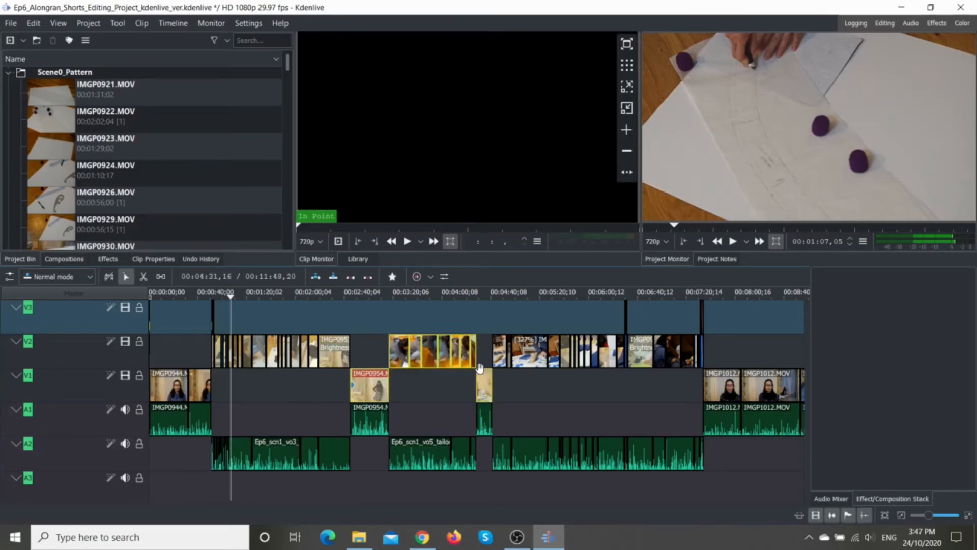
right_click(439, 351)
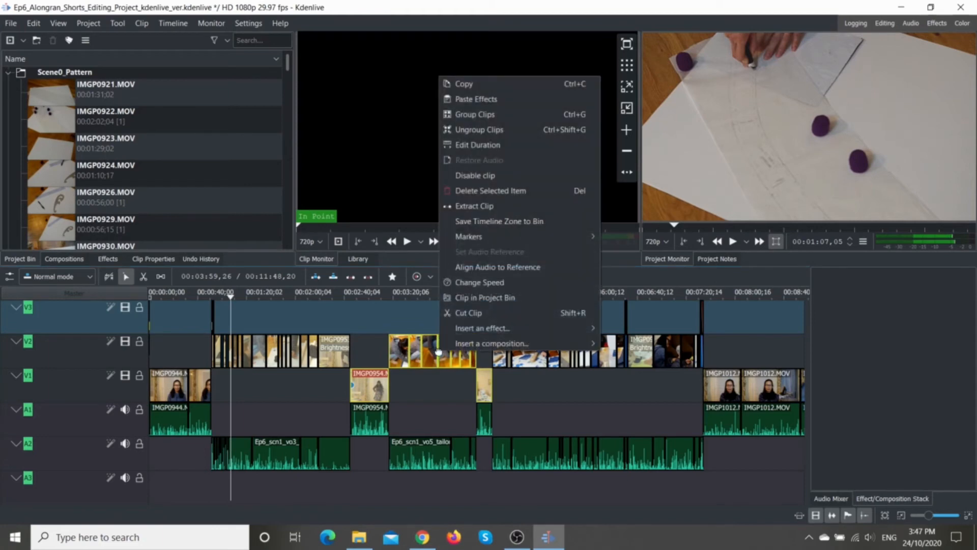
left_click(475, 114)
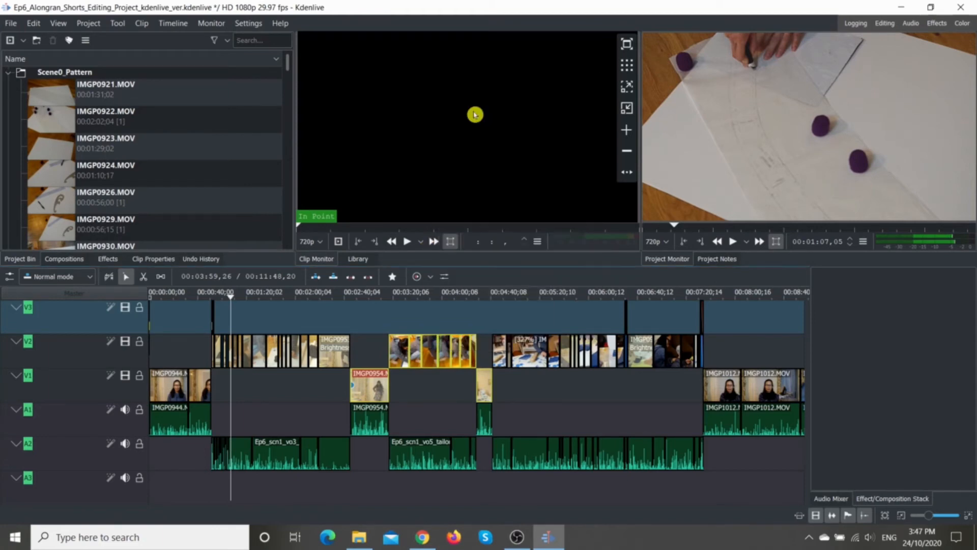
left_click(428, 351)
mouse_move(428, 351)
left_mouse_down()
mouse_move(408, 353)
mouse_move(428, 355)
left_mouse_up()
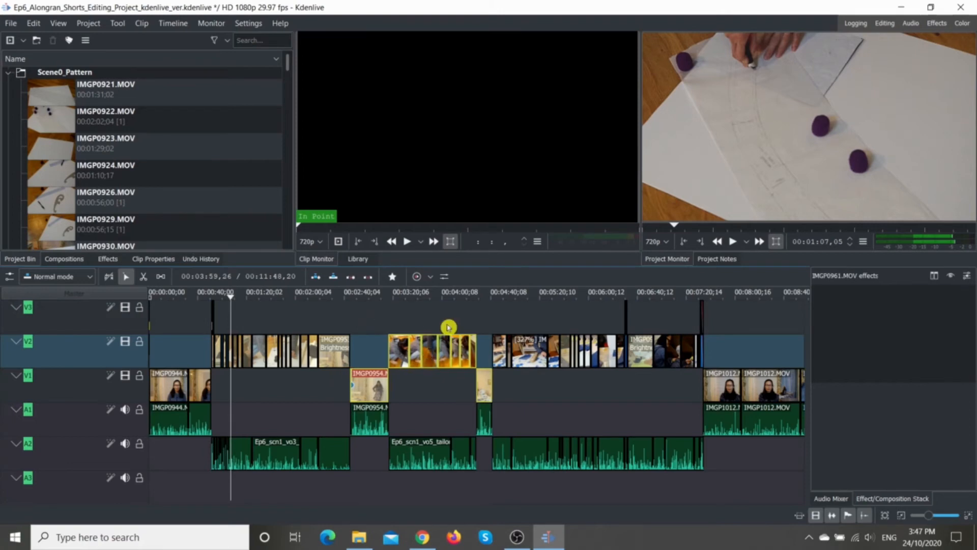
Step: Ungroup the grouped V1 and V2 clips
right_click(433, 357)
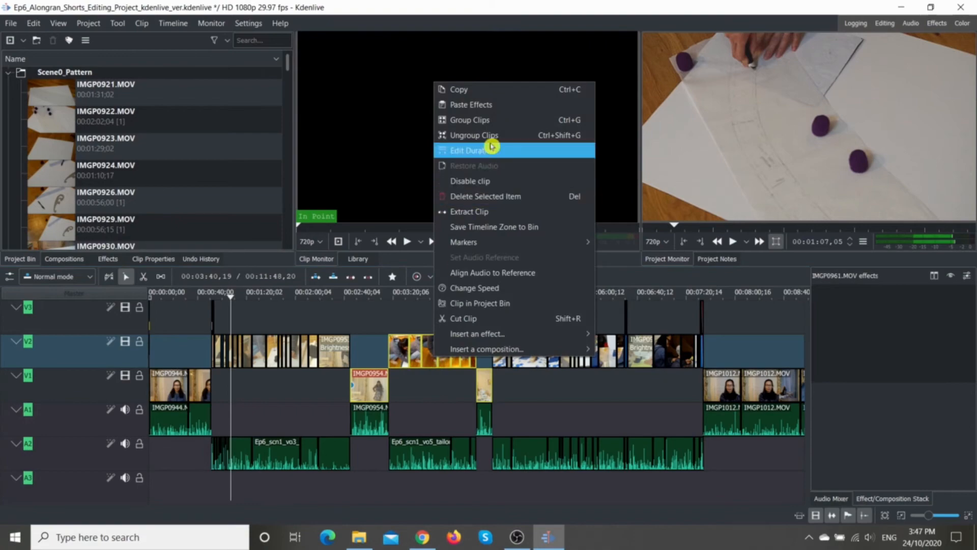
left_click(497, 136)
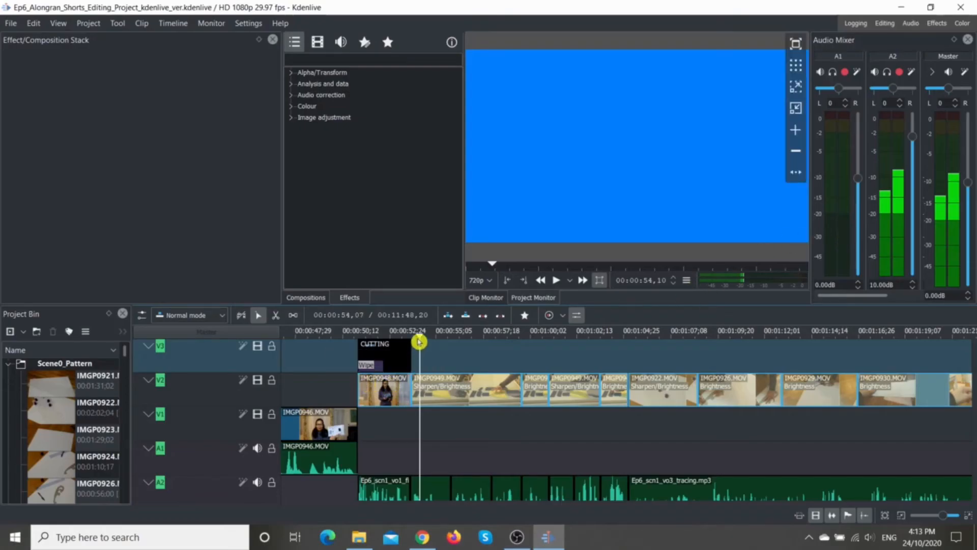
Step: Switch to the Audio layout and play the project from the start of the CUTTING title to examine the mixer meters and audio spectrum
left_click_drag(419, 337, 358, 359)
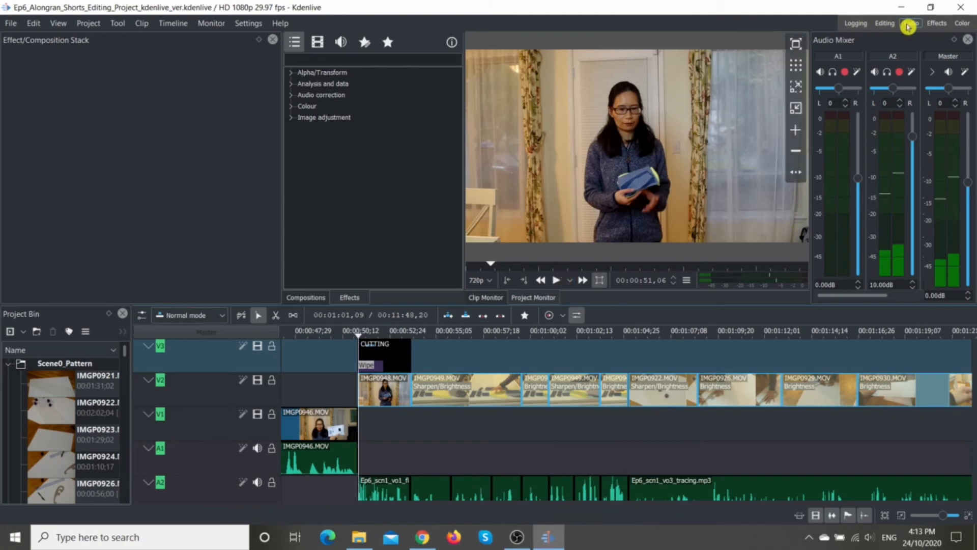
left_click(909, 24)
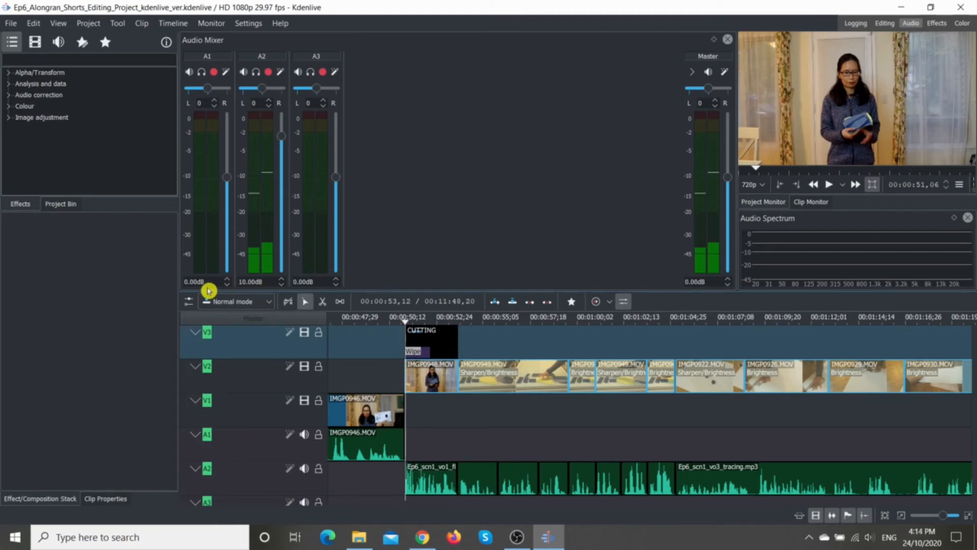
left_click(838, 183)
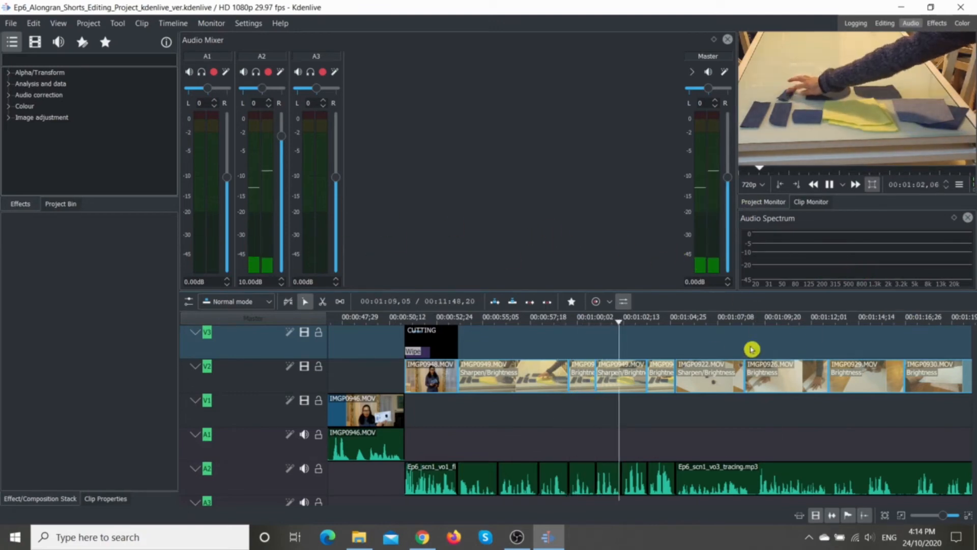
mouse_move(513, 542)
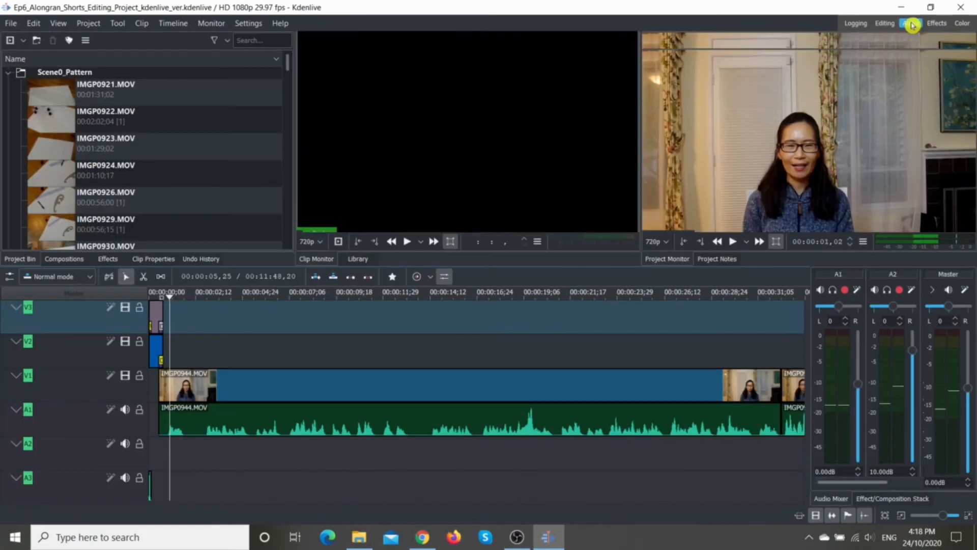
Step: Play the opening IMGP0944.MOV clip in the Audio layout to examine its levels and spectrum, and pause playback
left_click(911, 24)
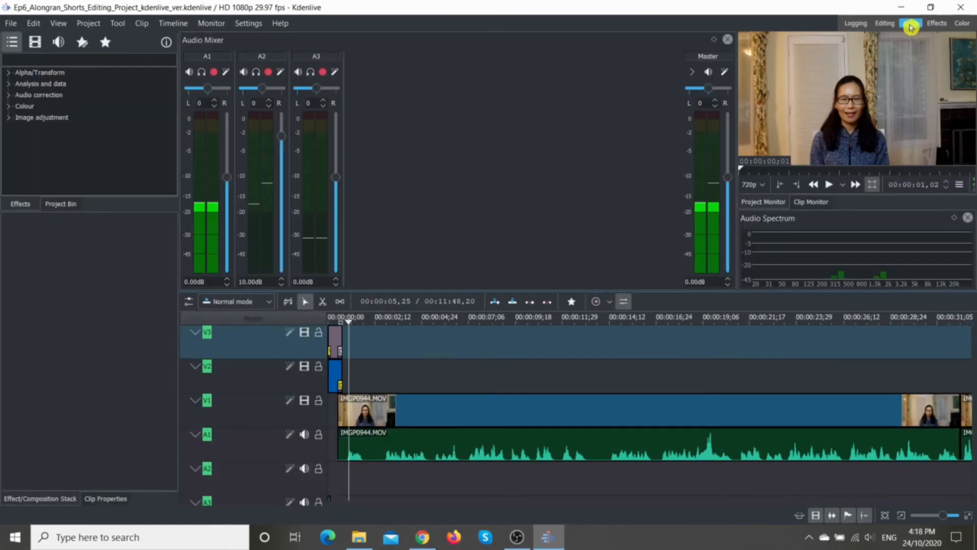
left_click(829, 185)
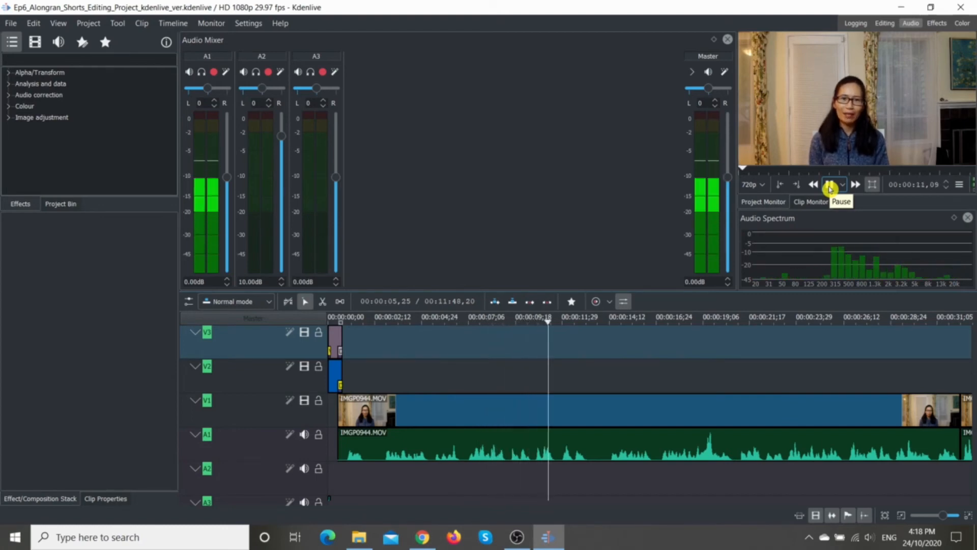
left_click(830, 188)
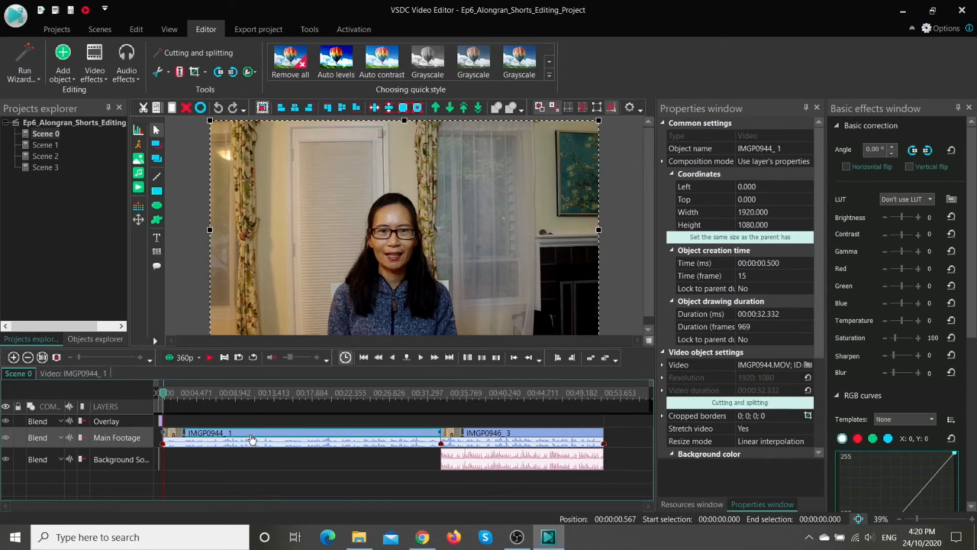
Step: Switch to VSDC Video Editor, open the contents of clip IMGP0944_ 1 and examine the settings of its AudioGate 2 effect
left_click(57, 374)
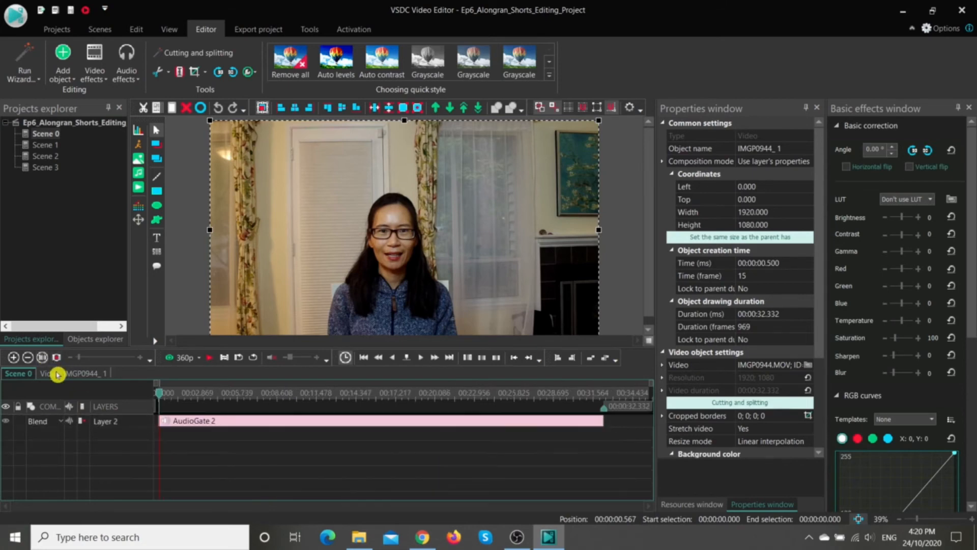
left_click(322, 425)
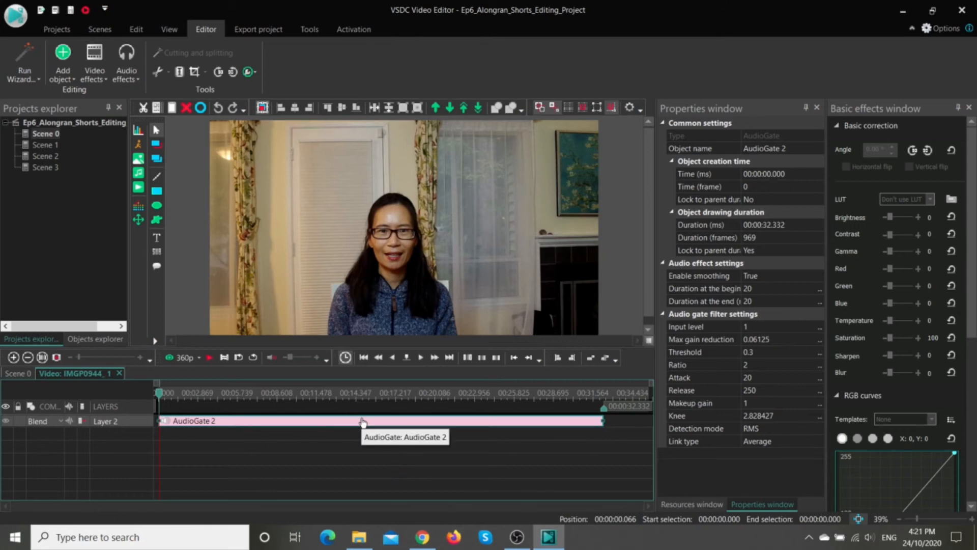
right_click(298, 444)
left_click(192, 479)
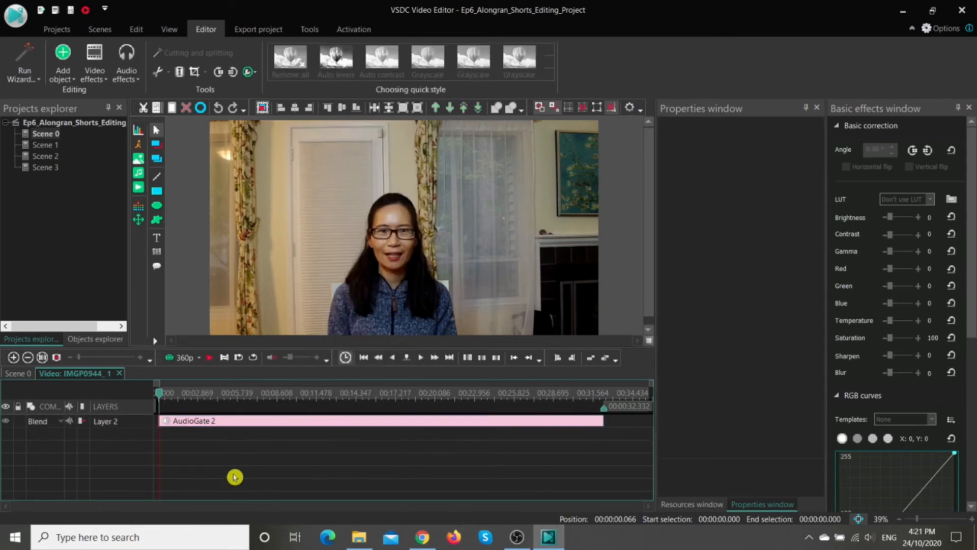
Step: Look up the Gate filter among the audio effects available inside IMGP0944_ 1 and examine the existing AudioGate 2
right_click(261, 450)
mouse_move(293, 377)
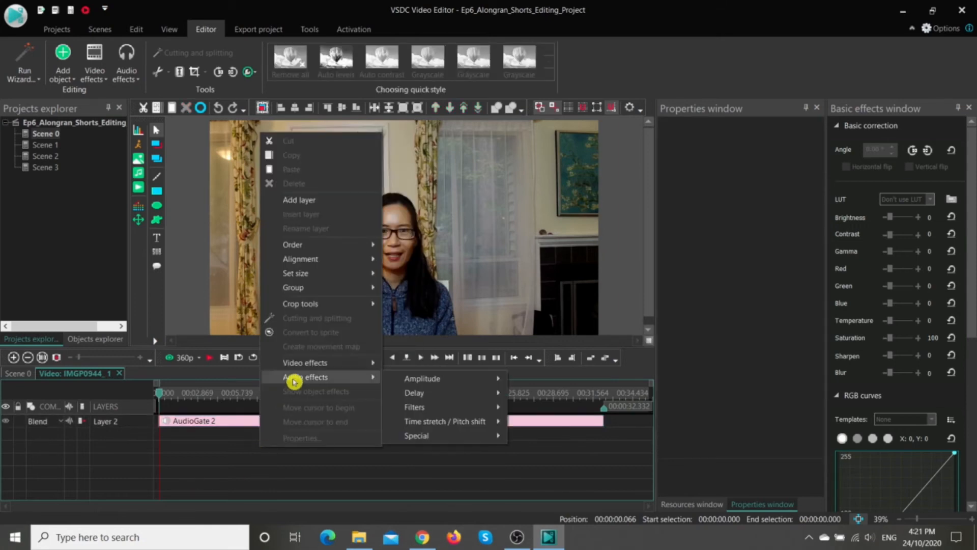
mouse_move(456, 406)
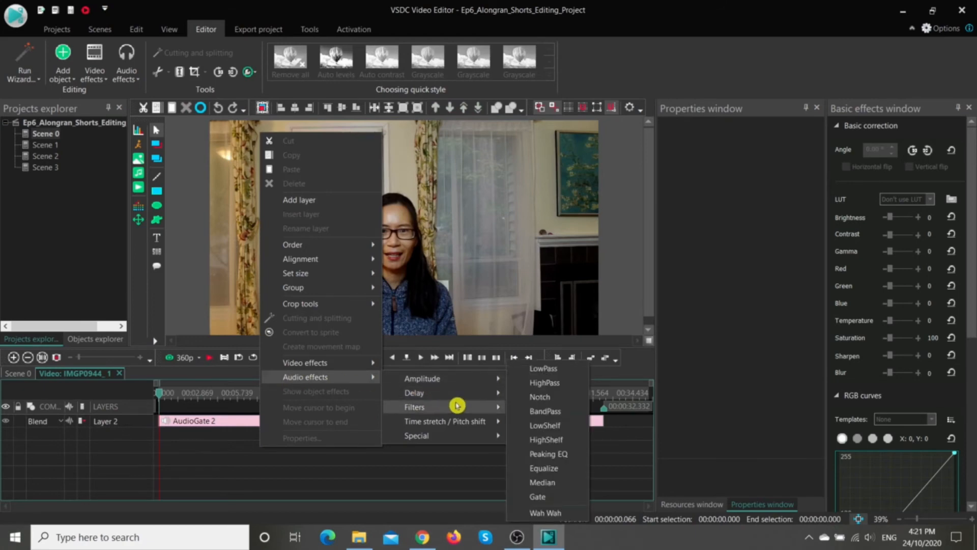
left_click(549, 497)
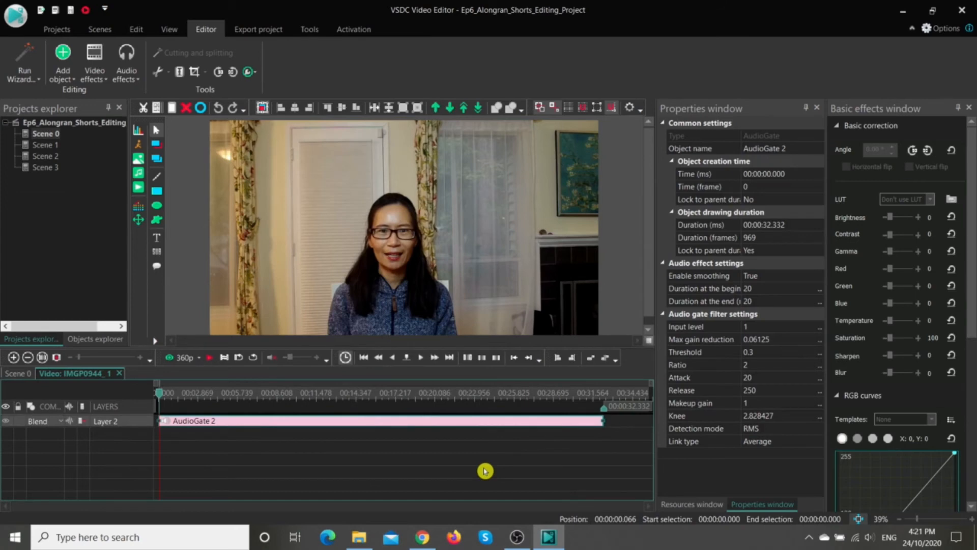
Step: Return to Scene 0, play it up to about 00:00:13.913 to check the audio of IMGP0944_ 1, and clear the selection
left_click(22, 377)
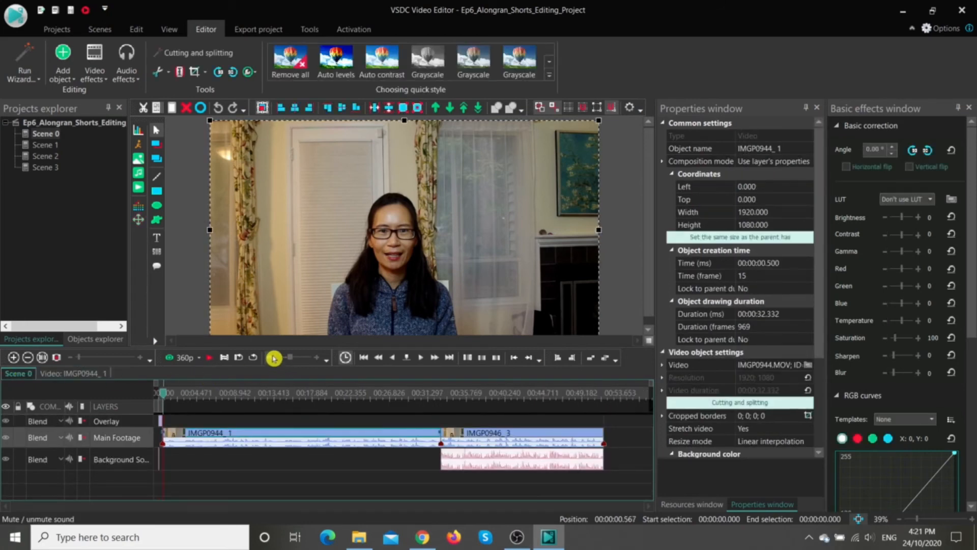
left_click(210, 360)
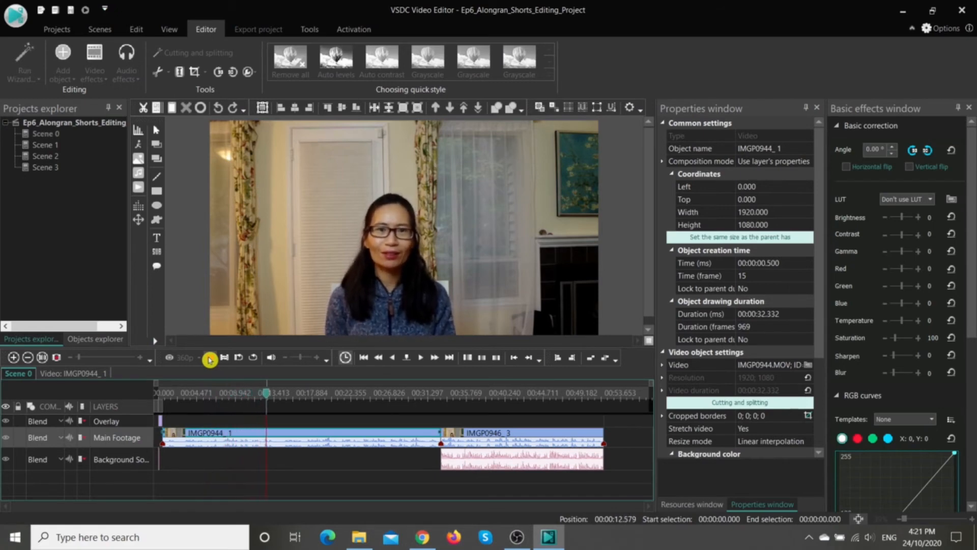
left_click(209, 358)
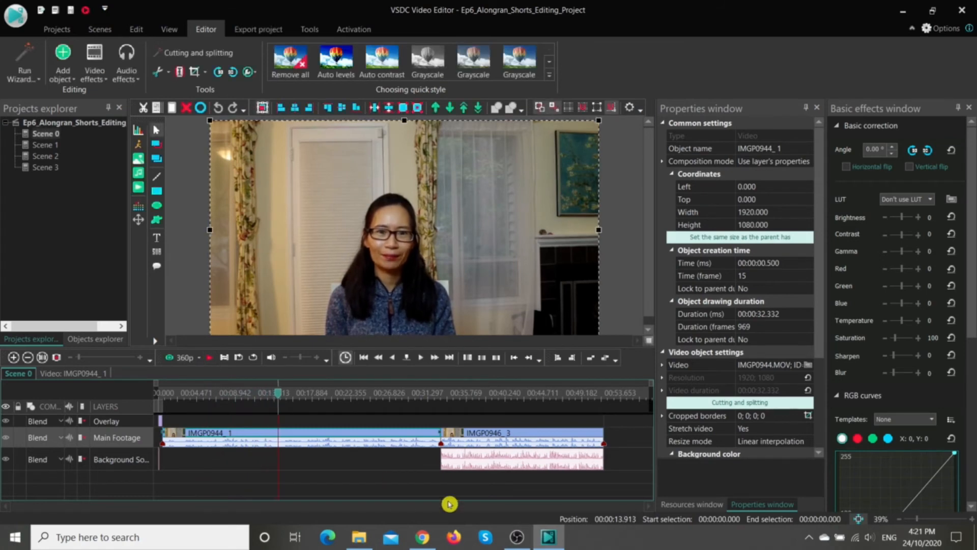
left_click(467, 442)
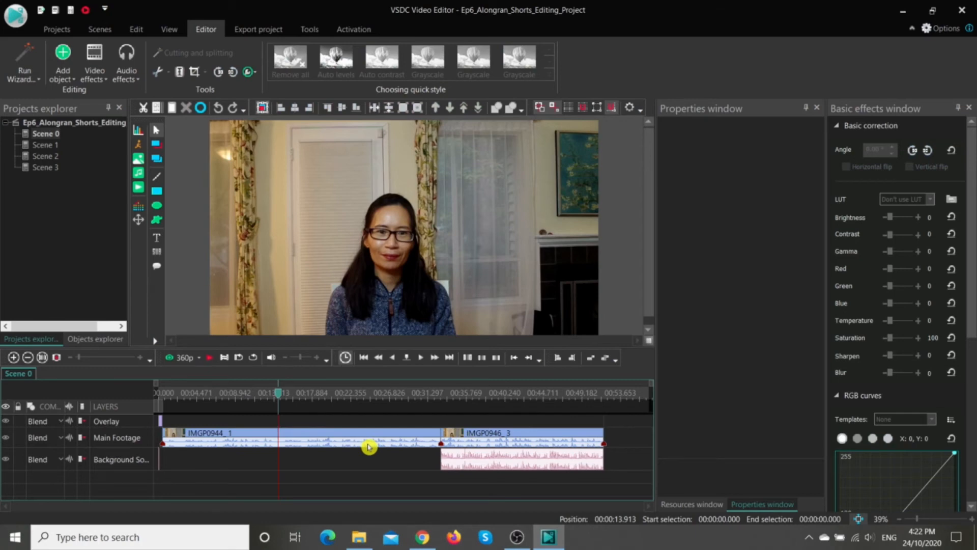
Step: Examine the properties of the IMGP0944_ 1 clip in the main footage and of the Urban Flow - Lounge_ 1 background audio
right_click(369, 447)
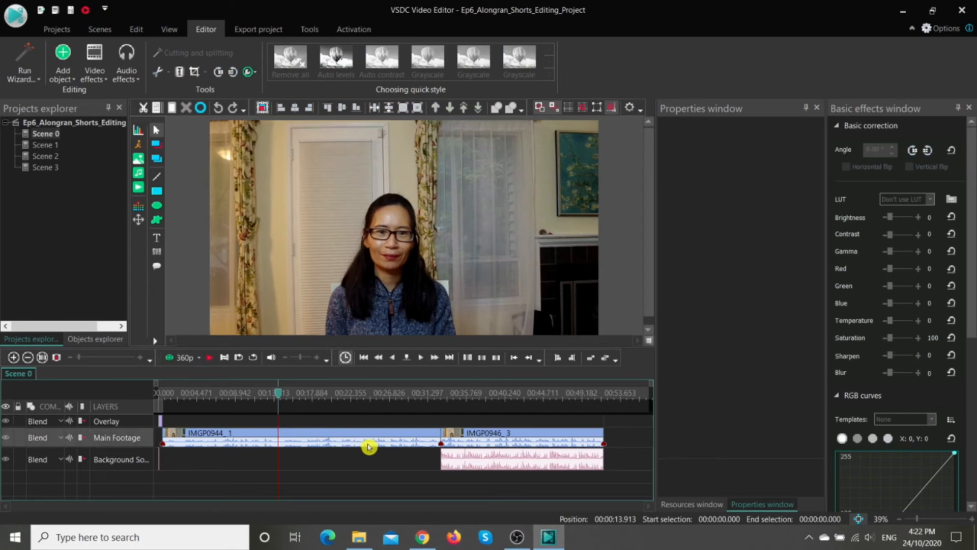
left_click(327, 441)
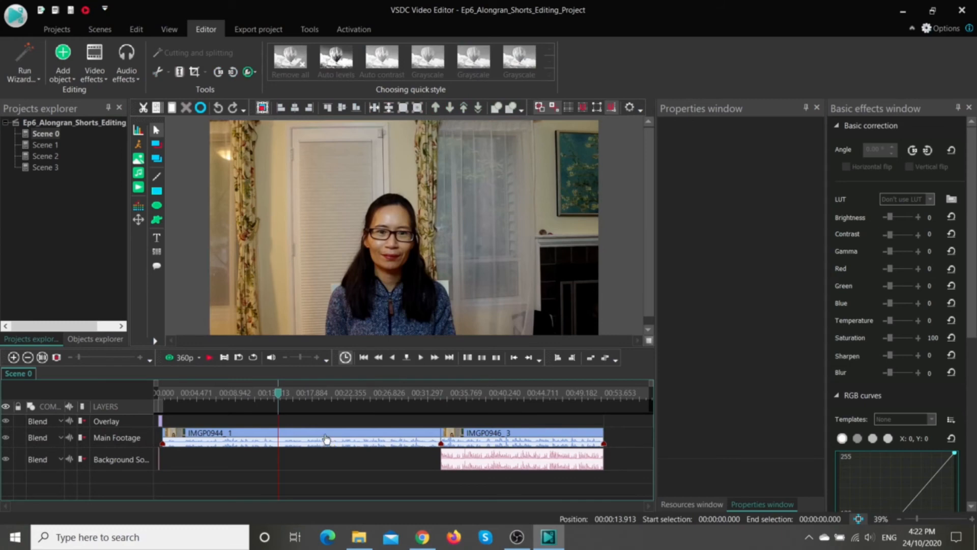
left_click(327, 436)
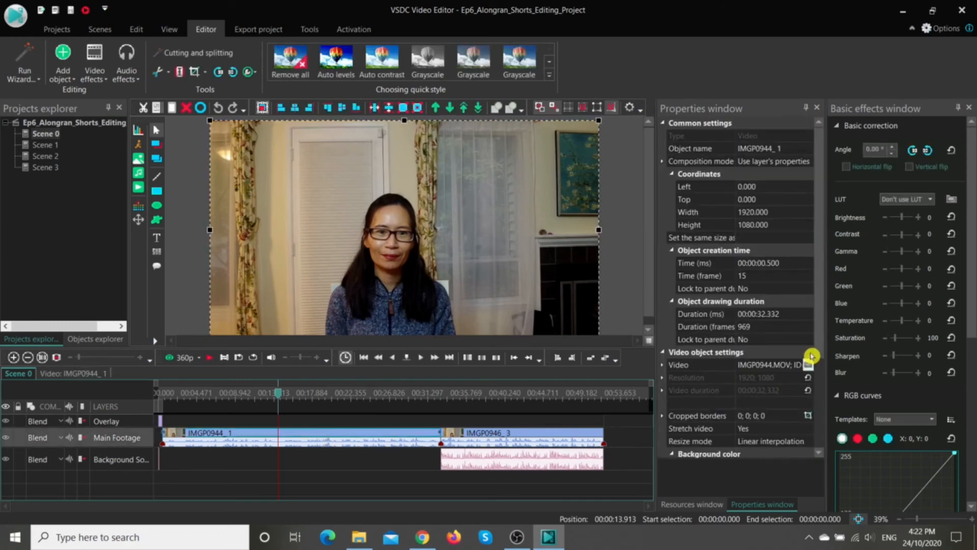
left_click_drag(817, 318, 817, 411)
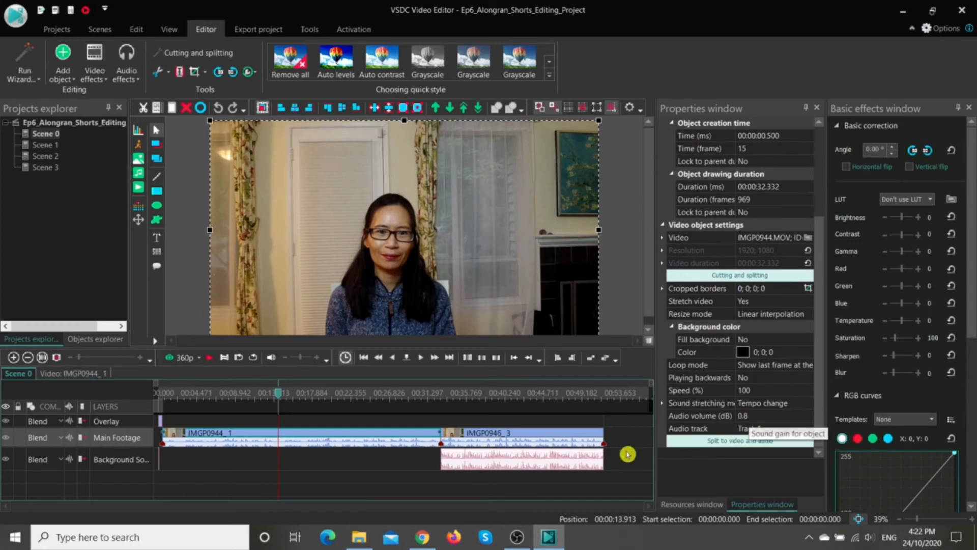
left_click(541, 464)
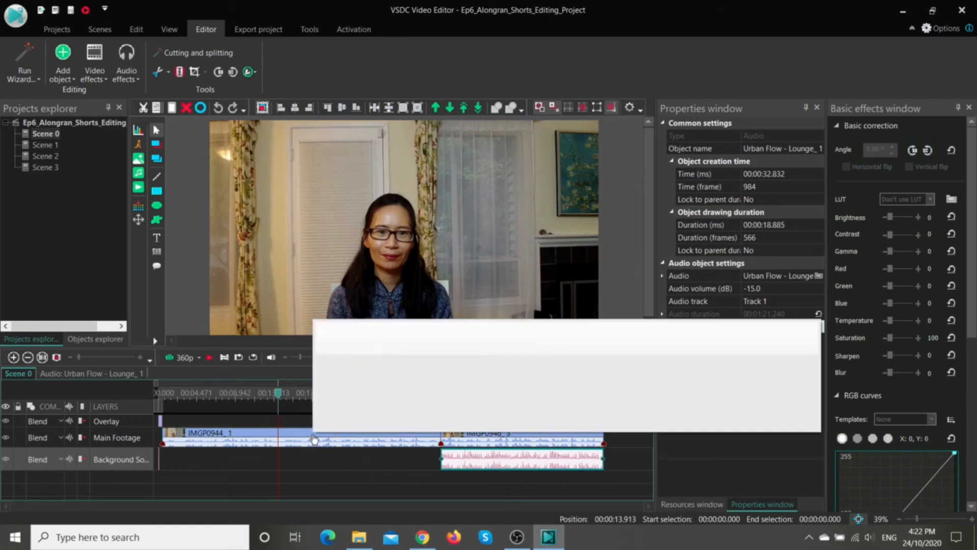
Step: Select both main footage clips, IMGP0944_ 1 and IMGP0946_ 3, and look up the Amplitude audio effects available for them
left_click(218, 484)
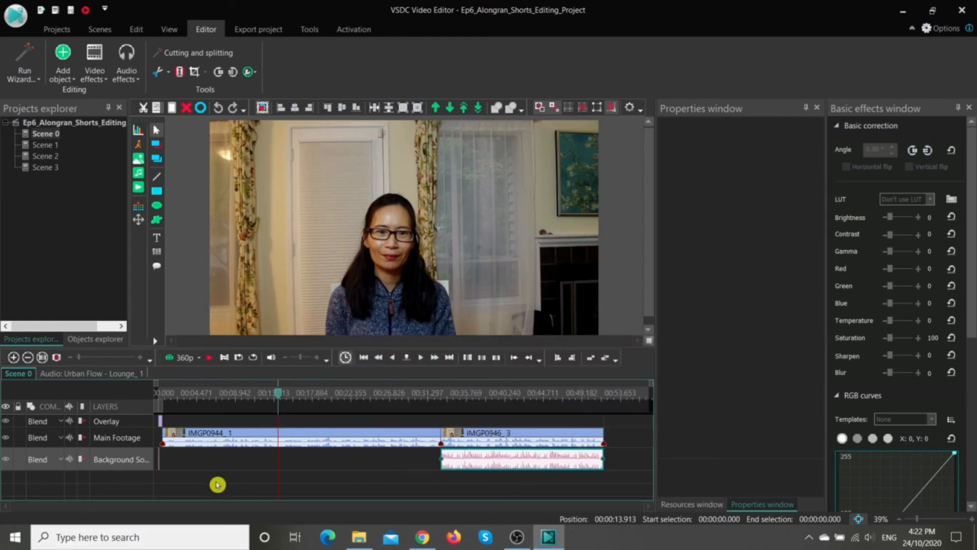
left_click(211, 437)
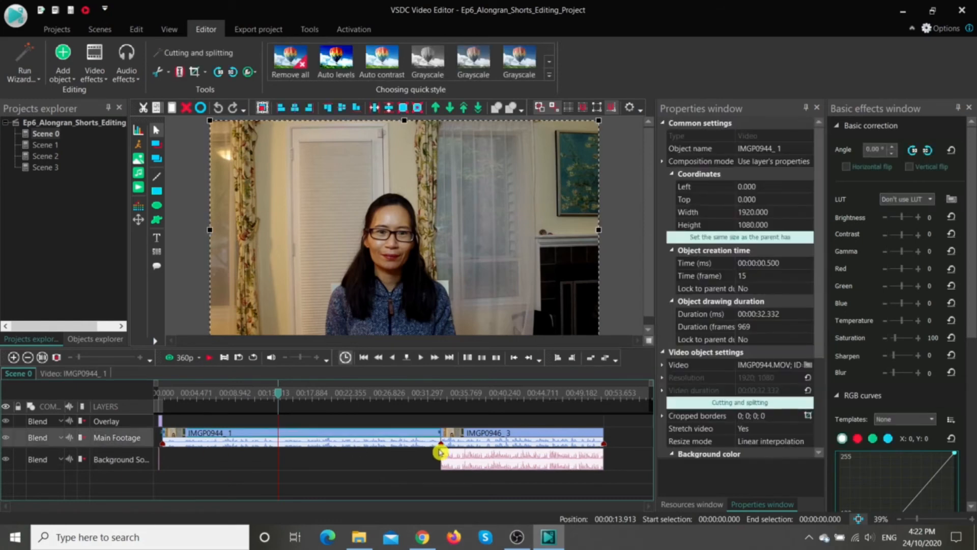
left_click(468, 443)
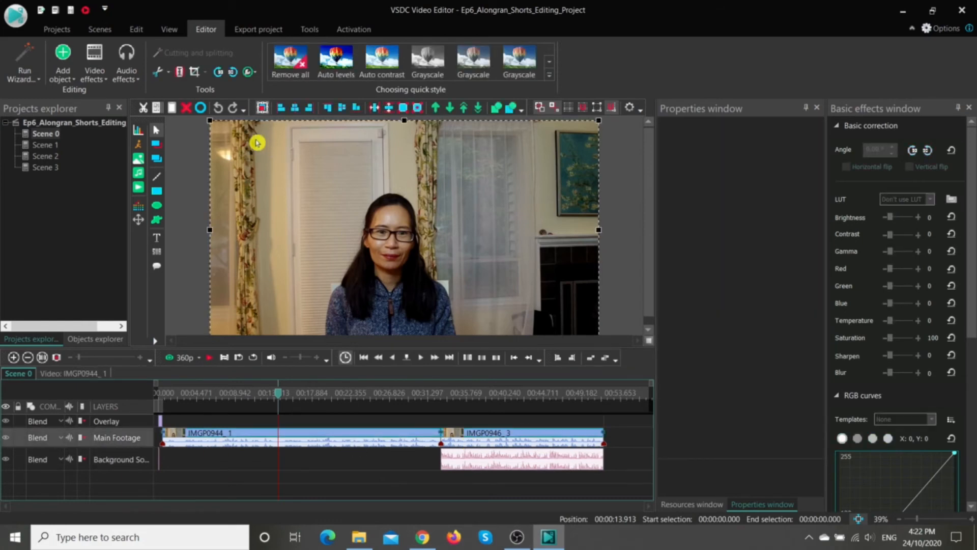
left_click(125, 77)
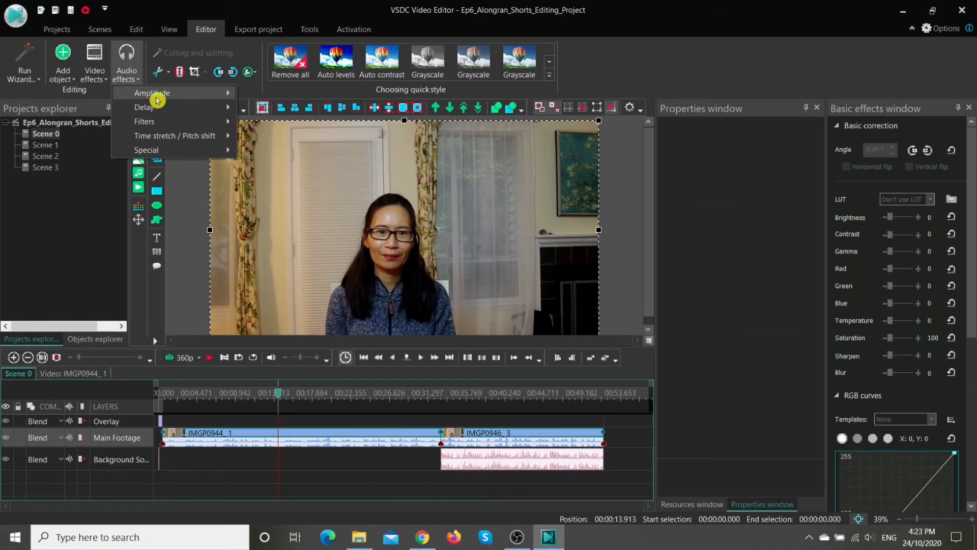
mouse_move(159, 96)
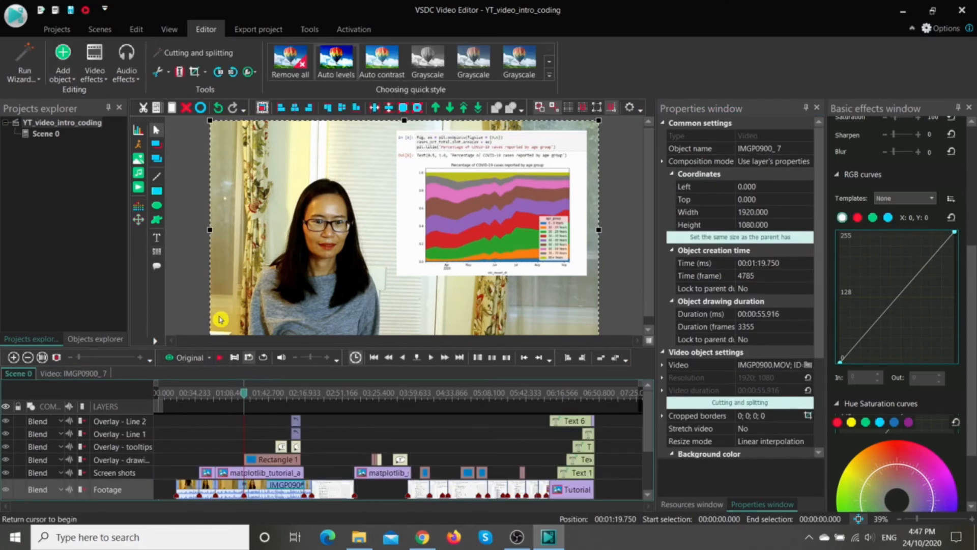
Step: Look through the quick styles and transitions among the video effects available for the IMGP0900_ 7 clip
left_click(99, 69)
mouse_move(122, 96)
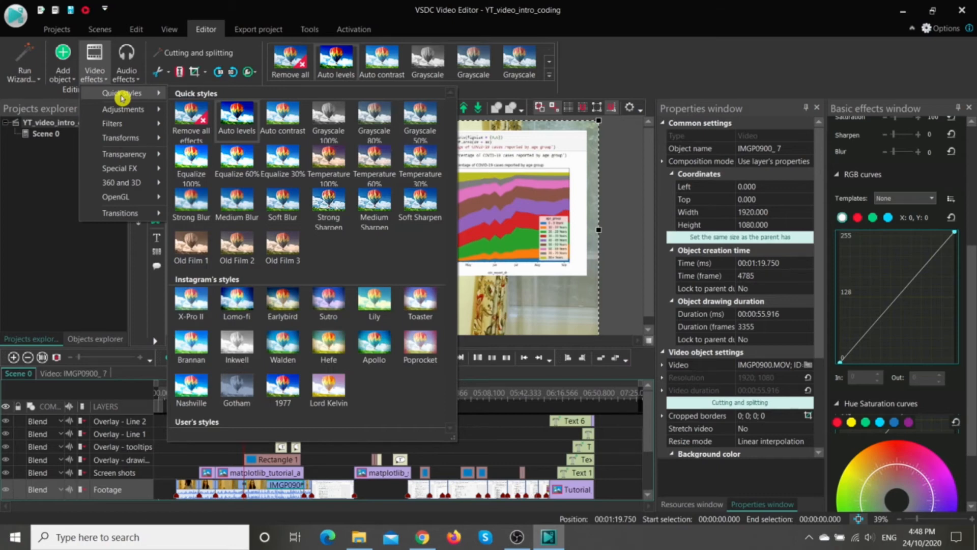
mouse_move(120, 213)
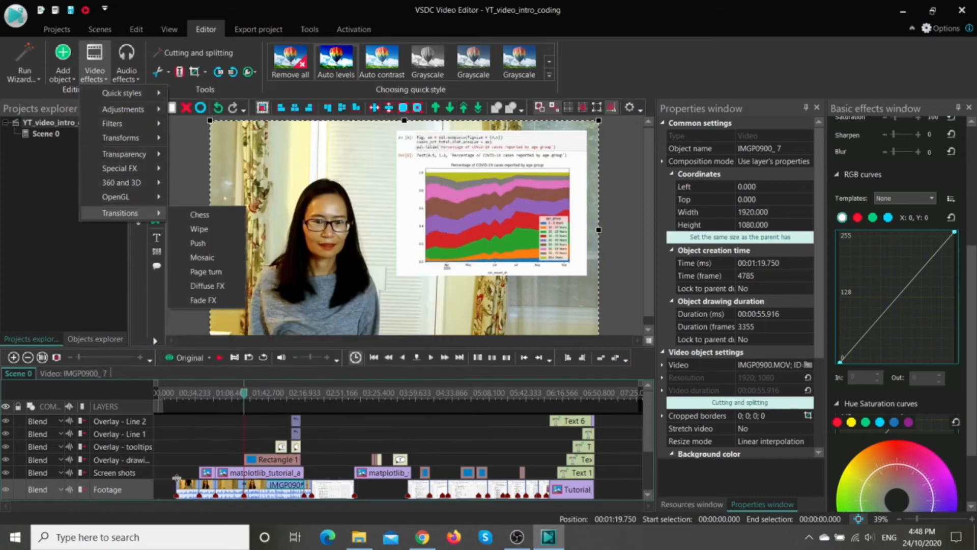
Step: Open the contents of clip IMGP0900_ 7 and look through the quick styles and colour adjustments, including Hue/Saturation/Lightness, that can be added there
left_click(76, 373)
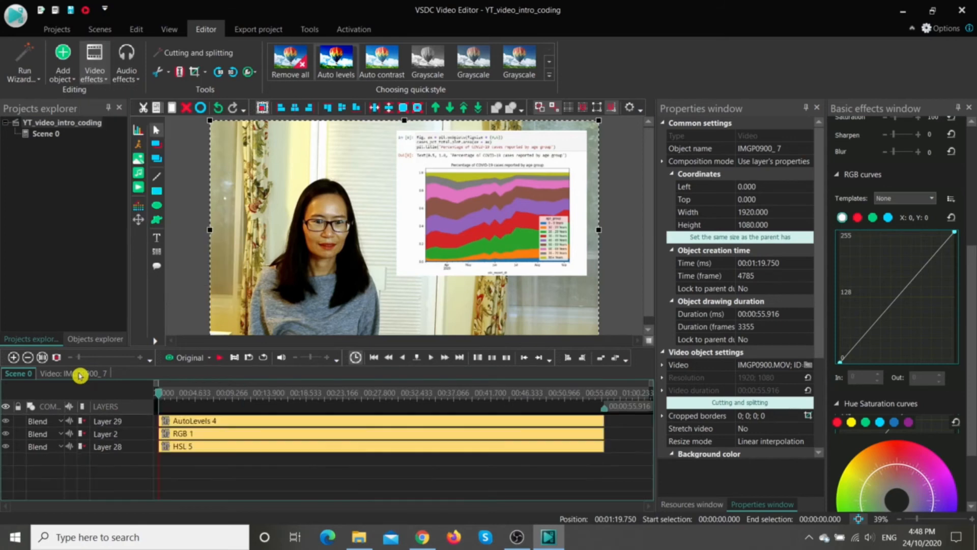
right_click(235, 484)
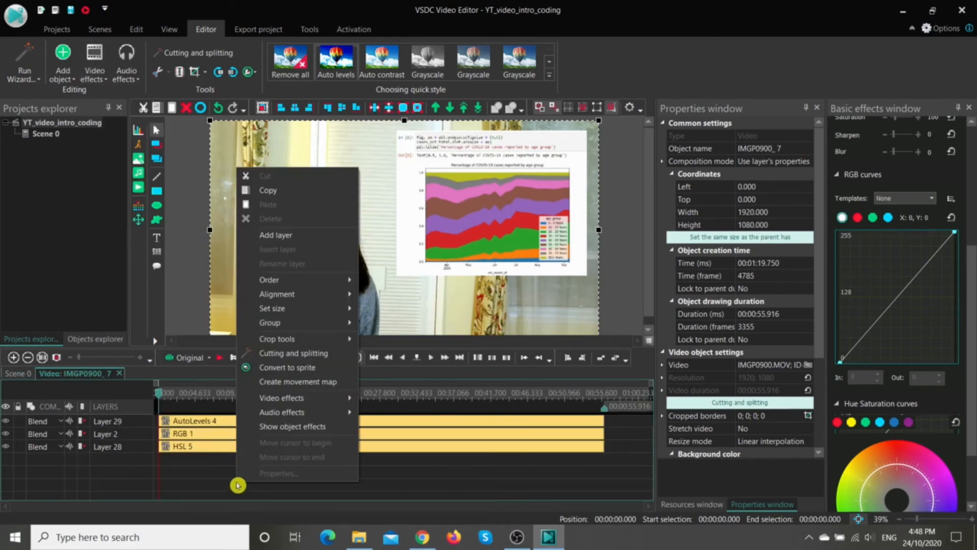
mouse_move(310, 398)
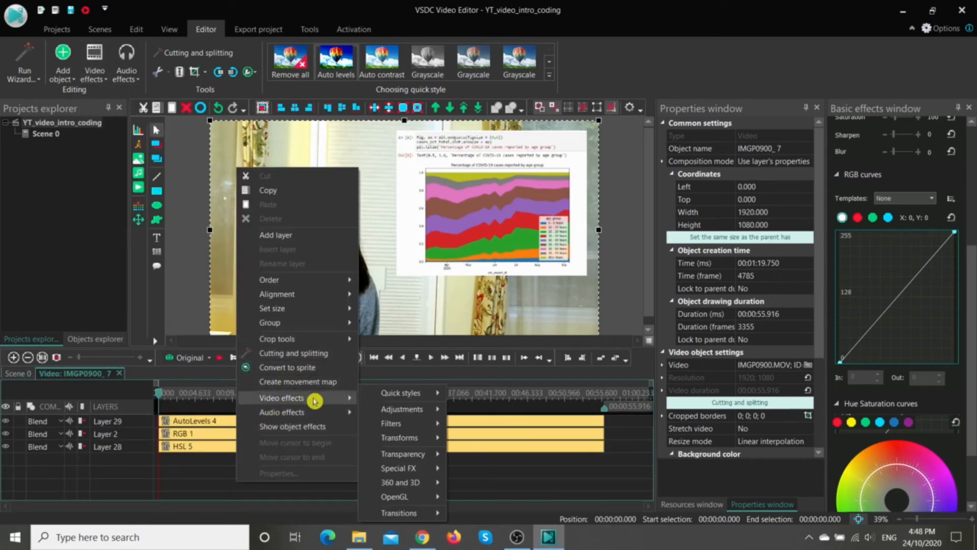
mouse_move(381, 391)
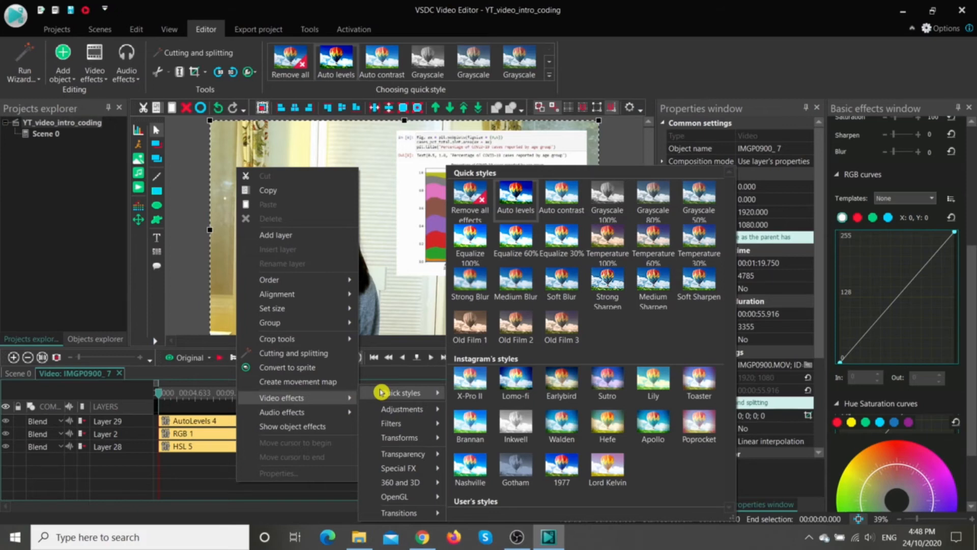
left_click(204, 484)
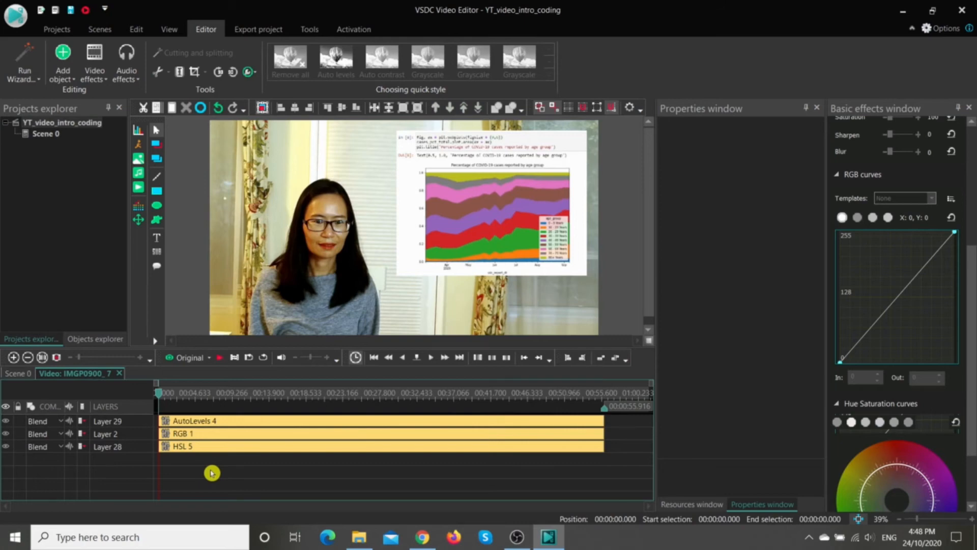
right_click(211, 472)
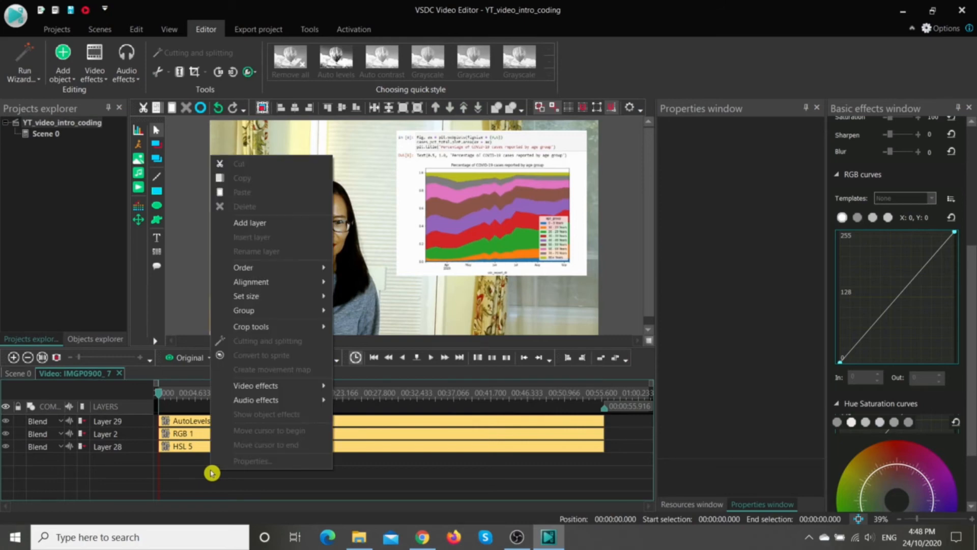
mouse_move(269, 387)
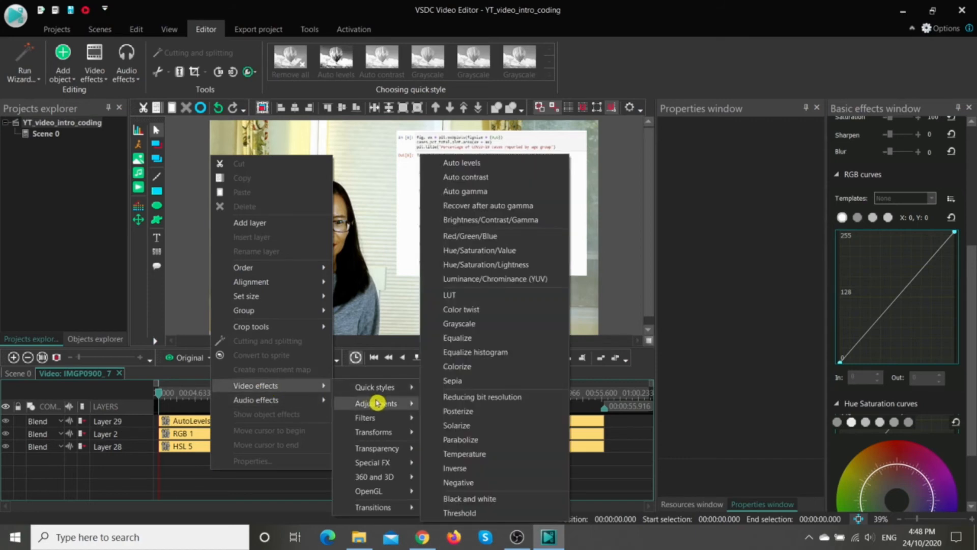
left_click(494, 268)
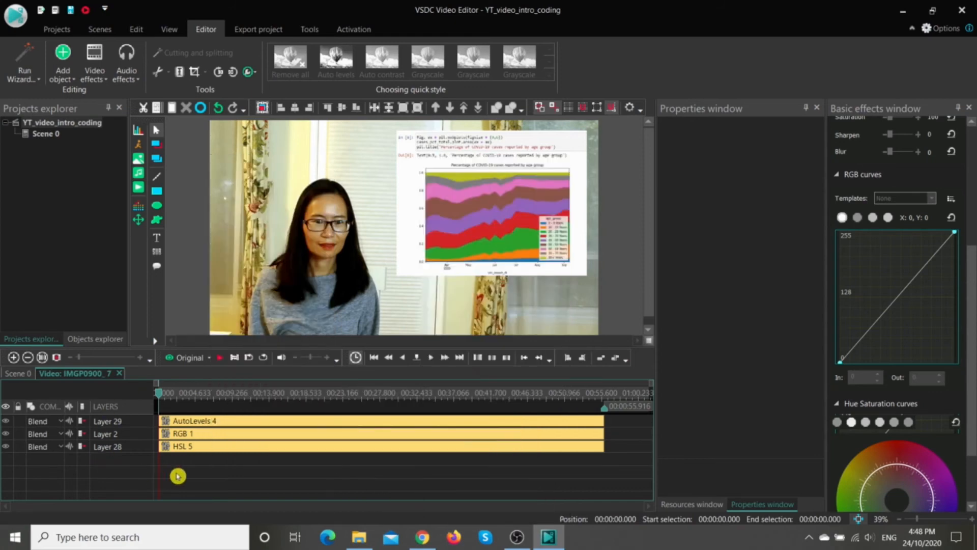
Step: Examine the HSL 5 effect's hue, saturation and lightness settings and its colour wheel, and clear the selection
left_click(204, 448)
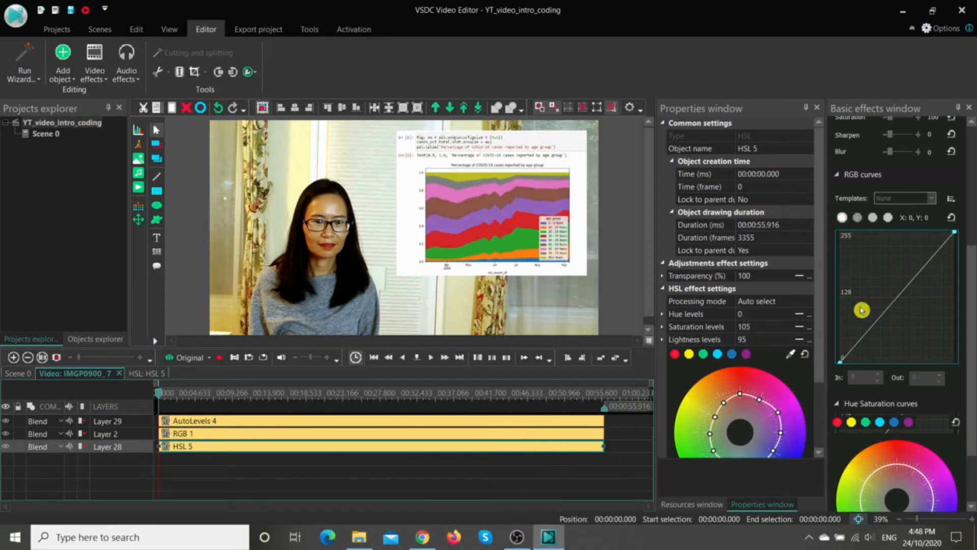
left_click_drag(818, 292, 819, 364)
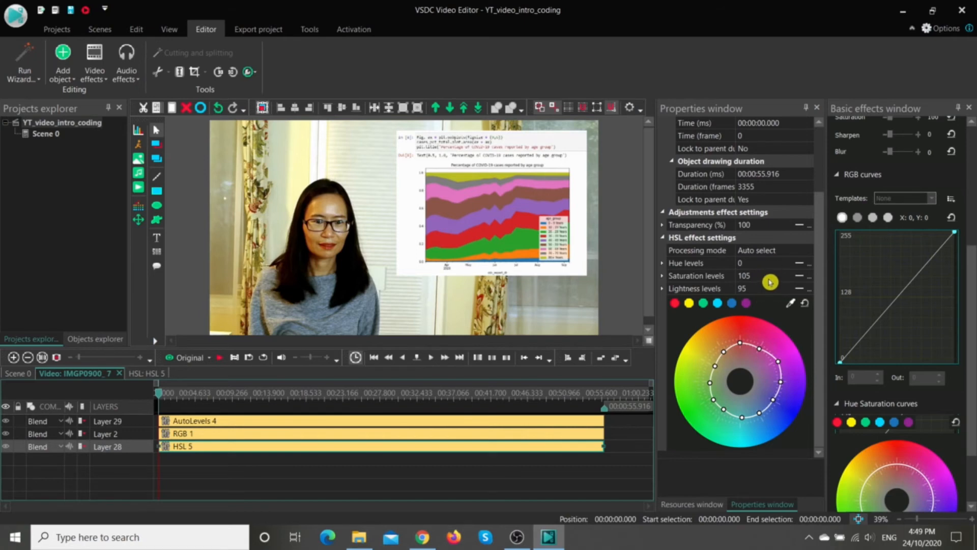
right_click(509, 483)
left_click(239, 461)
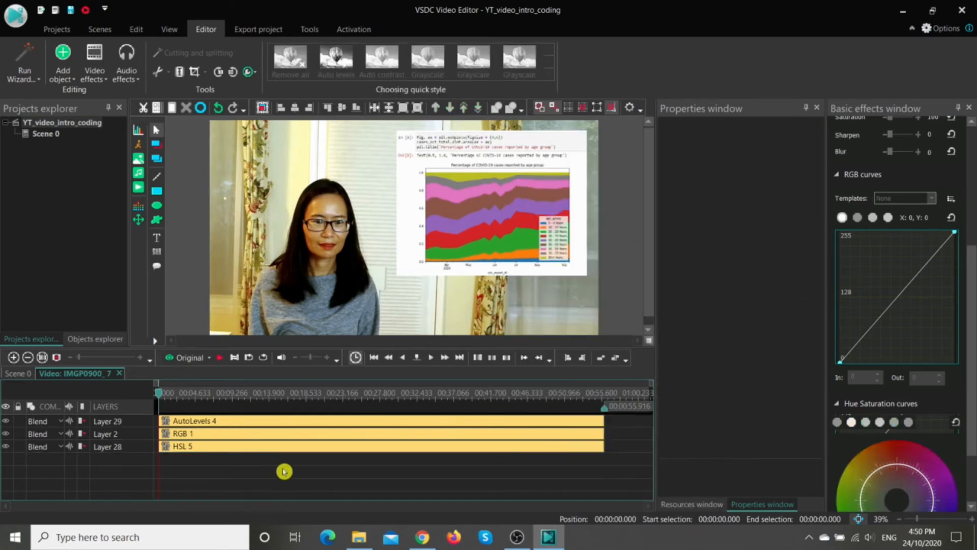
Step: Examine the RGB 1 effect's multipliers, offsets and curve, and bring up its curve templates
left_click(290, 440)
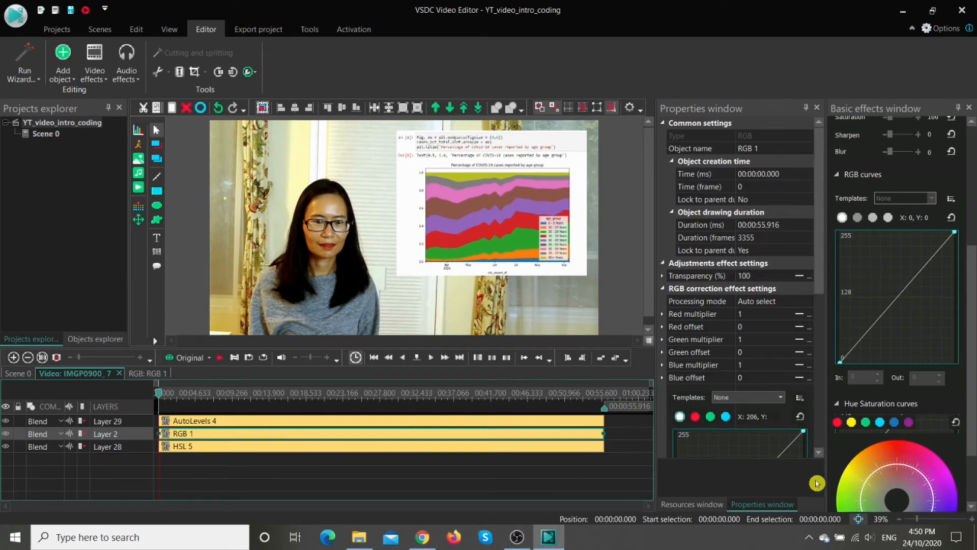
left_click_drag(824, 224, 825, 350)
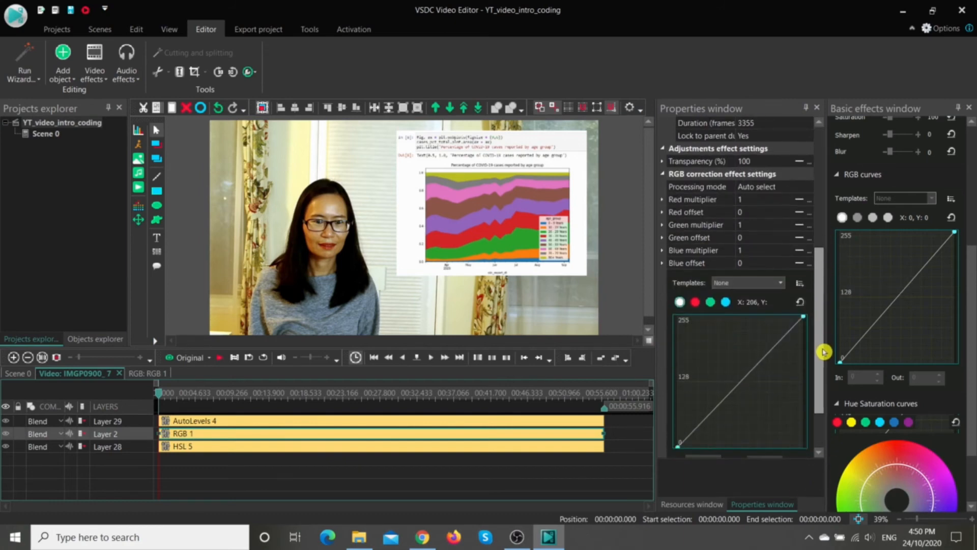
left_click(784, 285)
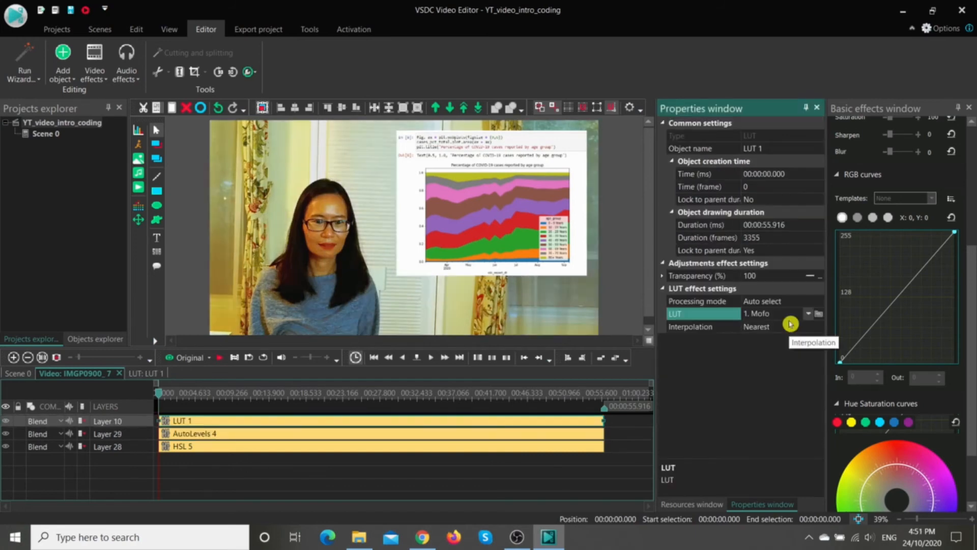
Step: Look up the adjustment video effects that can be added alongside LUT 1, and leave without adding one
right_click(360, 425)
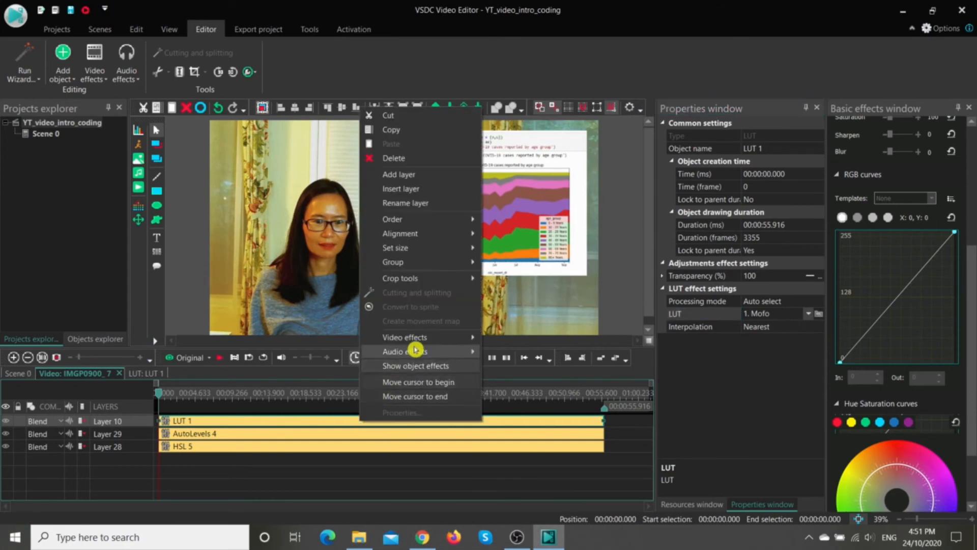
mouse_move(424, 337)
mouse_move(526, 357)
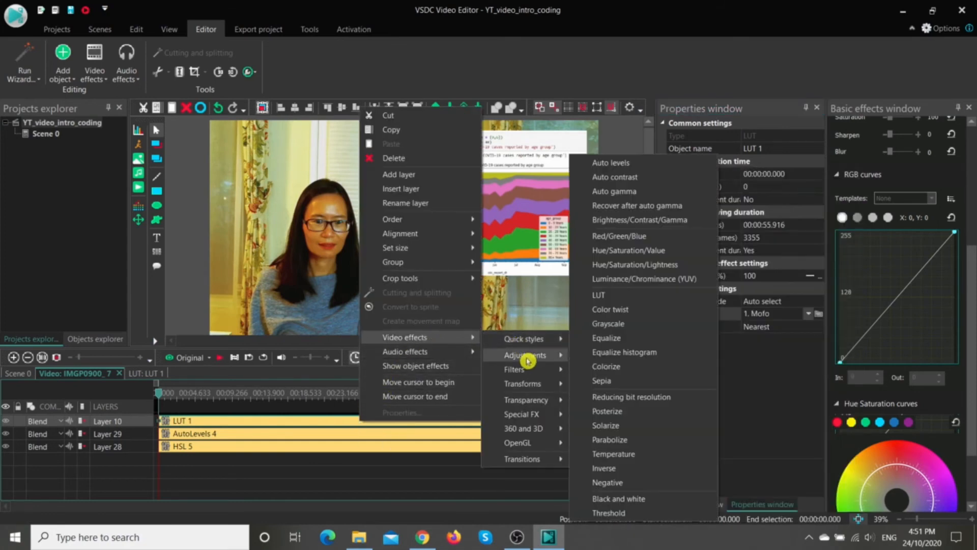
left_click(366, 467)
Step: Select the LUT 1 effect and look through its LUT presets down to 10. Faze
left_click(340, 420)
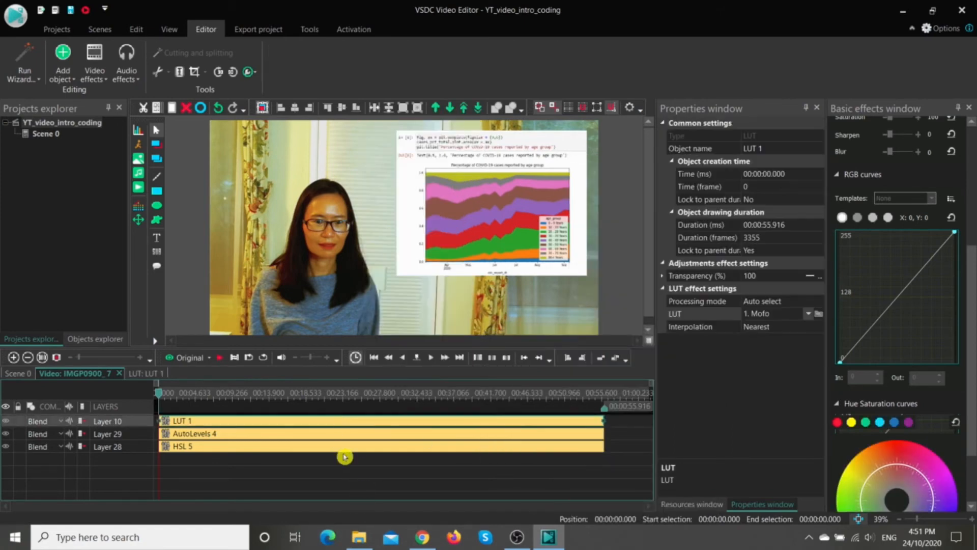
left_click(809, 314)
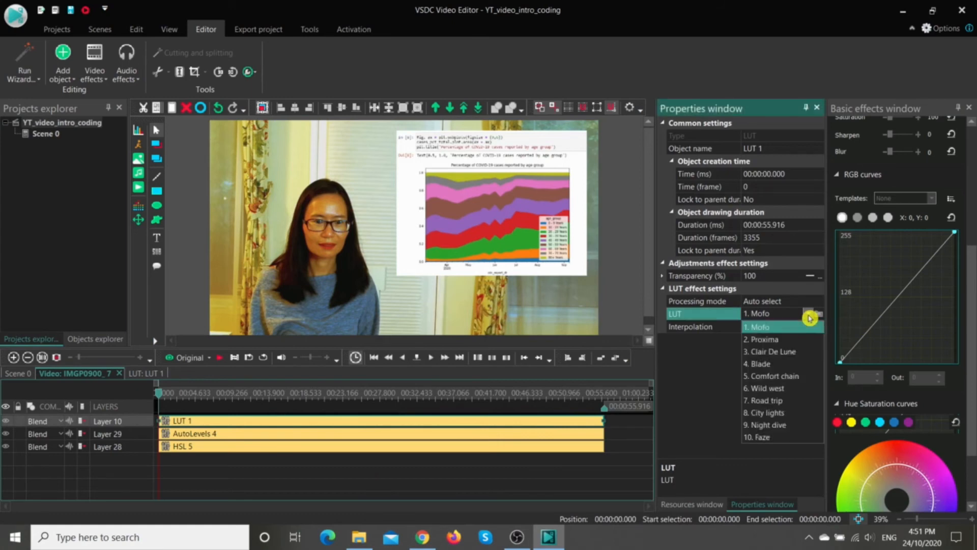
left_click(789, 439)
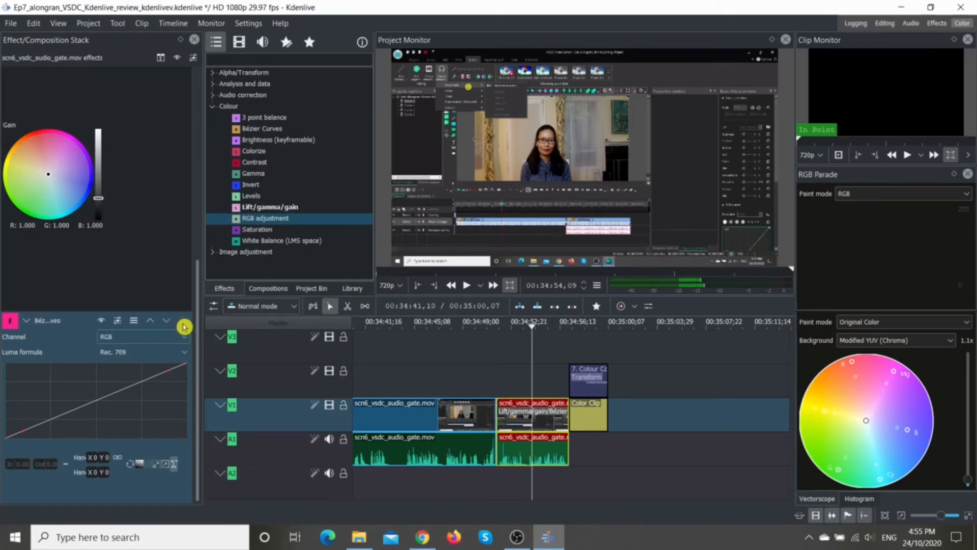
Step: Switch to Kdenlive and examine the Lift/gamma/gain colour wheels and Bézier Curves effect applied to the scn6_vsdc_audio_gate.mov clip
left_click_drag(198, 304, 197, 168)
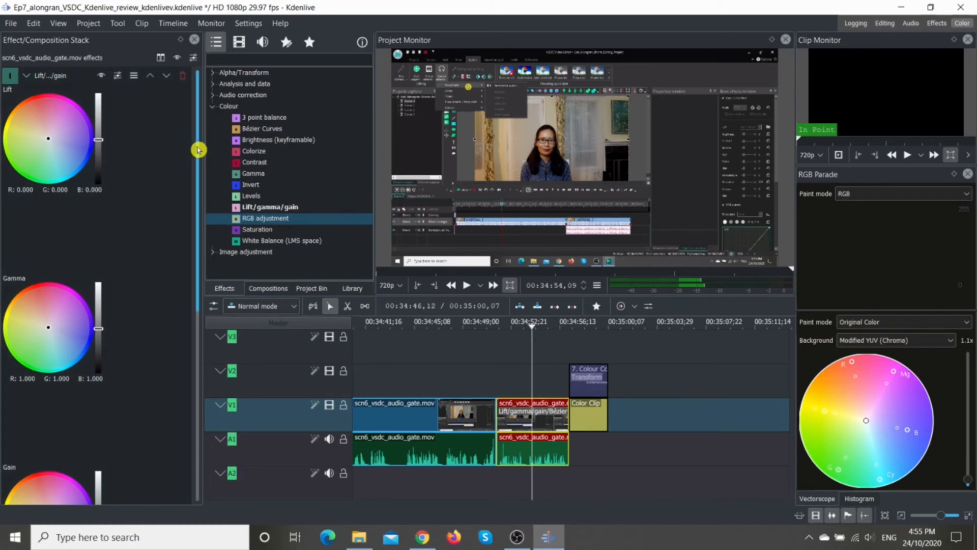
left_click_drag(199, 148, 189, 357)
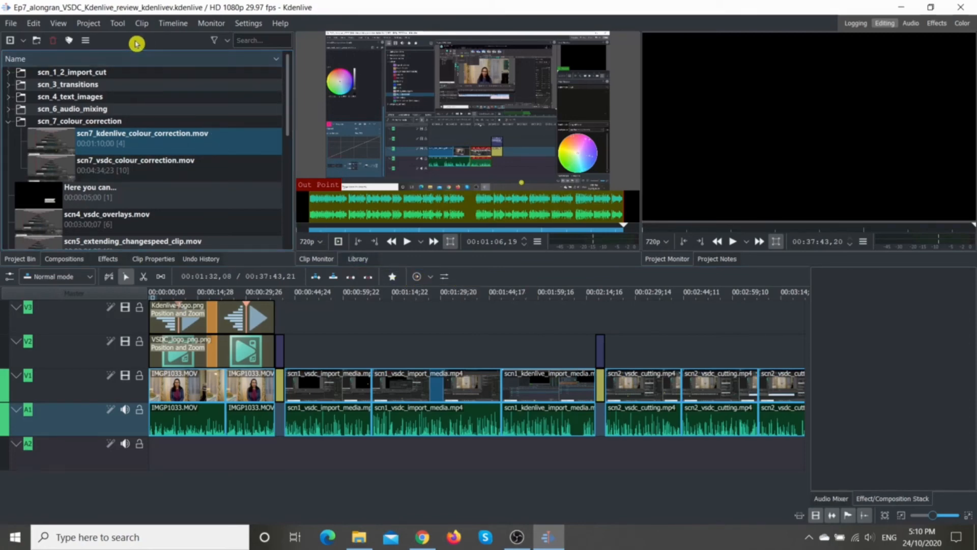
Step: Show the Screen Grab tool in the Editing layout
left_click(56, 24)
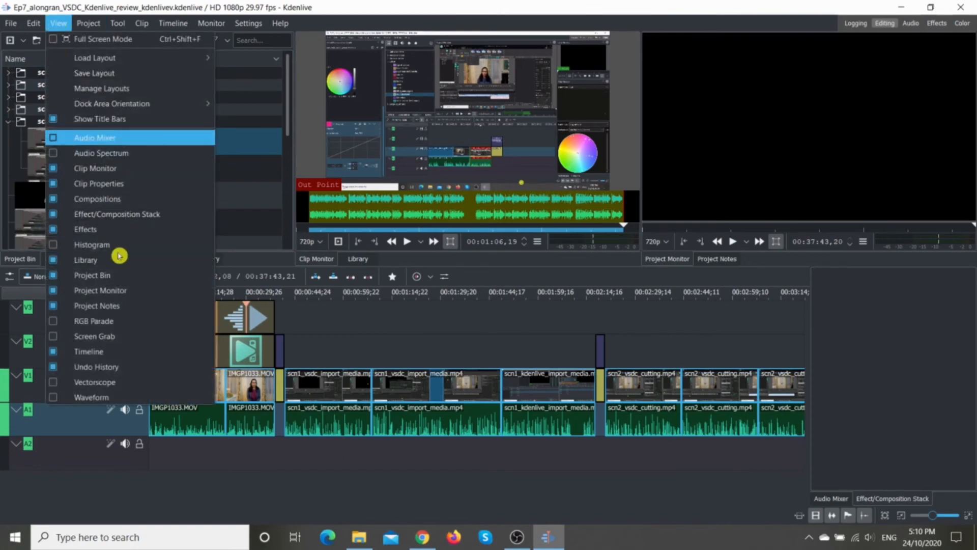
left_click(55, 338)
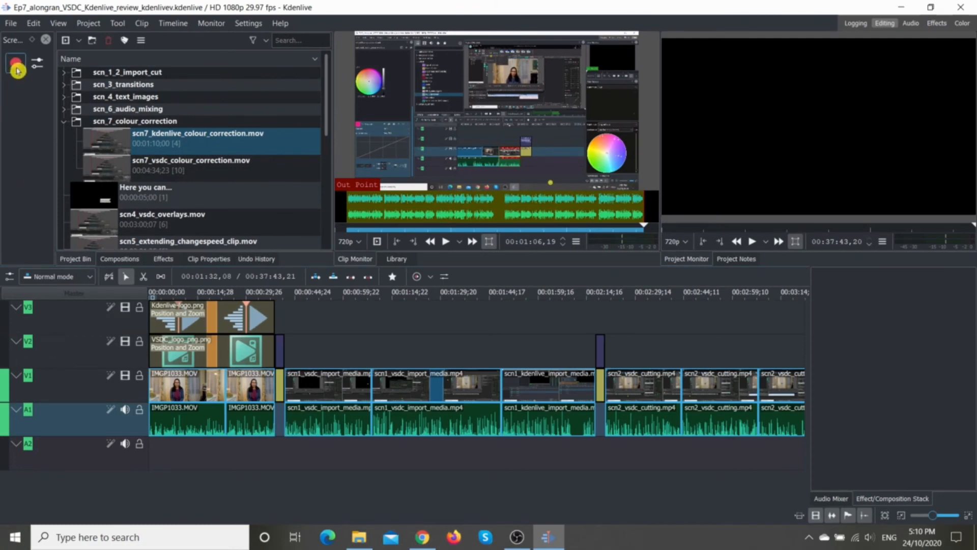
Step: Record a short screen capture with Screen Grab and play the resulting capture0000.mov from the project bin
left_click(16, 65)
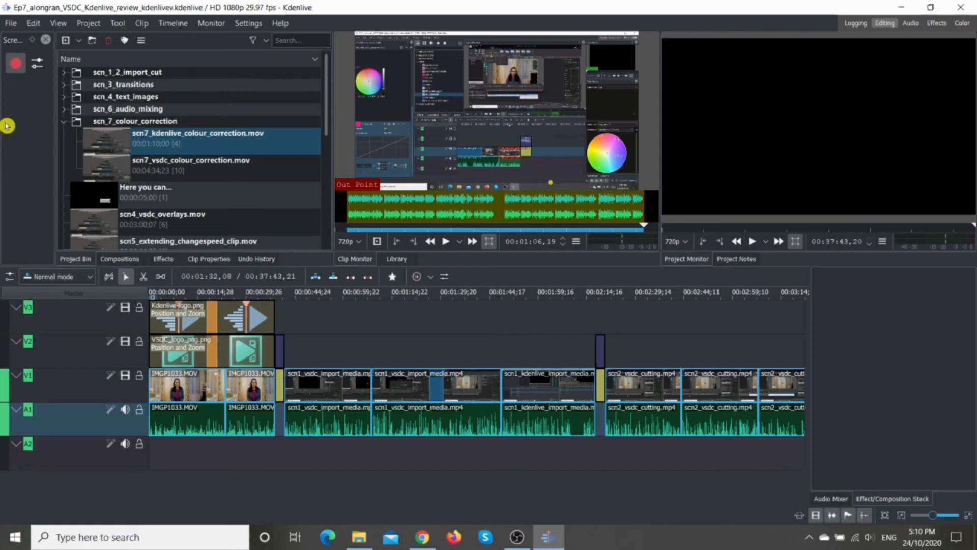
left_click(16, 67)
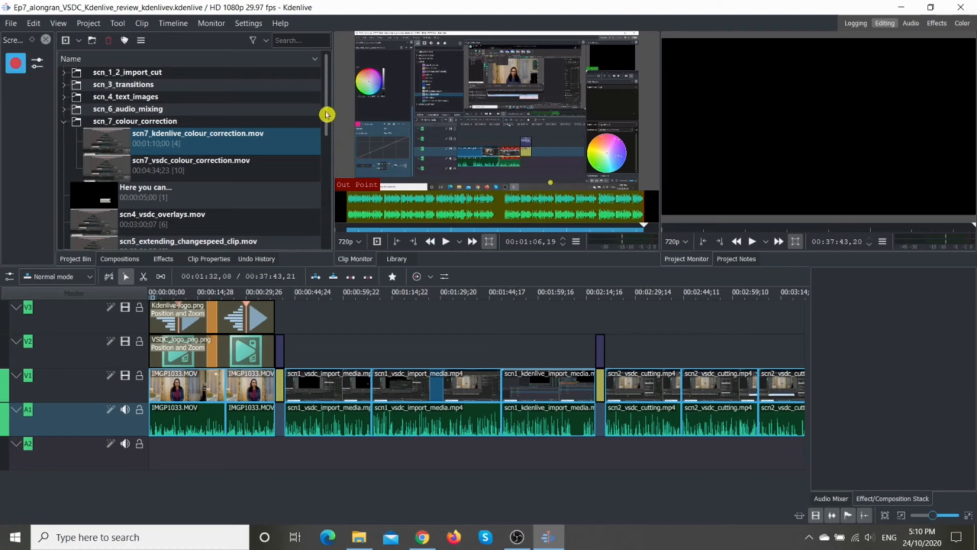
scroll(320, 164, "down", 1)
left_click(241, 111)
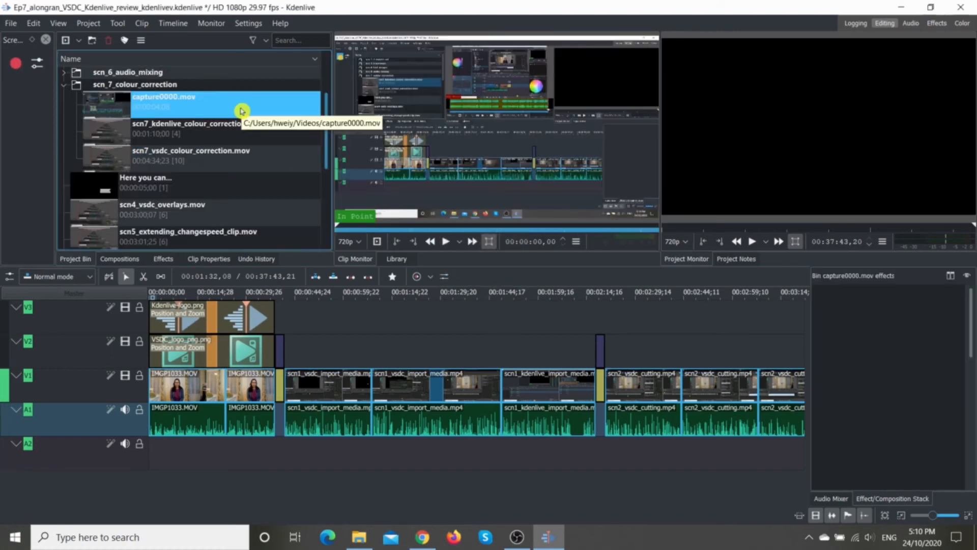
left_click(449, 241)
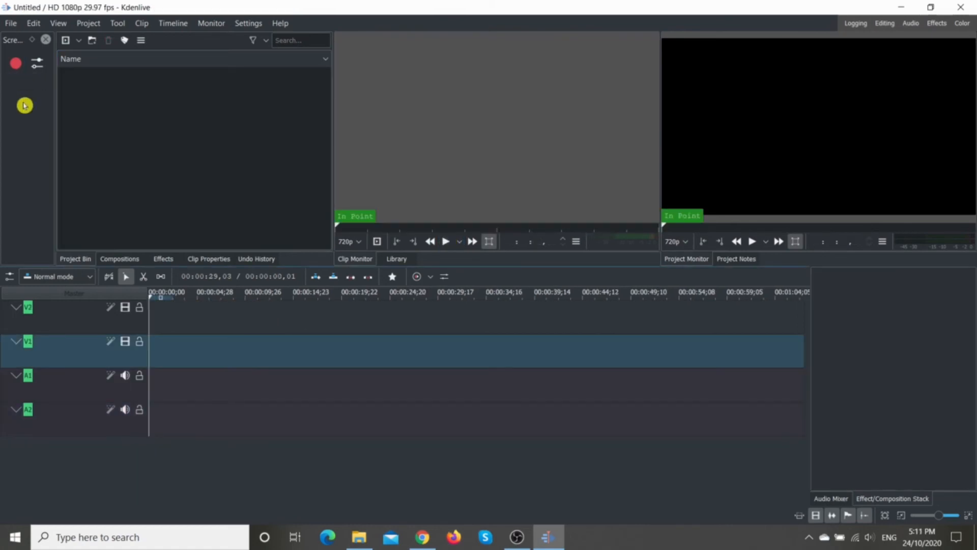
Step: Review the audio capture settings and set the Screen Grab encoding profile to X264 with audio
left_click(32, 67)
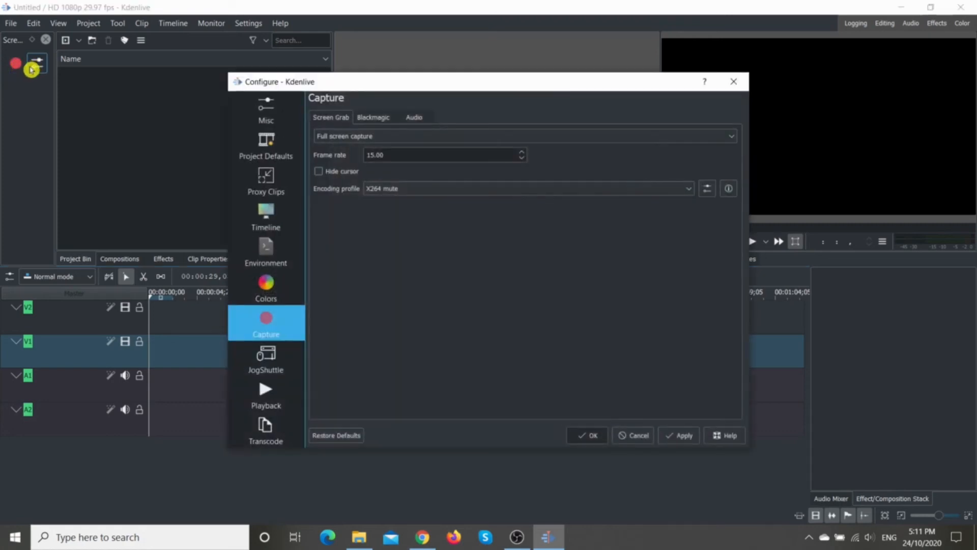
left_click(417, 120)
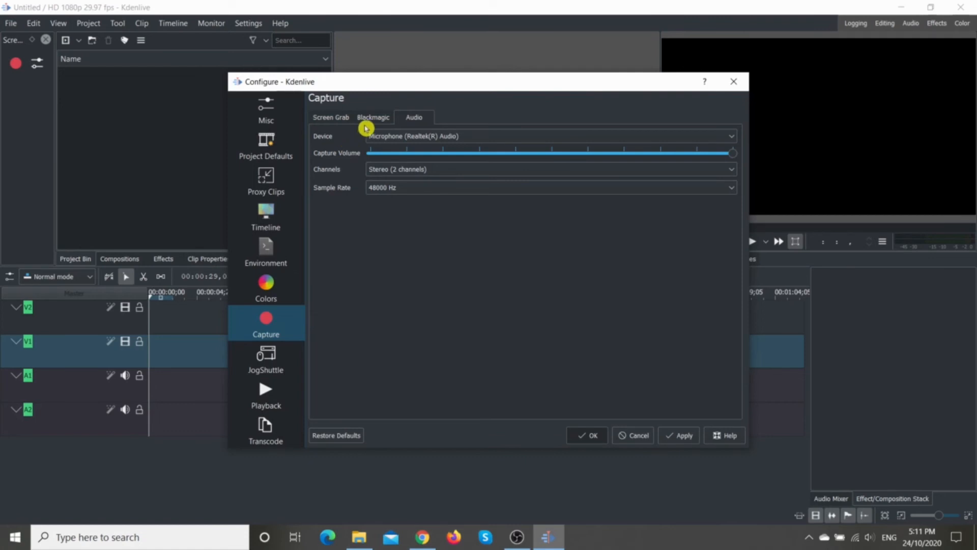
left_click(340, 119)
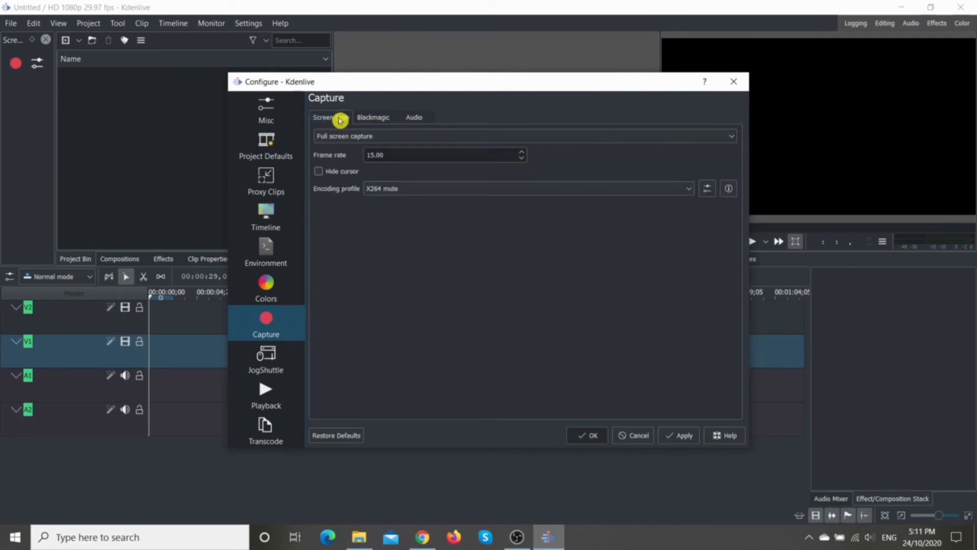
left_click(689, 189)
left_click(664, 214)
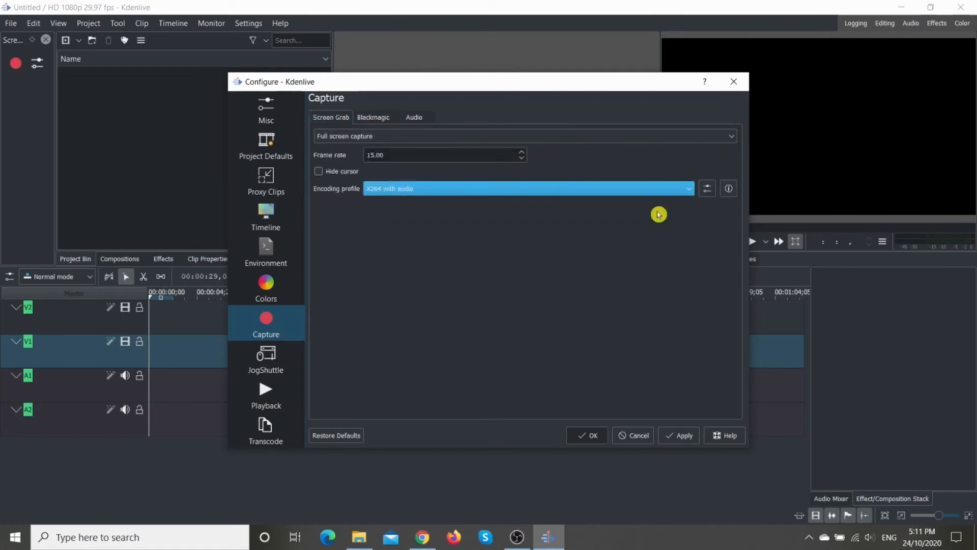
left_click(678, 435)
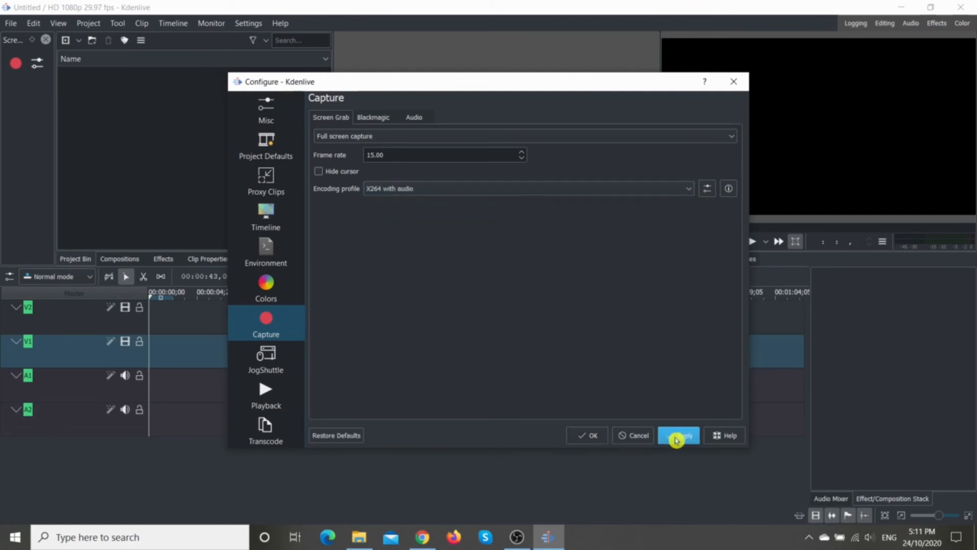
left_click(579, 436)
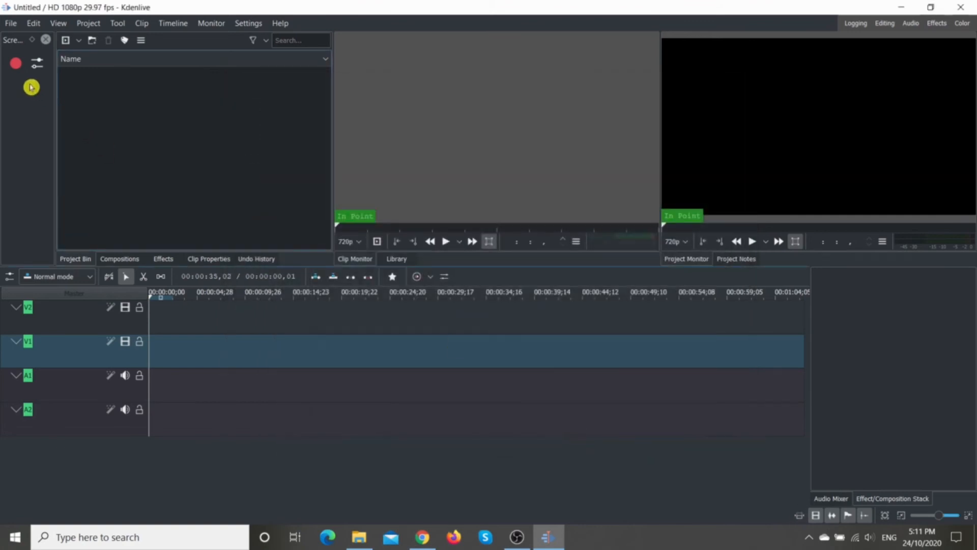
Step: Try a screen recording with the X264 with audio profile, and close Kdenlive
left_click(15, 65)
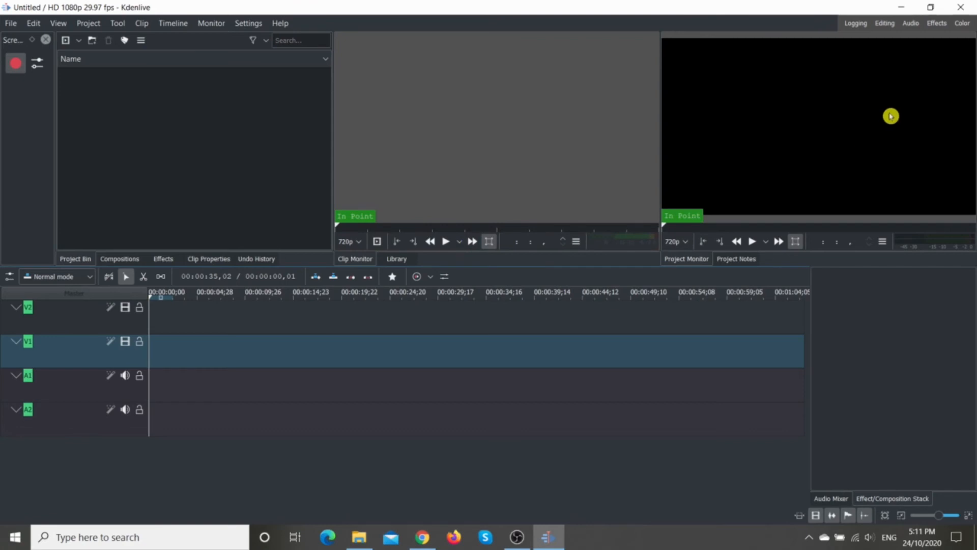
left_click(967, 8)
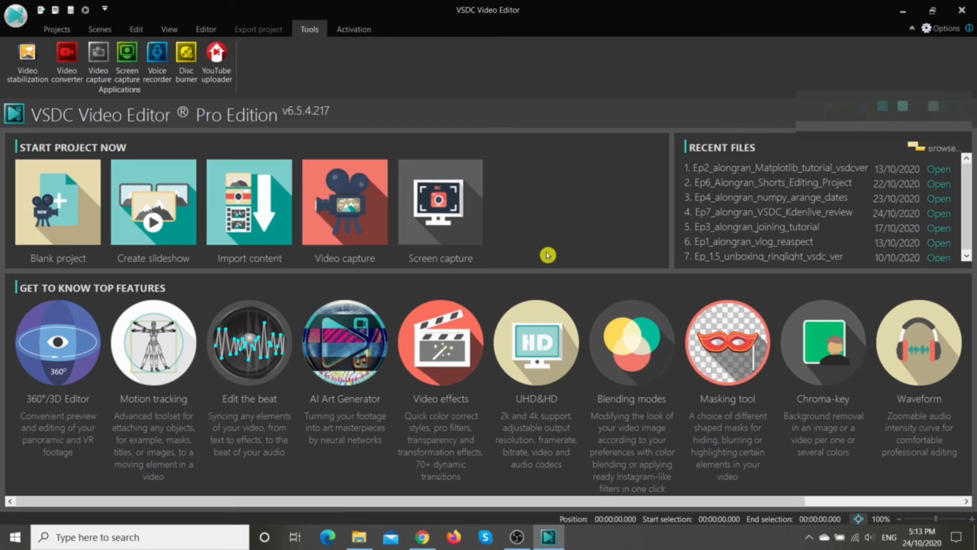
Step: Open the screen capture tool in VSDC Video Editor and examine its audio capture device and monitor options
left_click(441, 209)
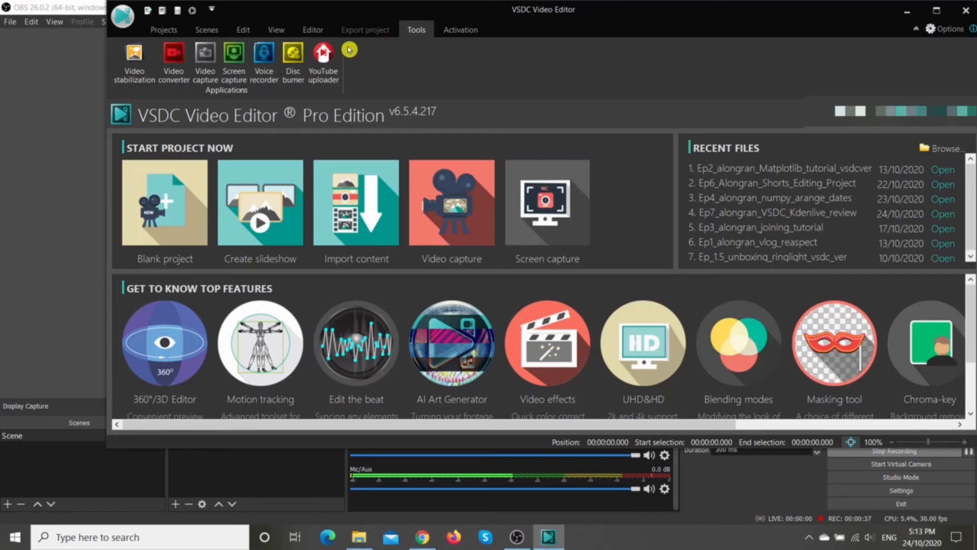
left_click(234, 54)
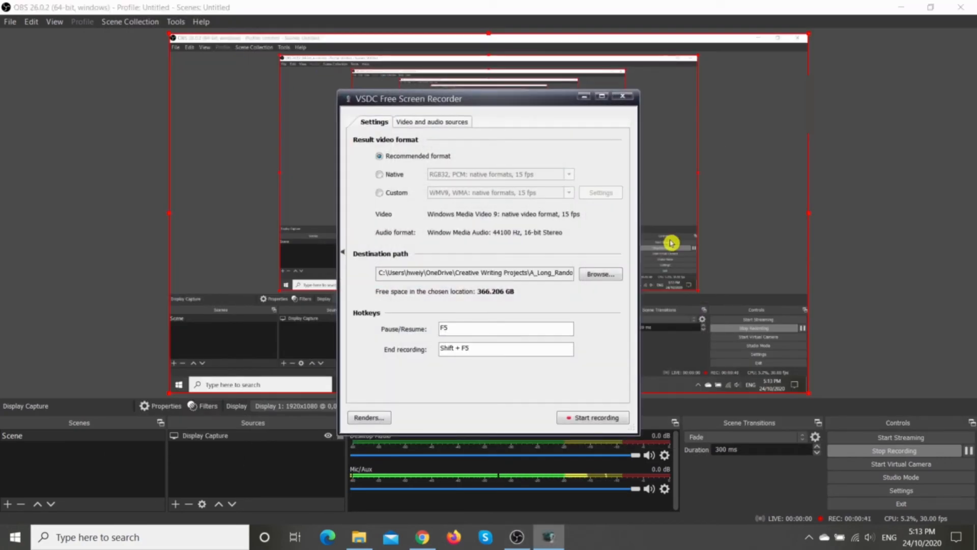
left_click(436, 124)
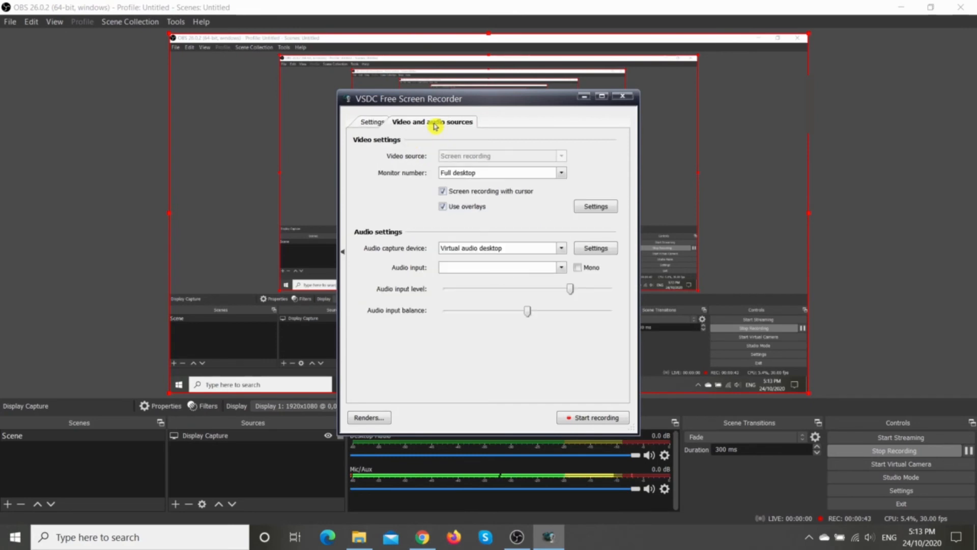
left_click(561, 249)
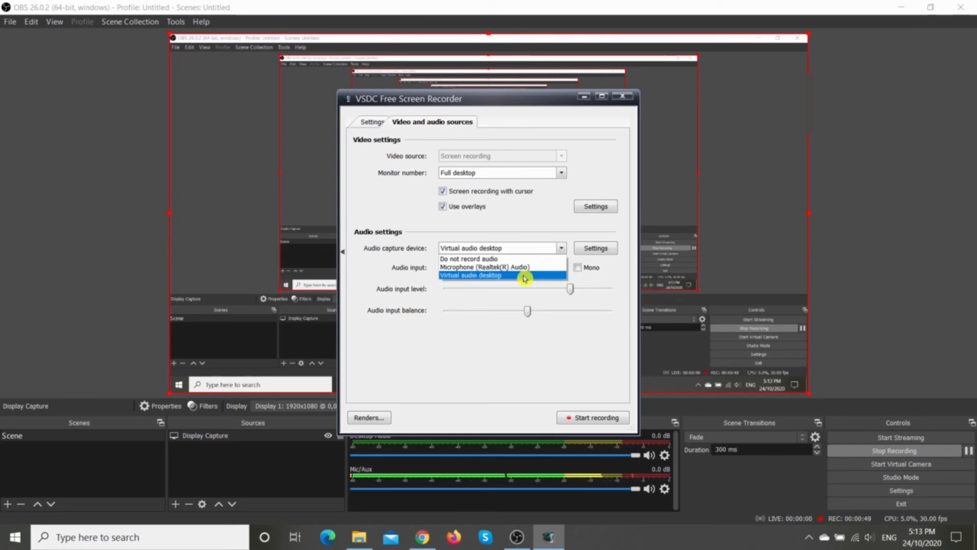
left_click(517, 250)
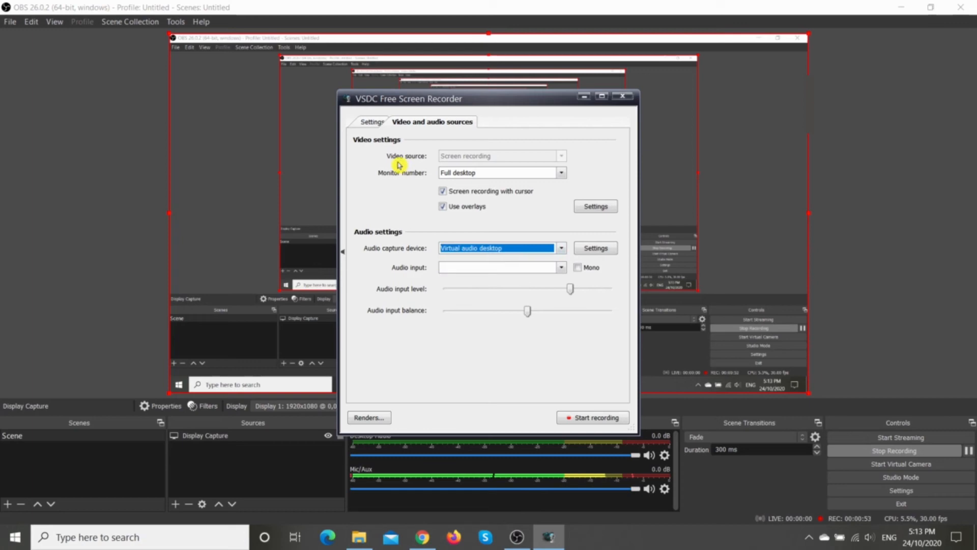
left_click(562, 173)
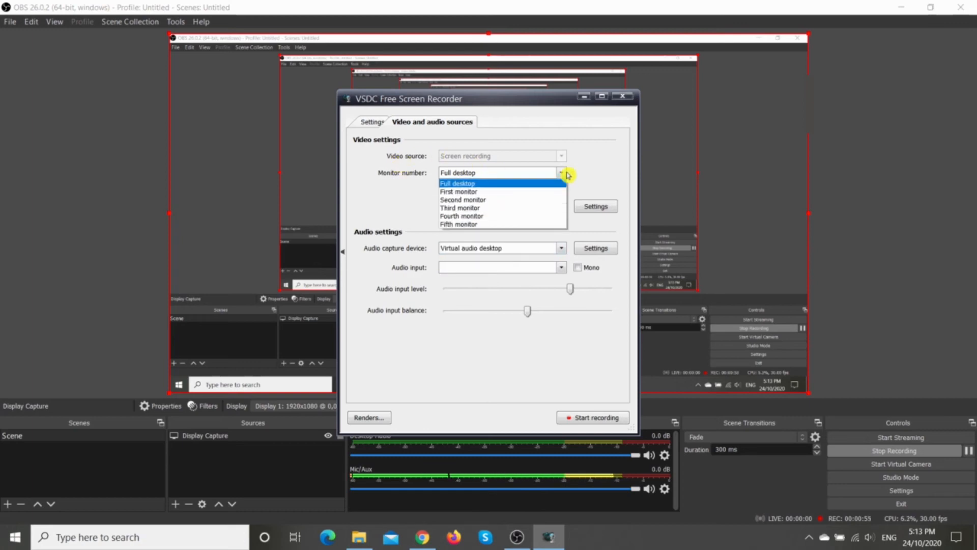
left_click(567, 174)
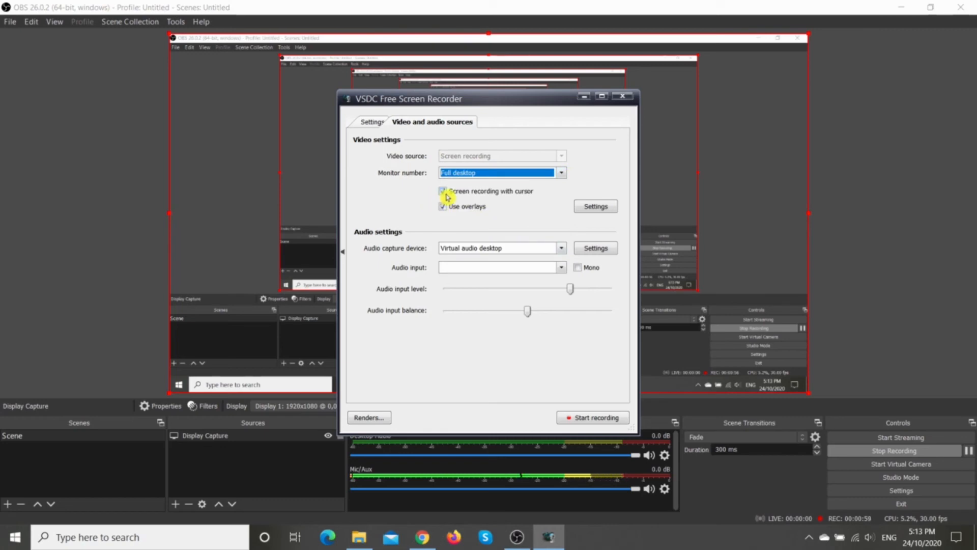
Step: Set the screen recorder's result video format to Custom with WMV9, WMA: native formats, 15 fps
left_click(368, 132)
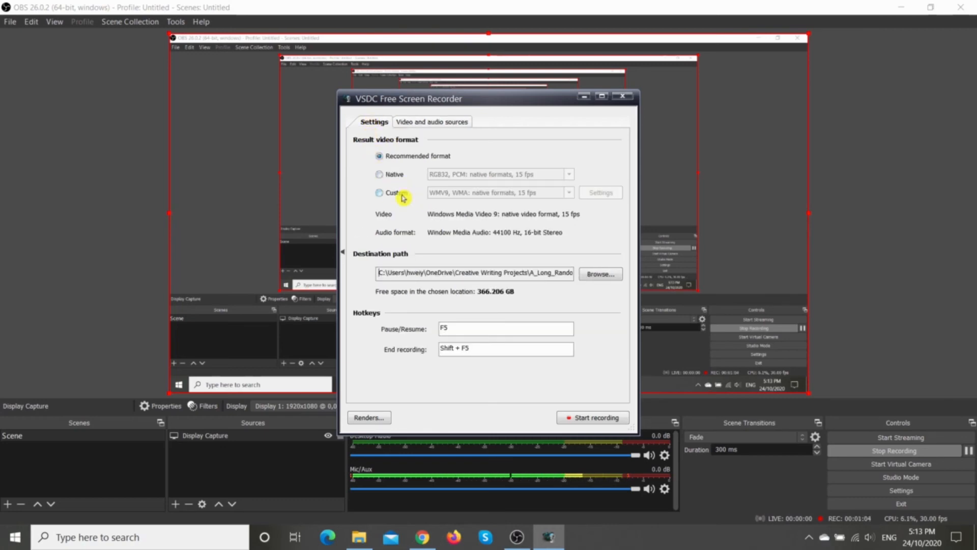
left_click(379, 192)
left_click(569, 193)
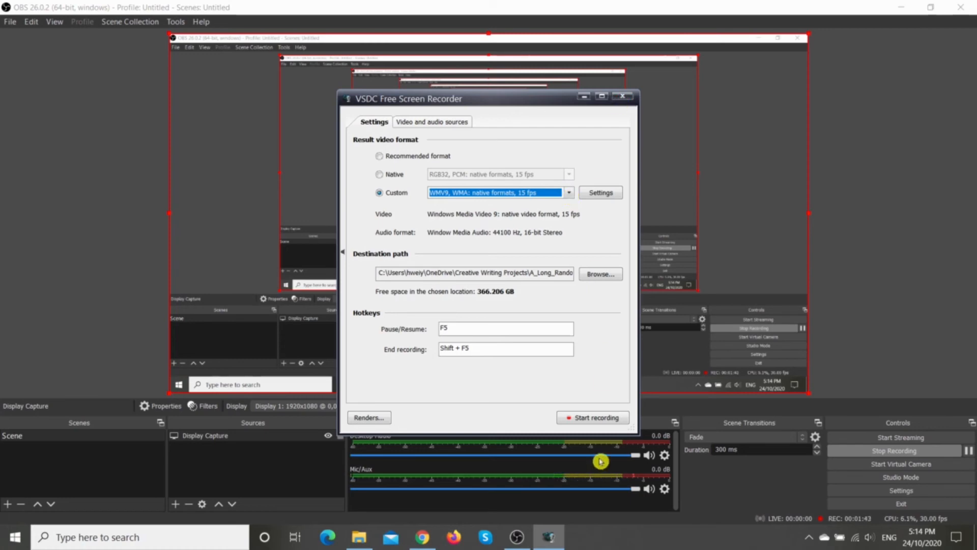
Step: Record the full desktop with VSDC Free Screen Recorder, stop the recording and dismiss the completion notice
left_click(590, 418)
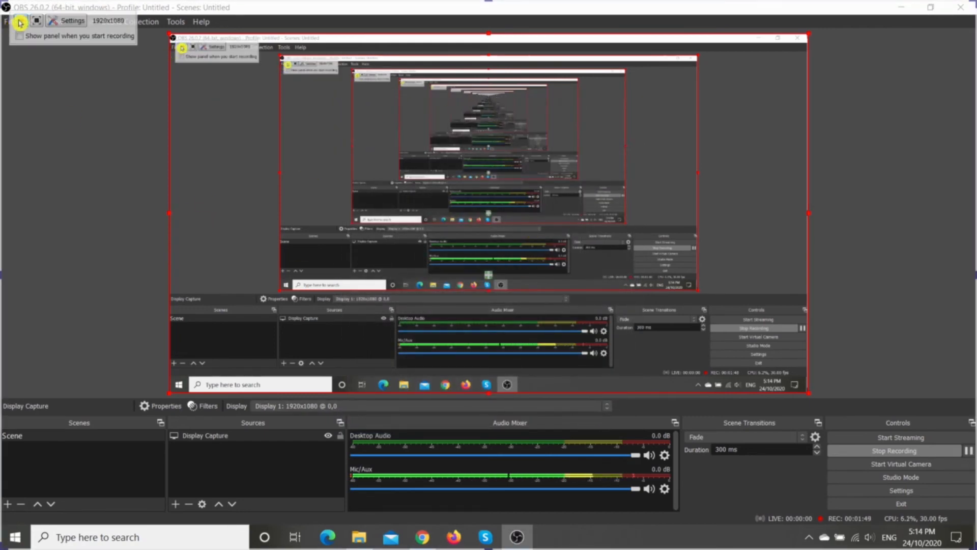
left_click(20, 23)
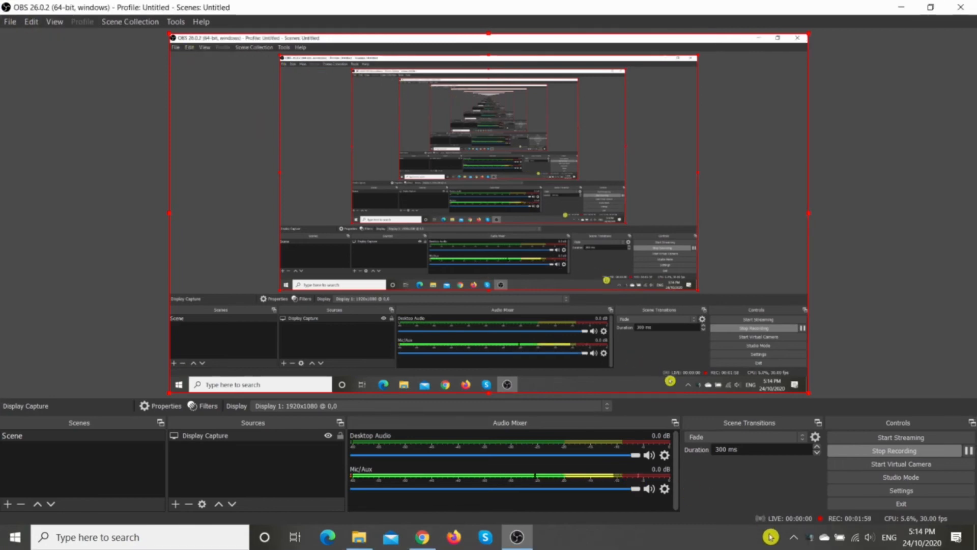
right_click(810, 541)
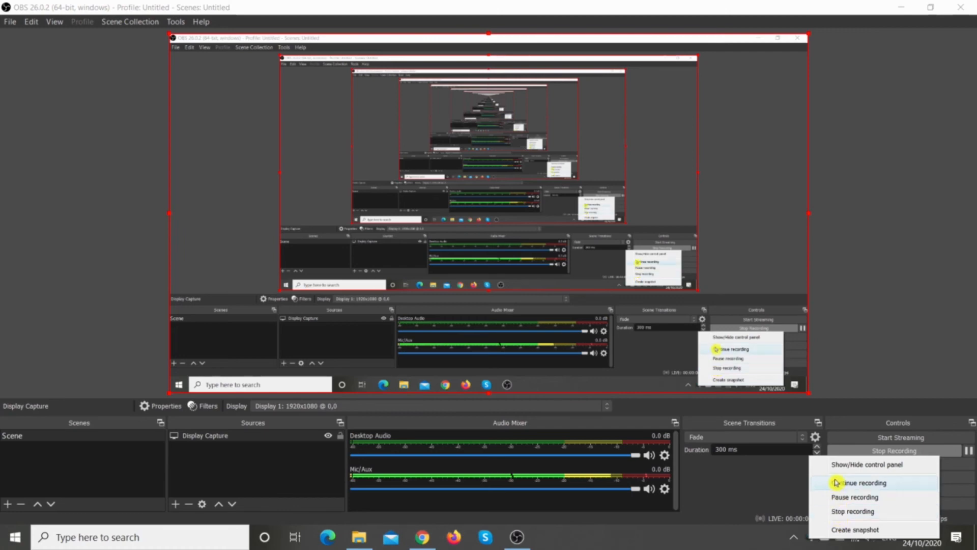
left_click(837, 513)
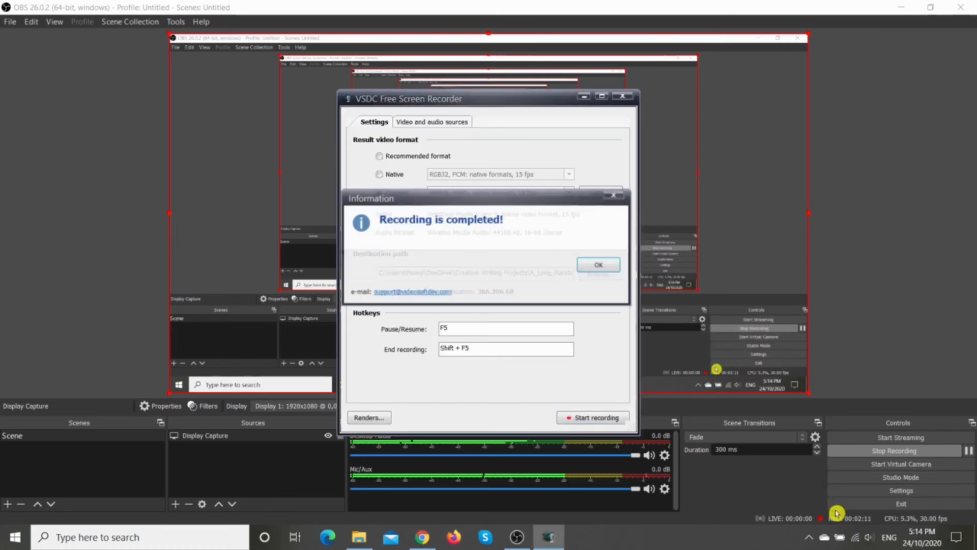
left_click(587, 266)
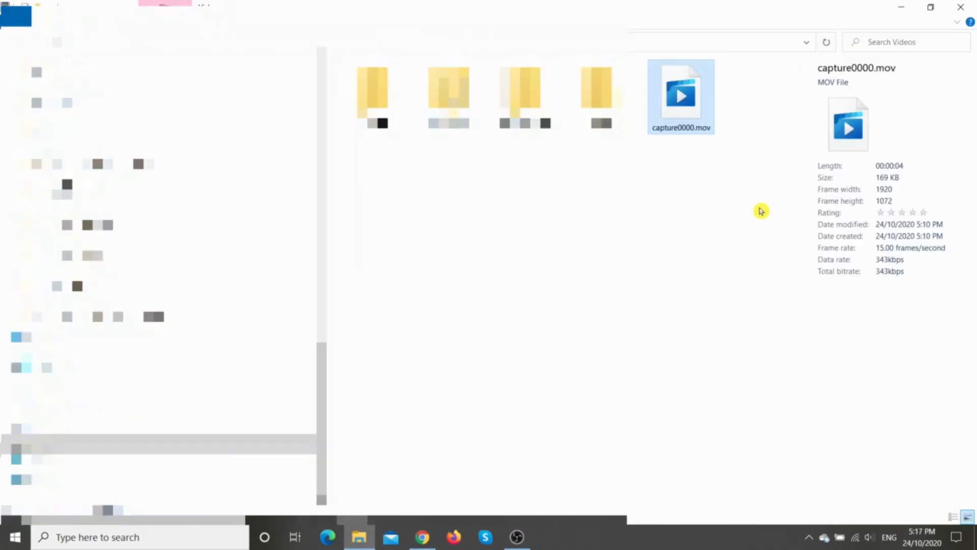
Step: Try to play capture0000.mov from the Videos folder, and view the file details of record_000001.asf in Ep7_Footage
double_click(693, 95)
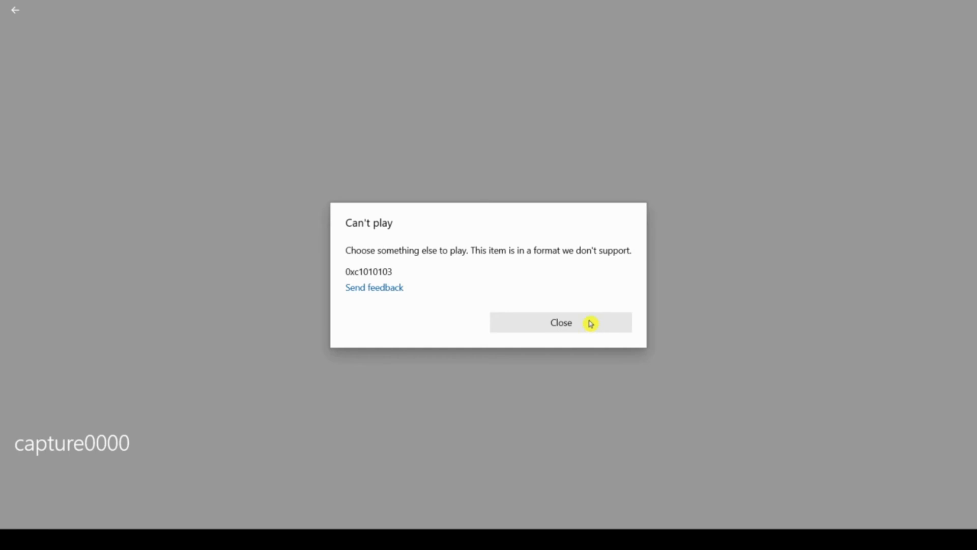
left_click(591, 323)
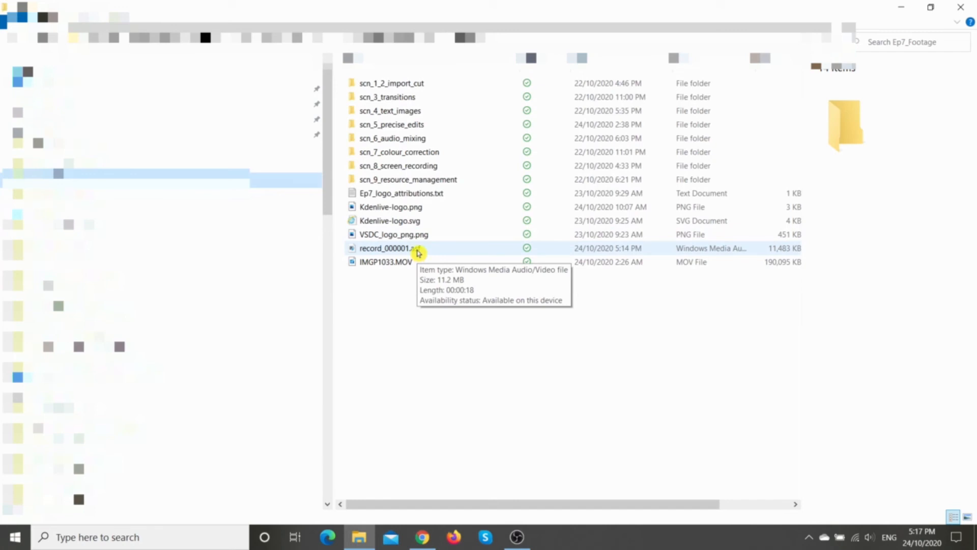
left_click(418, 252)
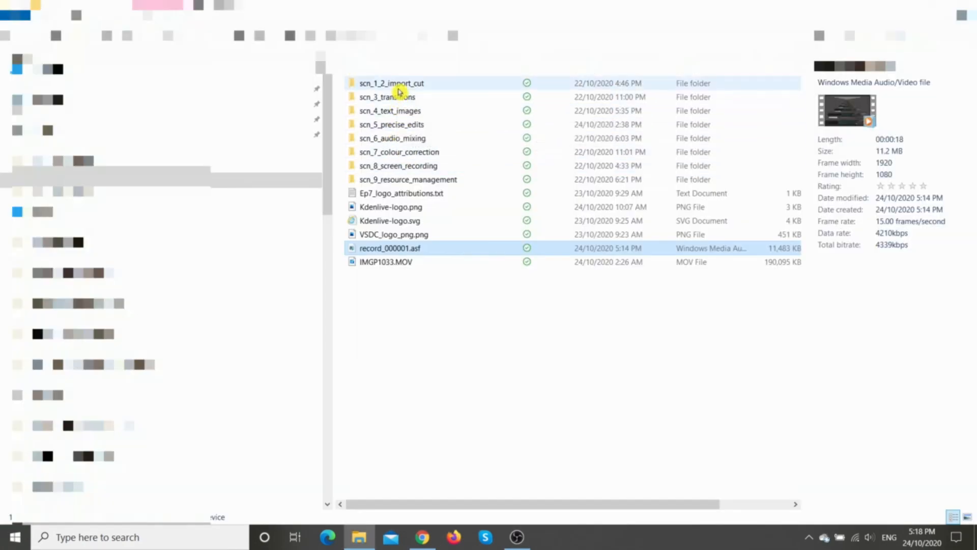
Step: Open the scn_1_2_import_cut folder and compare the type, size and length of the recordings in it
left_click(399, 88)
double_click(399, 91)
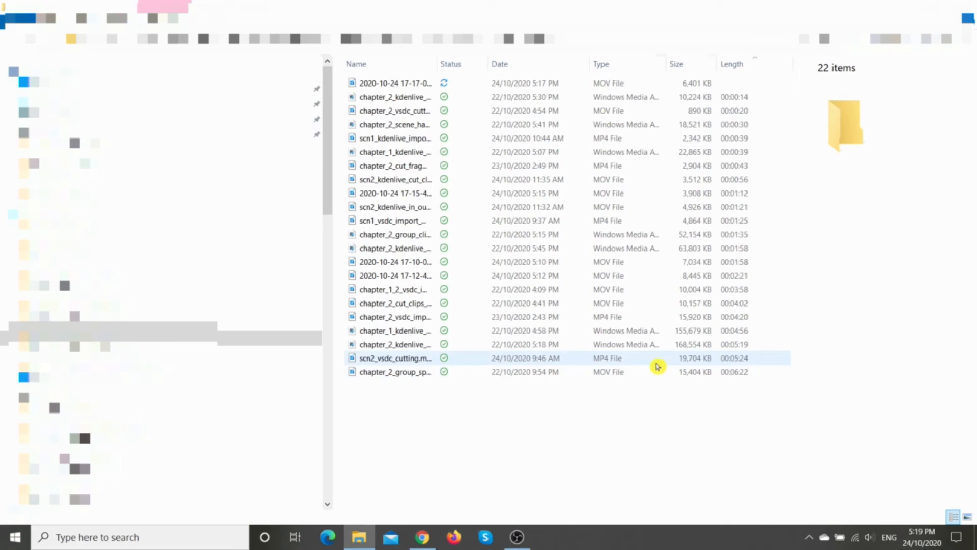
left_click(621, 361)
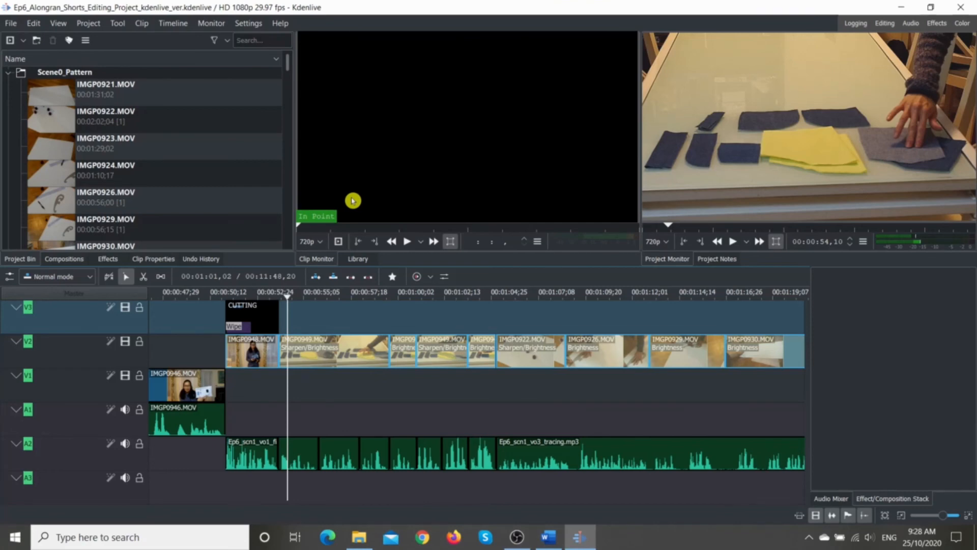
Step: Enable proxy clips in the Kdenlive configuration and apply the change
mouse_move(972, 86)
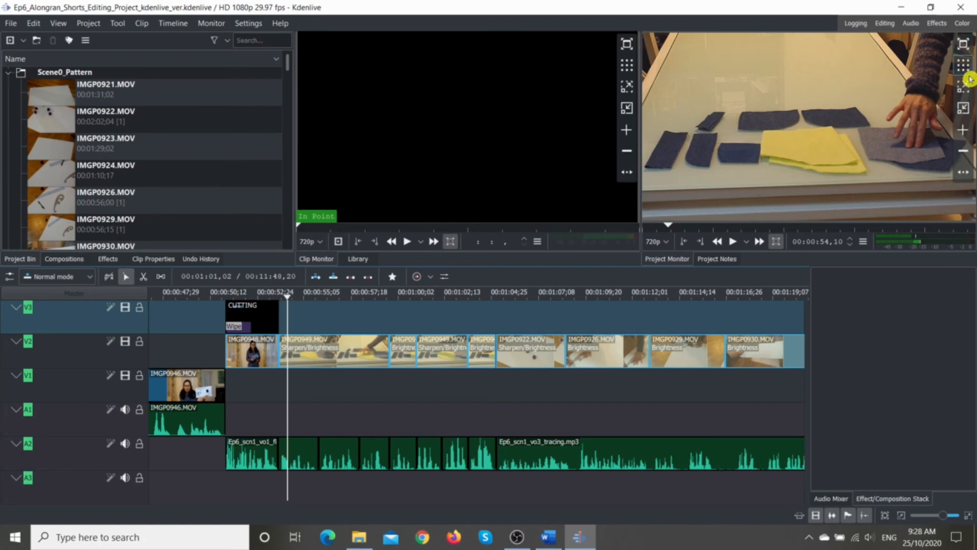
left_click(253, 26)
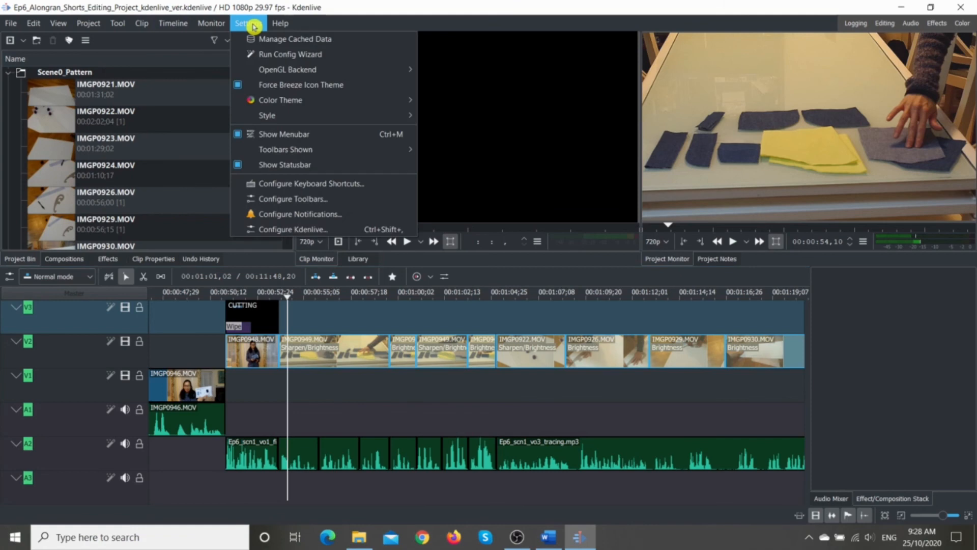
left_click(258, 229)
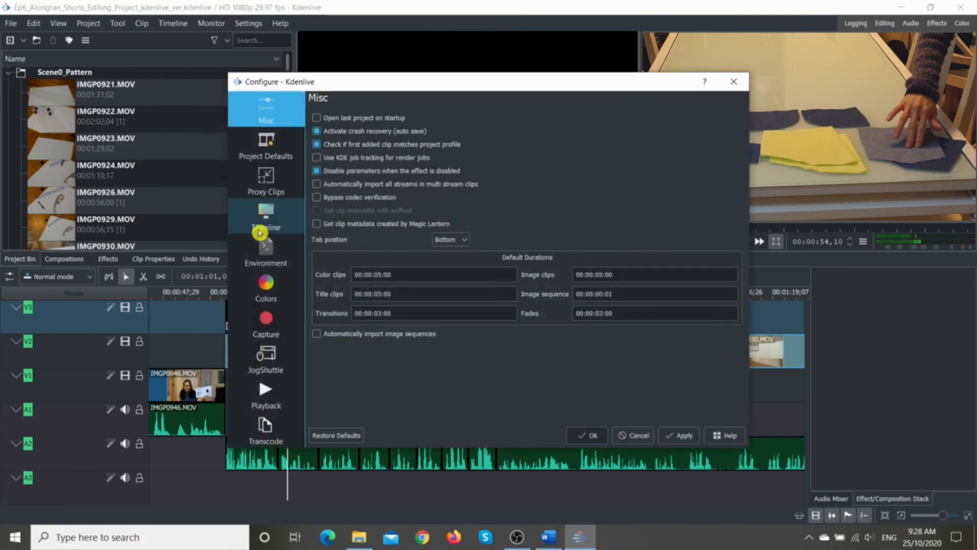
left_click(277, 181)
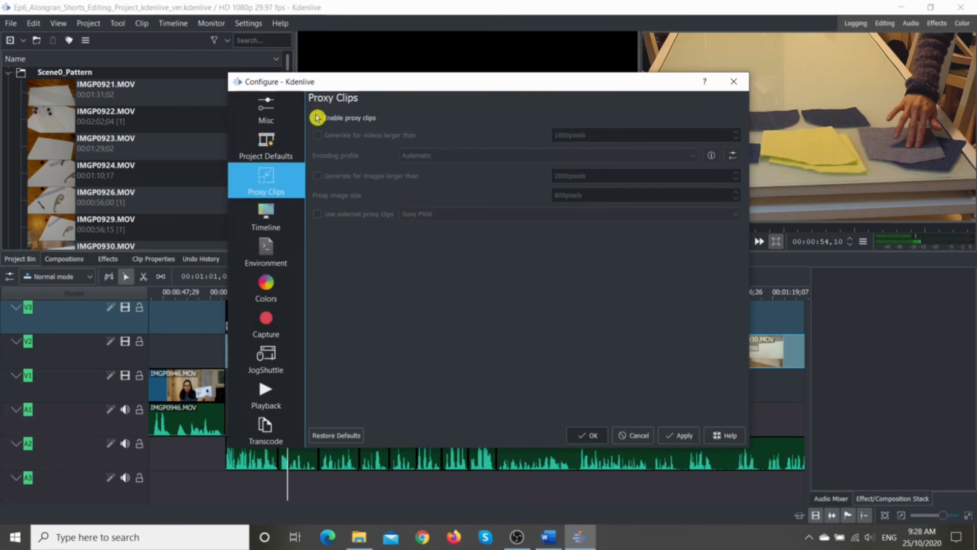
left_click(317, 119)
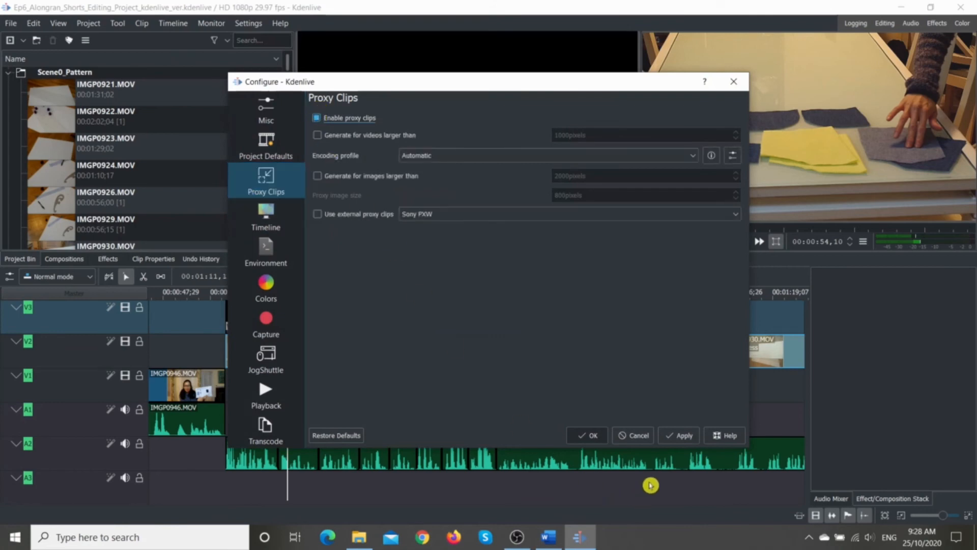
left_click(684, 436)
left_click(585, 435)
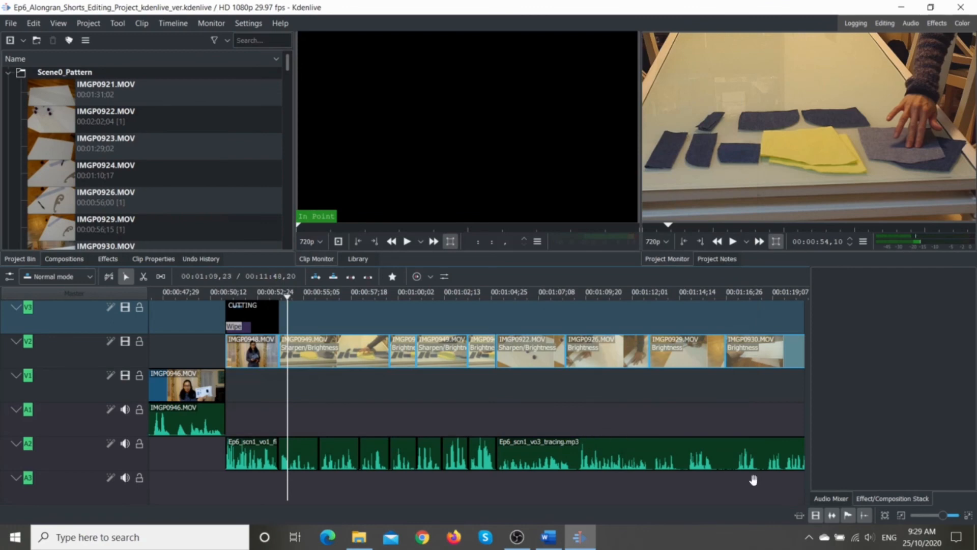
Step: Play the ironing footage in Kdenlive's project monitor, and switch to VSDC to preview Scene 2 at 360p quality
left_click_drag(942, 516, 931, 518)
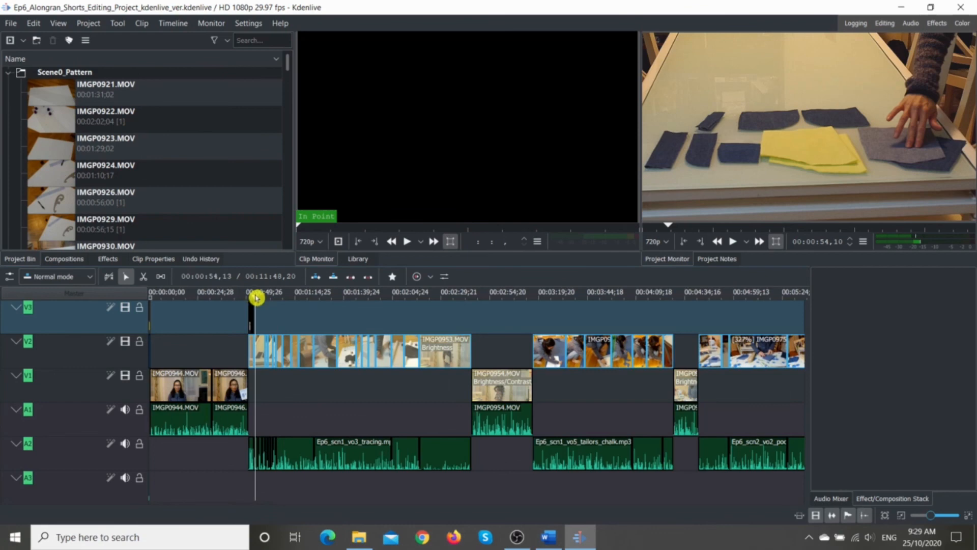
left_click_drag(255, 297, 729, 336)
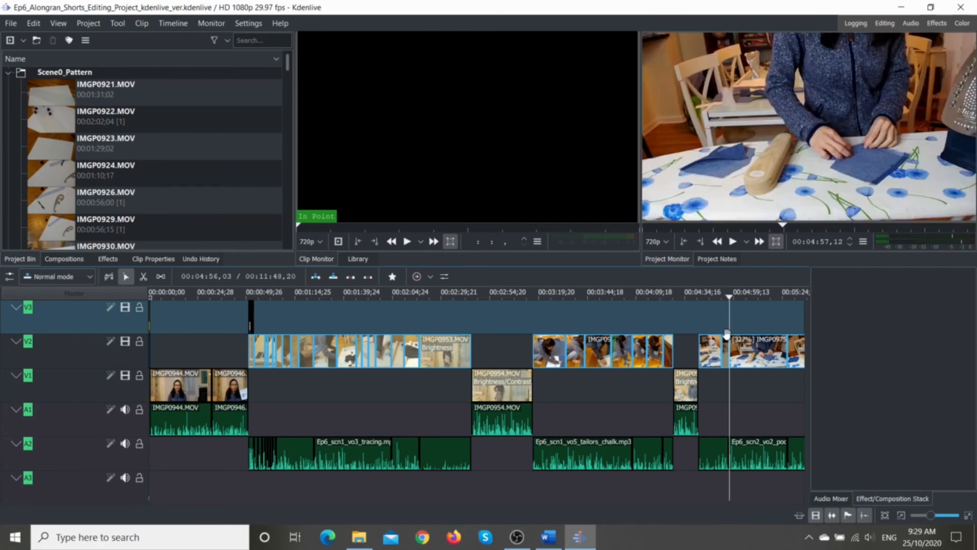
left_click(733, 243)
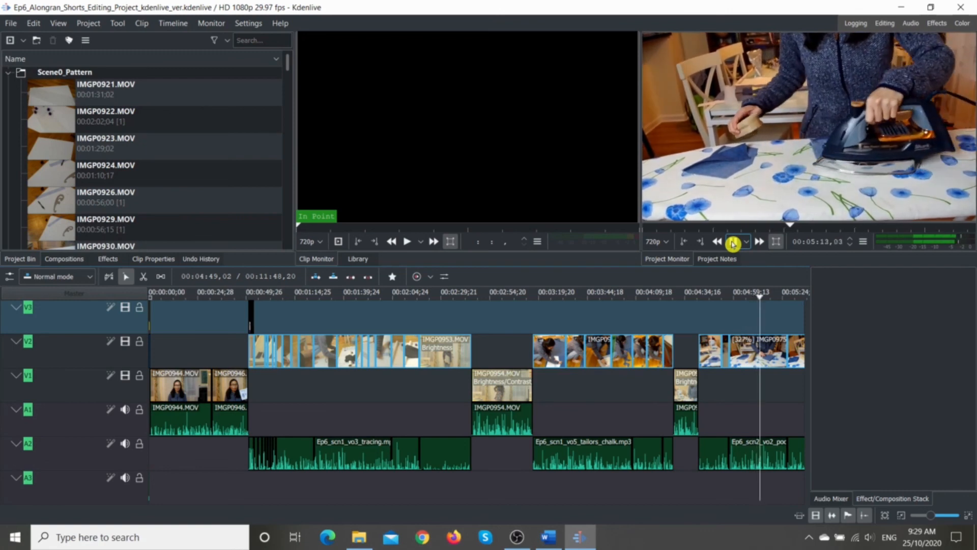
left_click(733, 243)
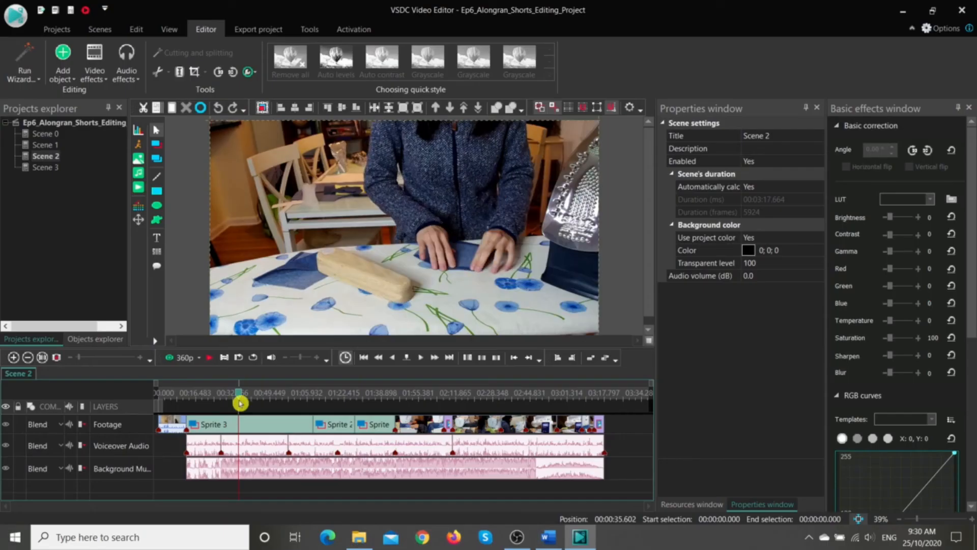
left_click(201, 361)
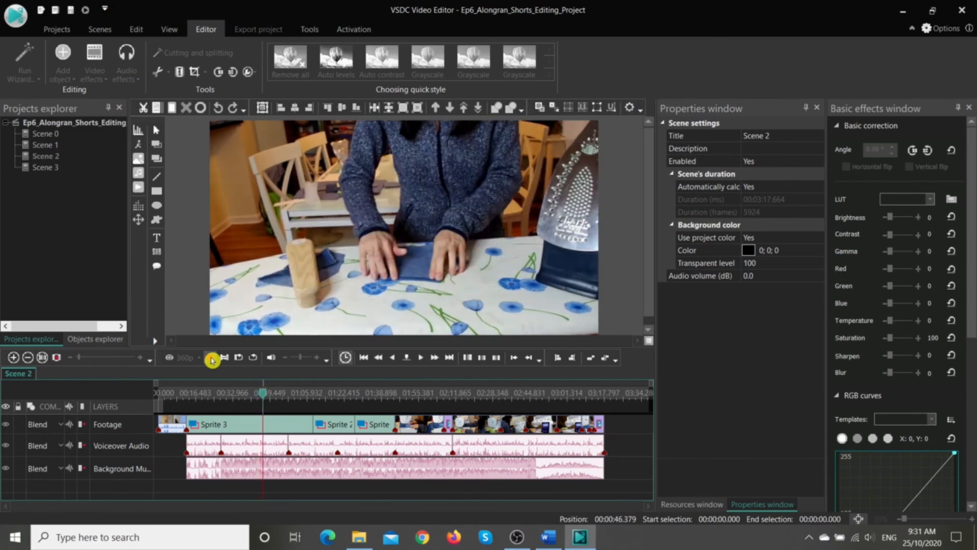
left_click(346, 357)
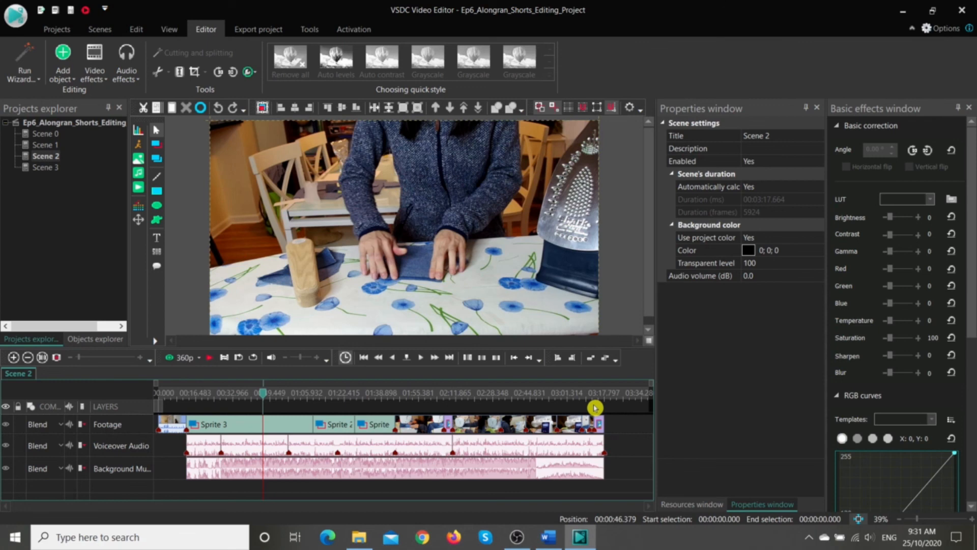
Step: Look through the automatic project saving intervals in the Saving Options and close the options
left_click(941, 32)
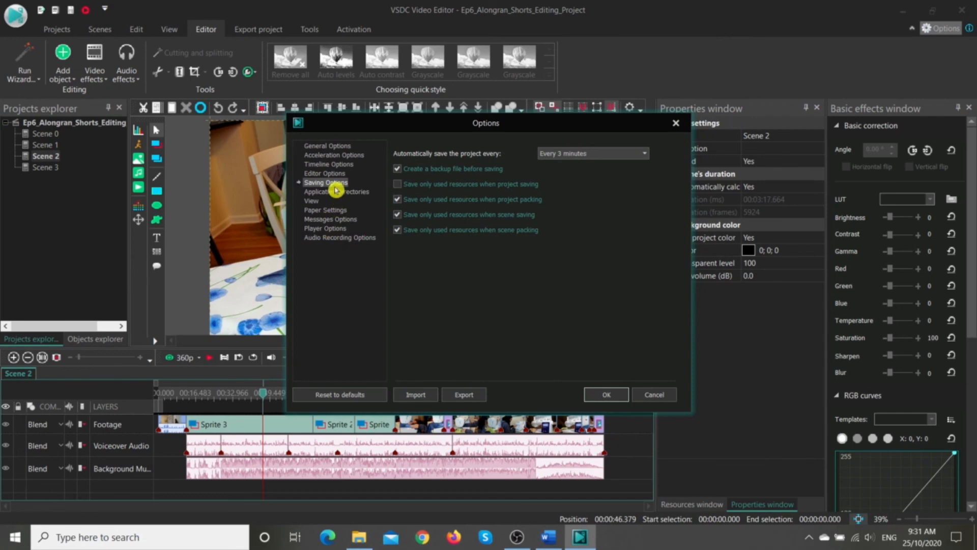
left_click(646, 154)
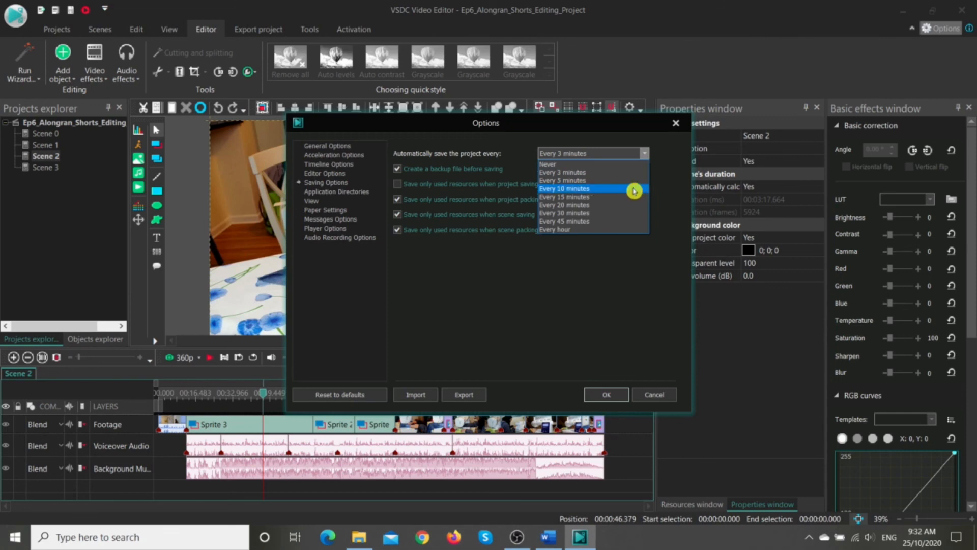
left_click(592, 397)
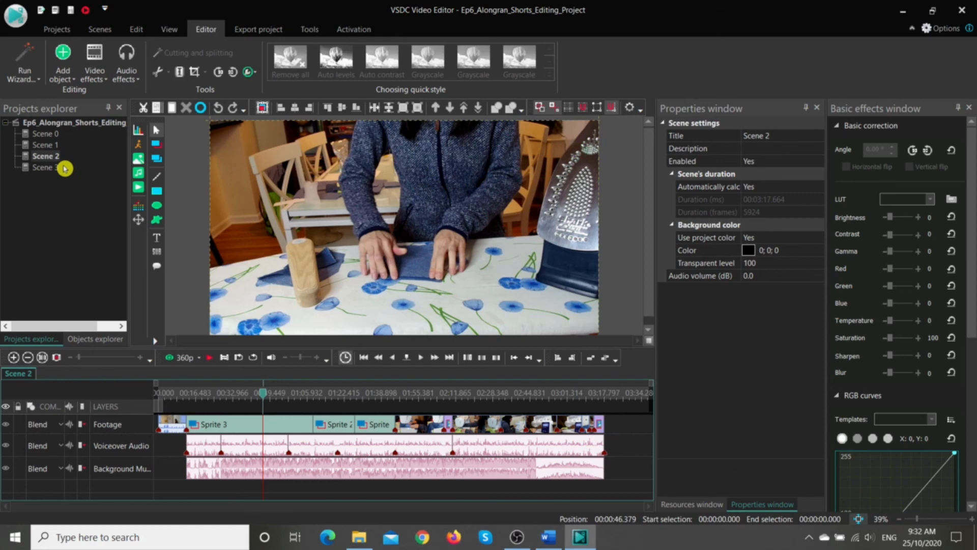
Step: Open Scene 0 and Scene 1 of the project in turn to view their timelines
double_click(54, 134)
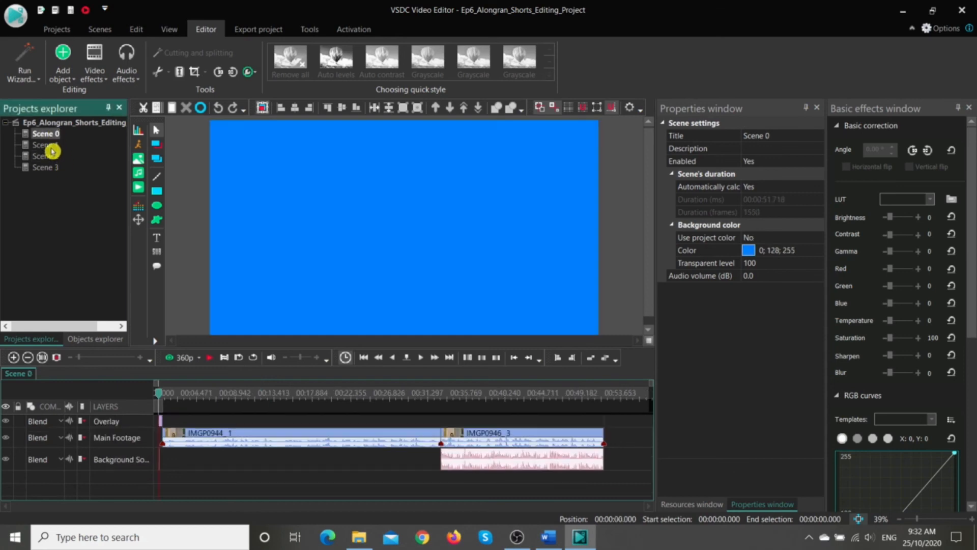
double_click(52, 148)
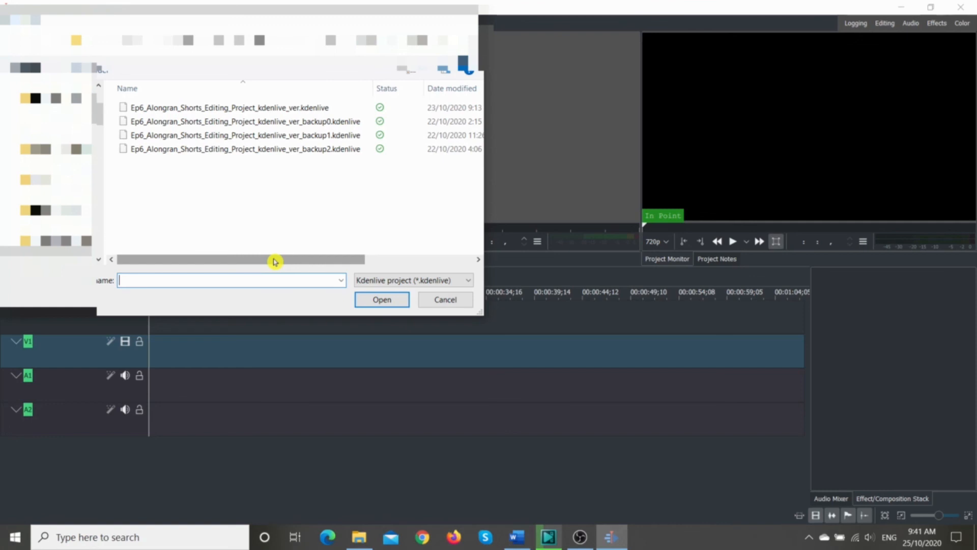
Step: Compare the dates and sizes of the project files in Kdenlive's open-project dialog and in File Explorer
left_click_drag(274, 262, 342, 275)
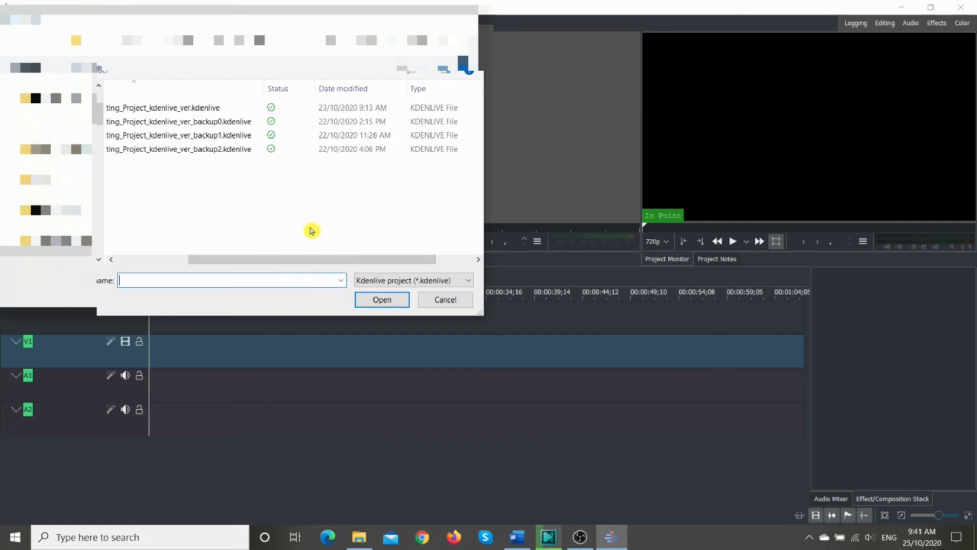
left_click_drag(399, 263, 452, 257)
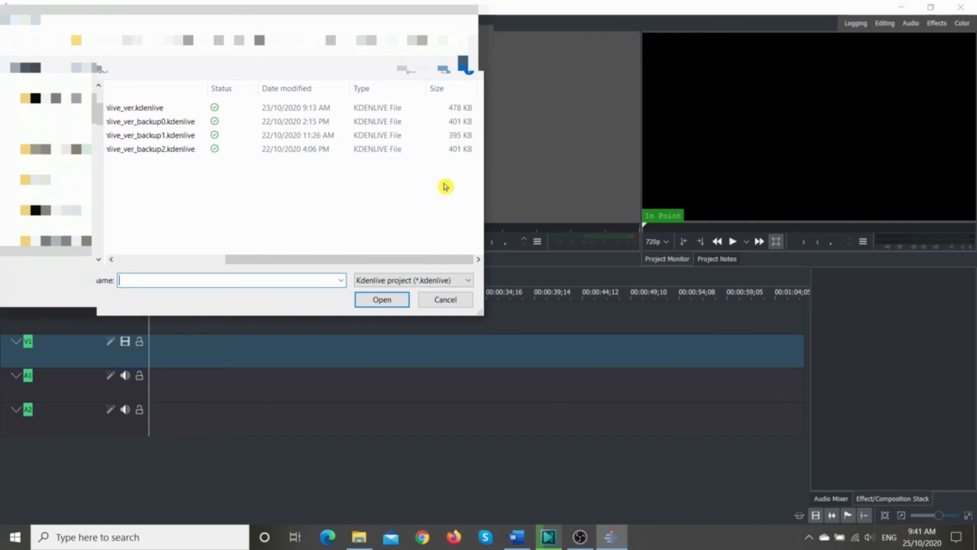
key("alt+Tab")
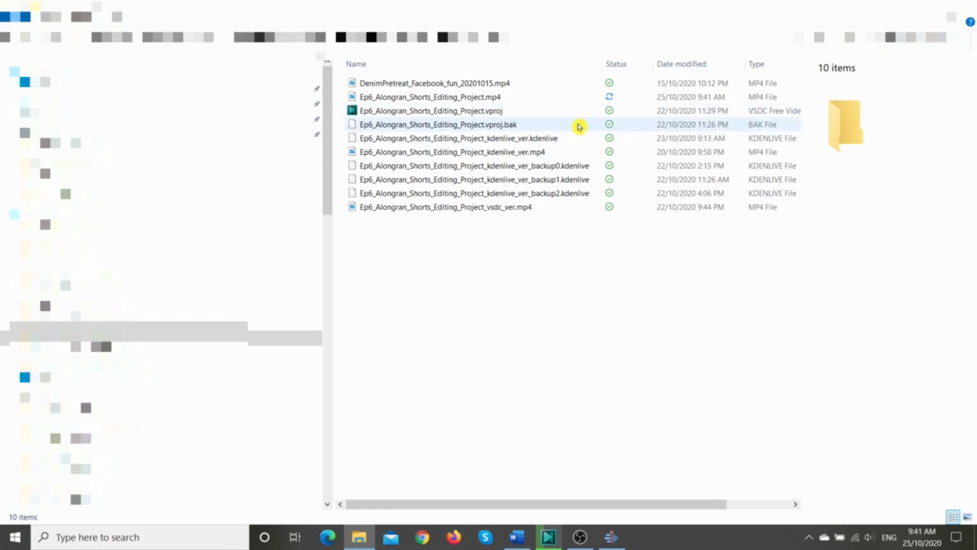
left_click_drag(572, 505, 673, 512)
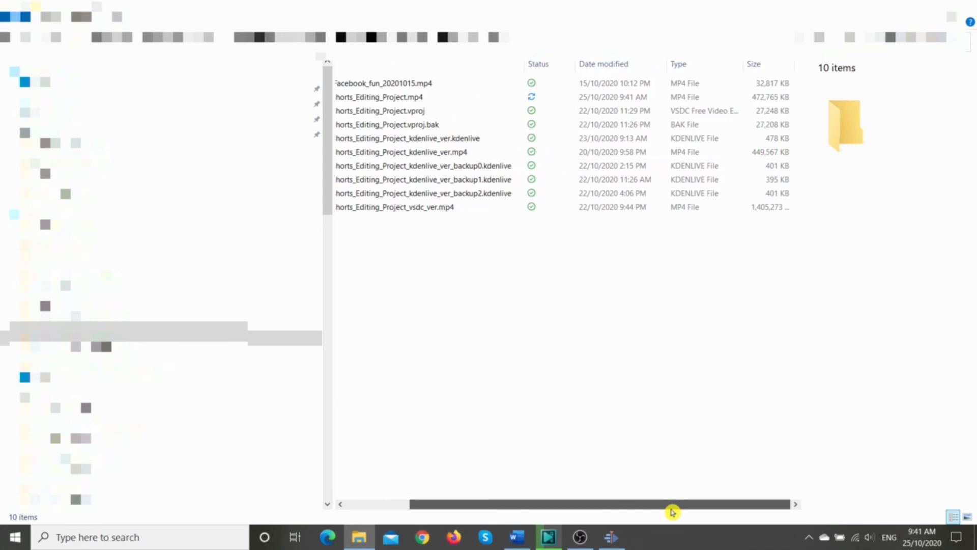
left_click_drag(672, 511, 408, 493)
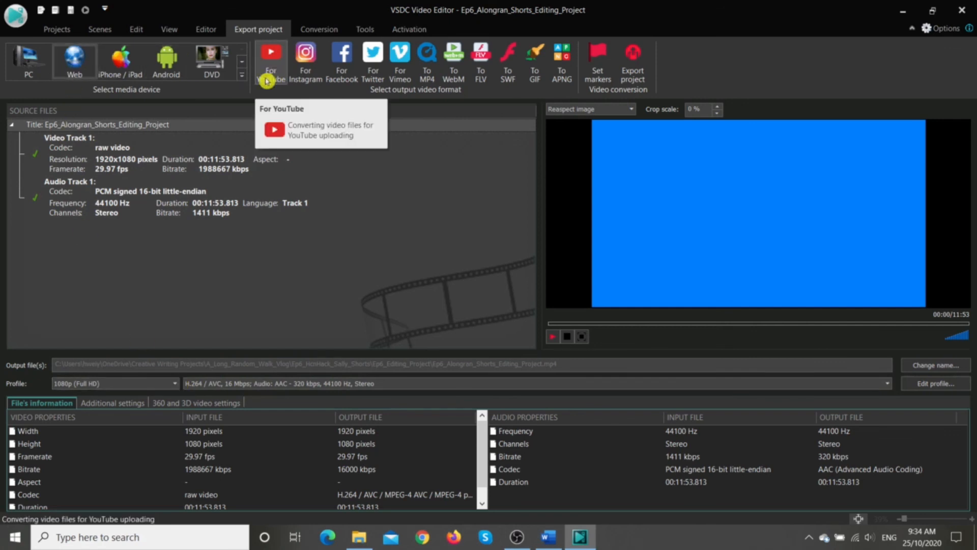
Step: In VSDC, export the project for YouTube with the 1080p (Full HD) profile and bring up the options for pausing or stopping the conversion
left_click(175, 384)
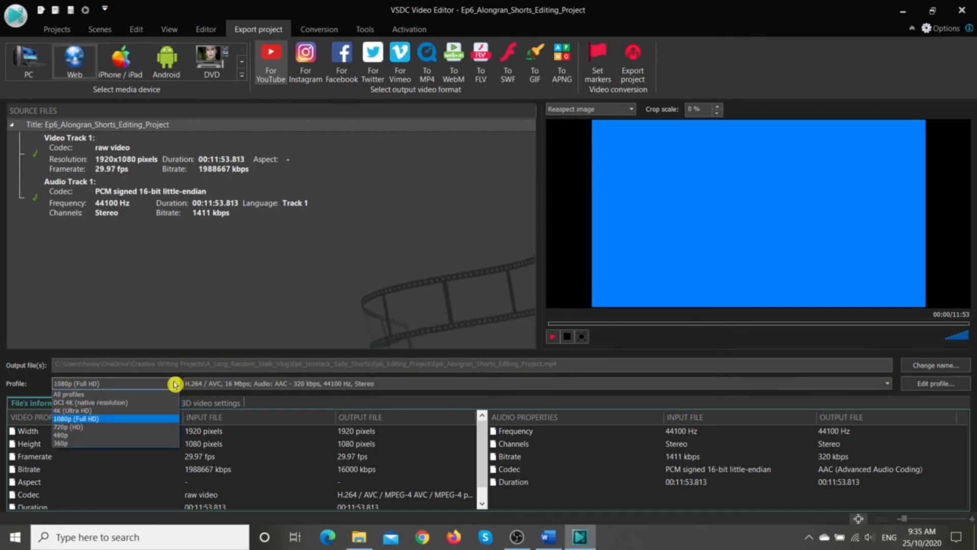
left_click(128, 420)
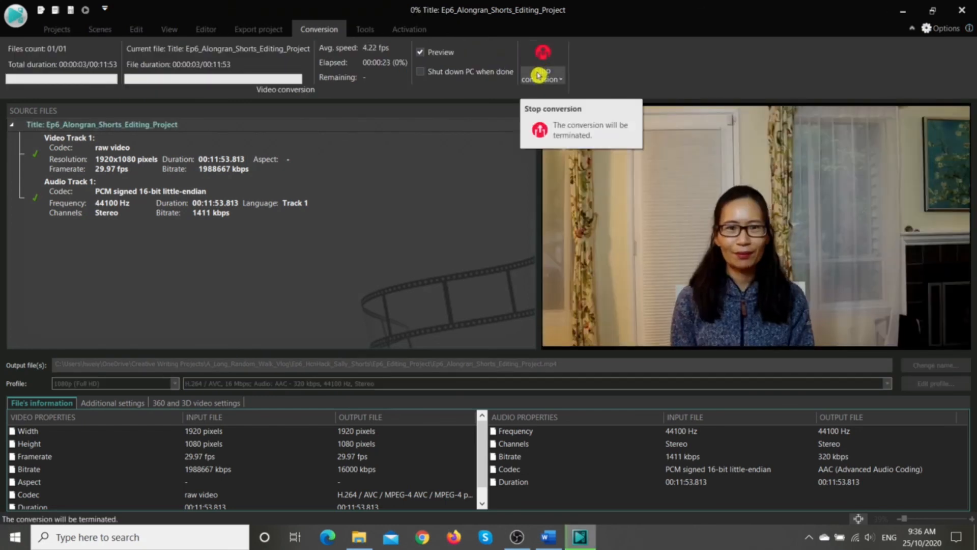
left_click(539, 76)
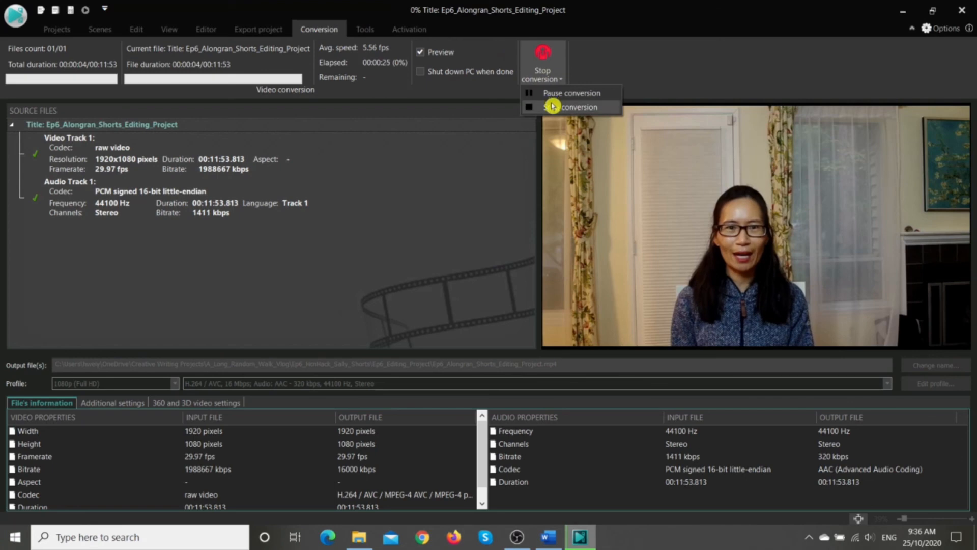
left_click(551, 107)
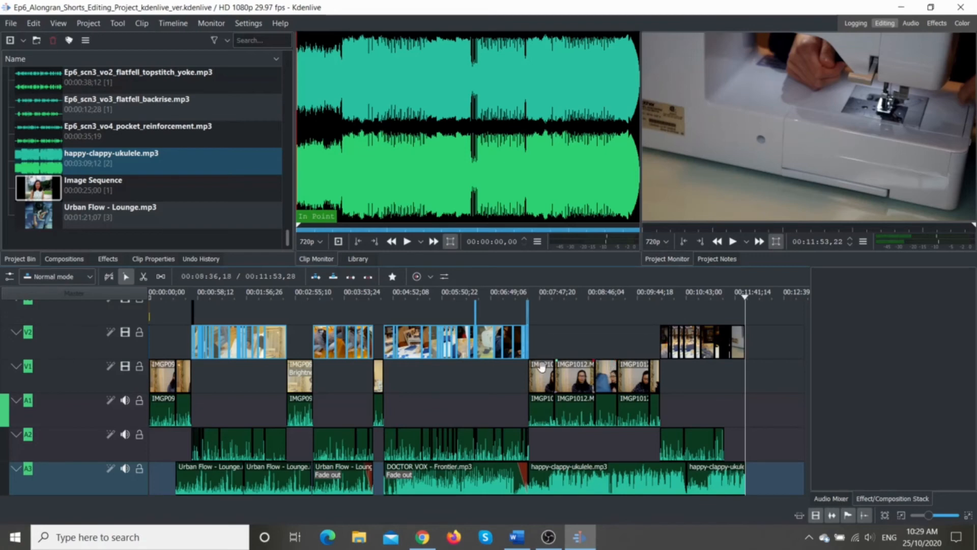
Step: In Kdenlive, render the full project as MP4 (H264/AAC), overwriting the existing output file
left_click(431, 282)
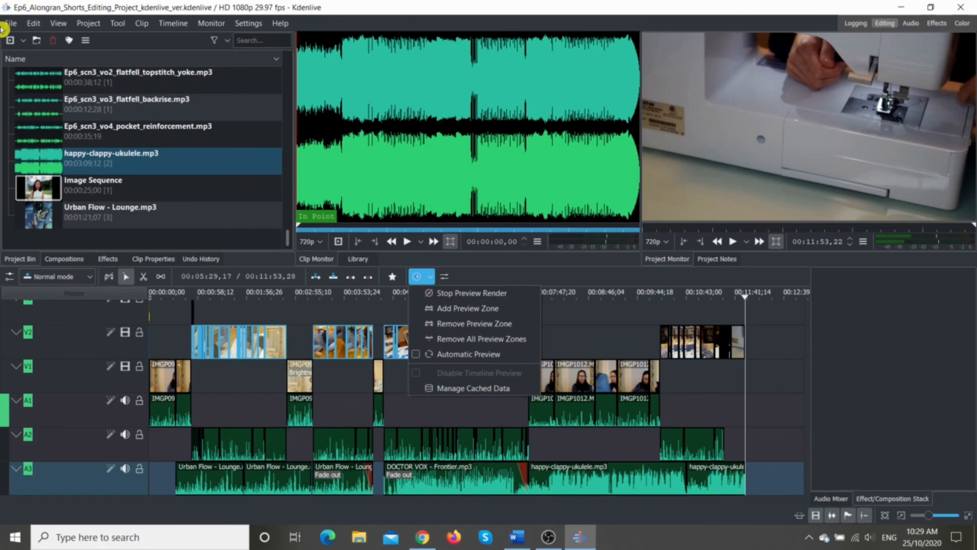
left_click(88, 23)
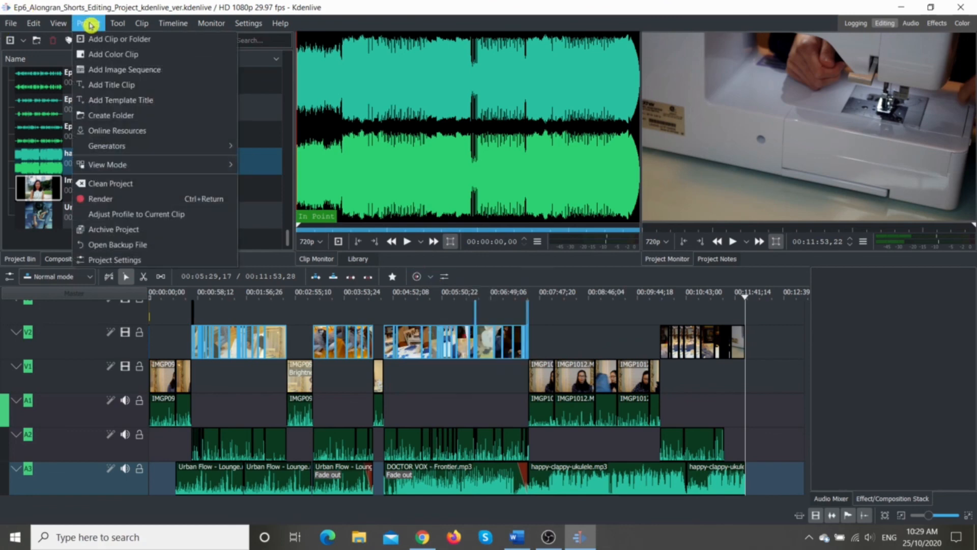
left_click(106, 200)
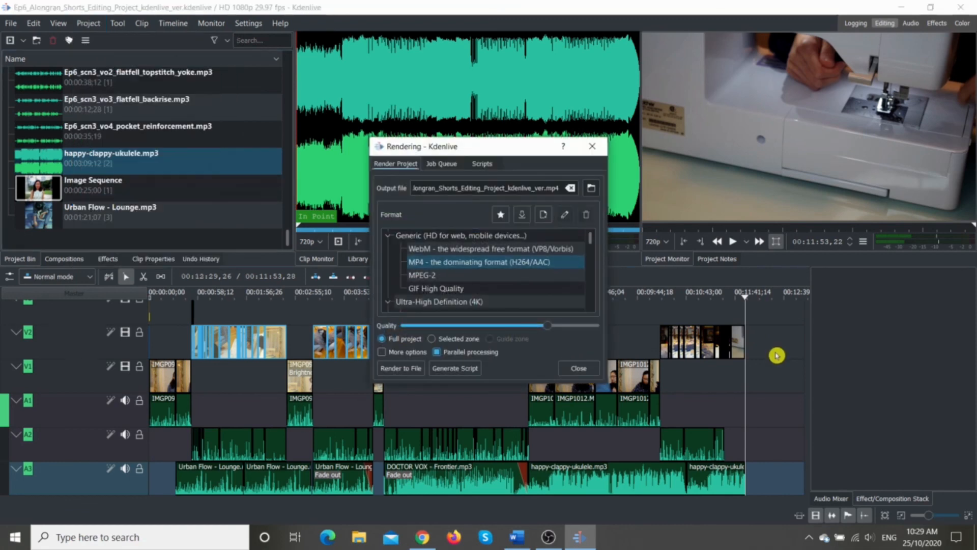
left_click(540, 311)
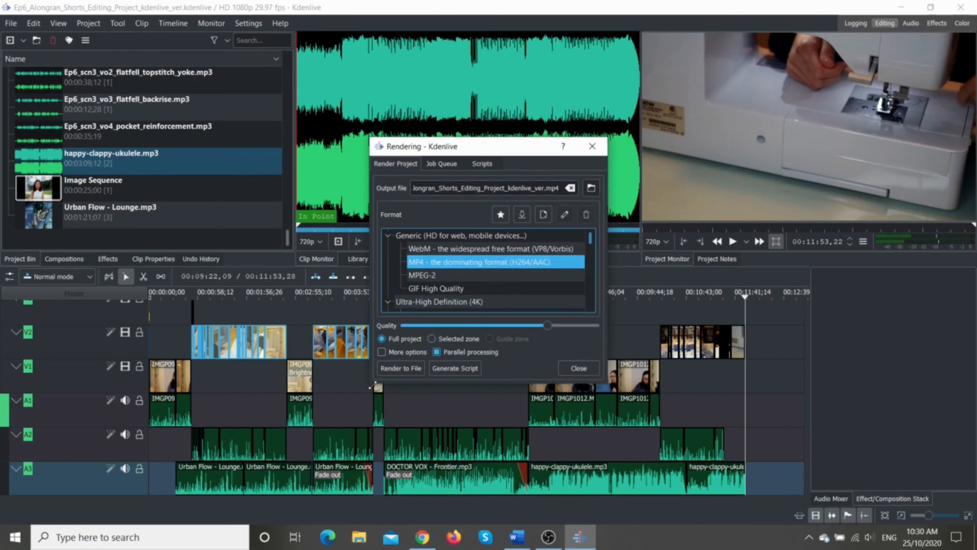
left_click(390, 370)
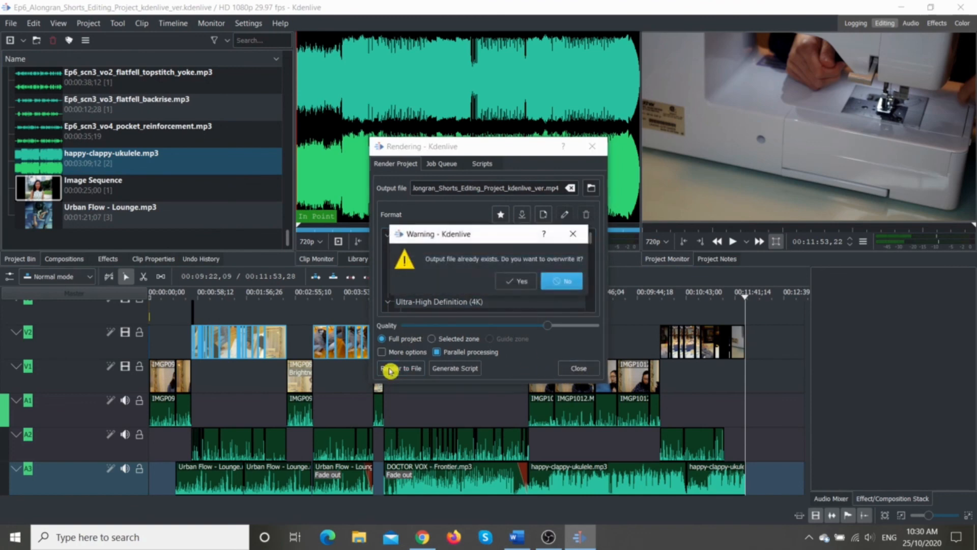
left_click(523, 280)
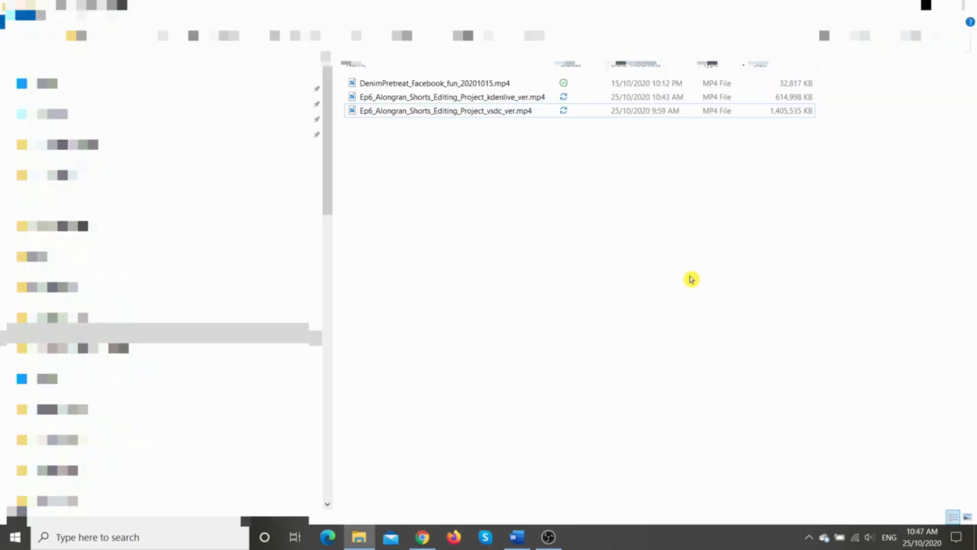